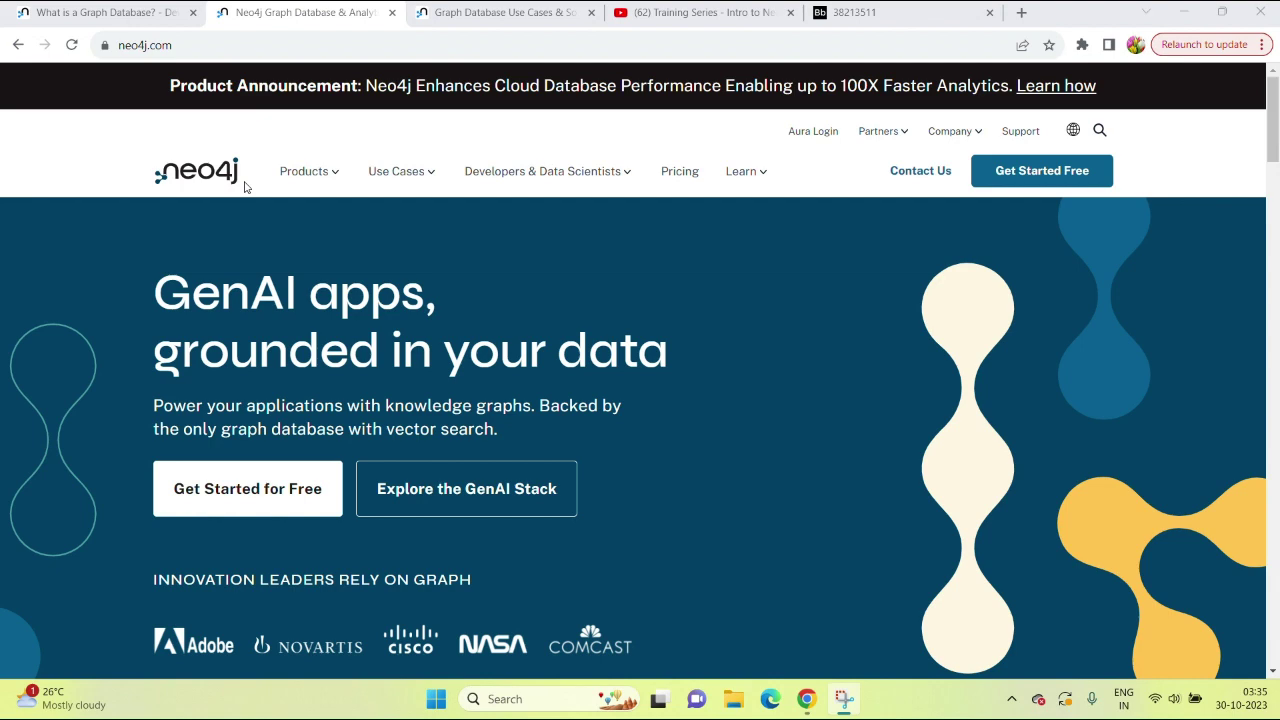
- Skim the Neo4j homepage, and read the introduction of the "What is a Graph Database?" developer page
scroll(244, 187, down, 5)
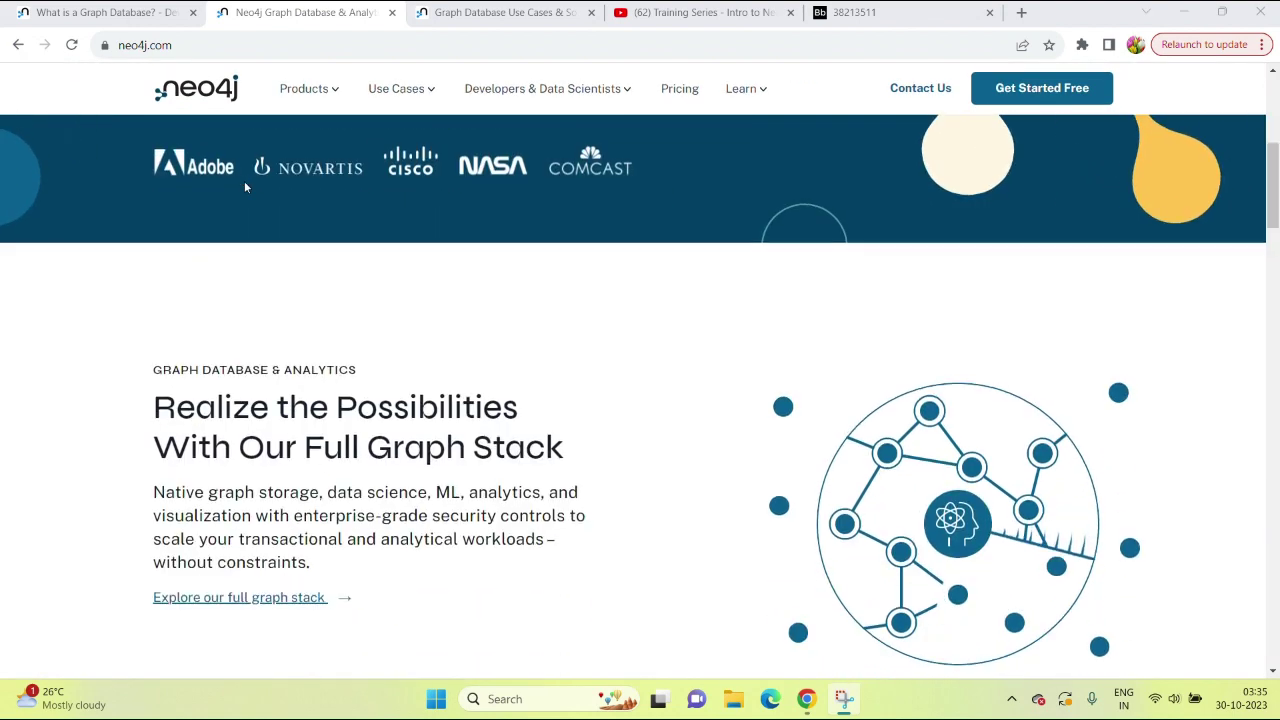
scroll(244, 187, up, 6)
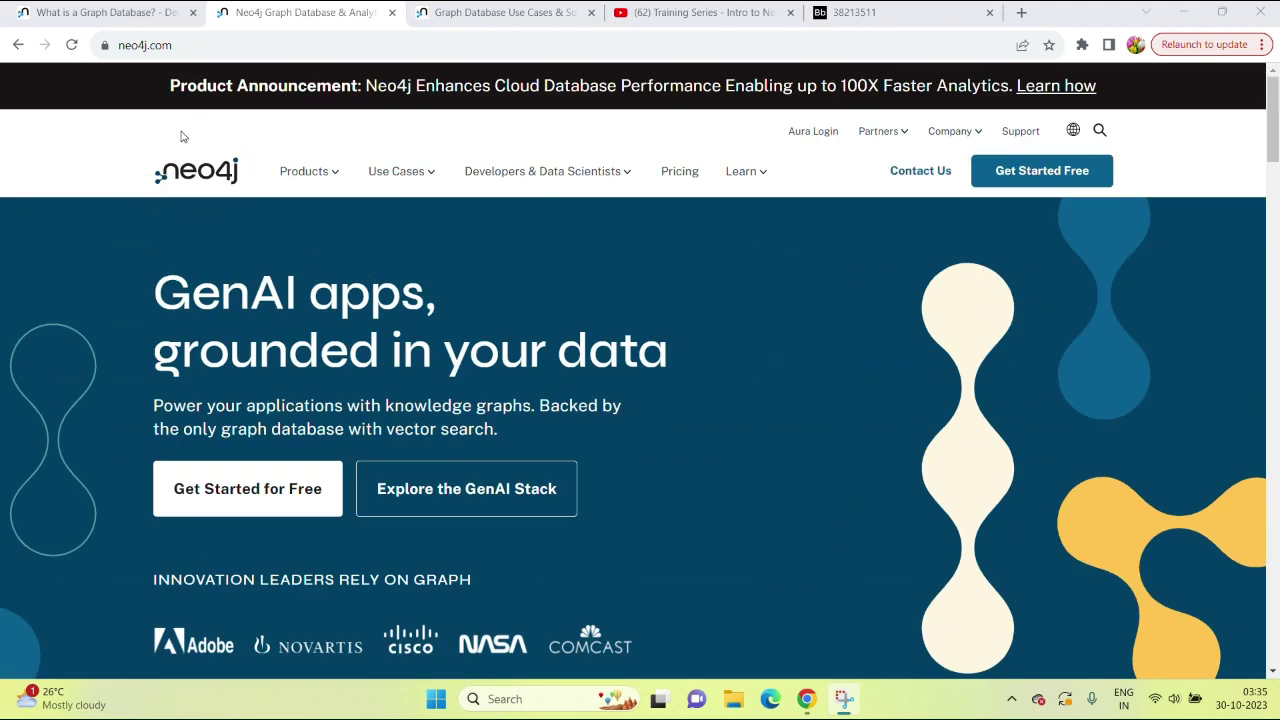
click(100, 15)
scroll(380, 357, up, 10)
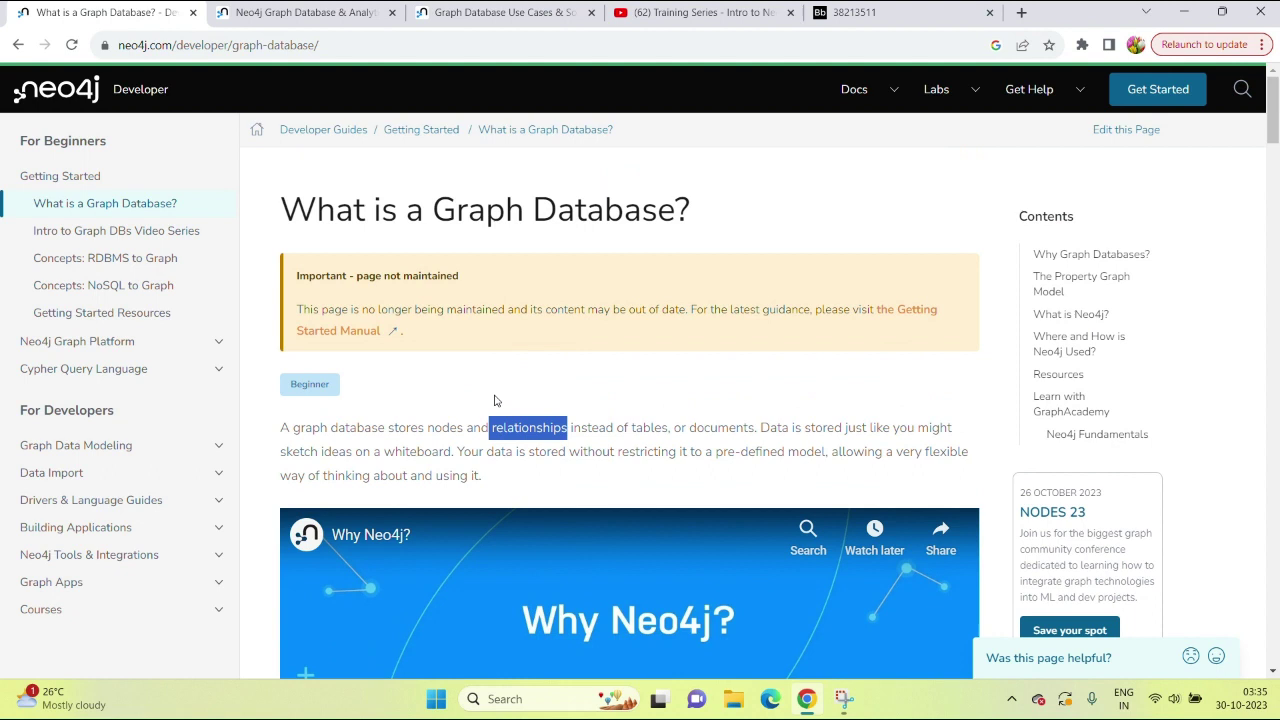
click(494, 400)
scroll(723, 428, down, 1)
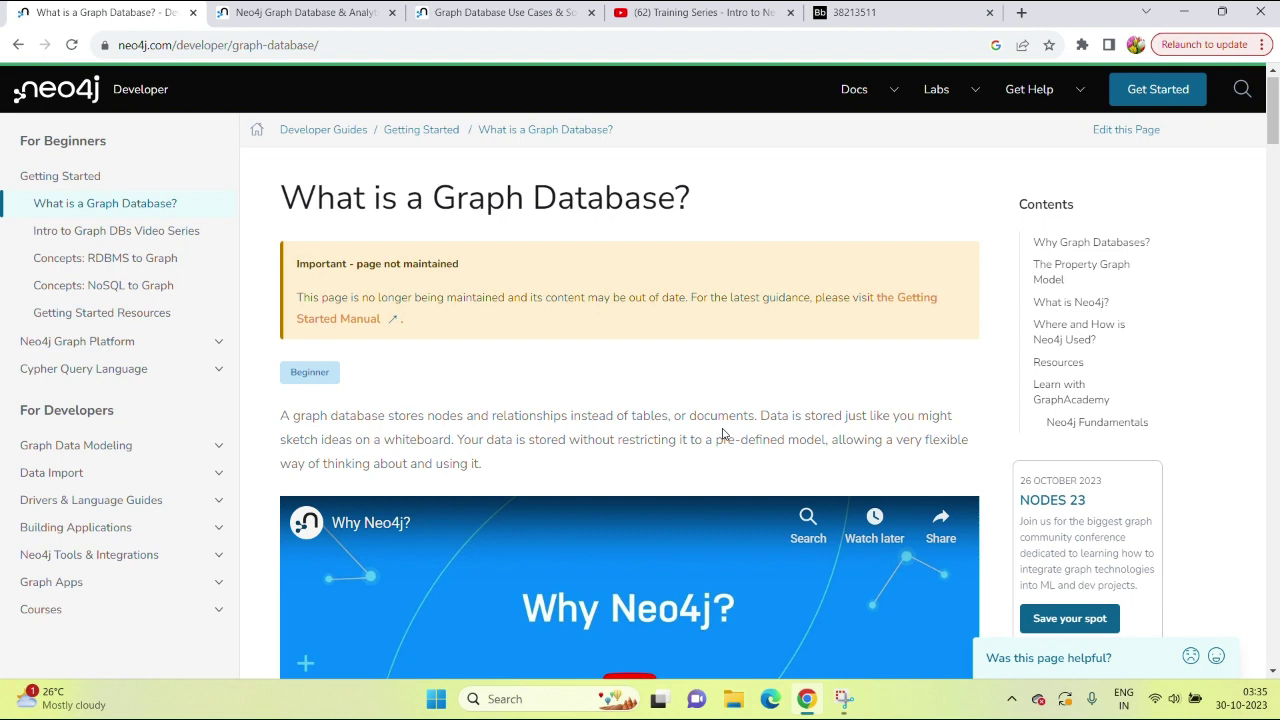
scroll(723, 433, down, 1)
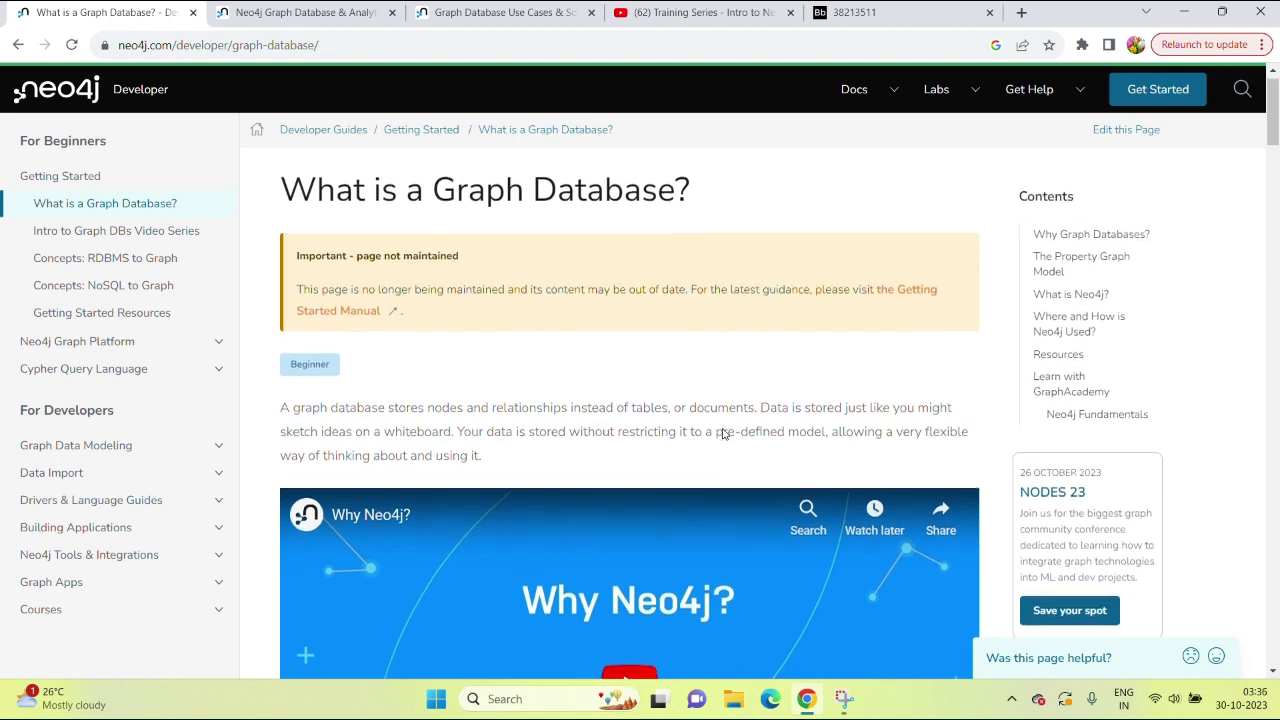
- Examine the Person and Car example graph and the text on relationships under "Why Graph Databases?"
scroll(723, 433, down, 5)
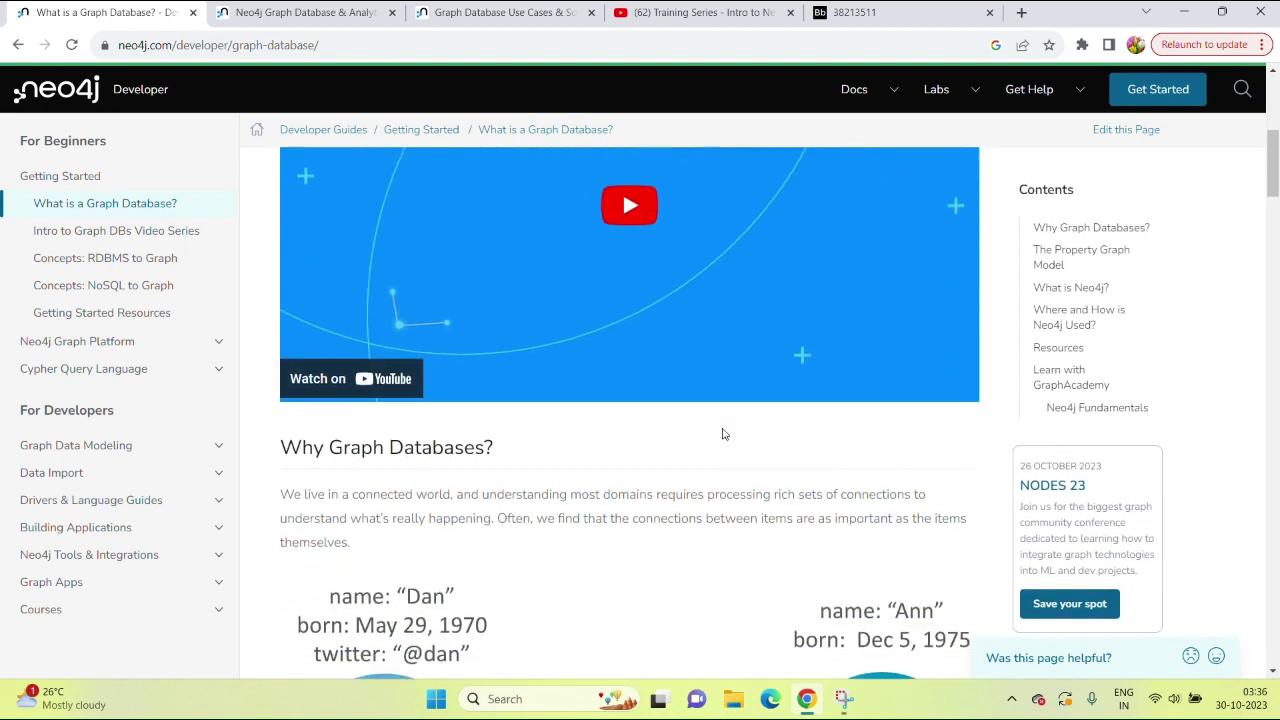
scroll(723, 433, down, 1)
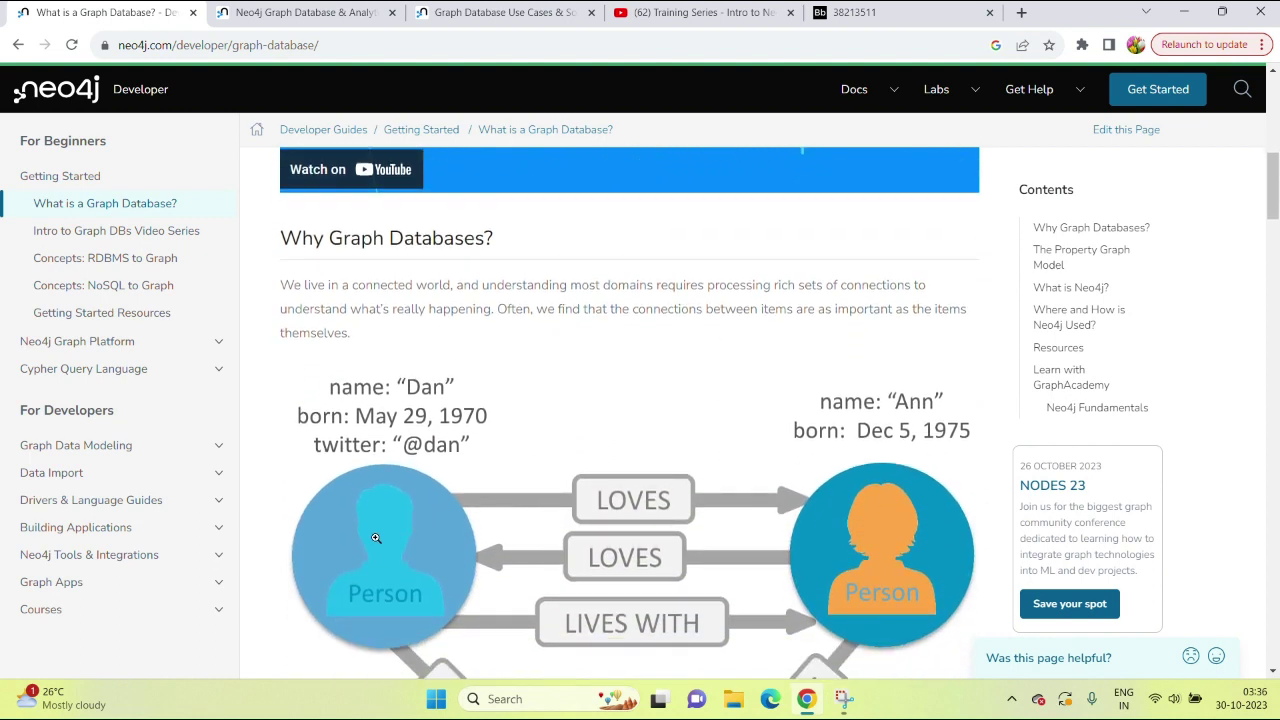
scroll(393, 602, down, 1)
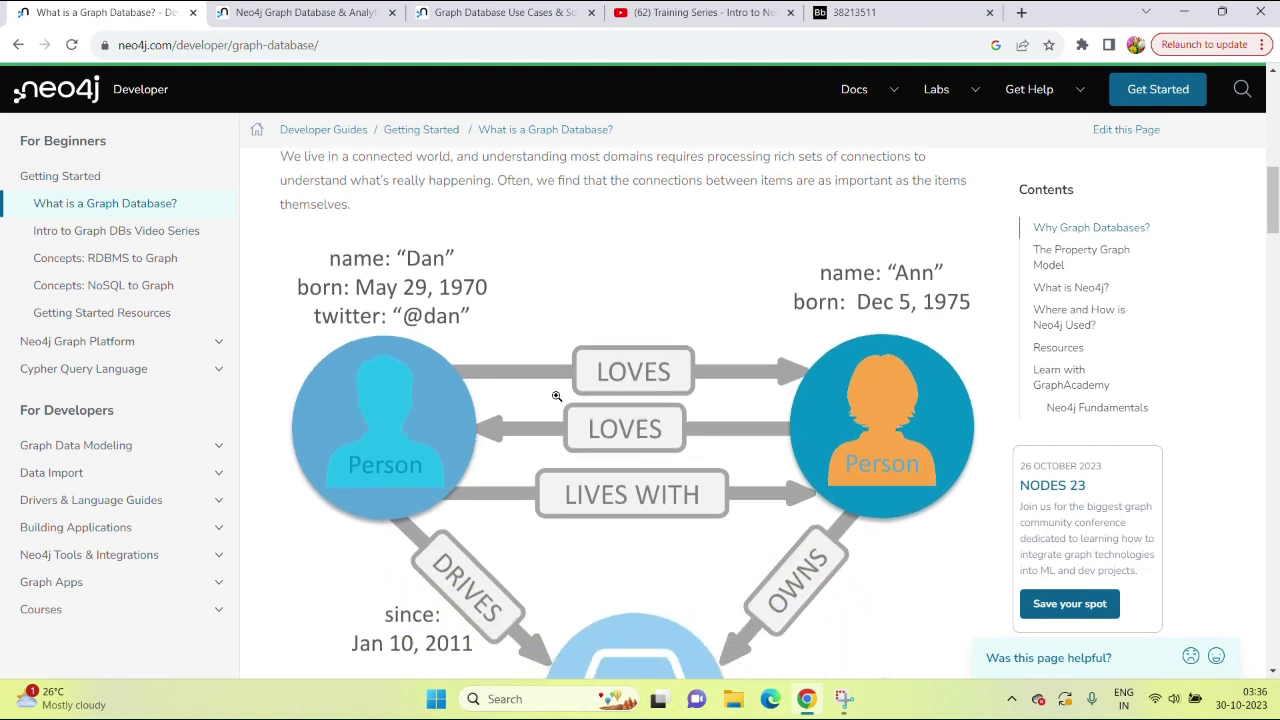
scroll(556, 395, down, 1)
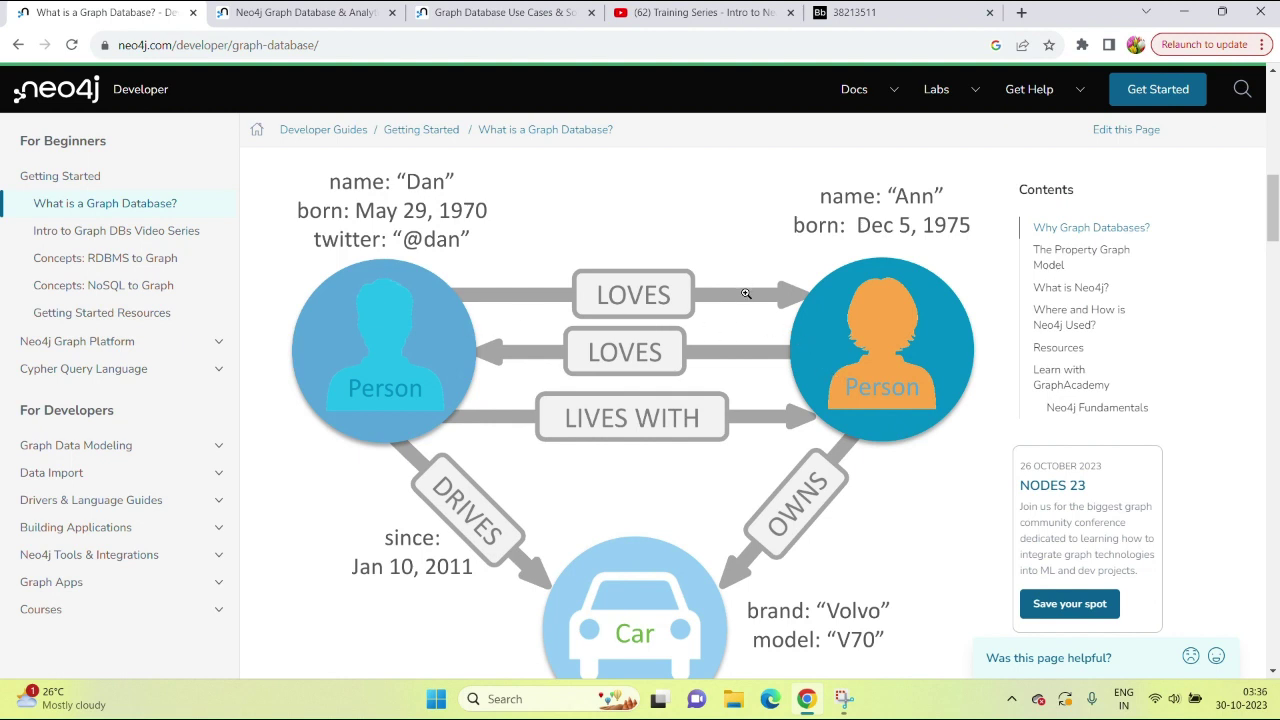
scroll(739, 357, down, 1)
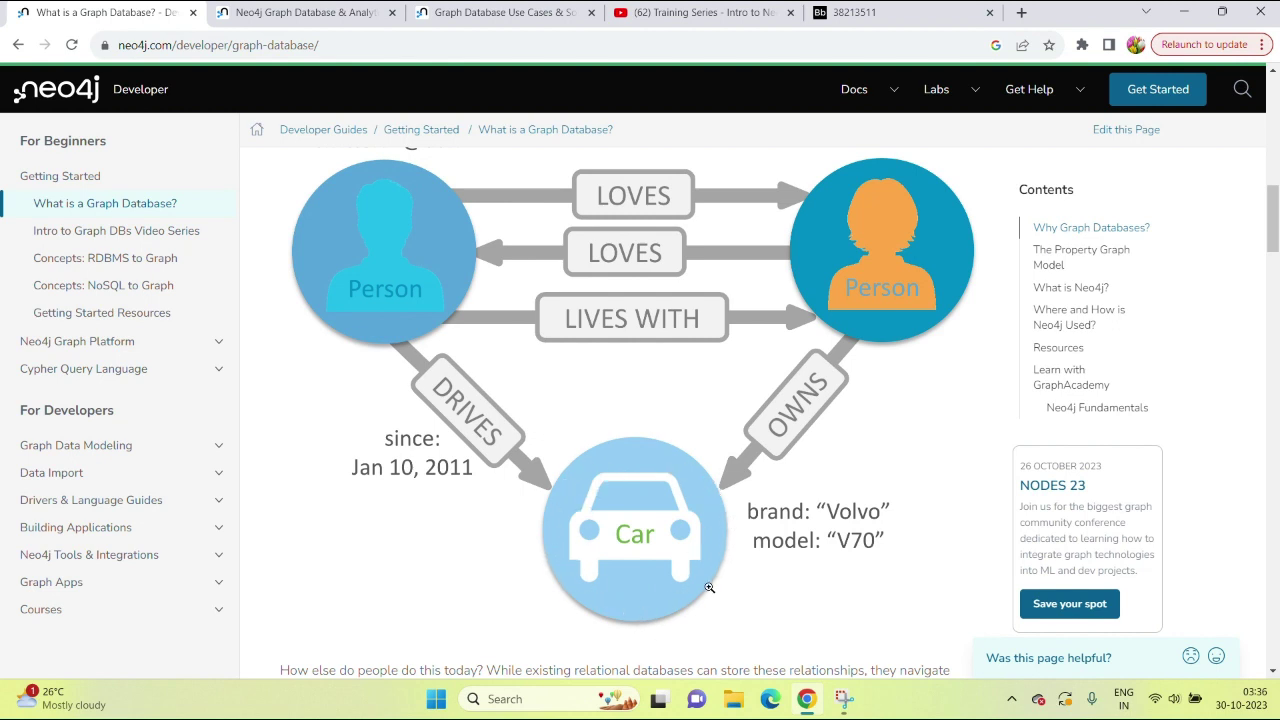
scroll(710, 590, down, 2)
scroll(710, 592, down, 1)
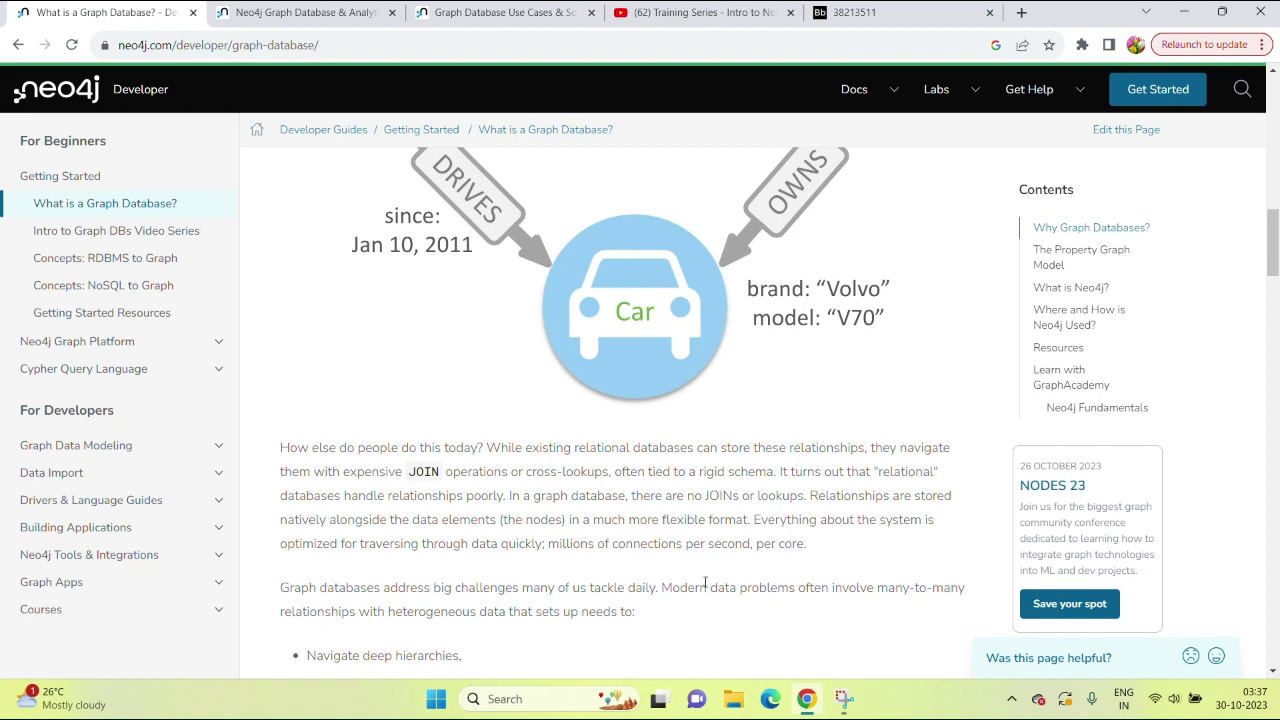
- Return from the use cases page to the Neo4j homepage and look through its Products, Developers & Data Scientists and Learn offerings
click(463, 14)
scroll(209, 215, up, 3)
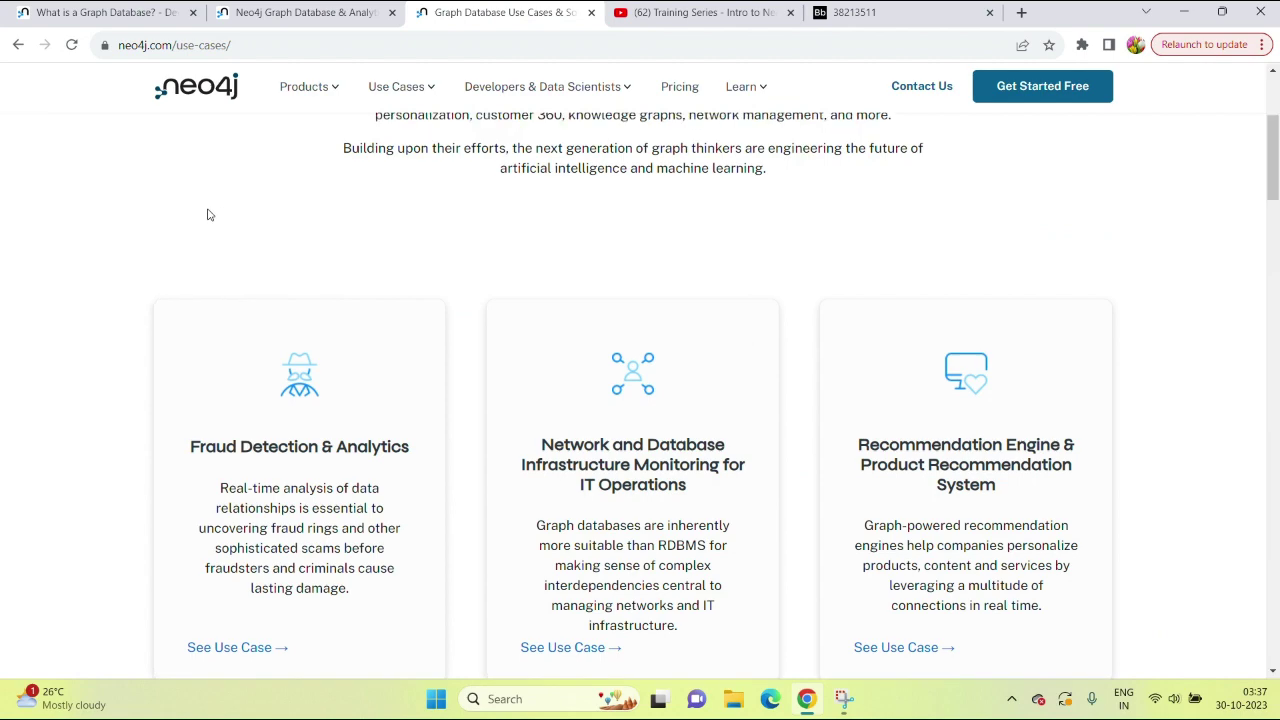
click(210, 173)
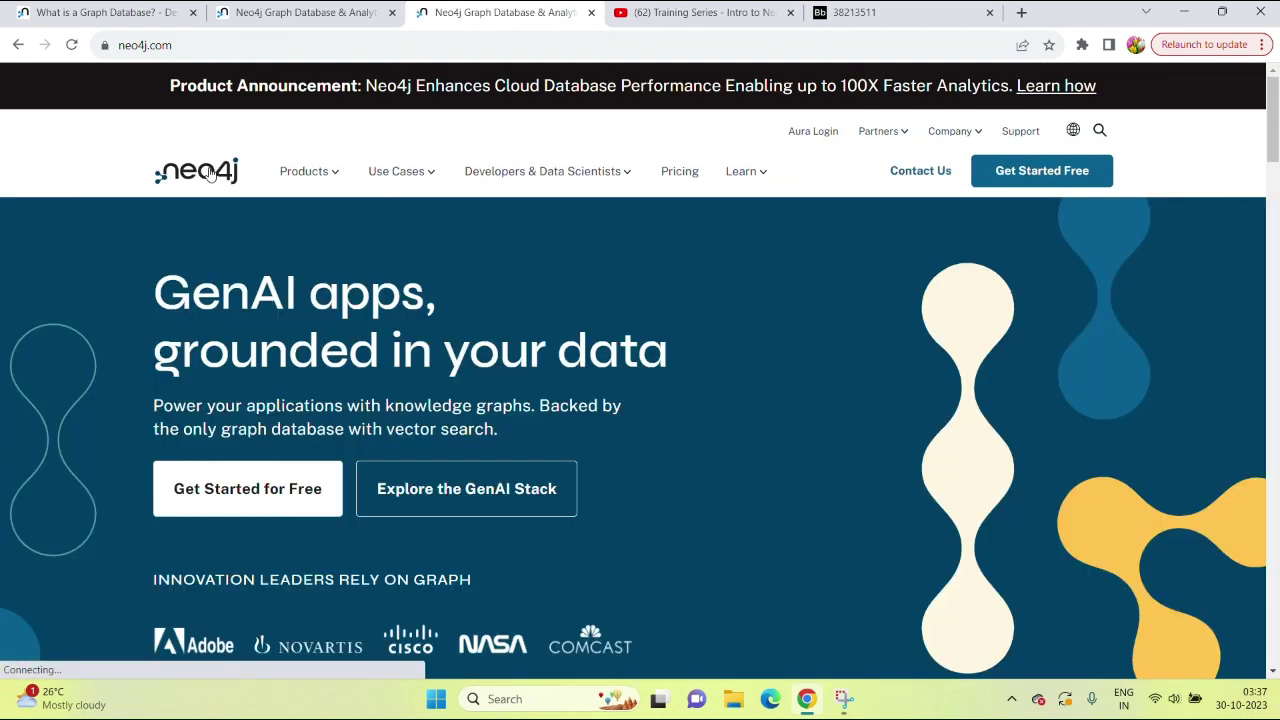
mouse_move(300, 172)
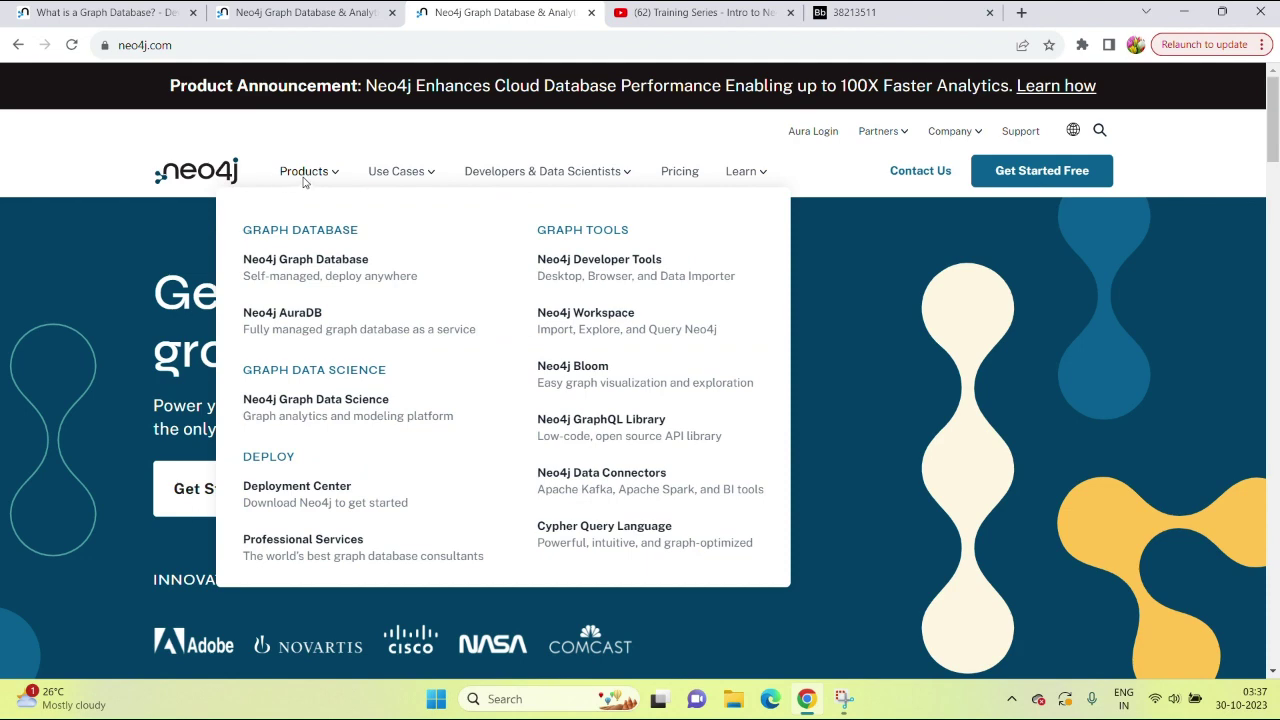
mouse_move(420, 167)
mouse_move(515, 175)
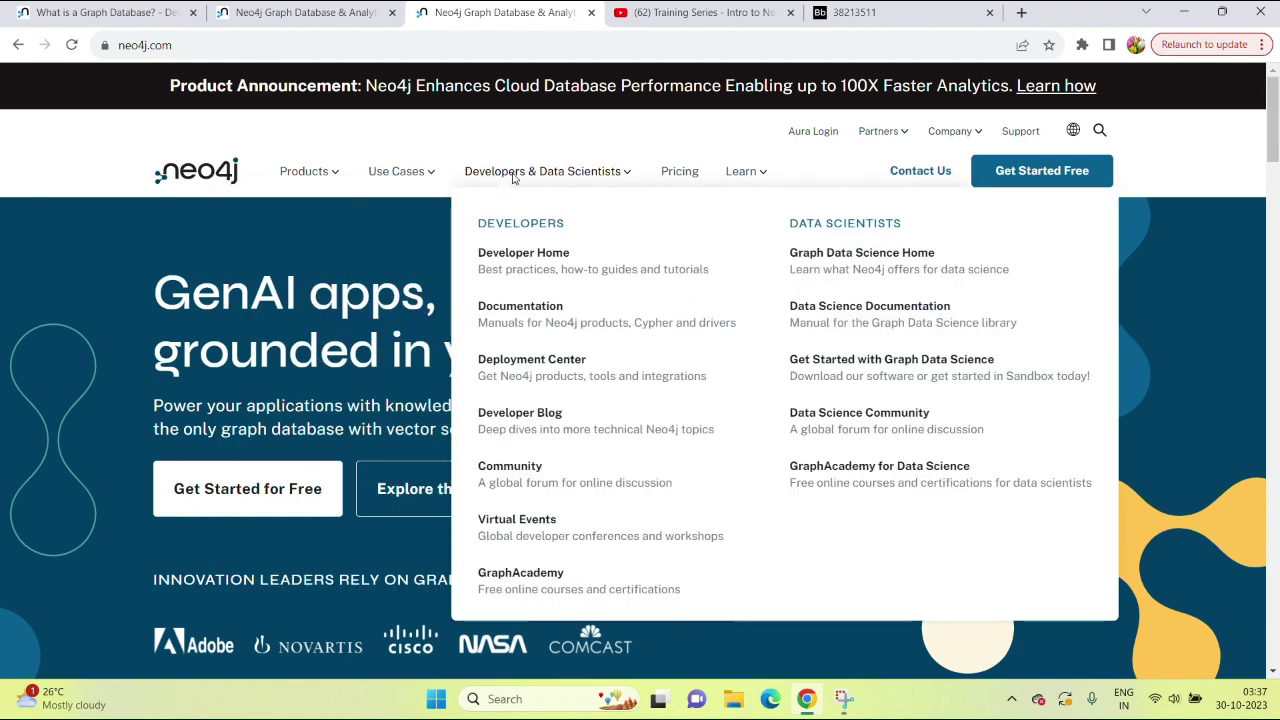
mouse_move(760, 178)
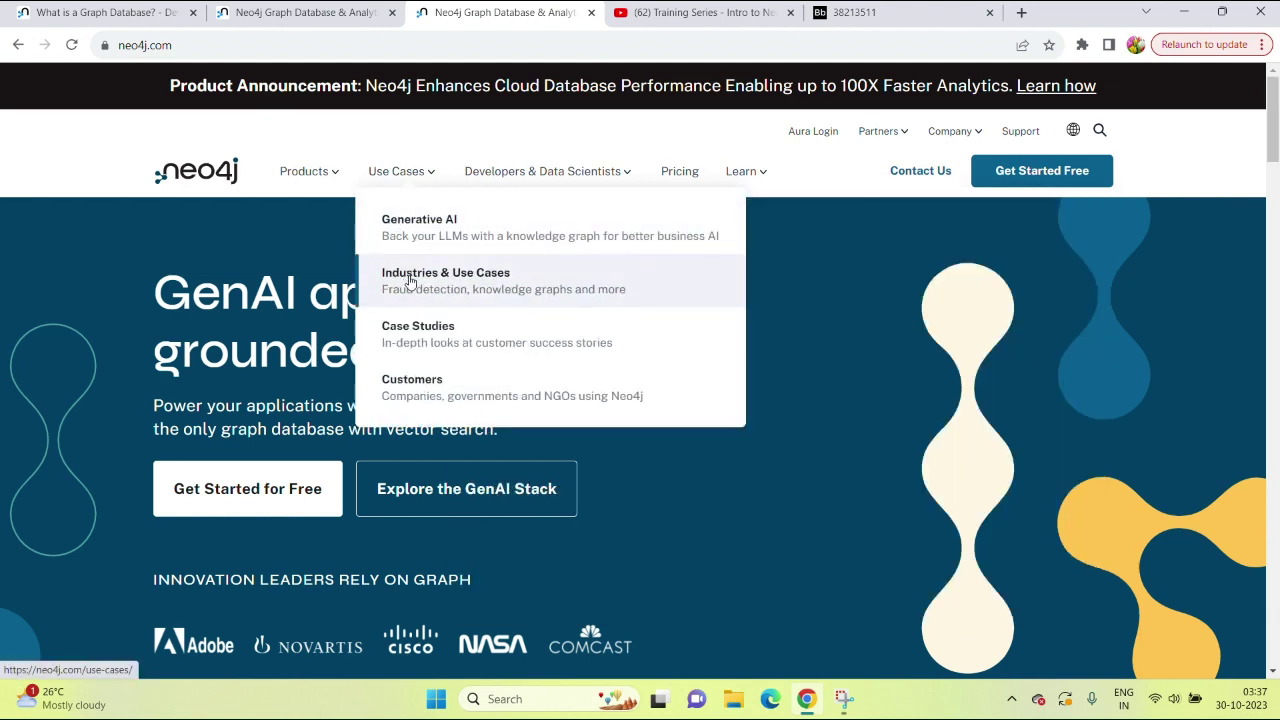
- Open the Industries & Use Cases page and review the use case cards from Fraud Detection & Analytics to Supply Chain Management
click(409, 283)
scroll(410, 283, down, 2)
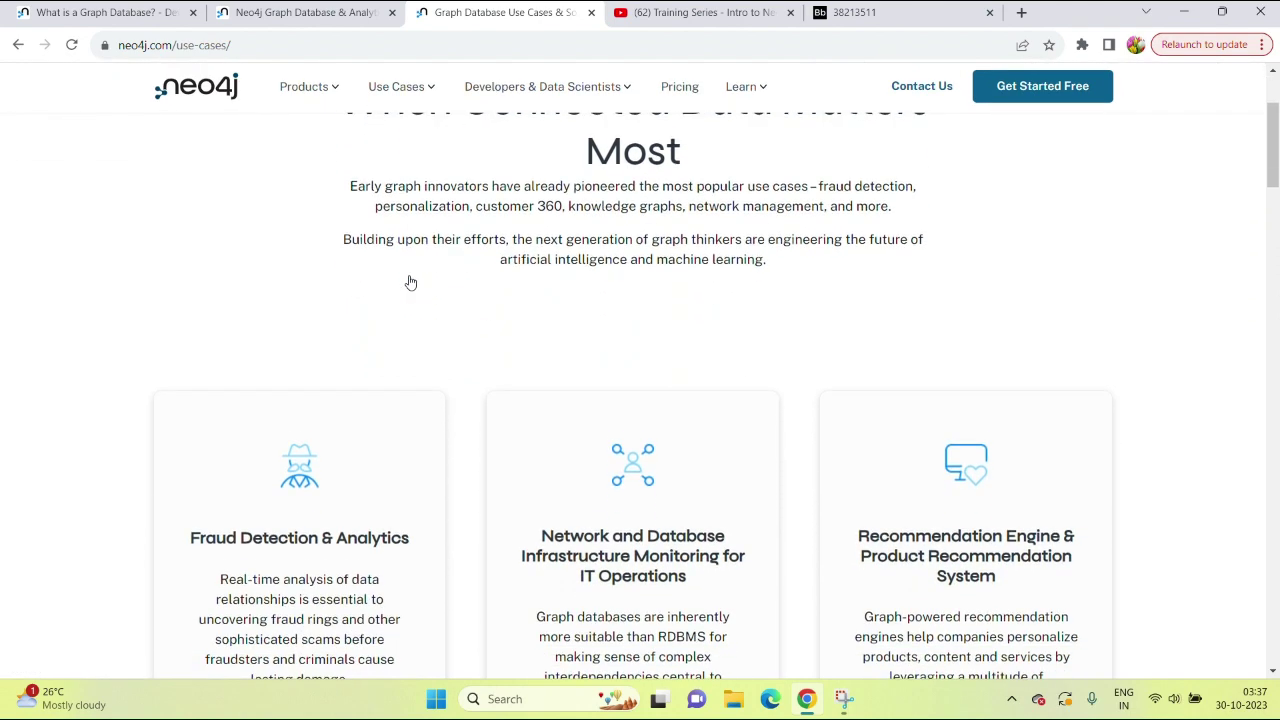
scroll(409, 283, down, 2)
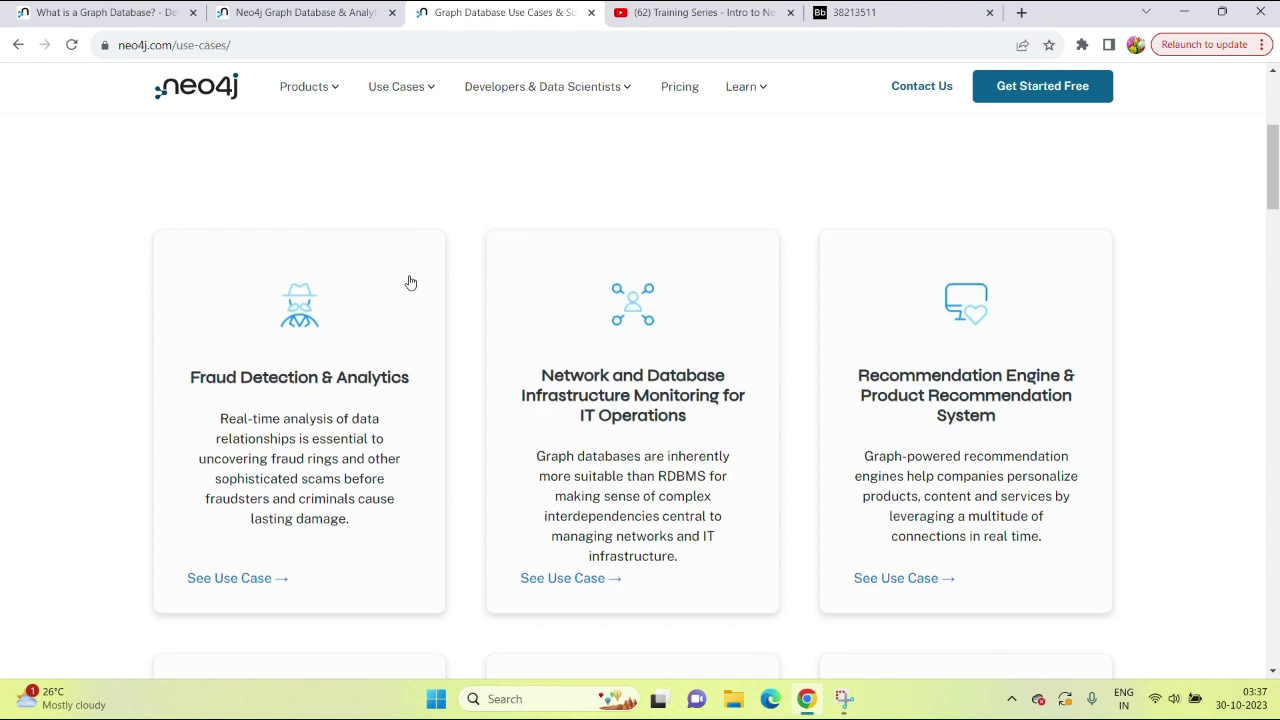
scroll(409, 283, down, 1)
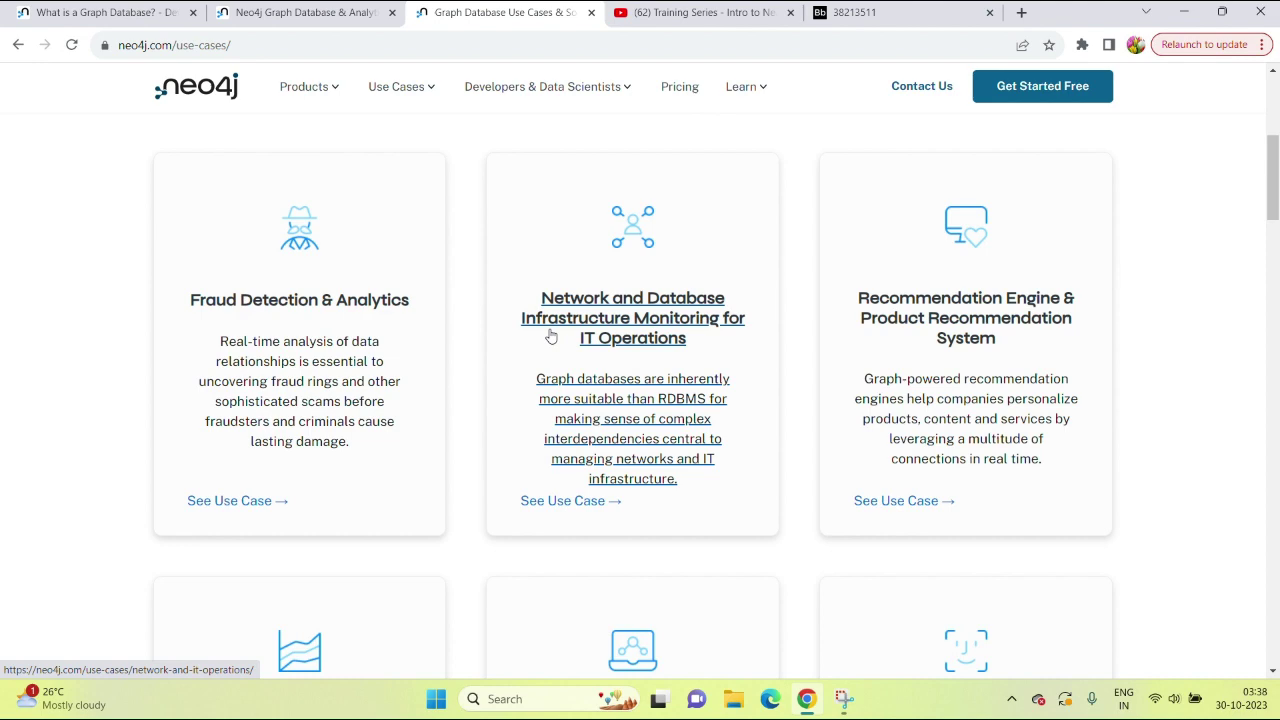
scroll(550, 336, down, 4)
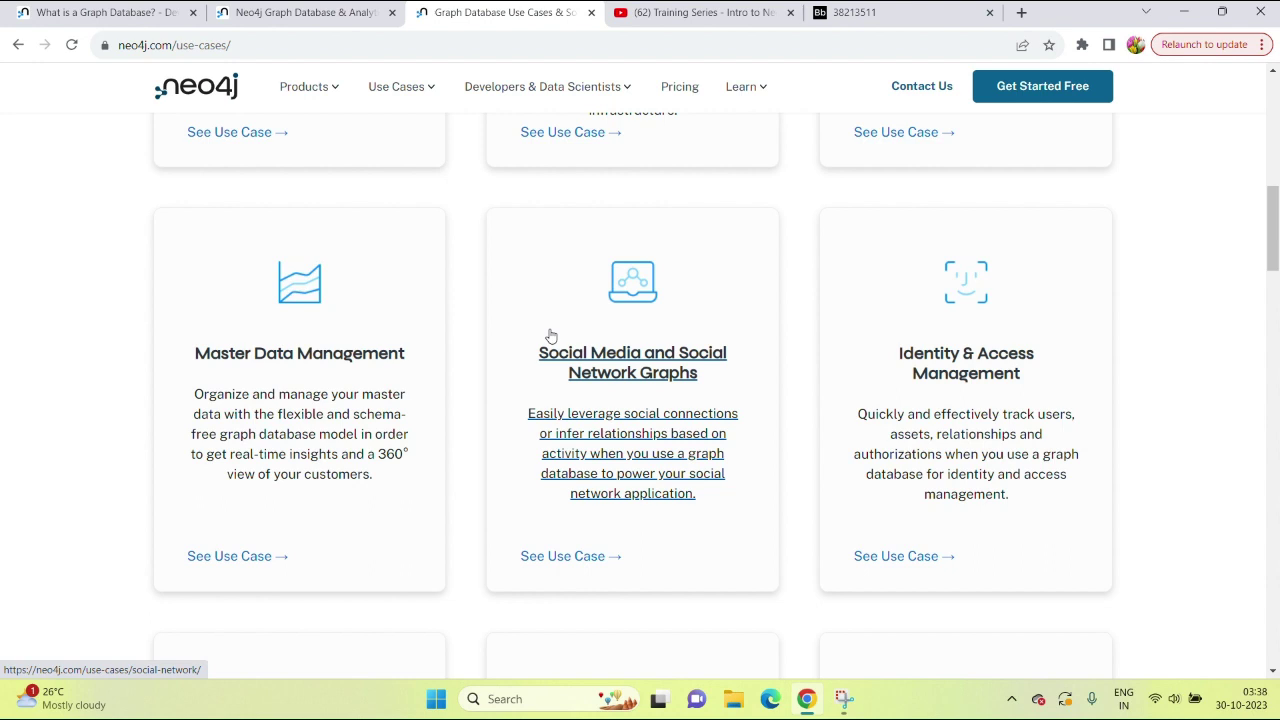
scroll(551, 336, down, 1)
scroll(551, 336, down, 3)
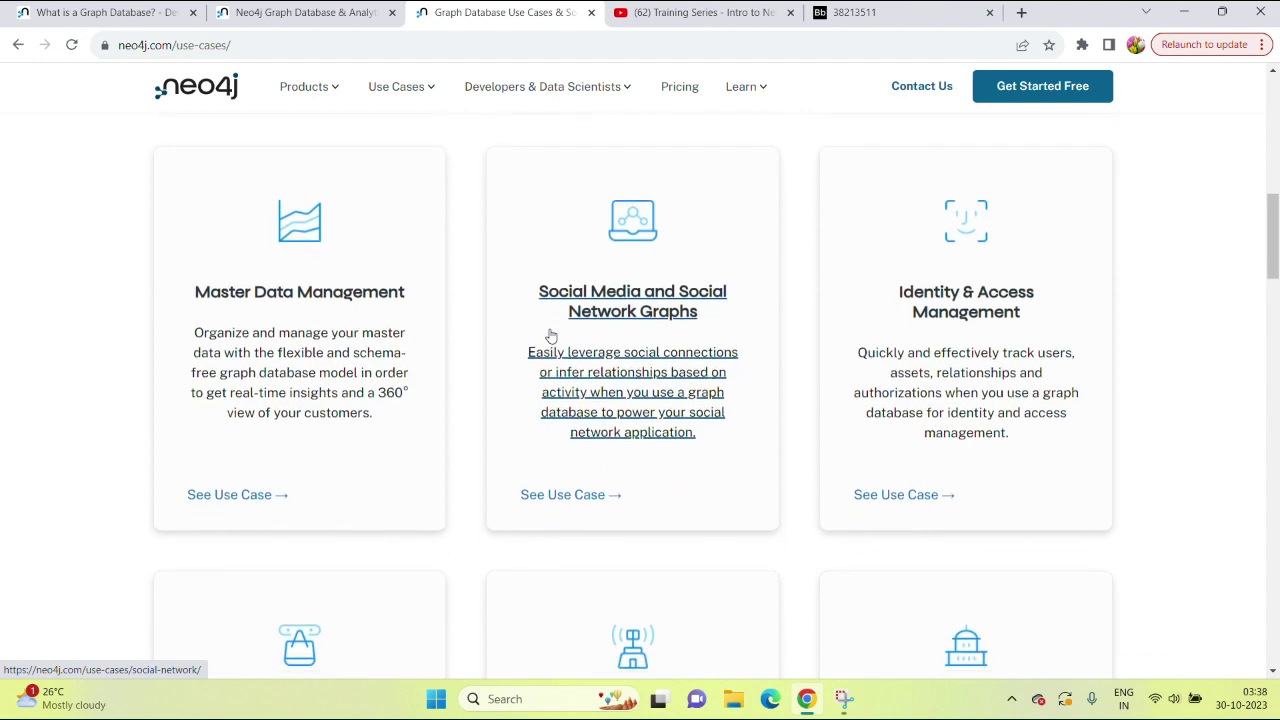
scroll(551, 336, down, 2)
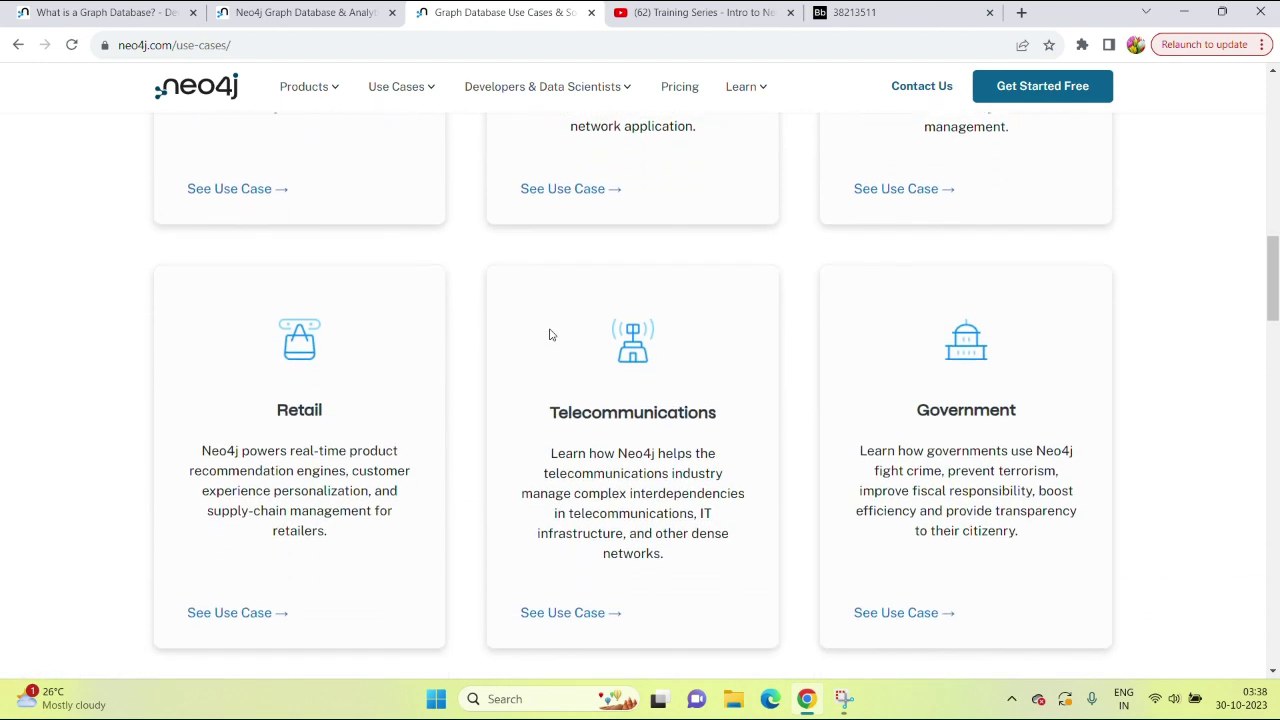
scroll(551, 336, down, 4)
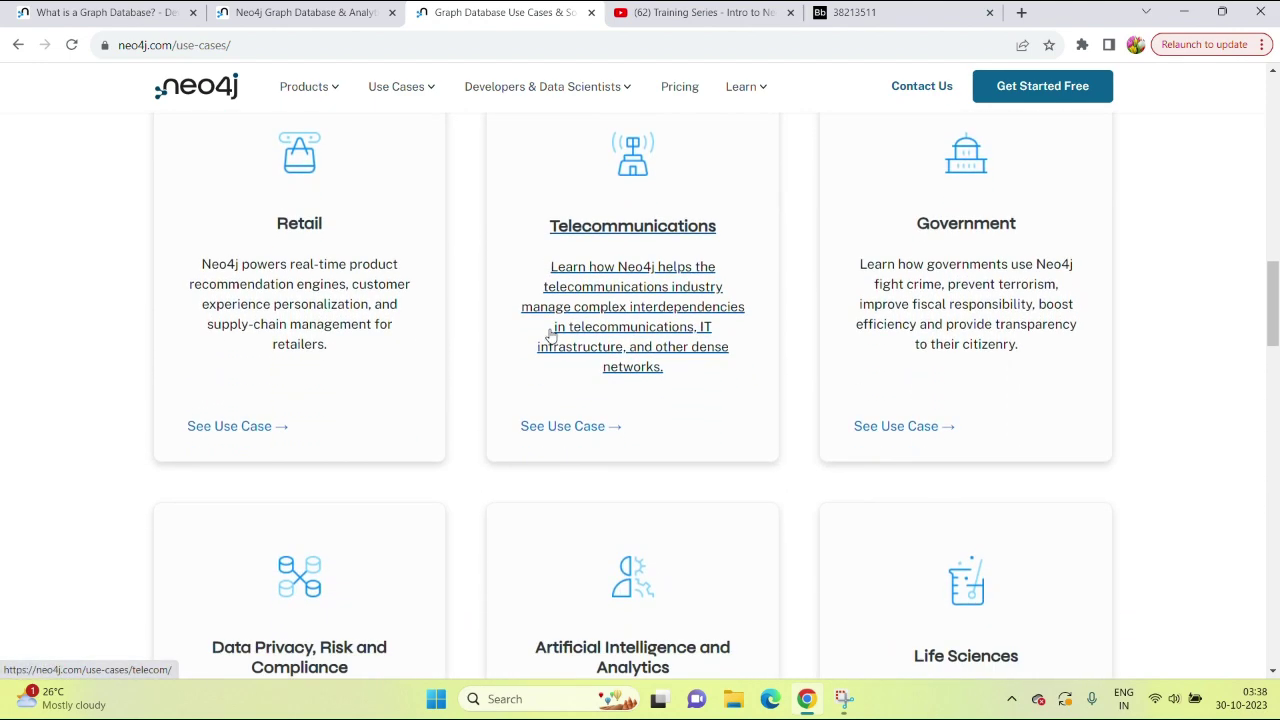
scroll(551, 336, down, 6)
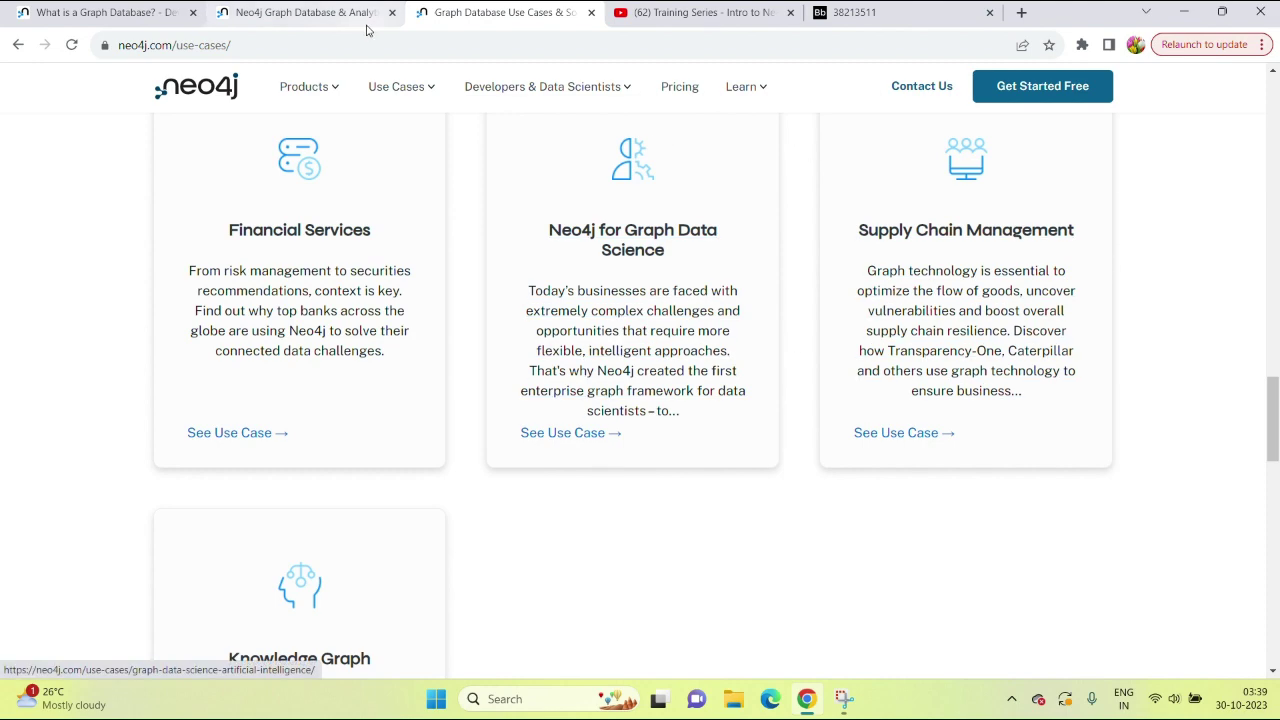
- Open the Neo4j AuraDB product page from the already open Neo4j homepage and start the free service
click(340, 16)
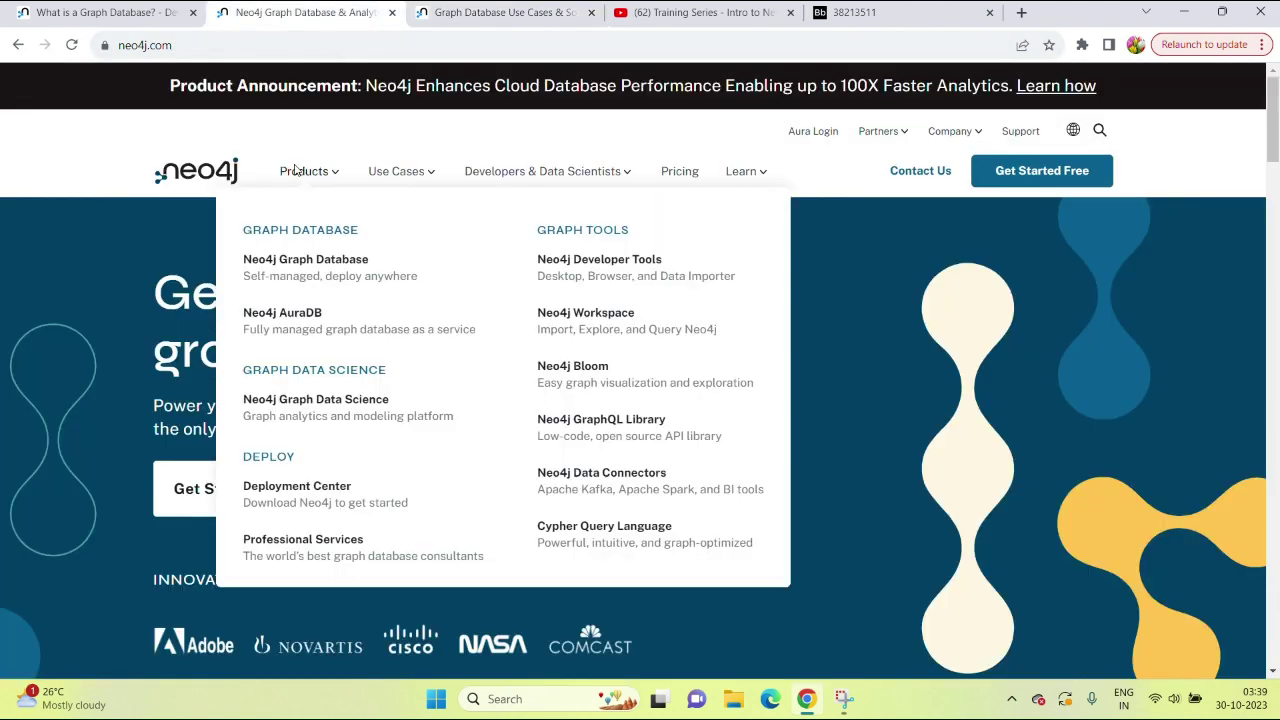
mouse_move(299, 160)
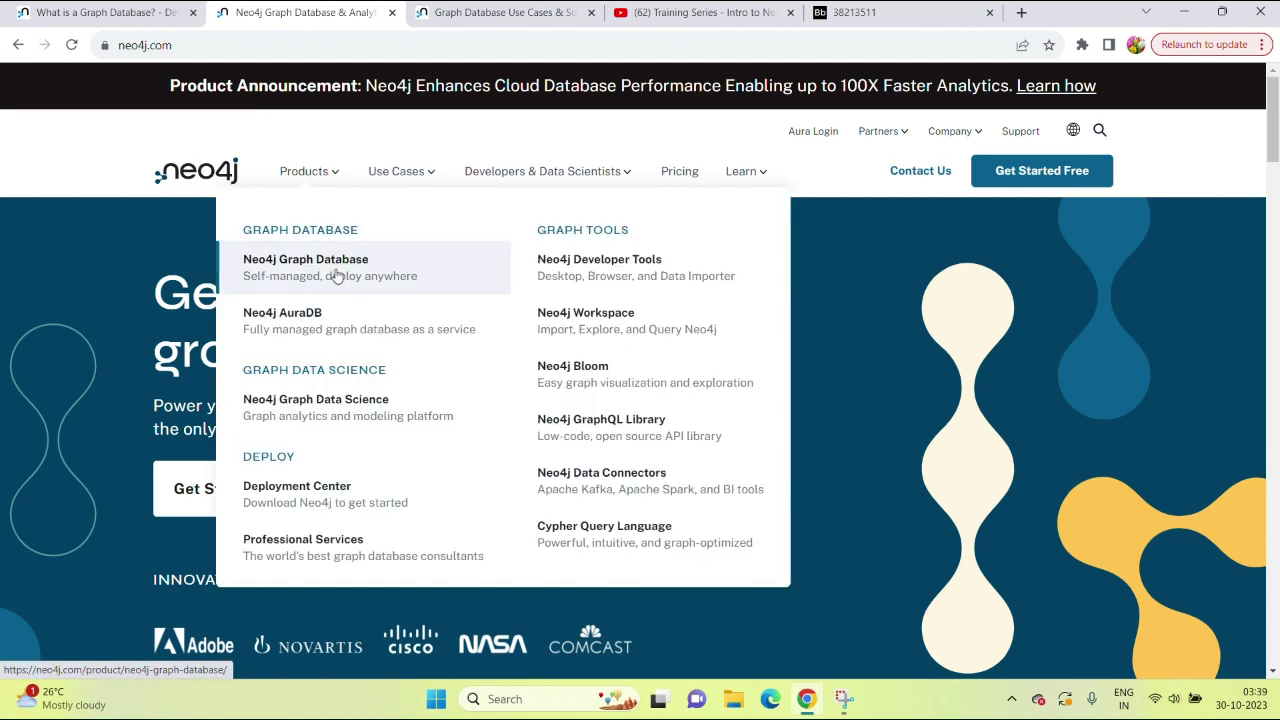
click(326, 341)
scroll(326, 341, down, 1)
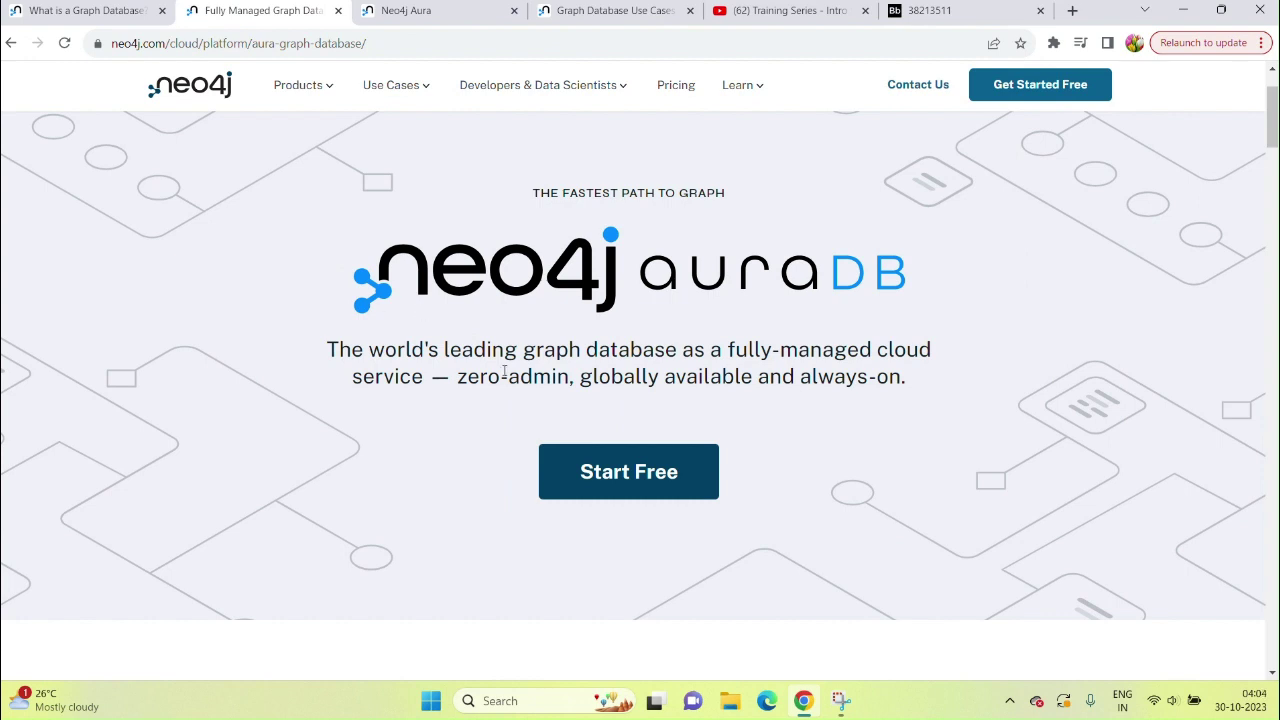
click(591, 488)
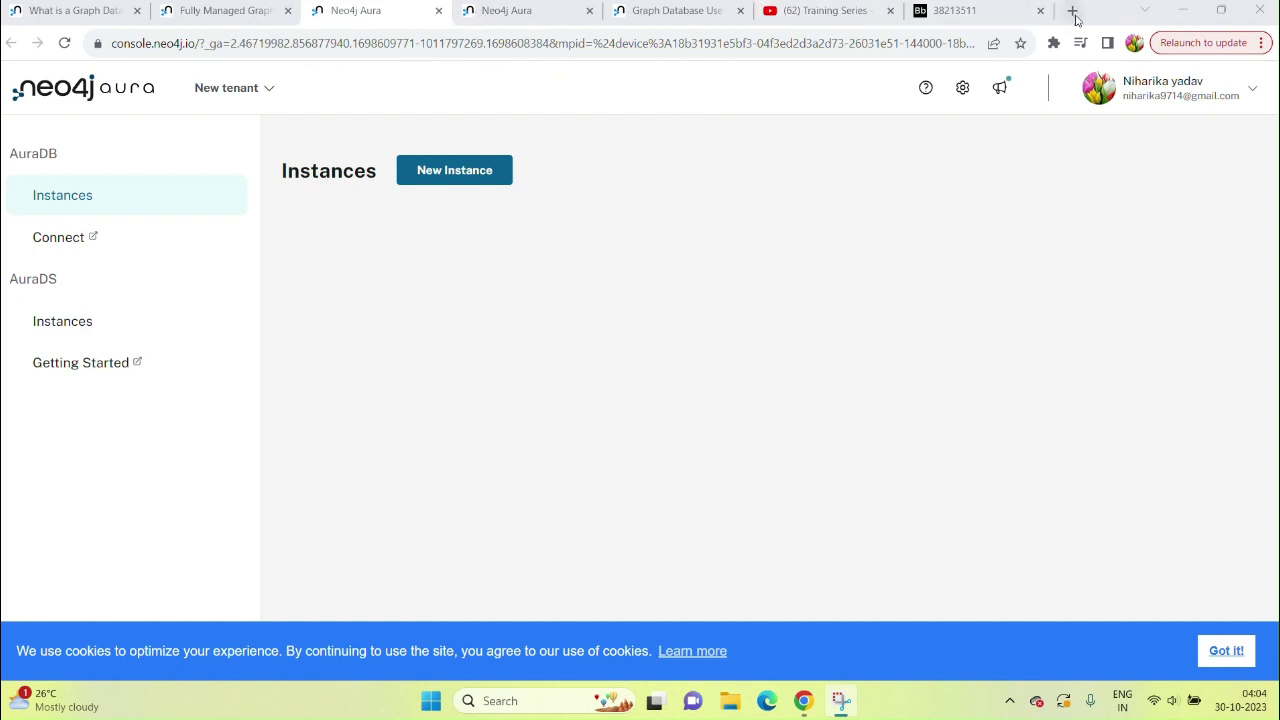
- Switch to the other open Neo4j Aura console page with the instance plans and show it in a maximized window
click(1220, 10)
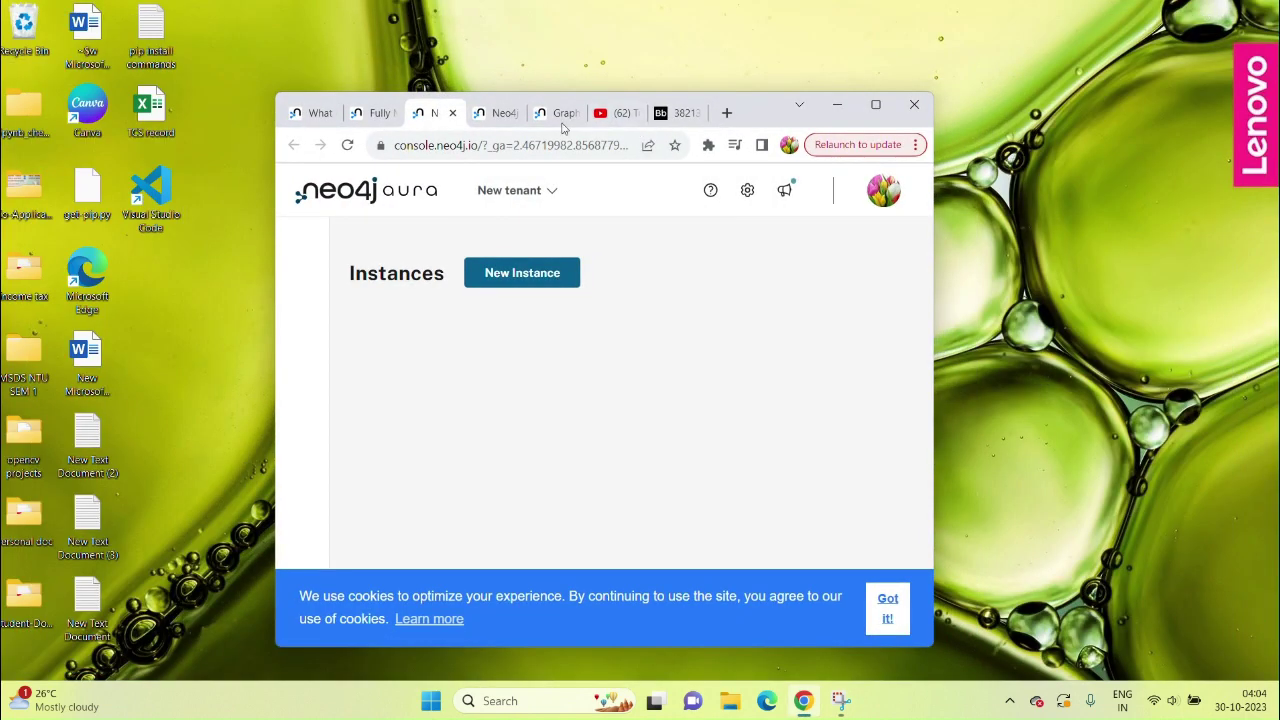
click(486, 116)
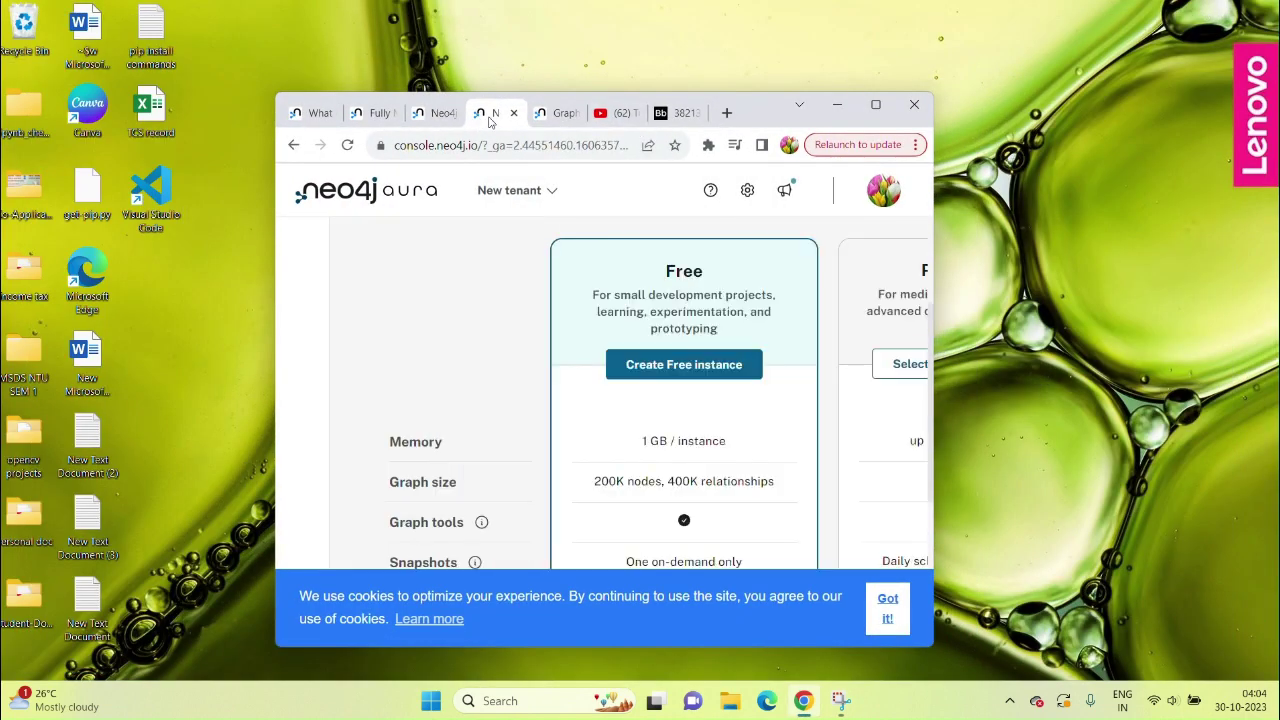
click(880, 106)
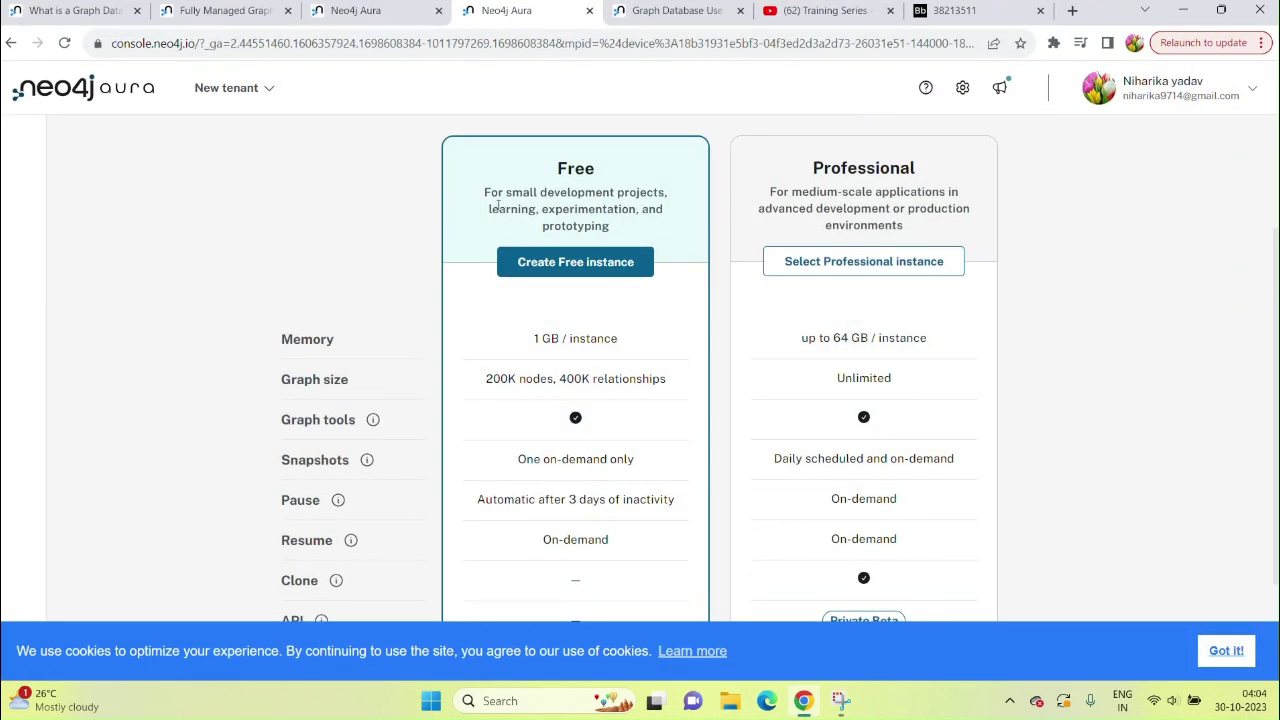
- Compare the Free and Professional instance plans by memory, graph size, snapshots and cloud provider options, highlighting the Free plan's GCP entry
scroll(618, 320, down, 1)
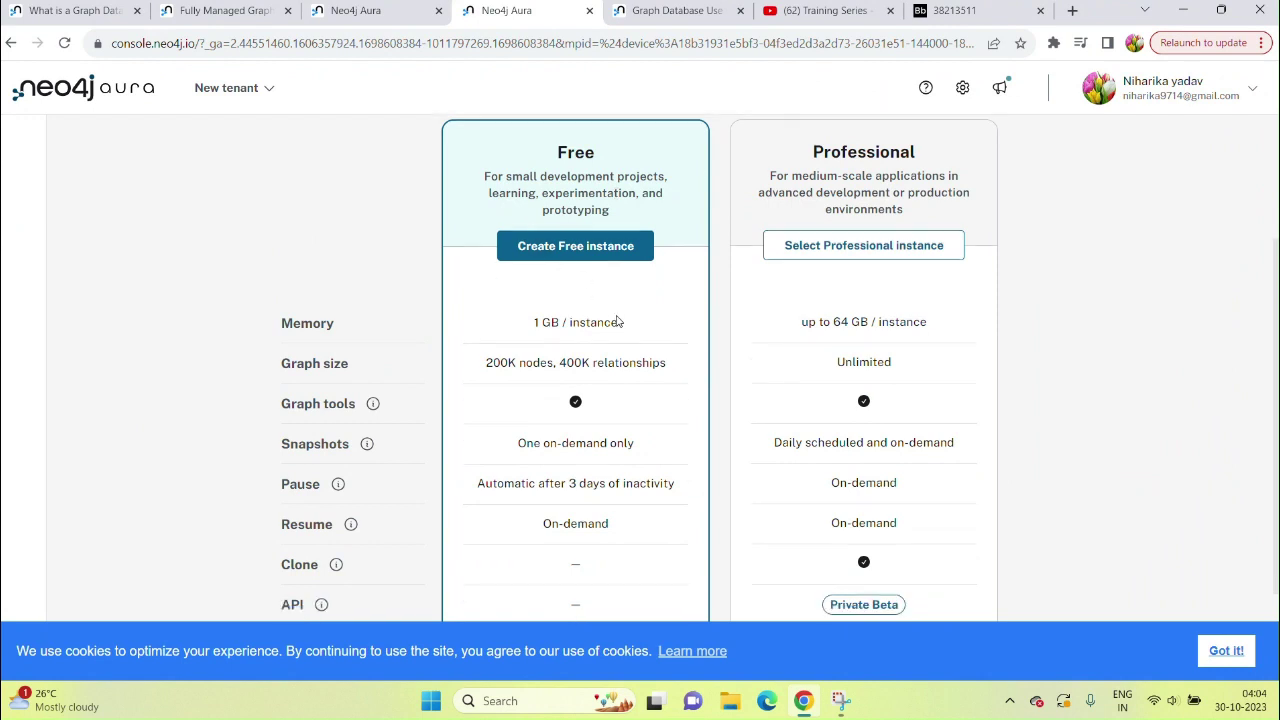
scroll(617, 318, down, 2)
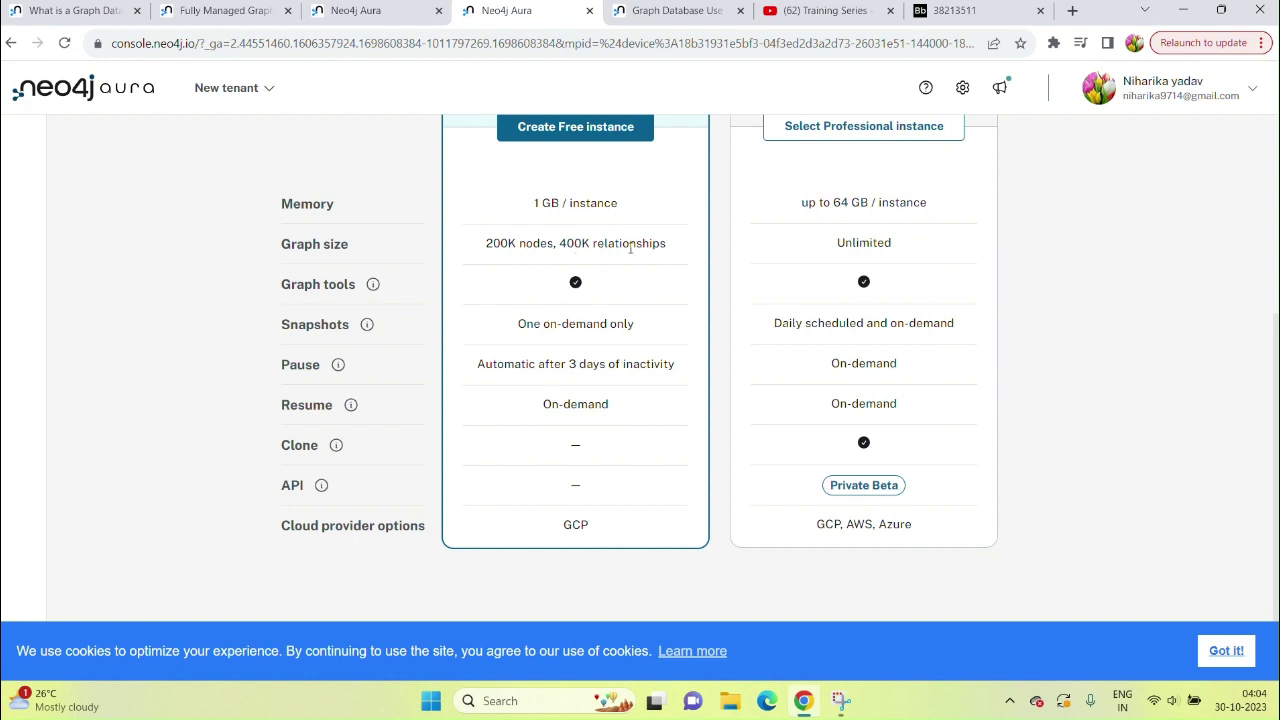
scroll(587, 421, down, 1)
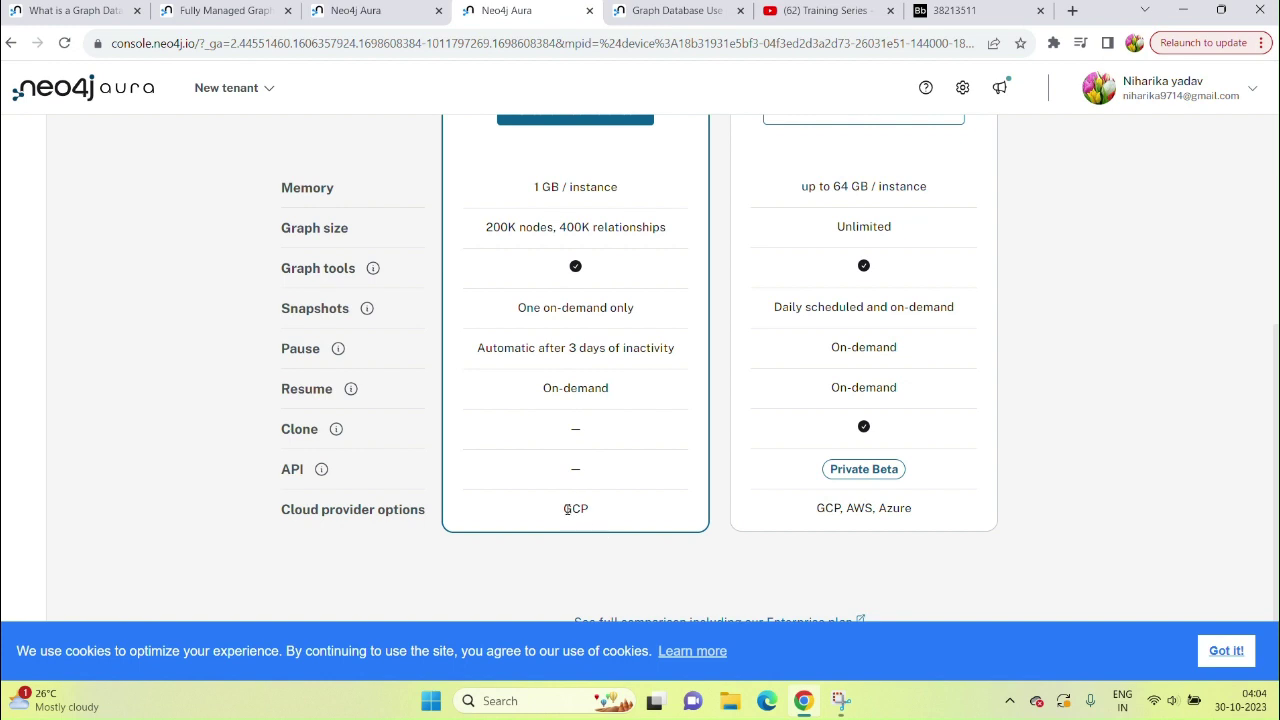
drag(566, 510, 603, 515)
scroll(722, 372, up, 1)
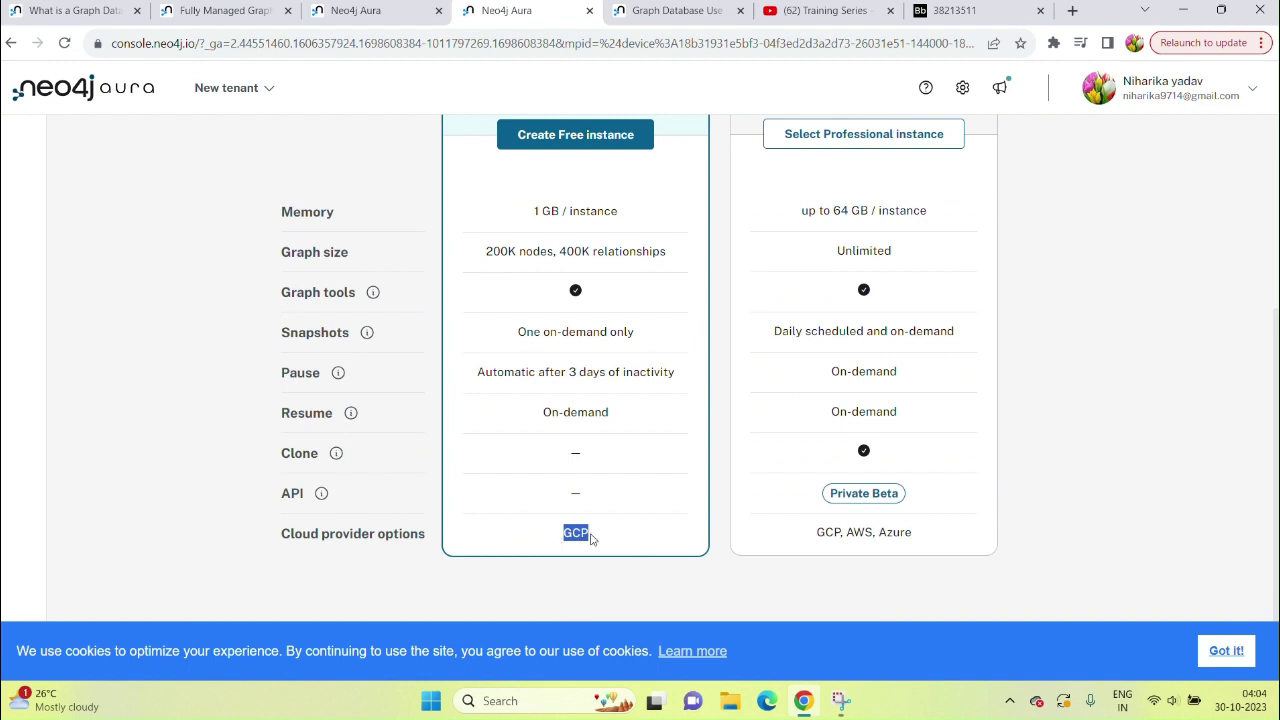
- Finish comparing the Free and Professional plans and create a Free AuraDB instance
scroll(742, 507, up, 2)
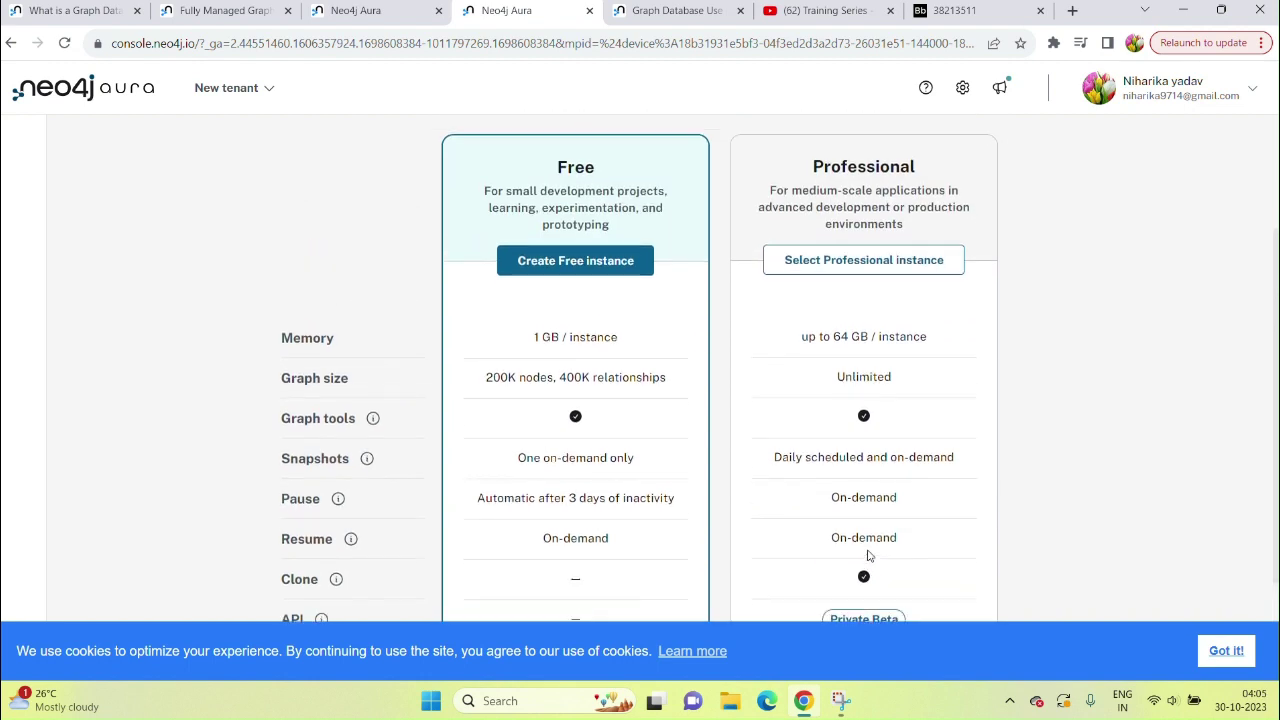
scroll(870, 568, down, 1)
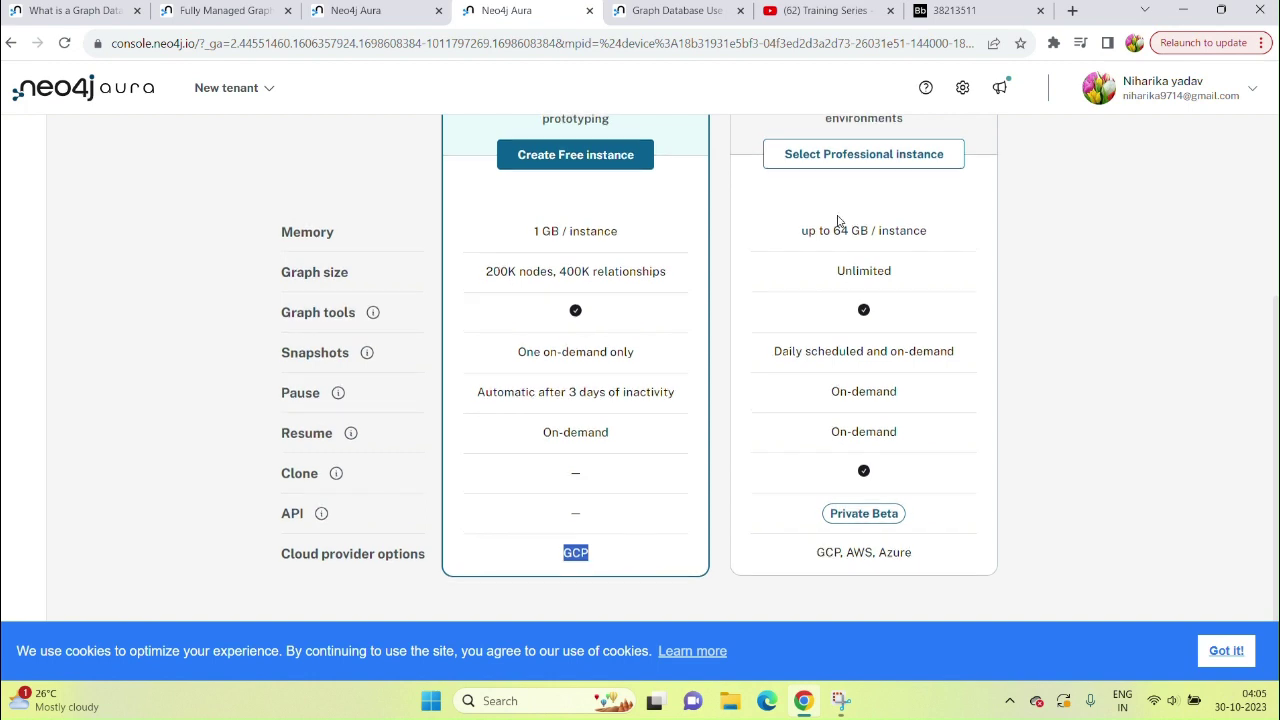
scroll(829, 227, up, 3)
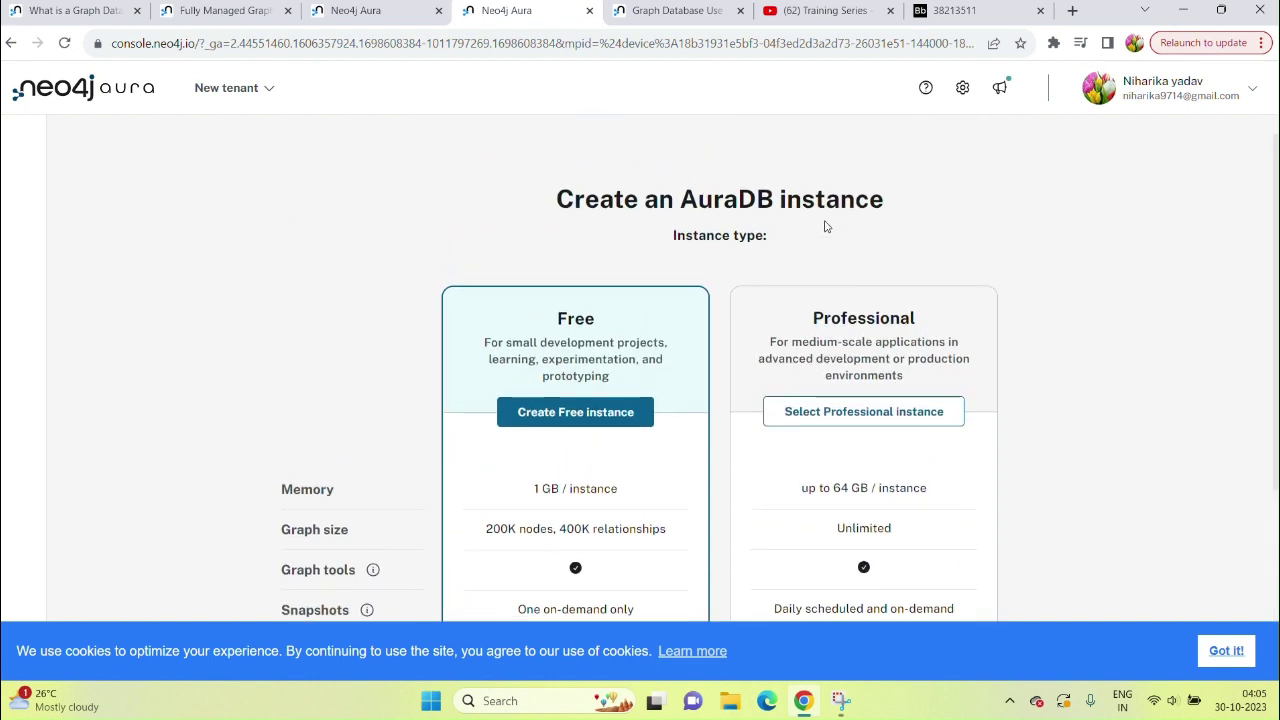
click(548, 421)
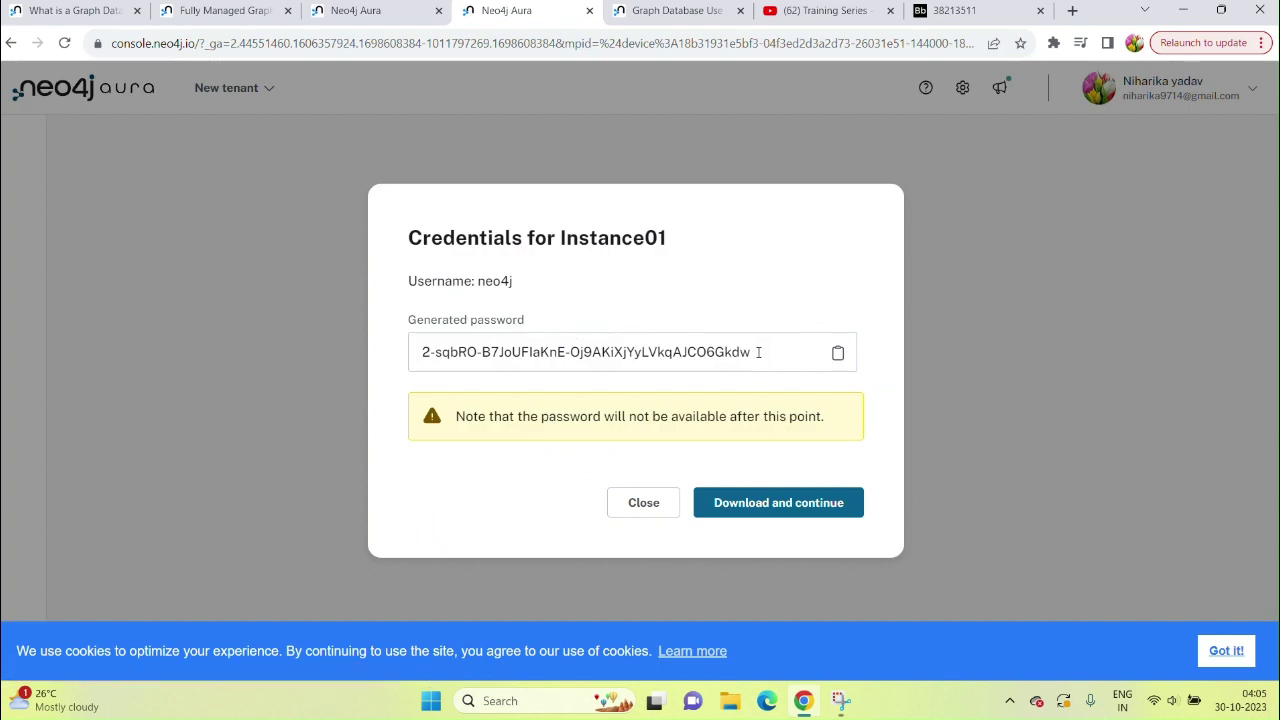
- Highlight the username and generated password for Instance01, and download the credentials to continue
drag(756, 352, 398, 347)
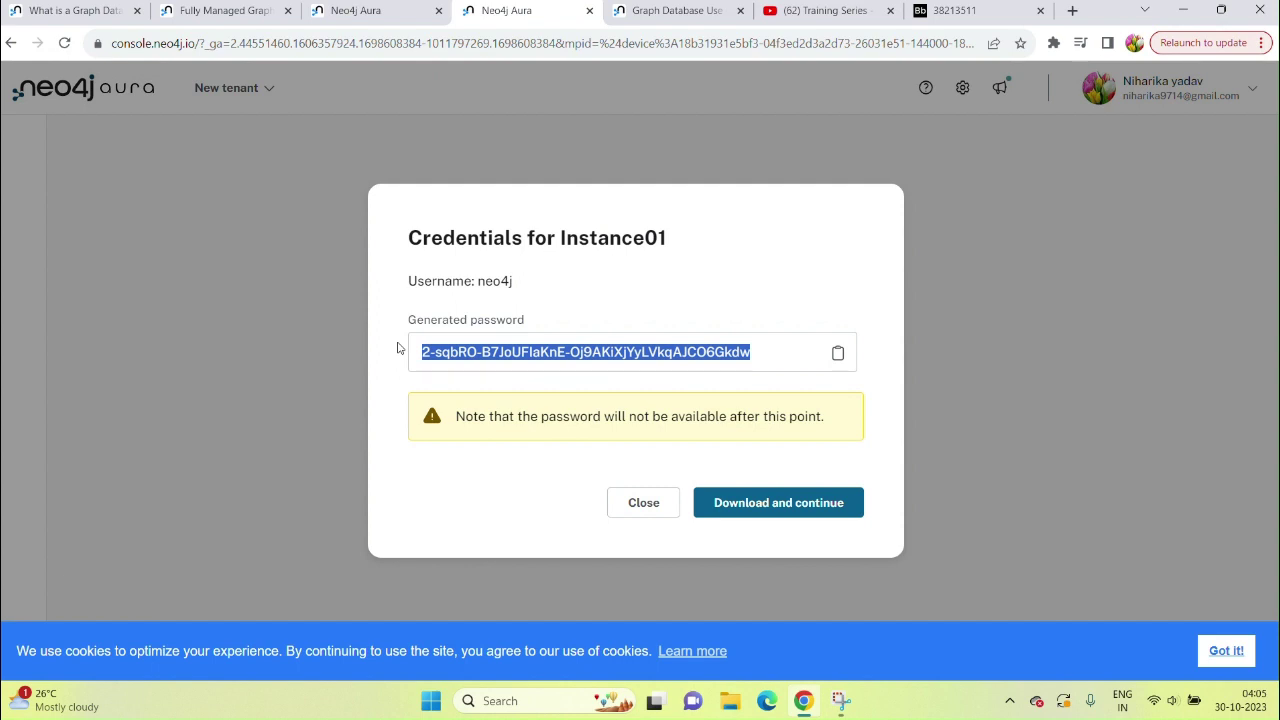
click(413, 281)
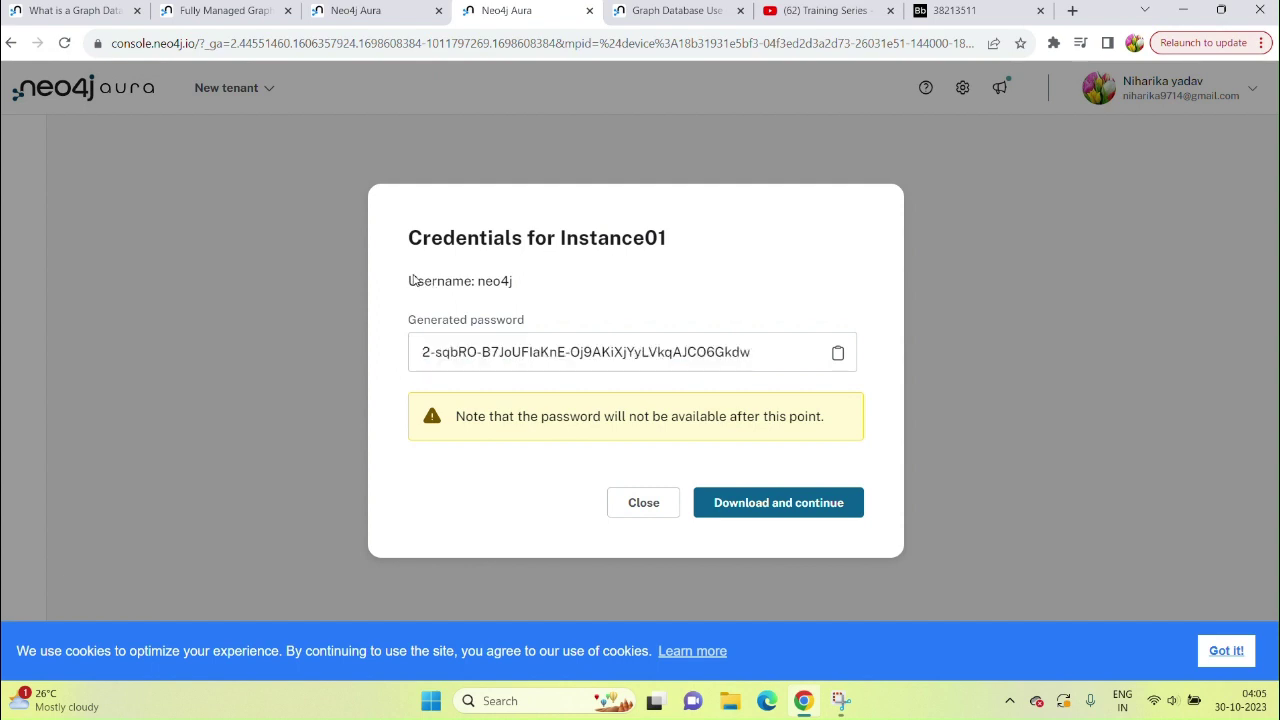
drag(410, 283, 514, 282)
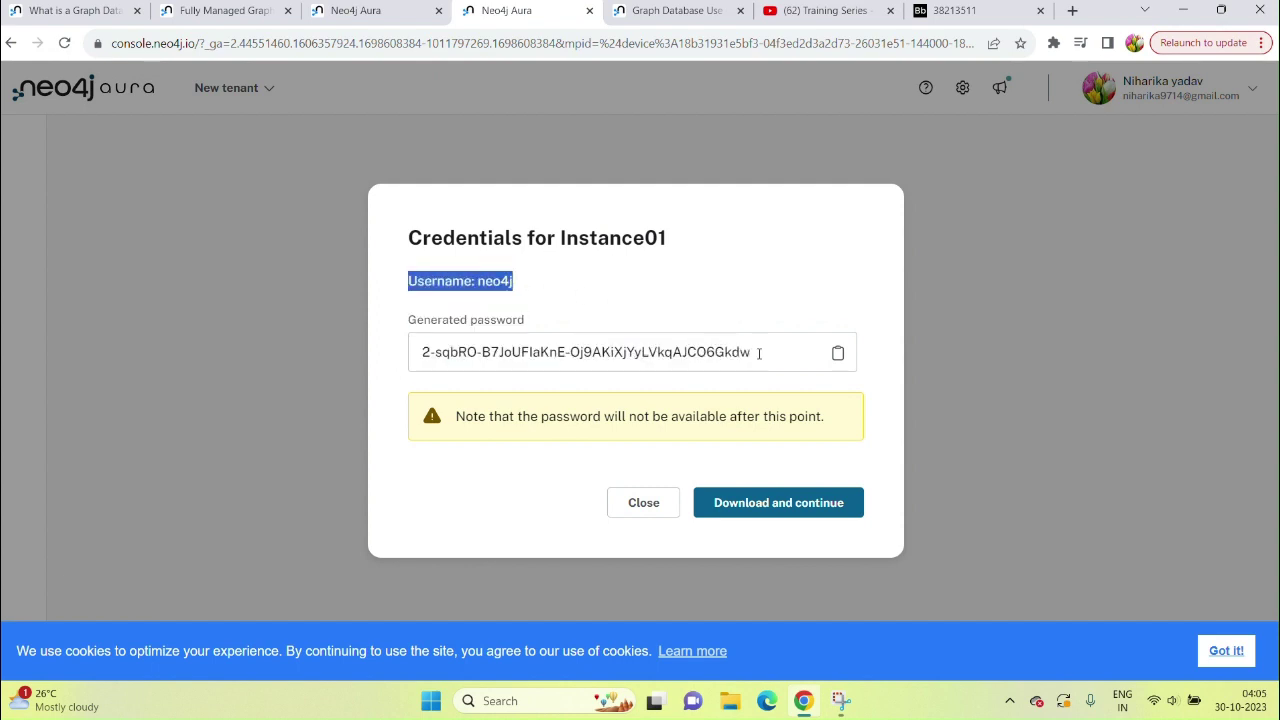
drag(758, 348, 849, 366)
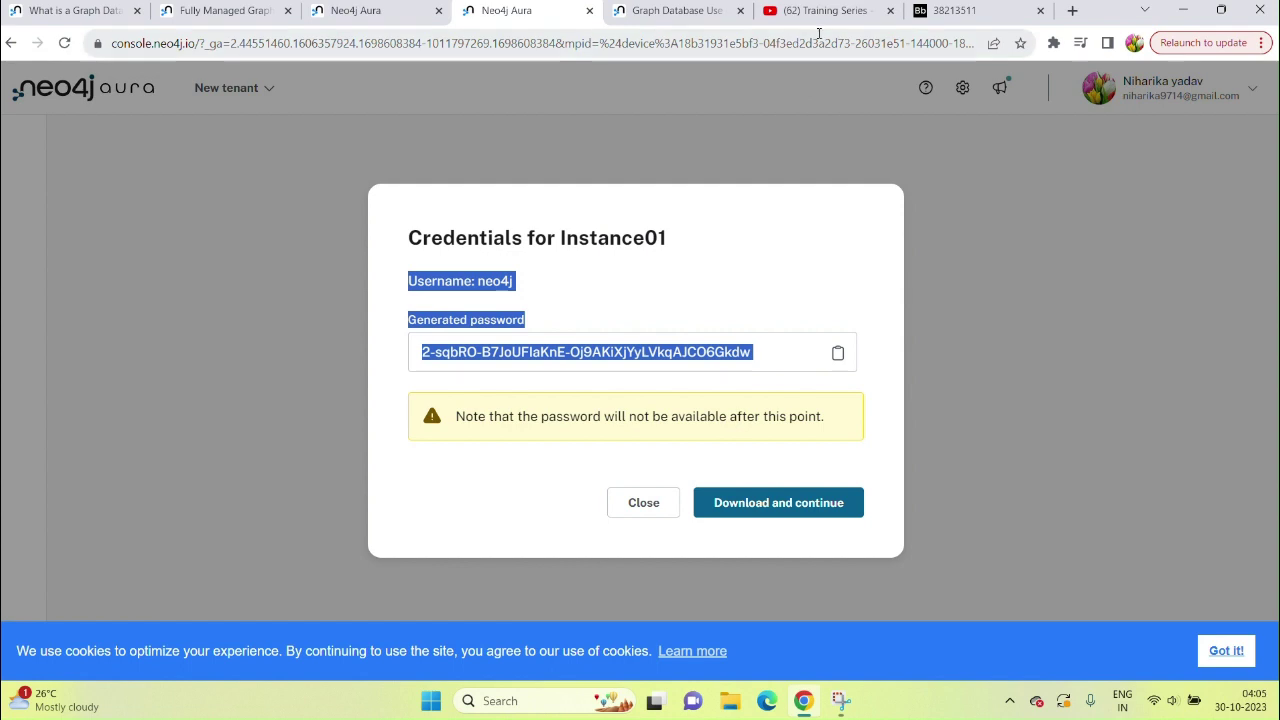
click(762, 503)
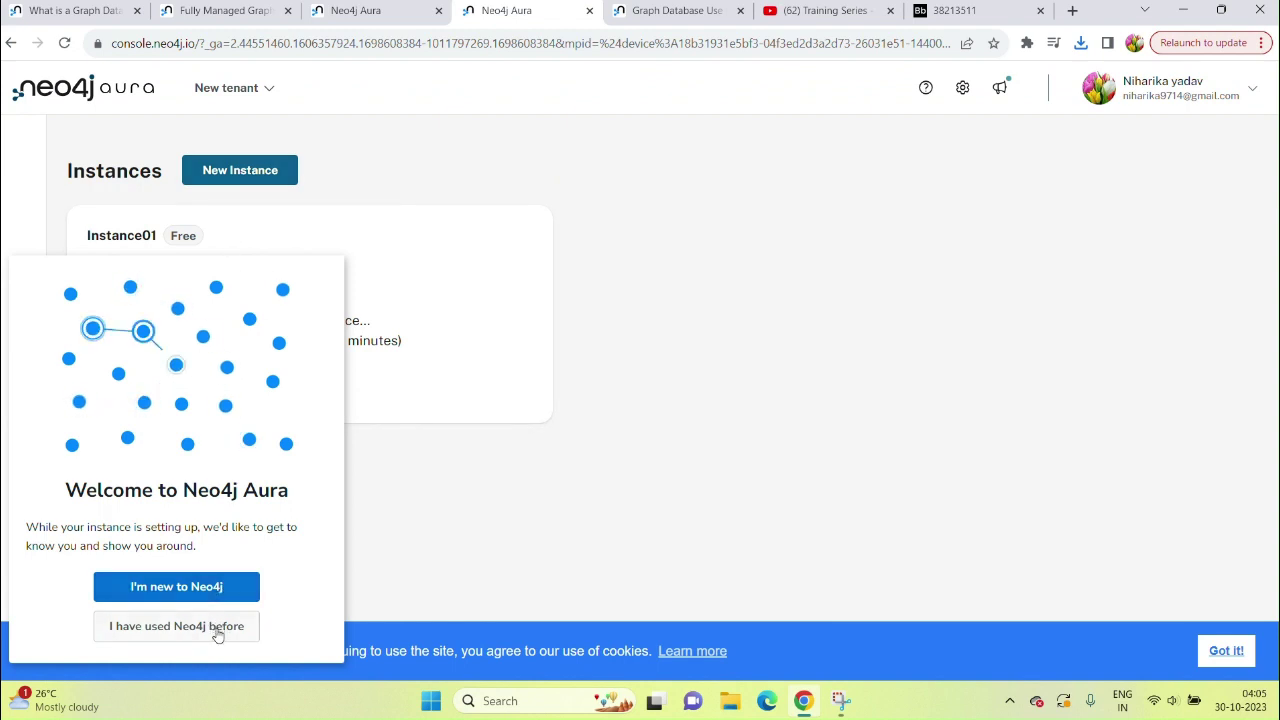
- Complete the onboarding survey as new to Neo4j with Work projects and the Developer role, and close the introductory video
click(227, 590)
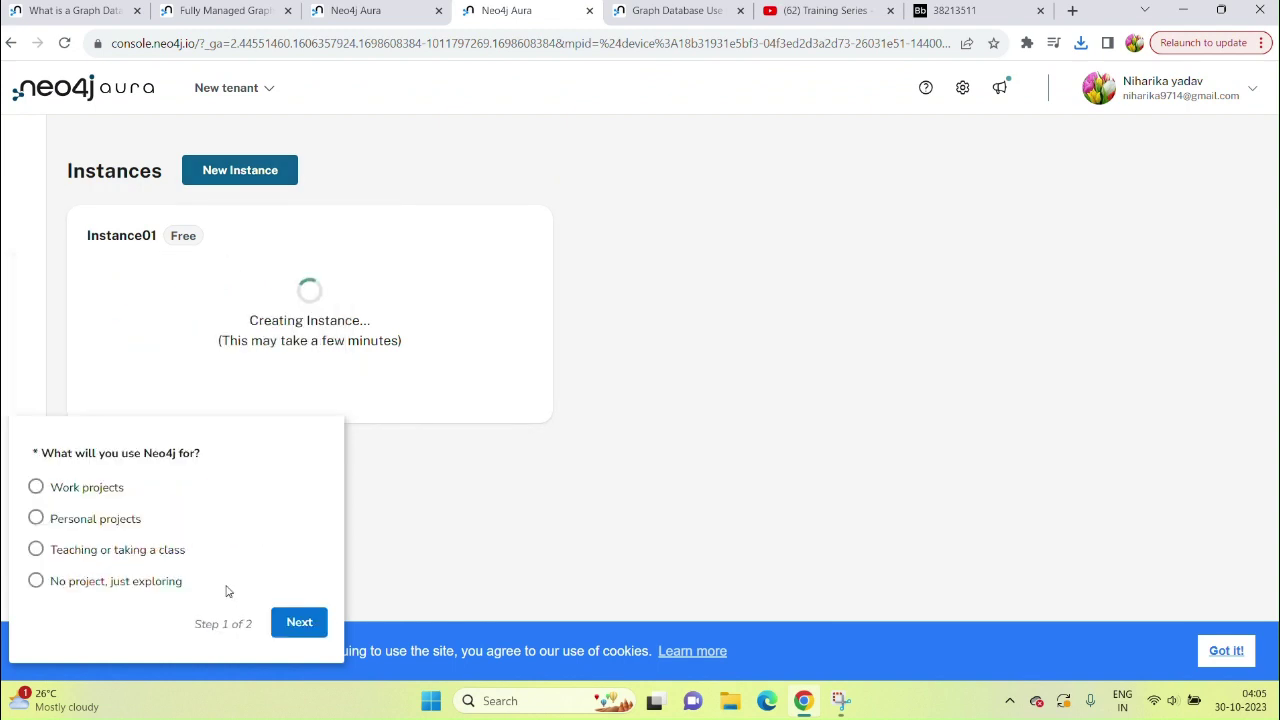
click(36, 487)
click(308, 624)
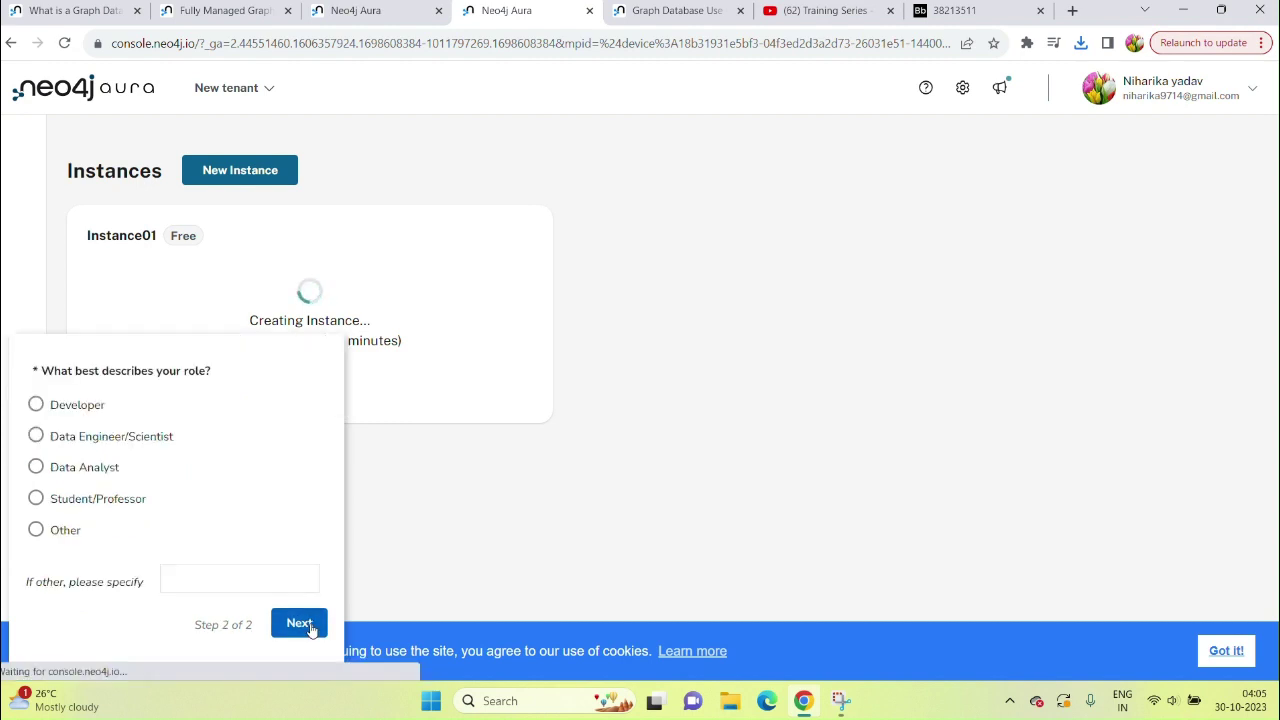
click(68, 409)
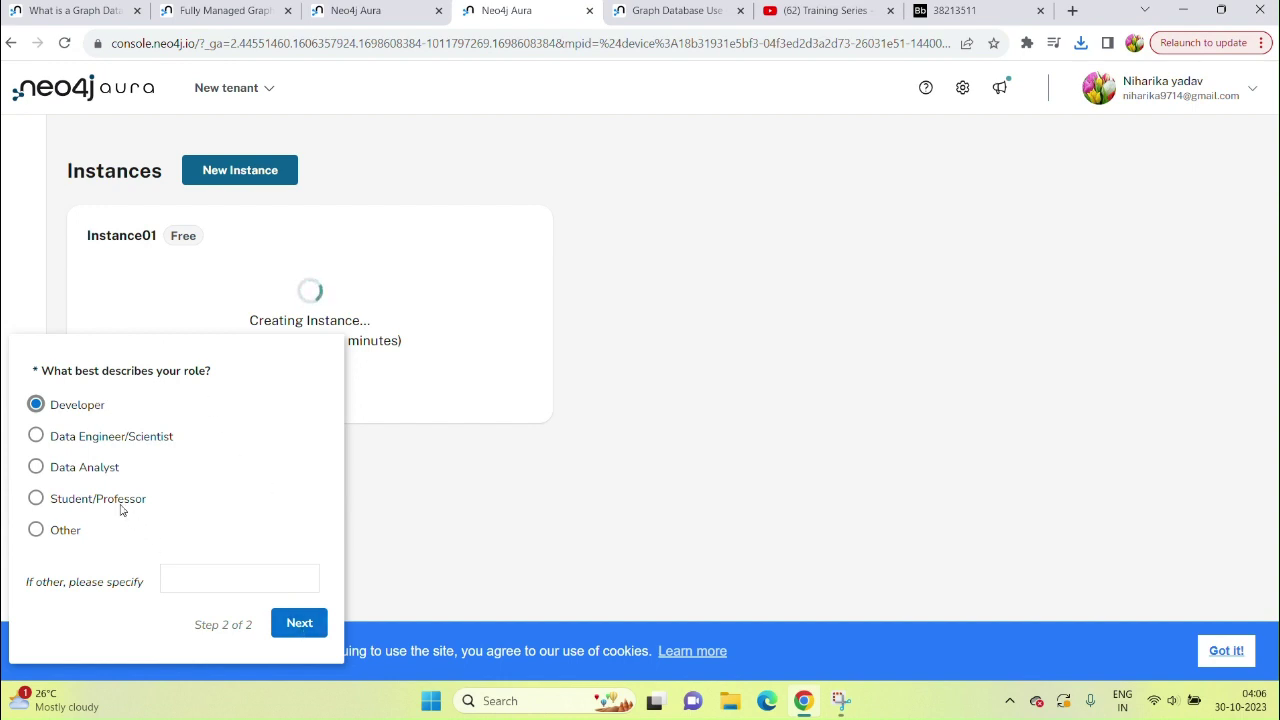
click(306, 629)
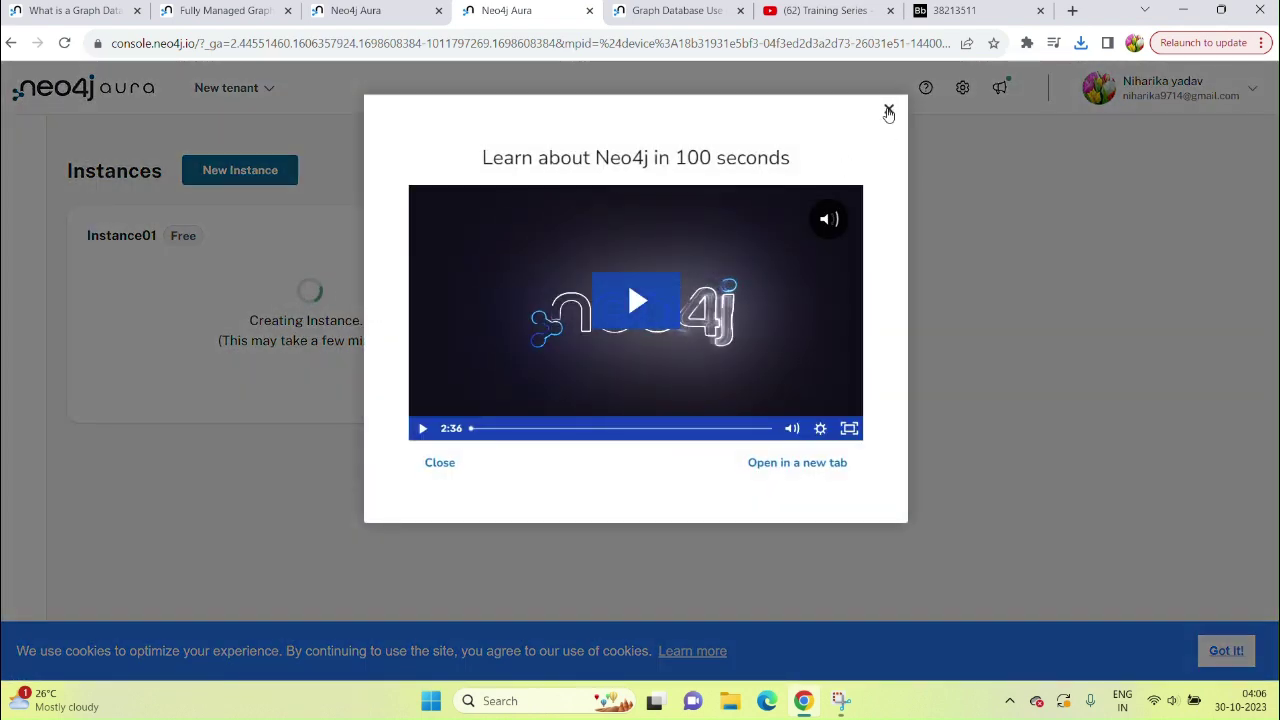
click(888, 113)
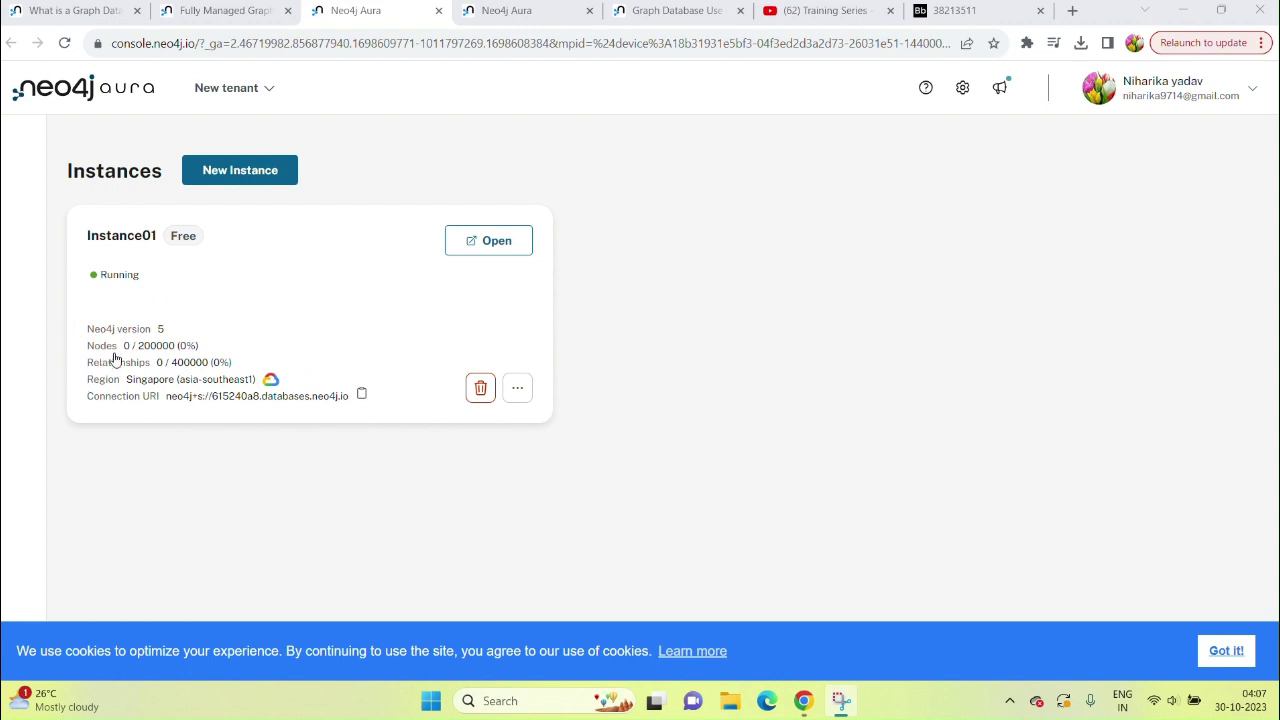
- Open the downloaded Instance01 credentials text file to view the connection details, and minimize it
click(1082, 43)
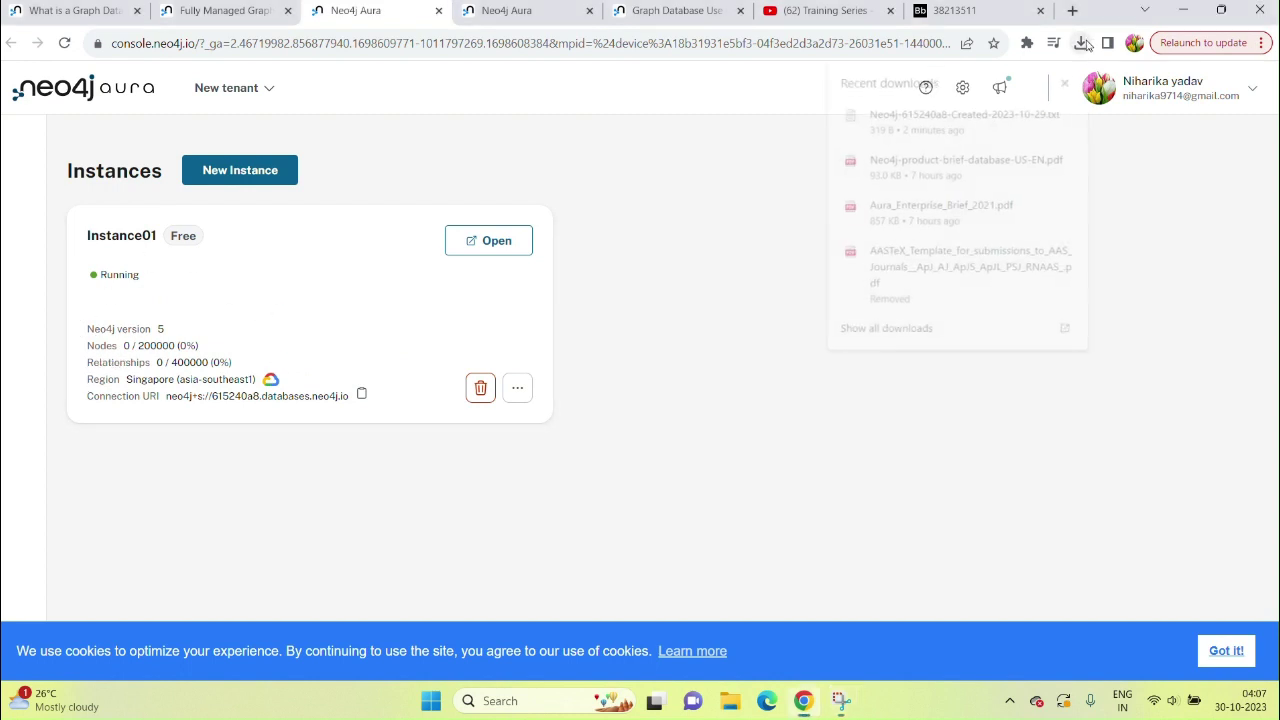
click(962, 127)
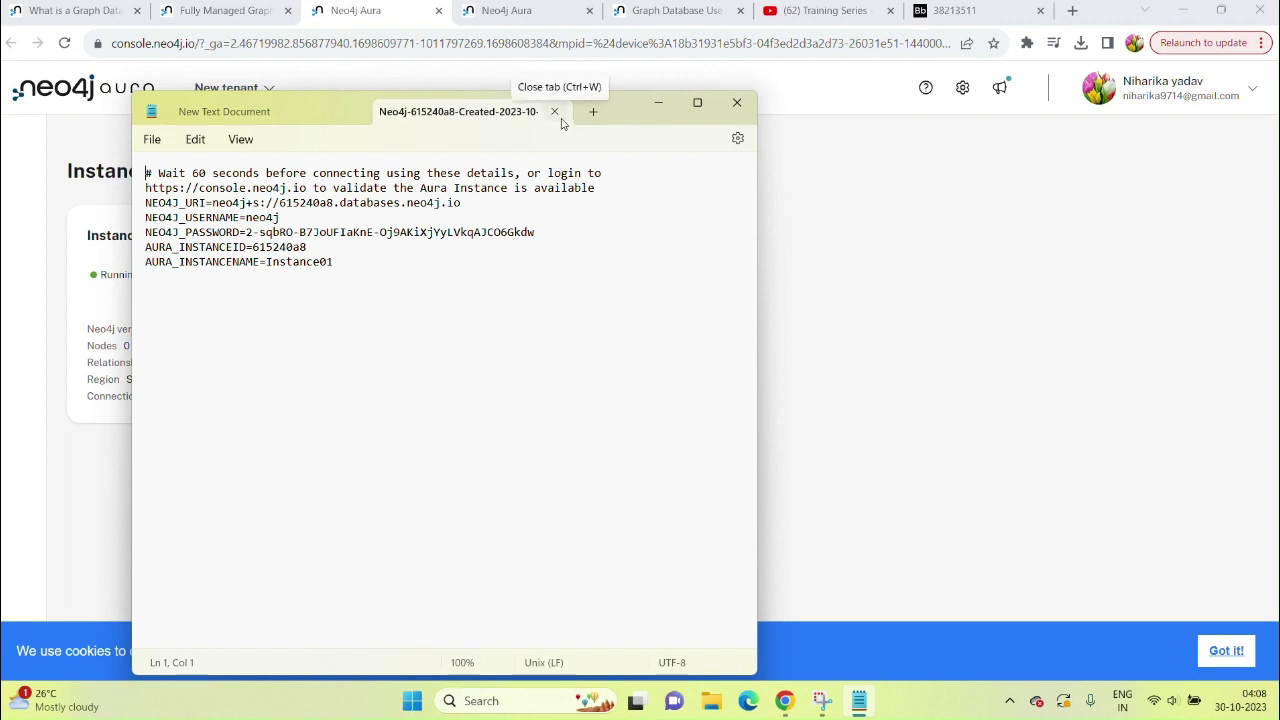
click(660, 104)
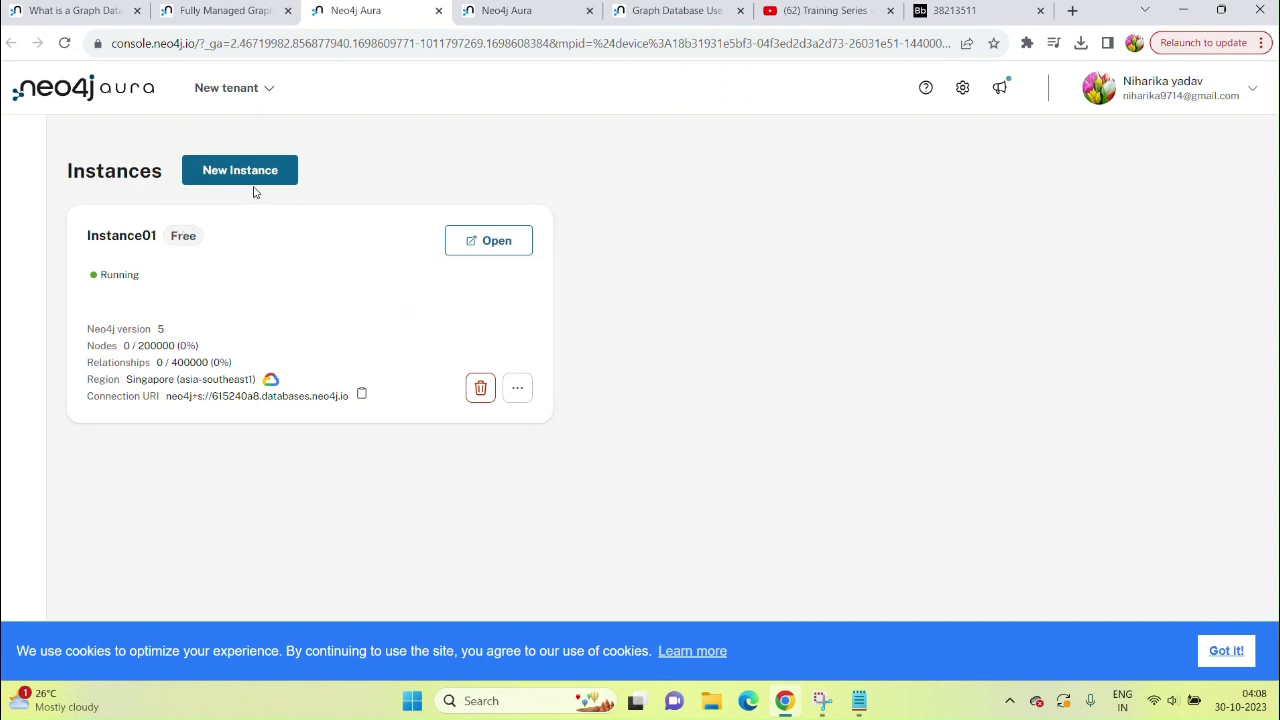
- Open Instance01 in Neo4j Workspace and accept the terms and conditions
click(471, 246)
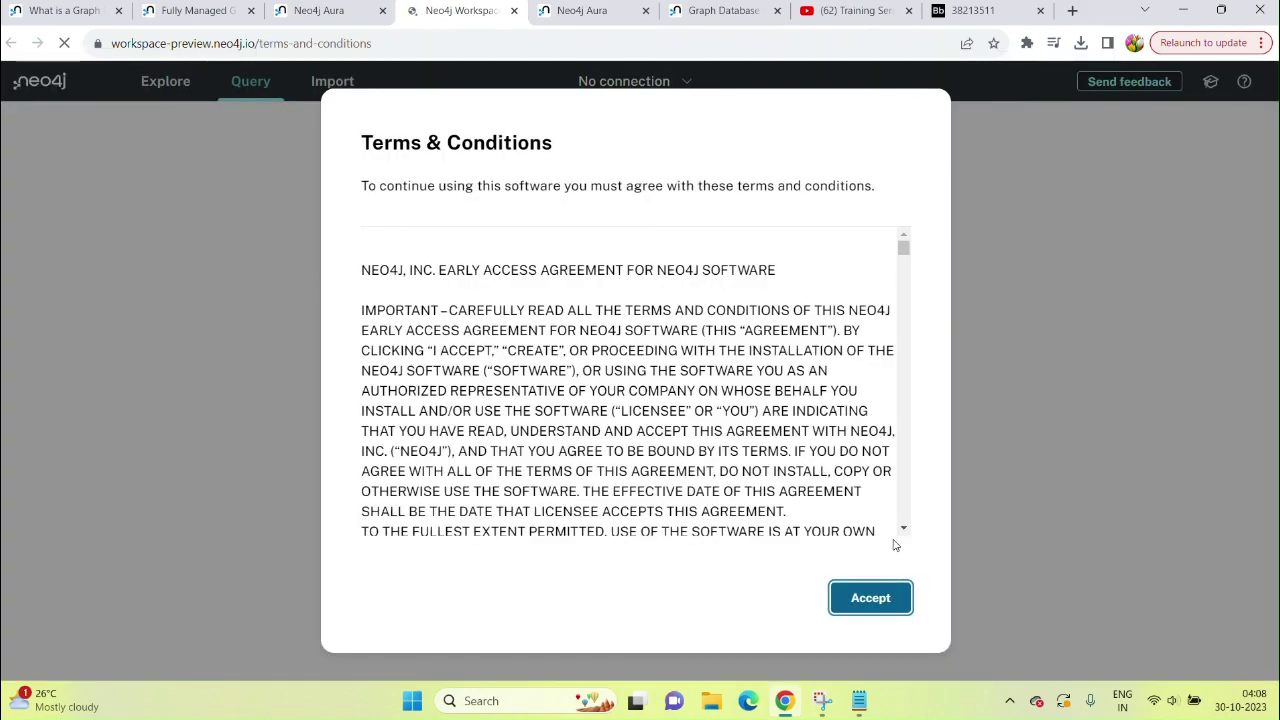
click(869, 609)
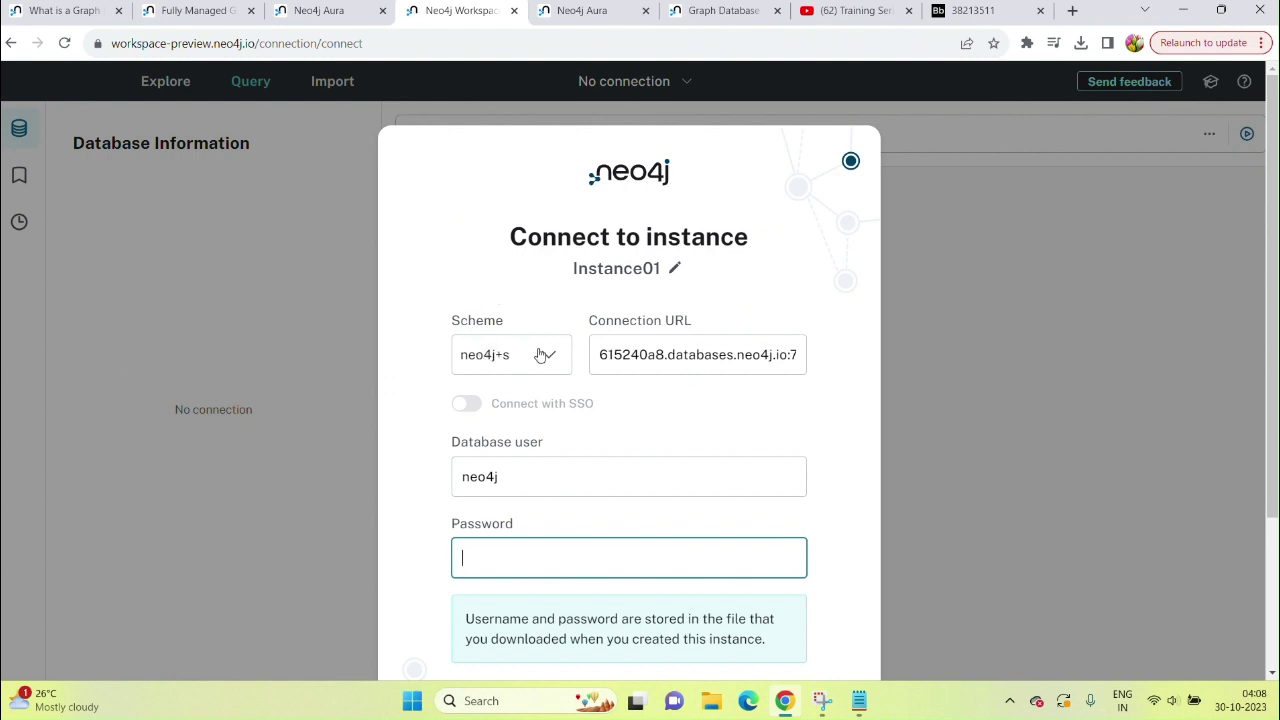
- Examine the instance connection form's scheme options, connection URL, database user and password fields
click(540, 356)
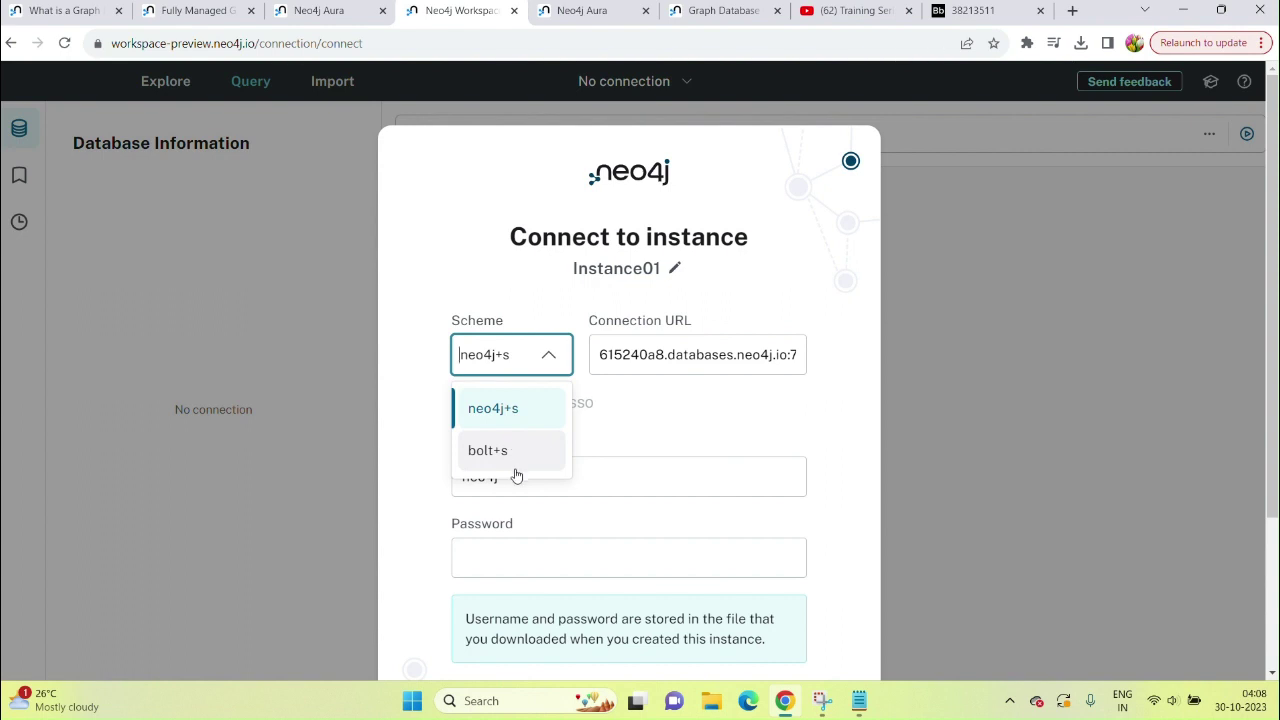
click(675, 408)
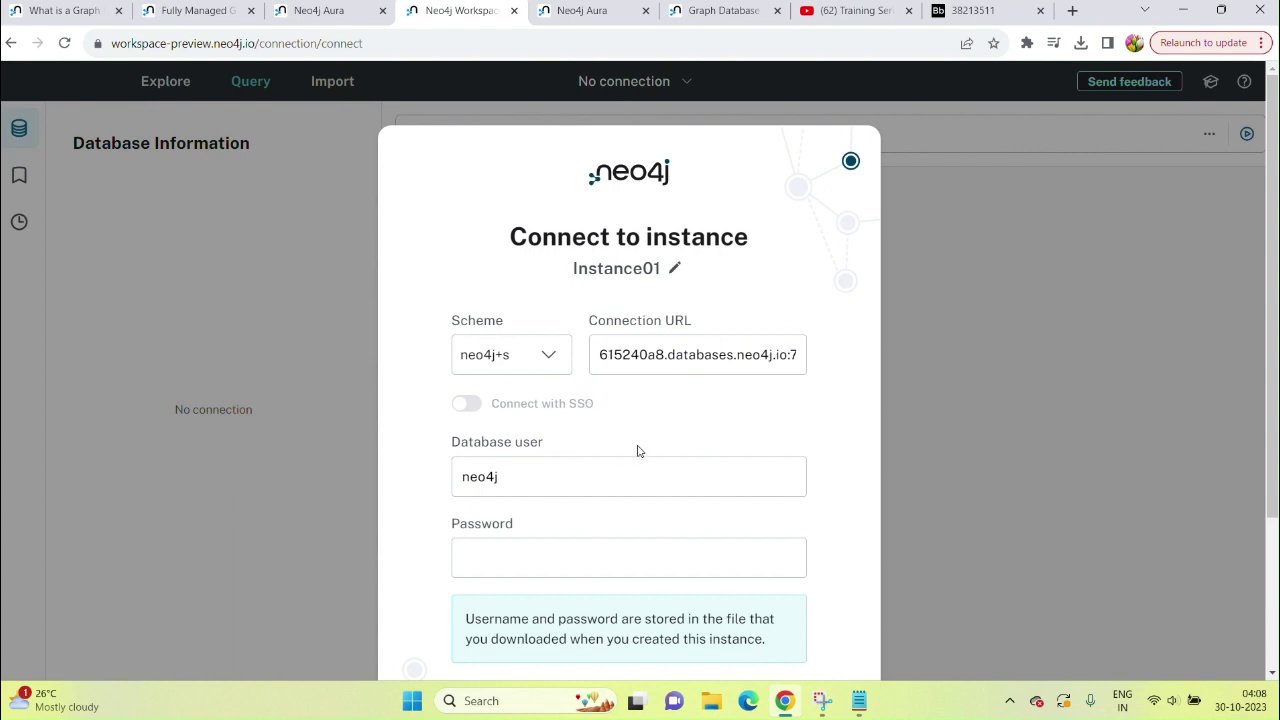
scroll(637, 450, down, 1)
scroll(637, 450, down, 5)
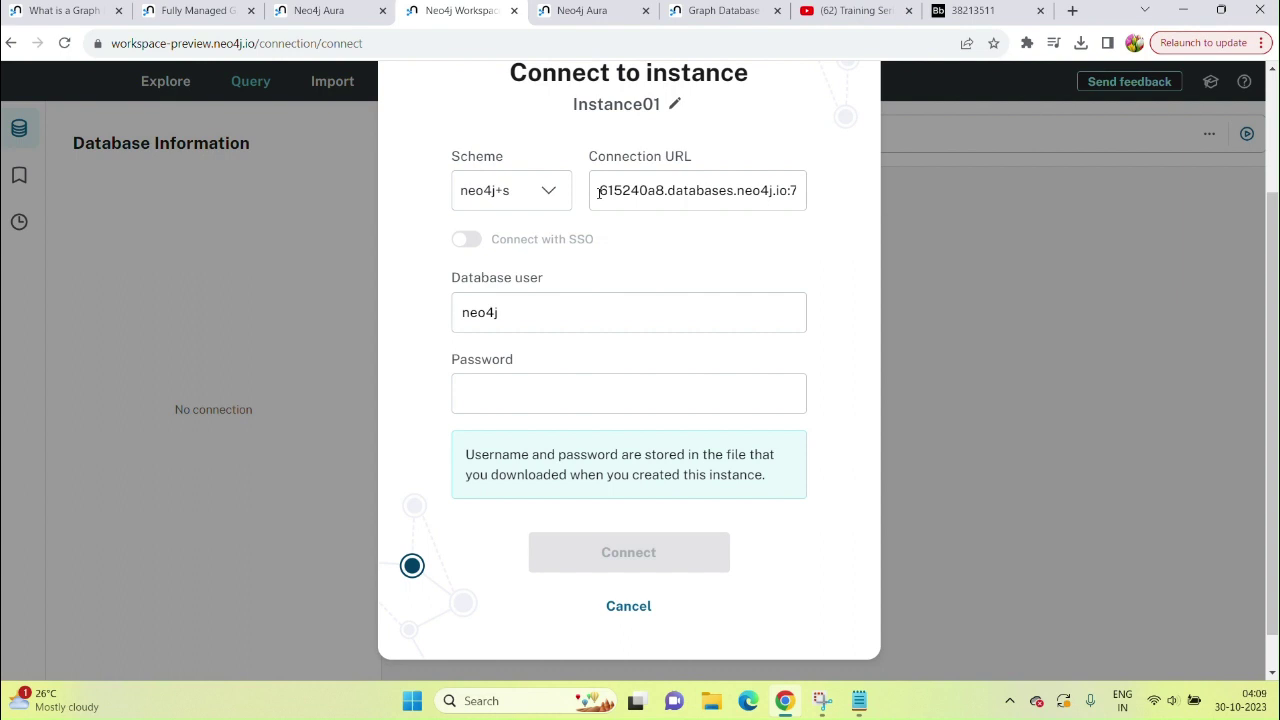
drag(598, 193, 806, 200)
click(765, 265)
click(536, 314)
drag(534, 311, 451, 311)
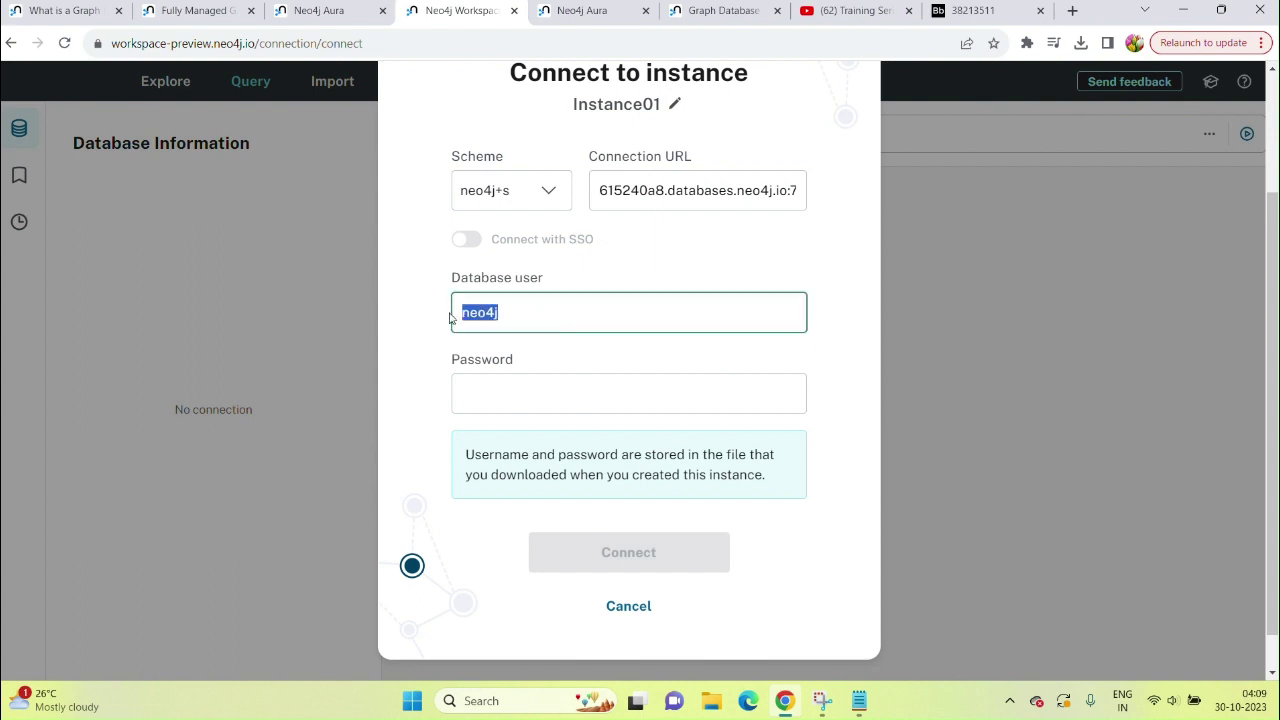
click(469, 387)
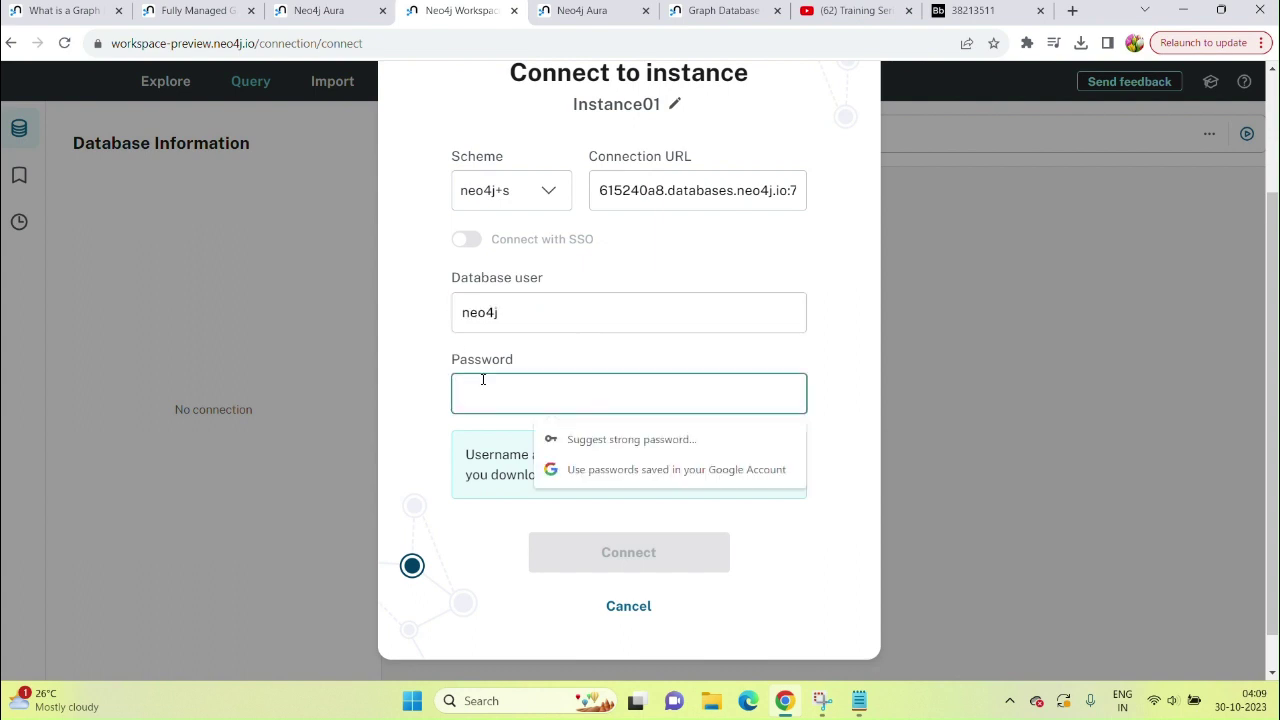
click(810, 364)
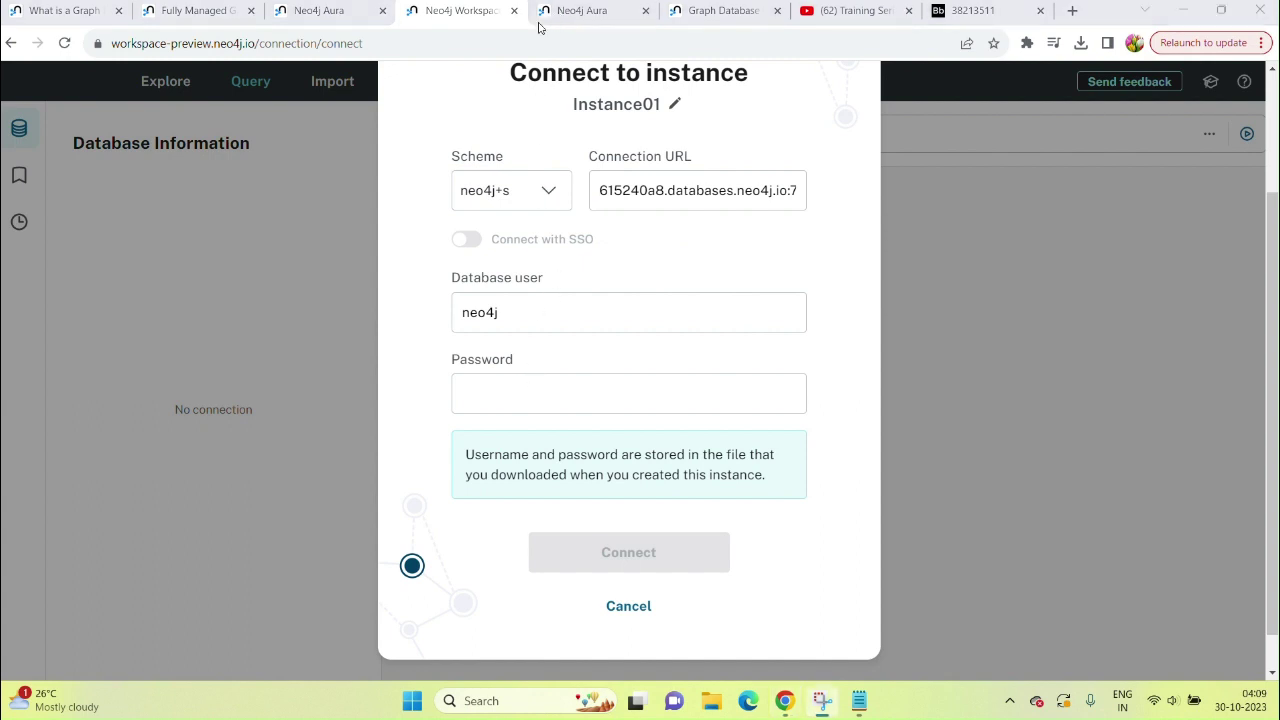
- Bring up the credentials file in Notepad beside the connection form and highlight the instance ID in its URI
click(857, 716)
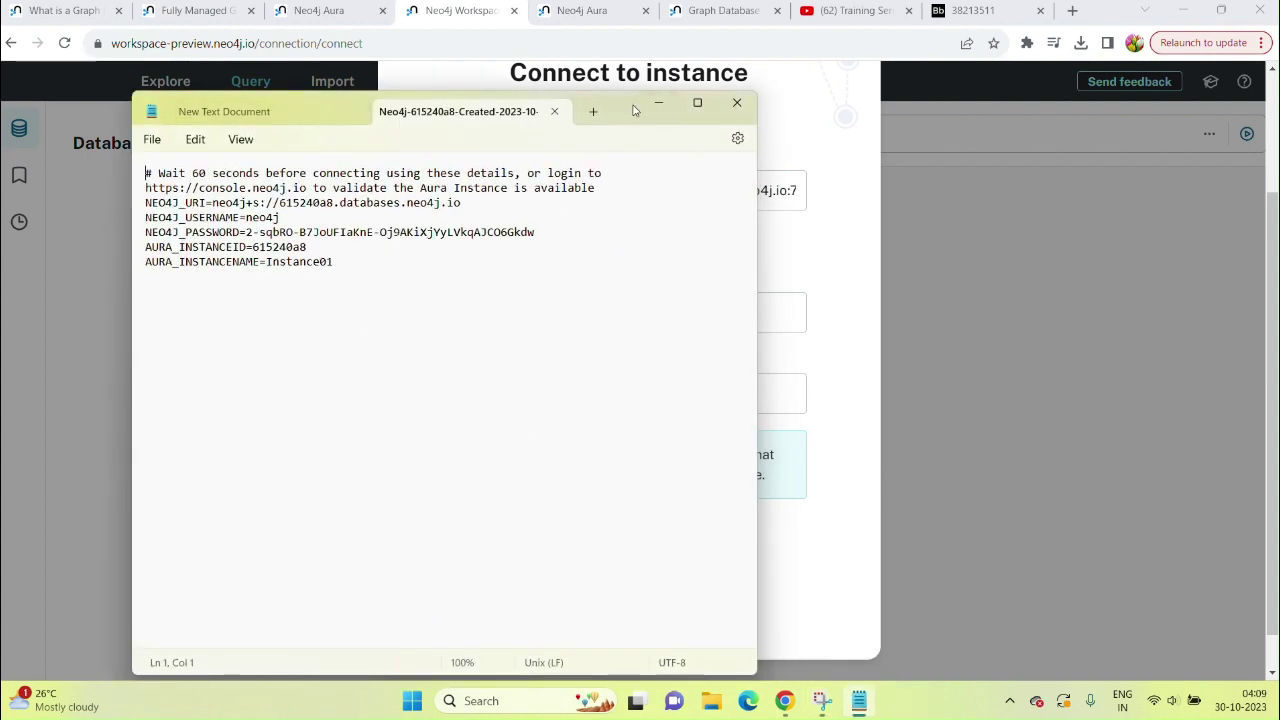
drag(633, 110, 1200, 105)
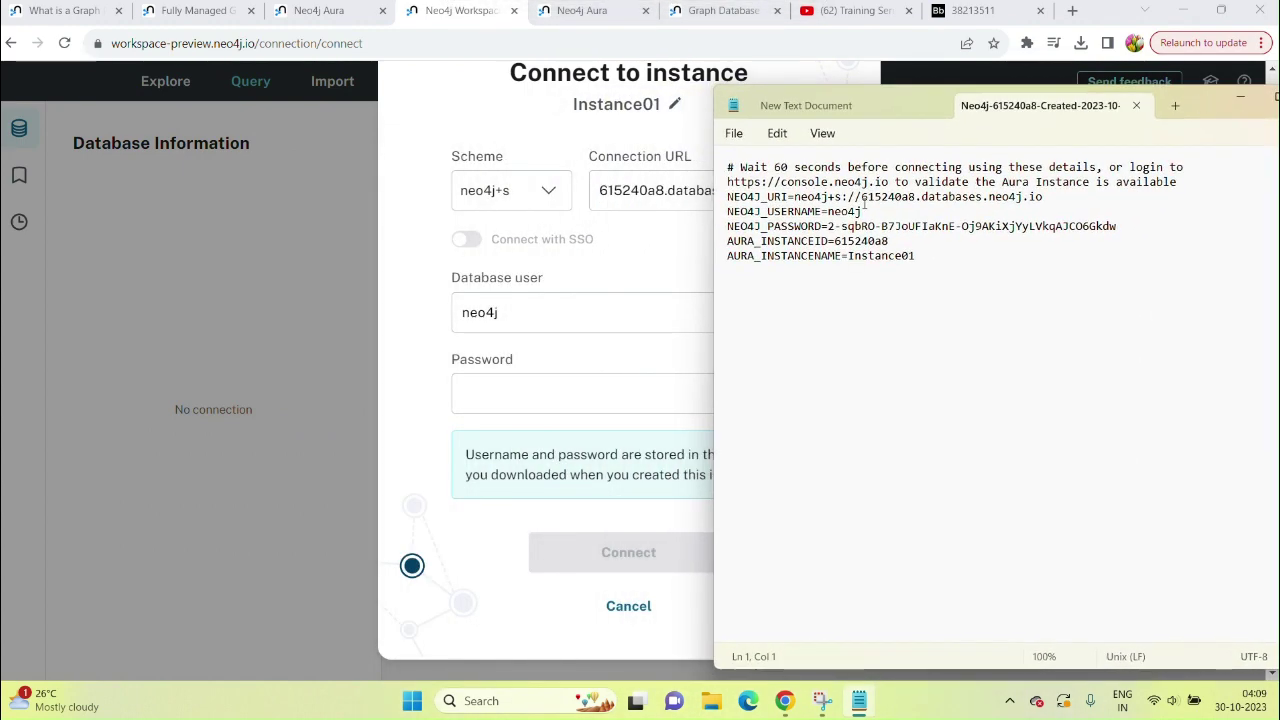
drag(861, 197, 908, 200)
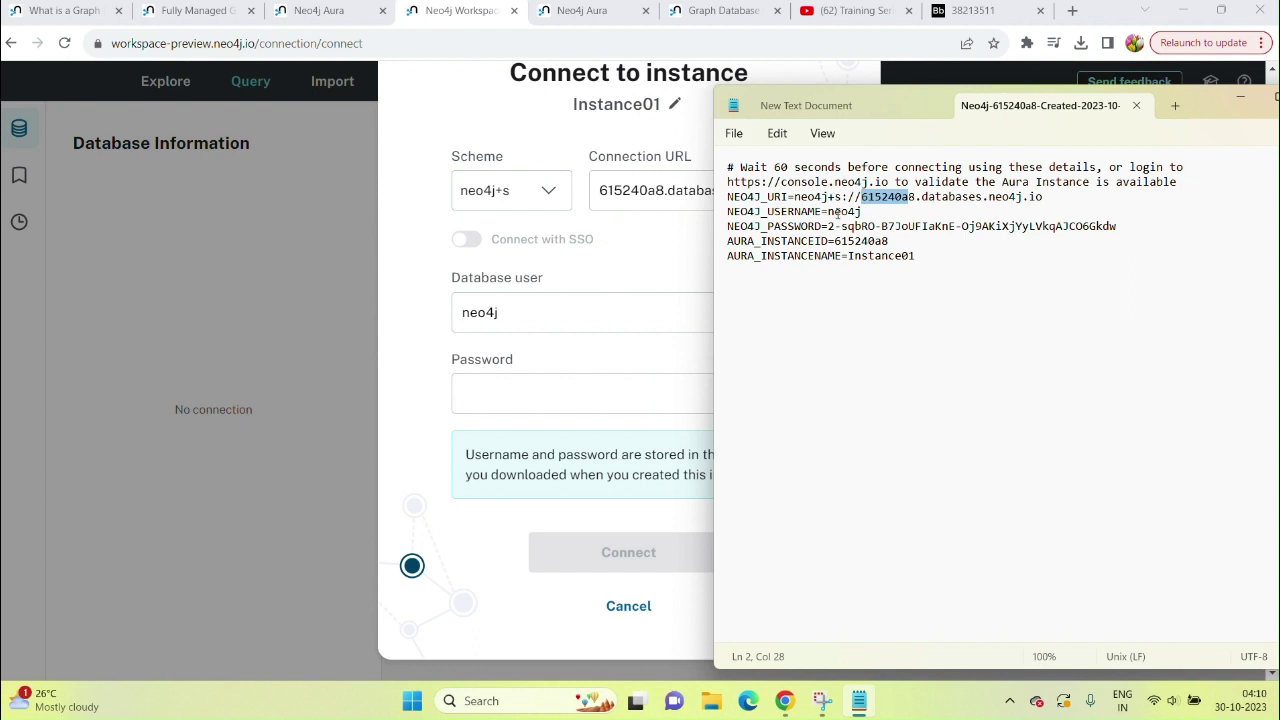
- Connect to Instance01 using the generated password copied from the credentials file into the Password field, and dismiss the browser's password-saving offer
click(830, 231)
drag(829, 231, 1151, 224)
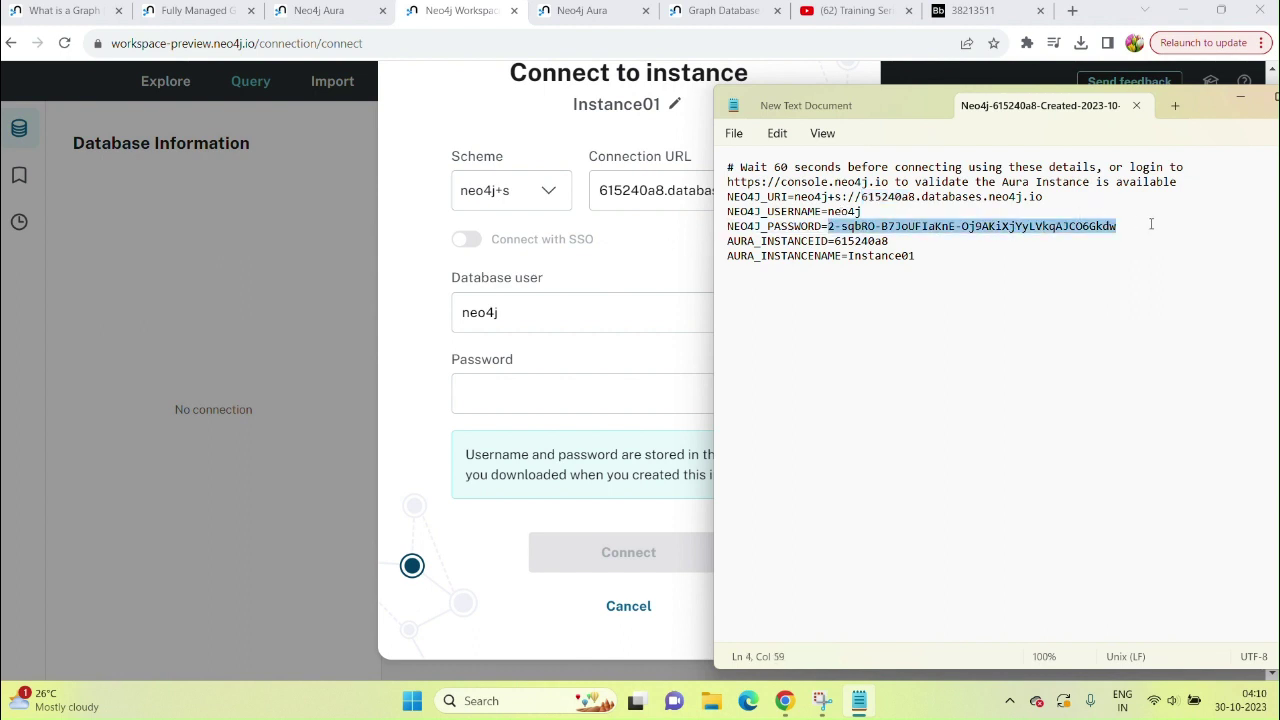
click(550, 398)
key(ctrl+v)
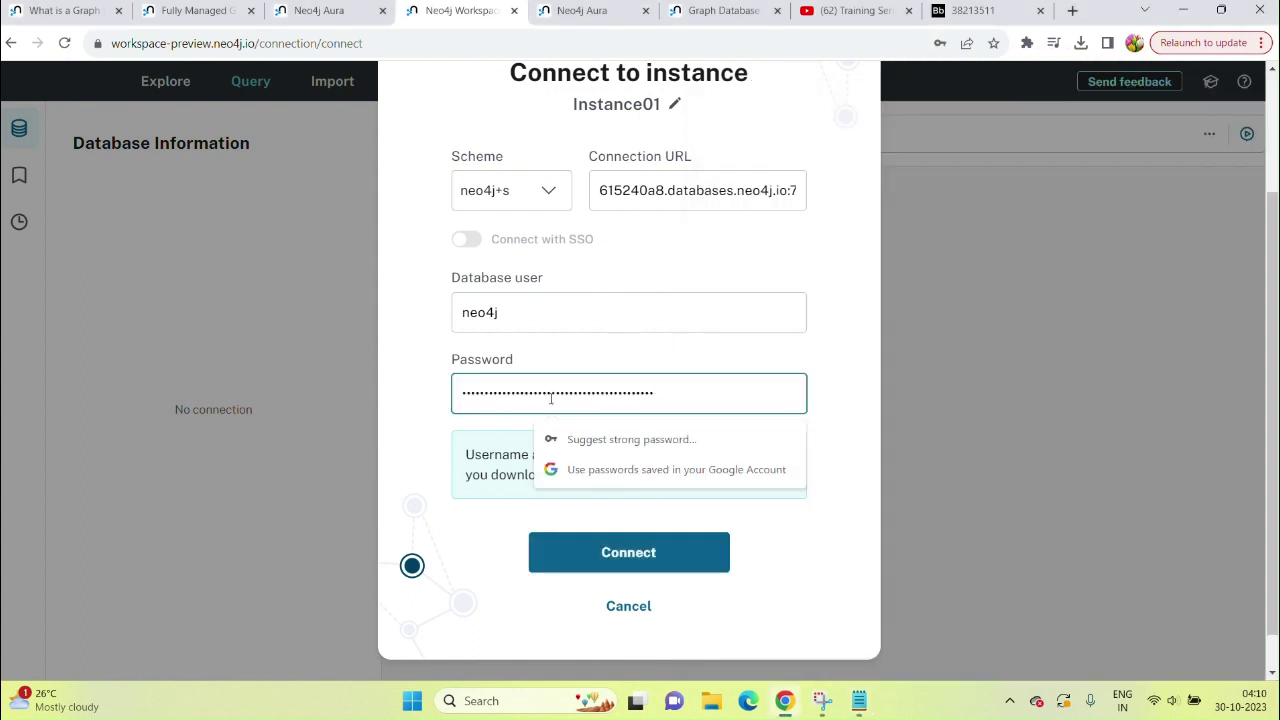
click(823, 537)
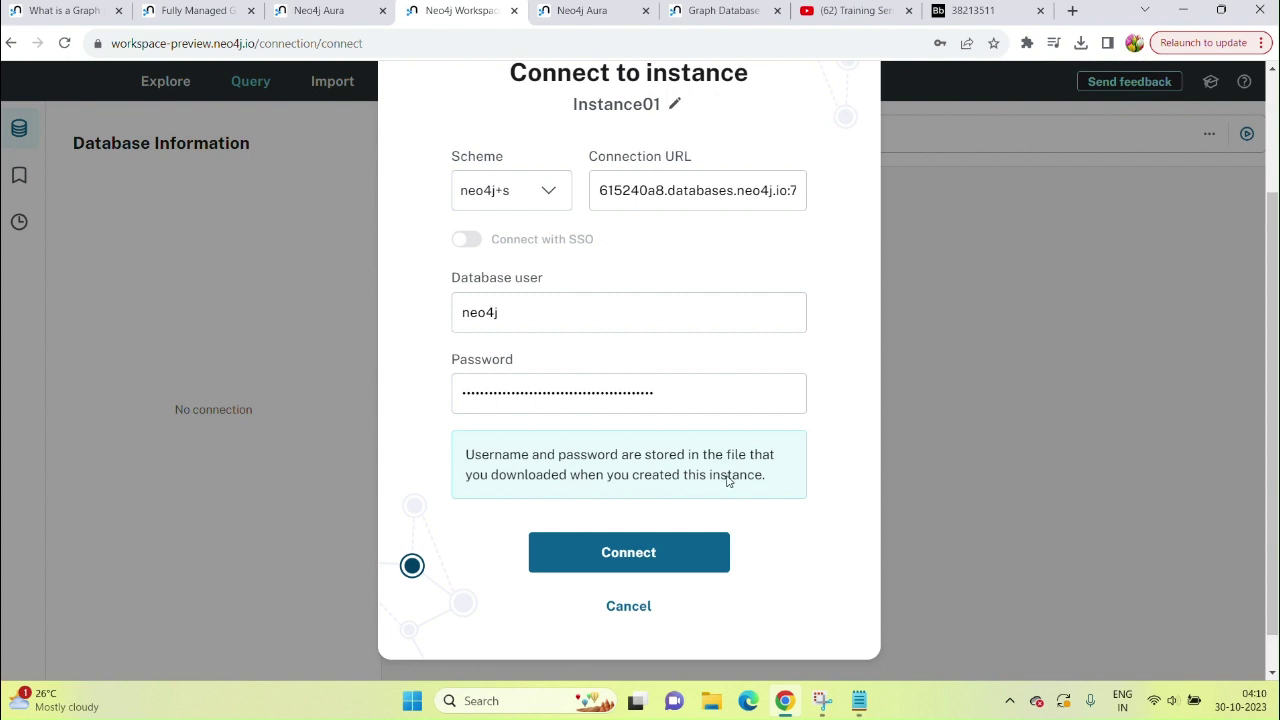
click(662, 556)
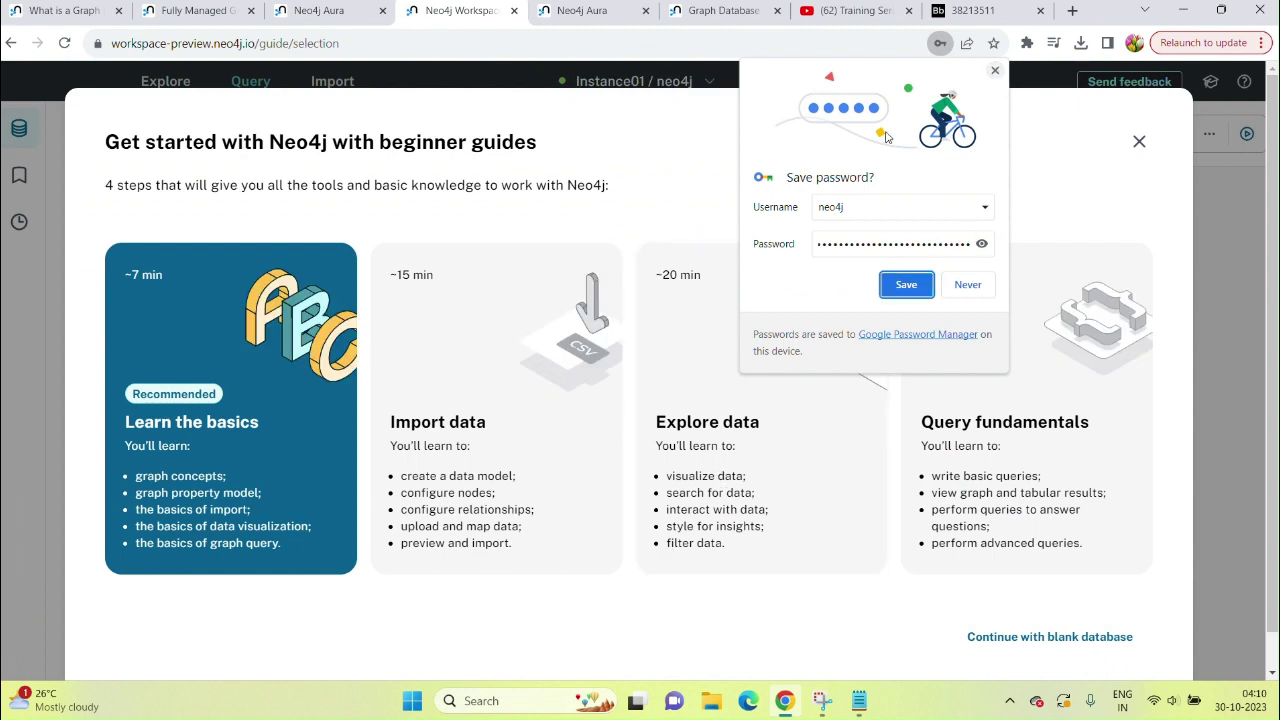
click(995, 72)
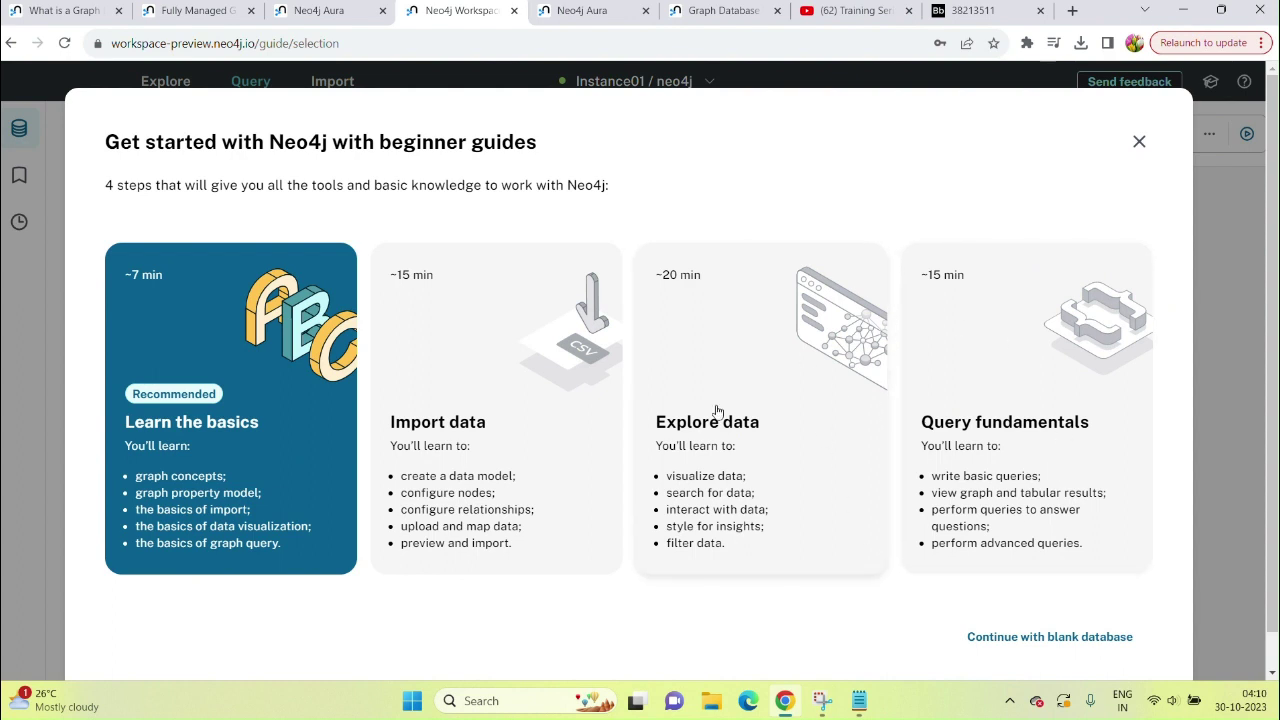
- Look over the beginner guides and open the Explore view for the connected Instance01 database
scroll(716, 410, down, 1)
scroll(714, 410, up, 1)
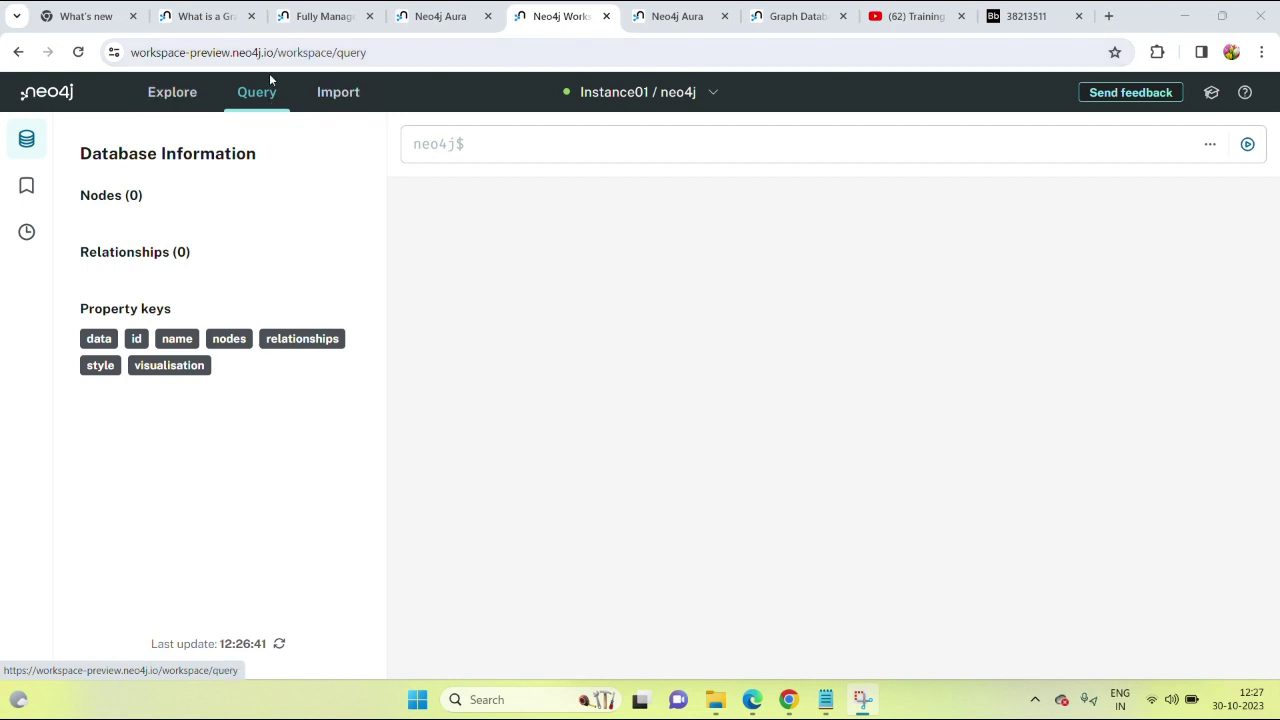
click(165, 97)
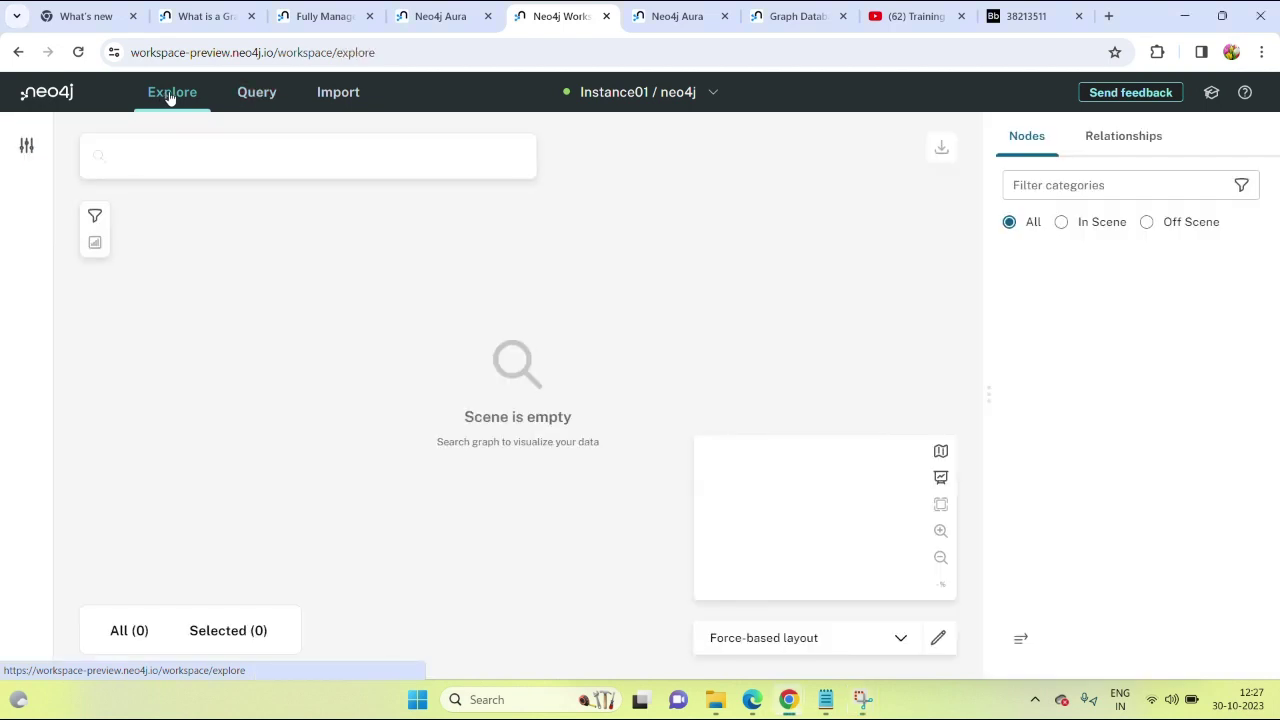
- Open the Import tool and add a node label named Product to the model
click(330, 98)
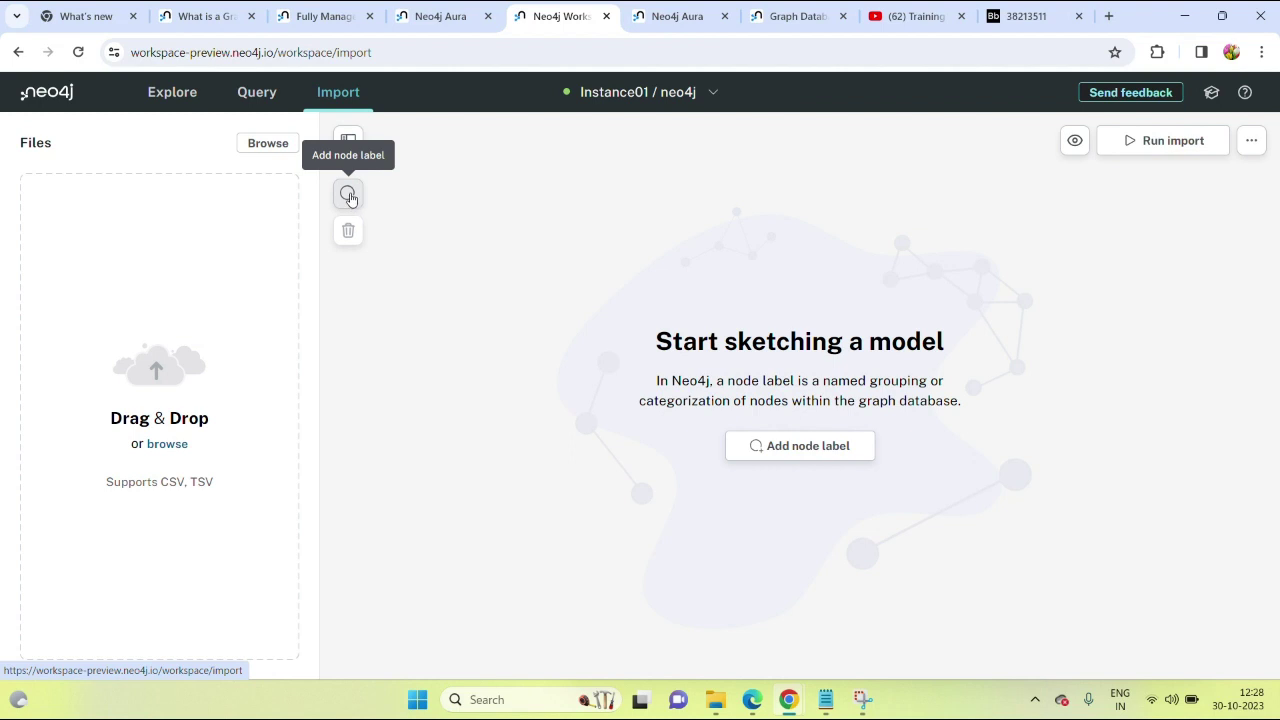
click(349, 196)
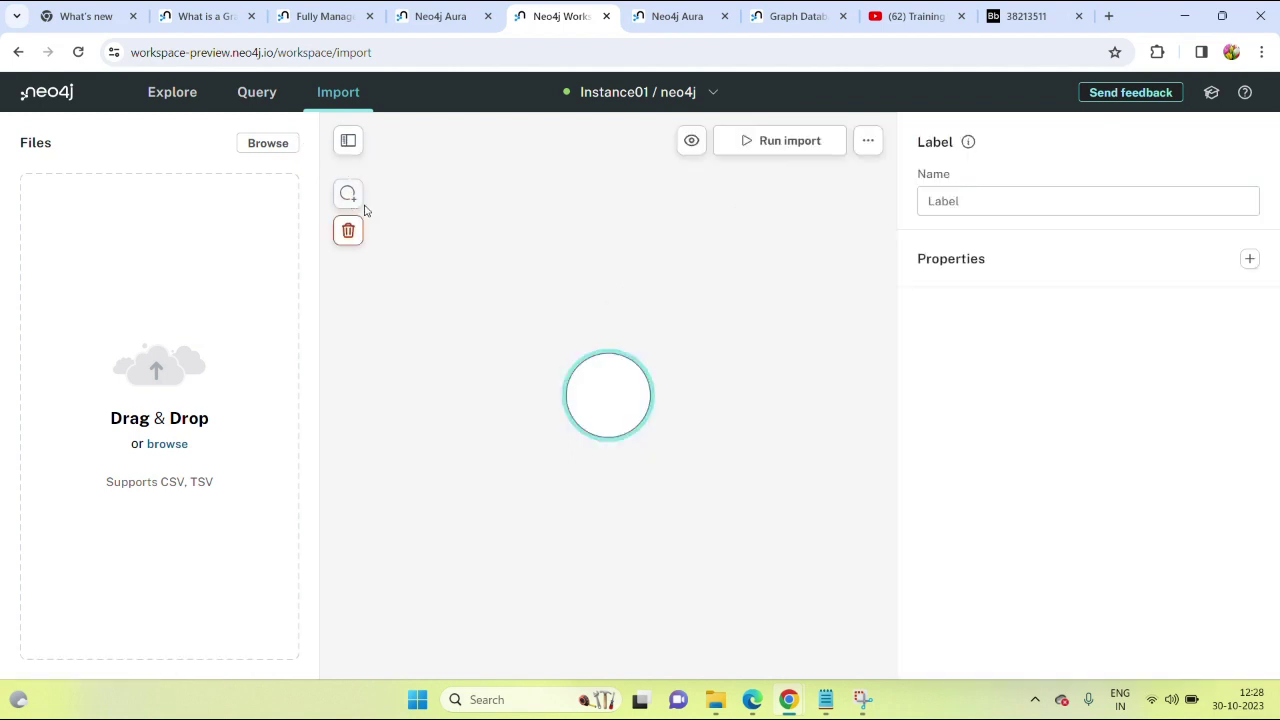
click(615, 398)
text(Prod)
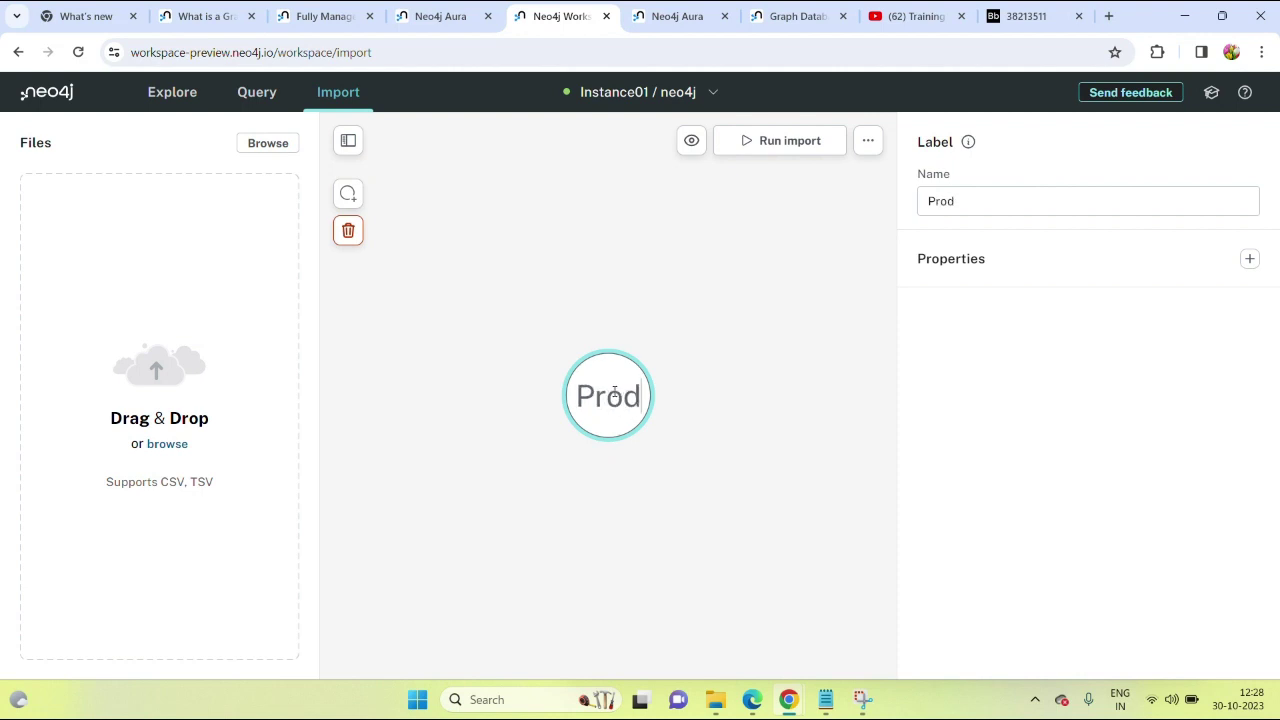
text(uct)
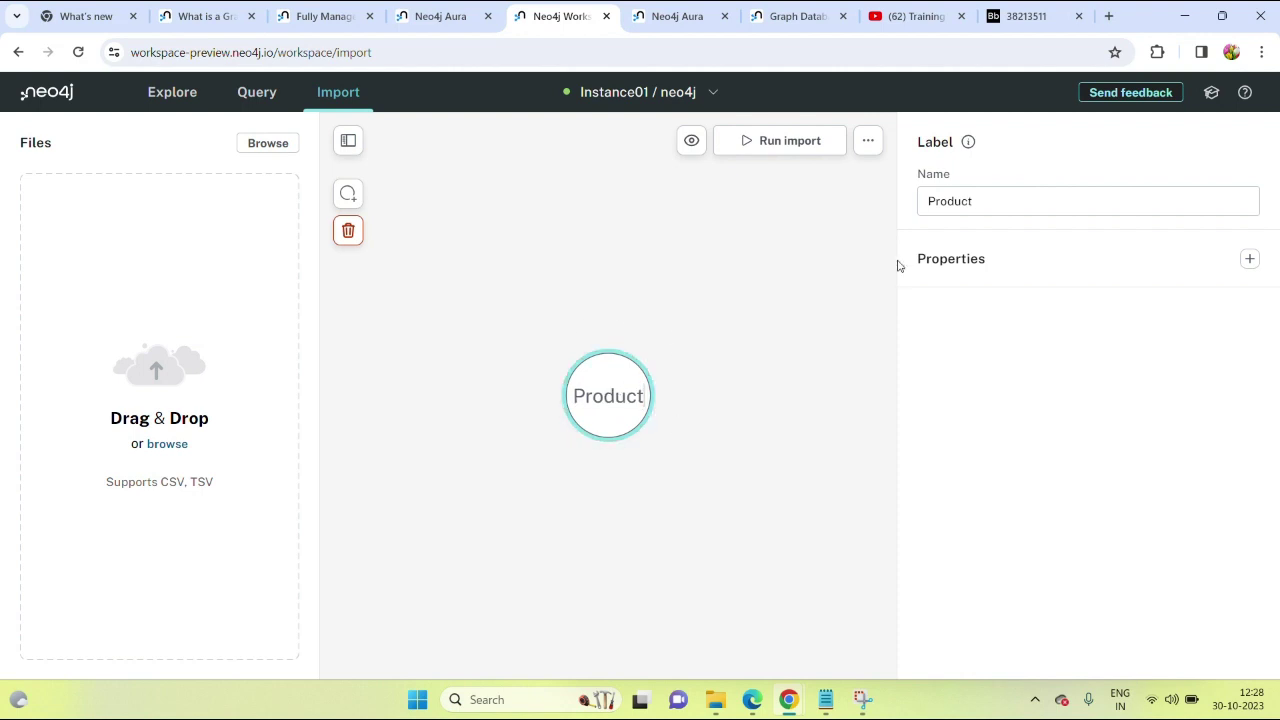
- Add a string property named ProductID to the Product node label, keeping it as the ID
mouse_move(975, 143)
click(1251, 260)
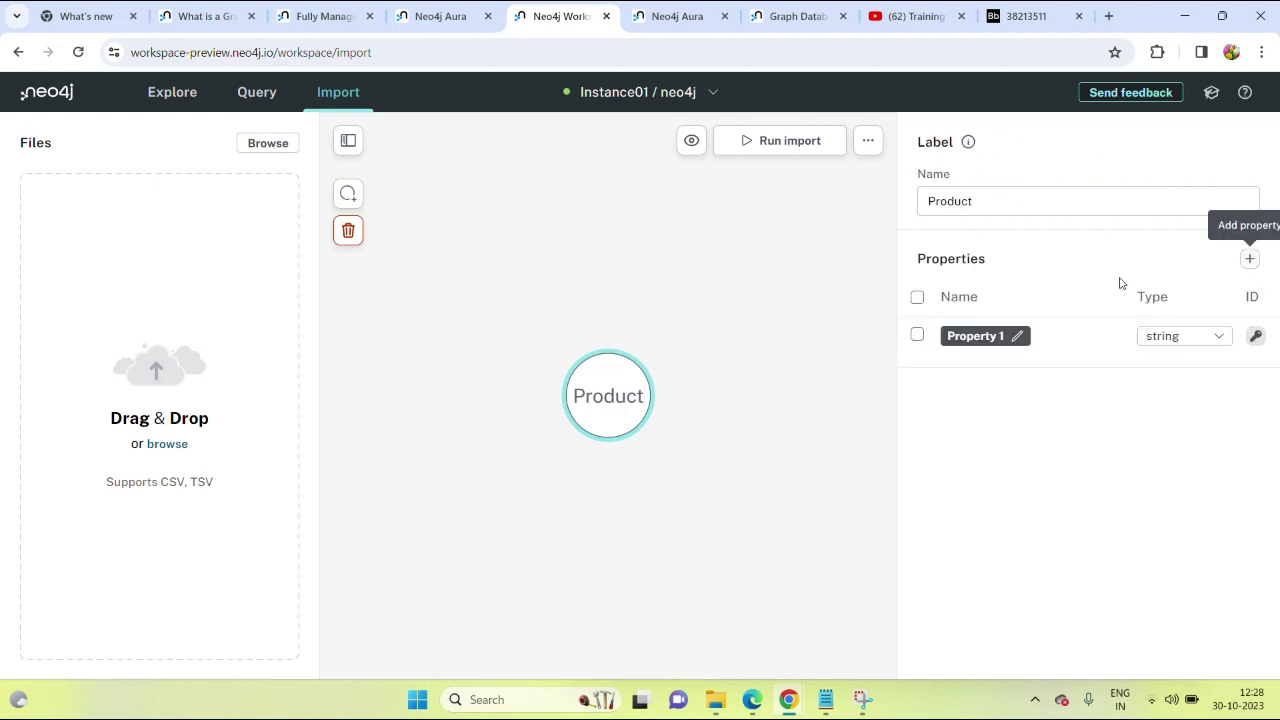
click(1024, 337)
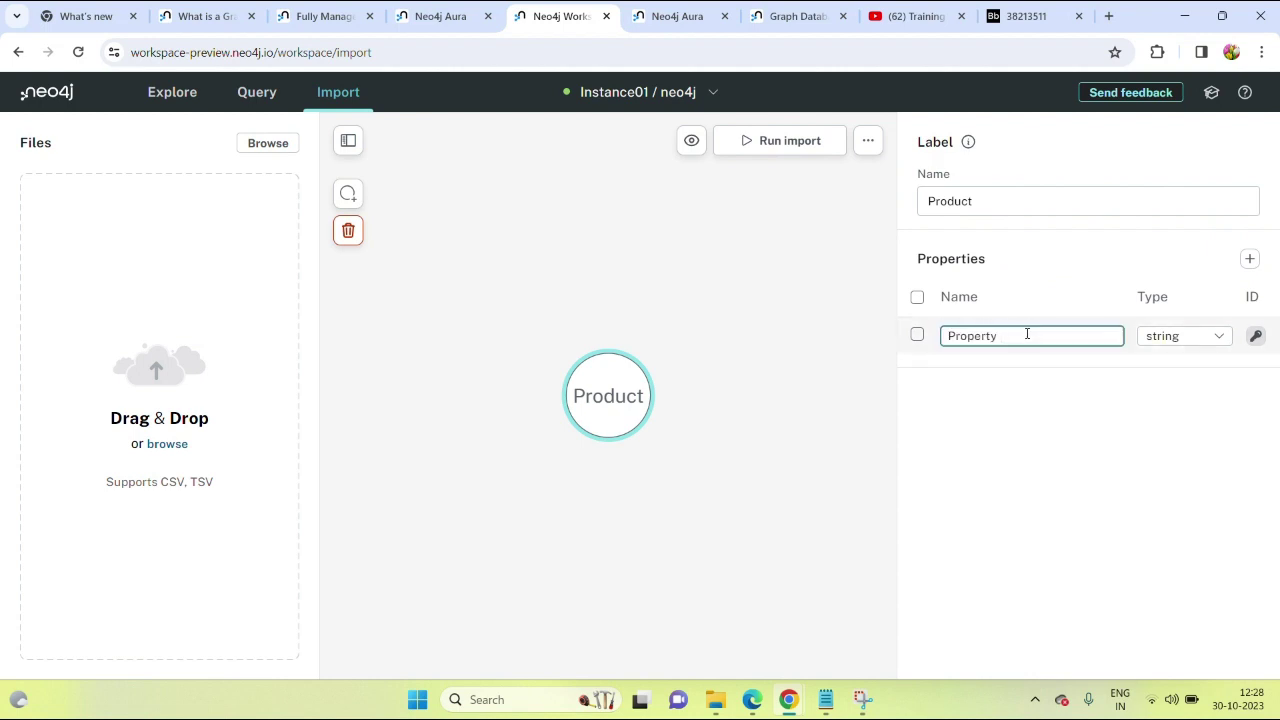
key(BackSpace)
key(BackSpace)
key(BackSpace)
key(BackSpace)
key(BackSpace)
key(BackSpace)
key(BackSpace)
key(BackSpace)
key(BackSpace)
text(ProductId)
key(BackSpace)
text(D)
key(Return)
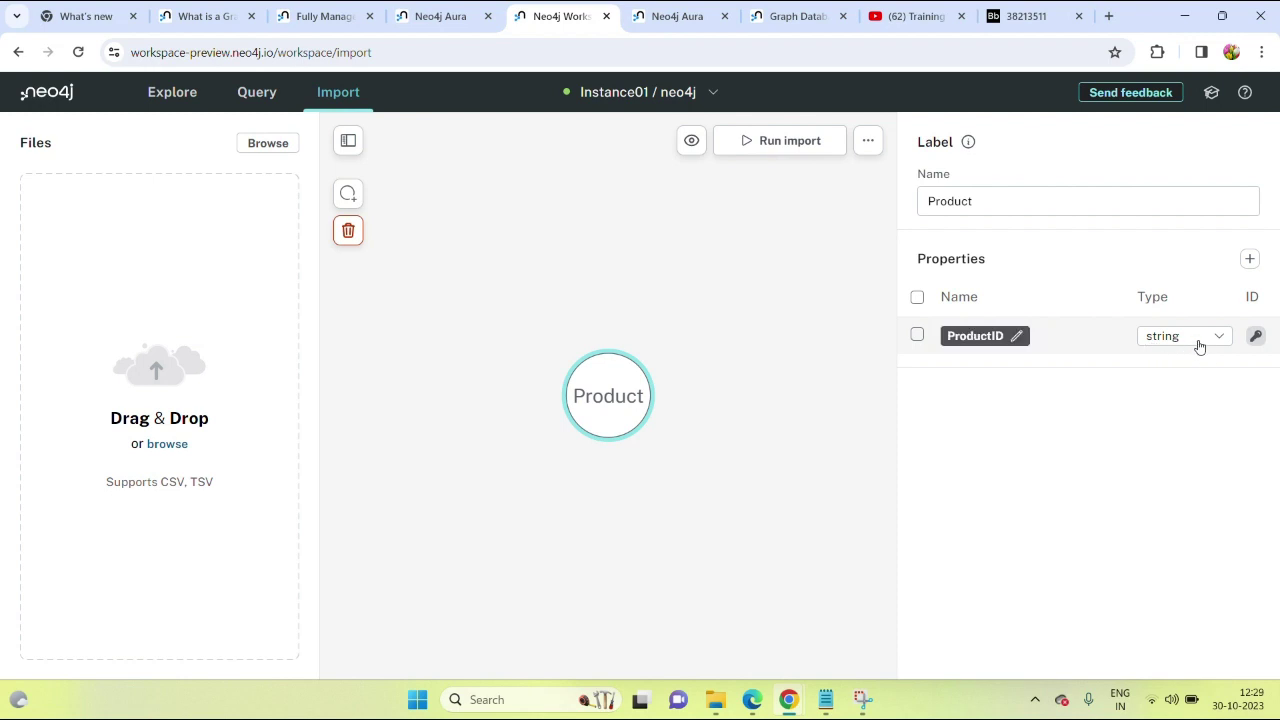
click(1256, 338)
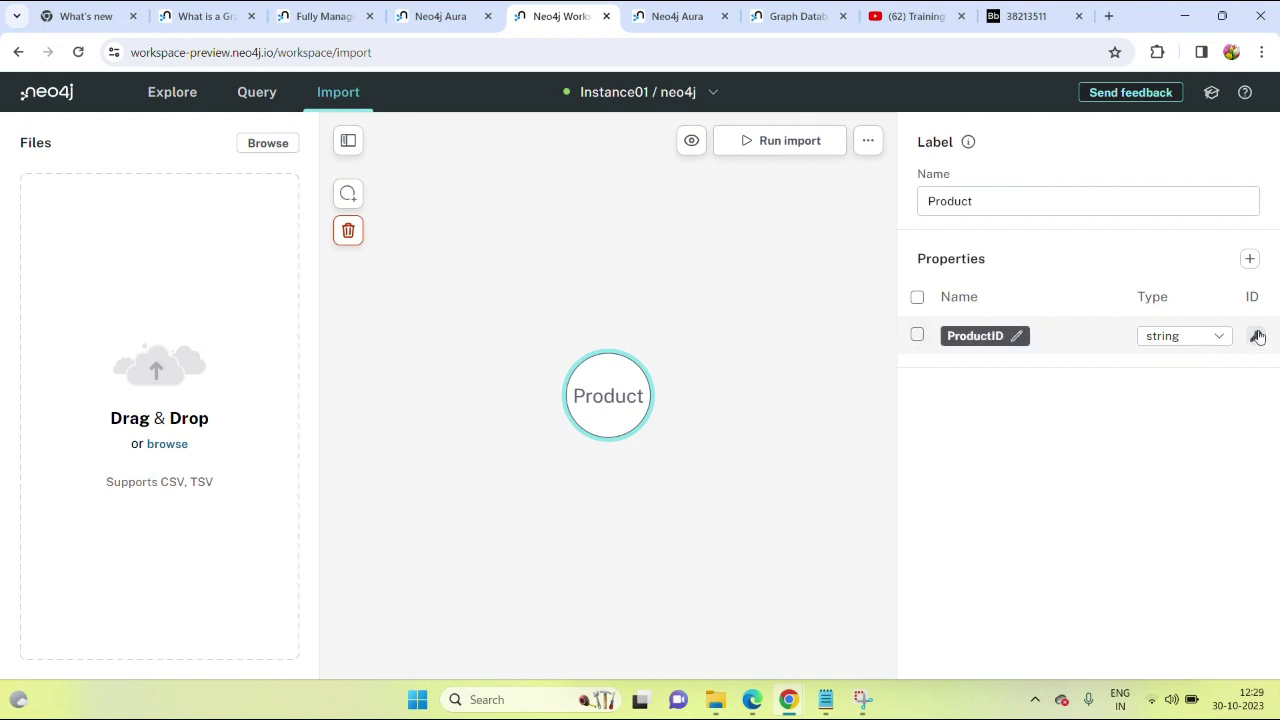
- Add a second property named Quantity with type integer to the Product node label, keeping ProductID as the ID
click(1251, 259)
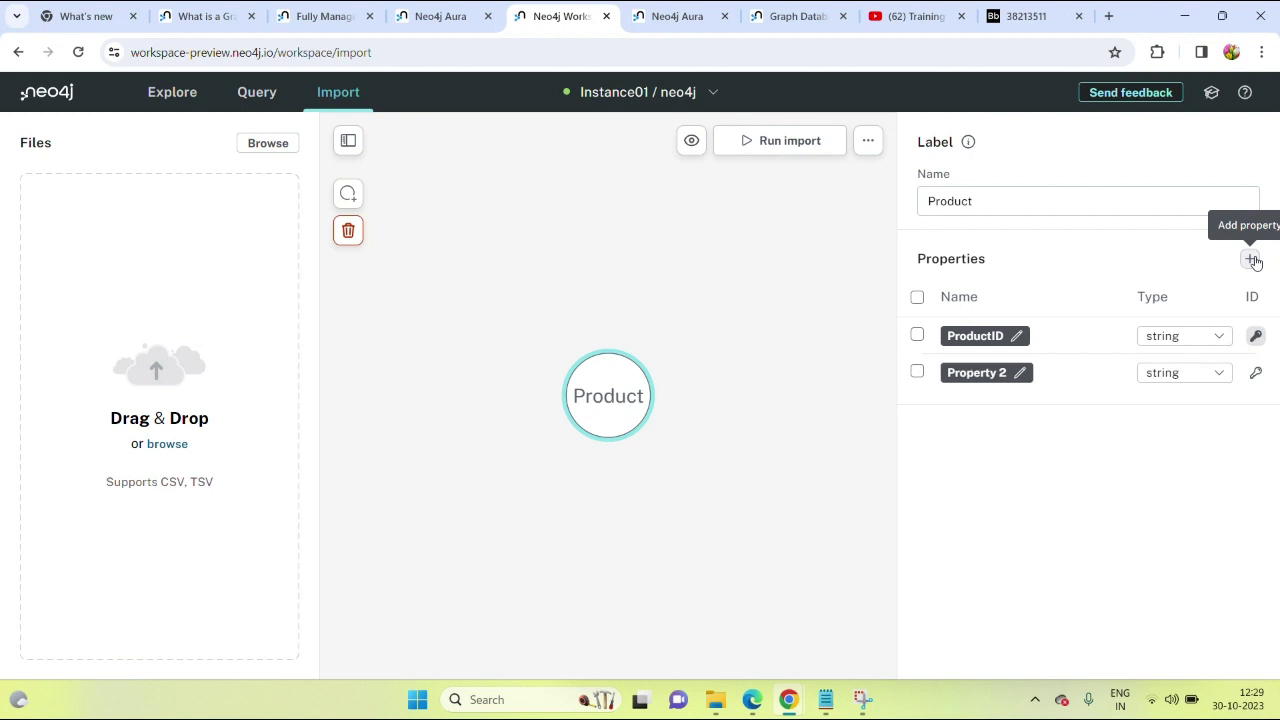
click(1256, 376)
click(1255, 376)
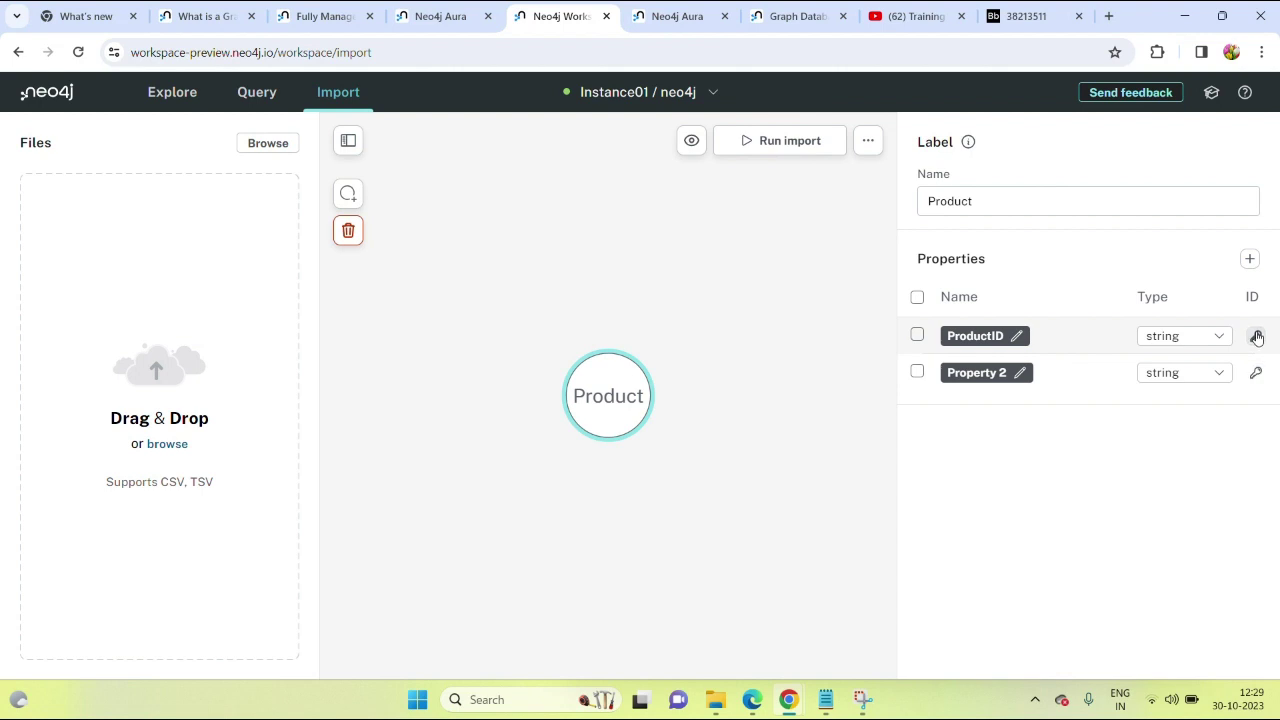
click(1013, 376)
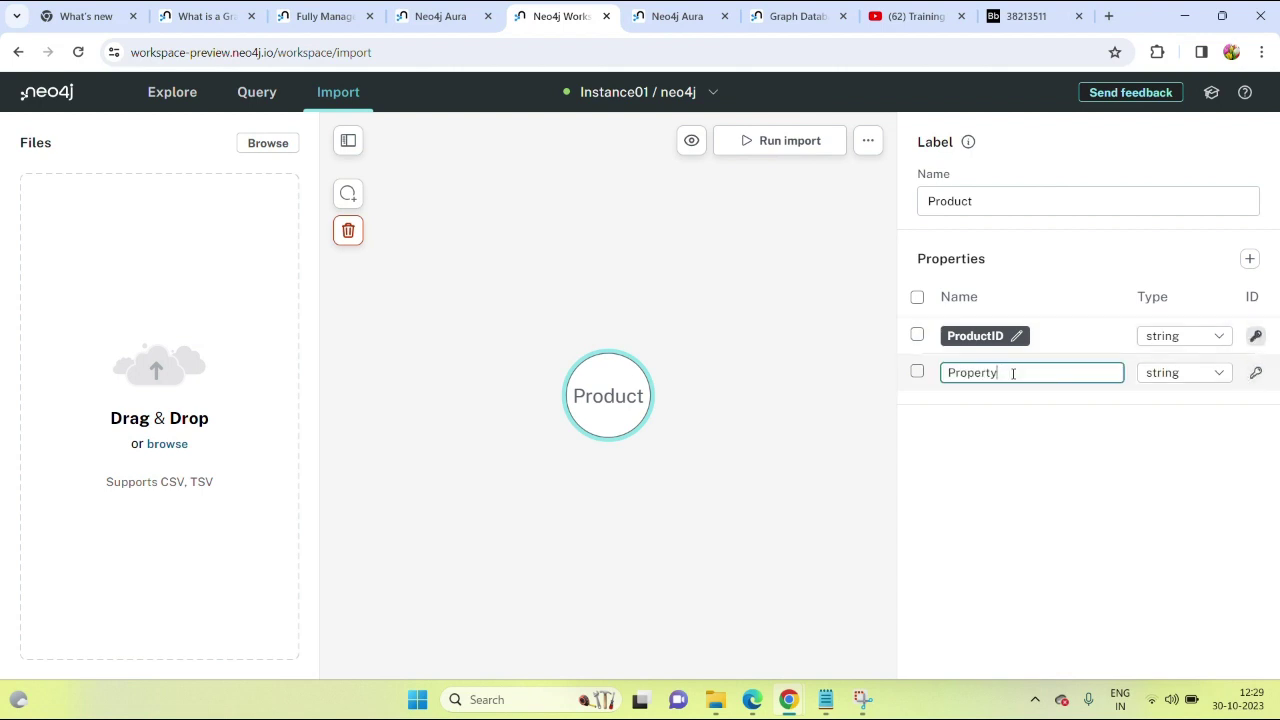
key(BackSpace)
key(BackSpace)
key(BackSpace)
key(BackSpace)
key(BackSpace)
key(BackSpace)
key(BackSpace)
key(BackSpace)
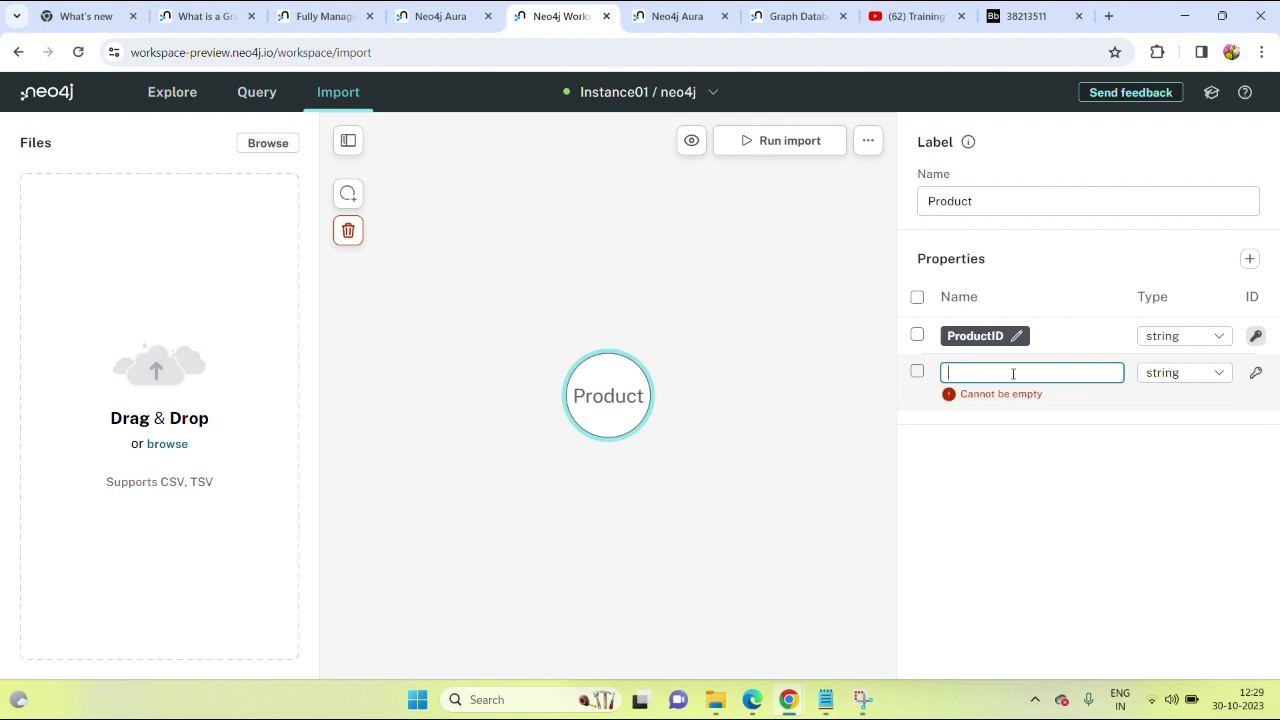
text(quantity)
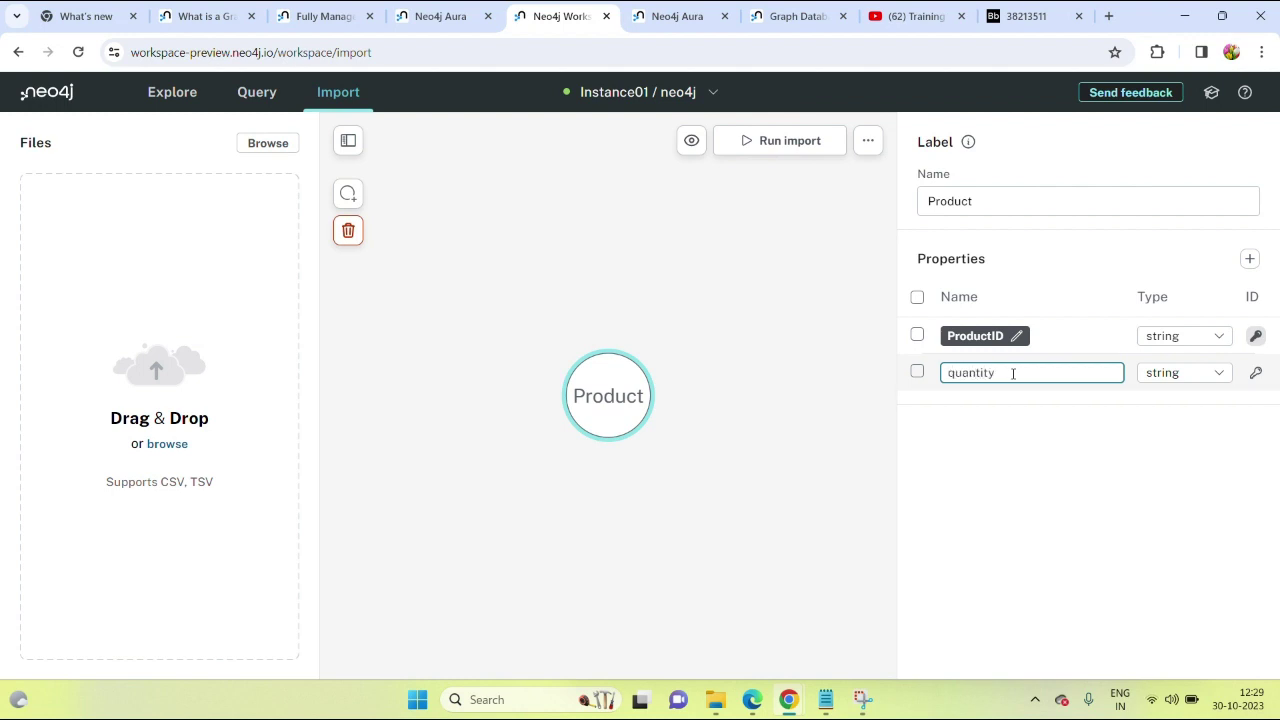
key(BackSpace)
text(Q)
key(Return)
click(1176, 381)
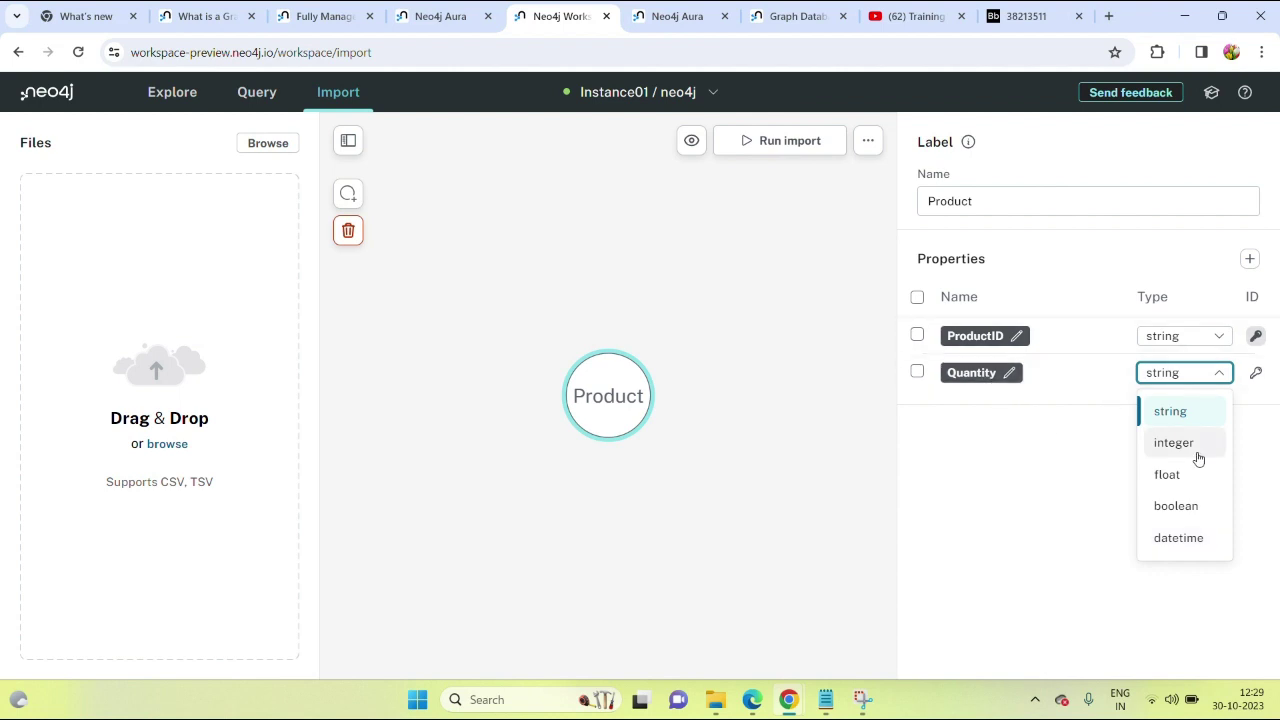
click(1198, 457)
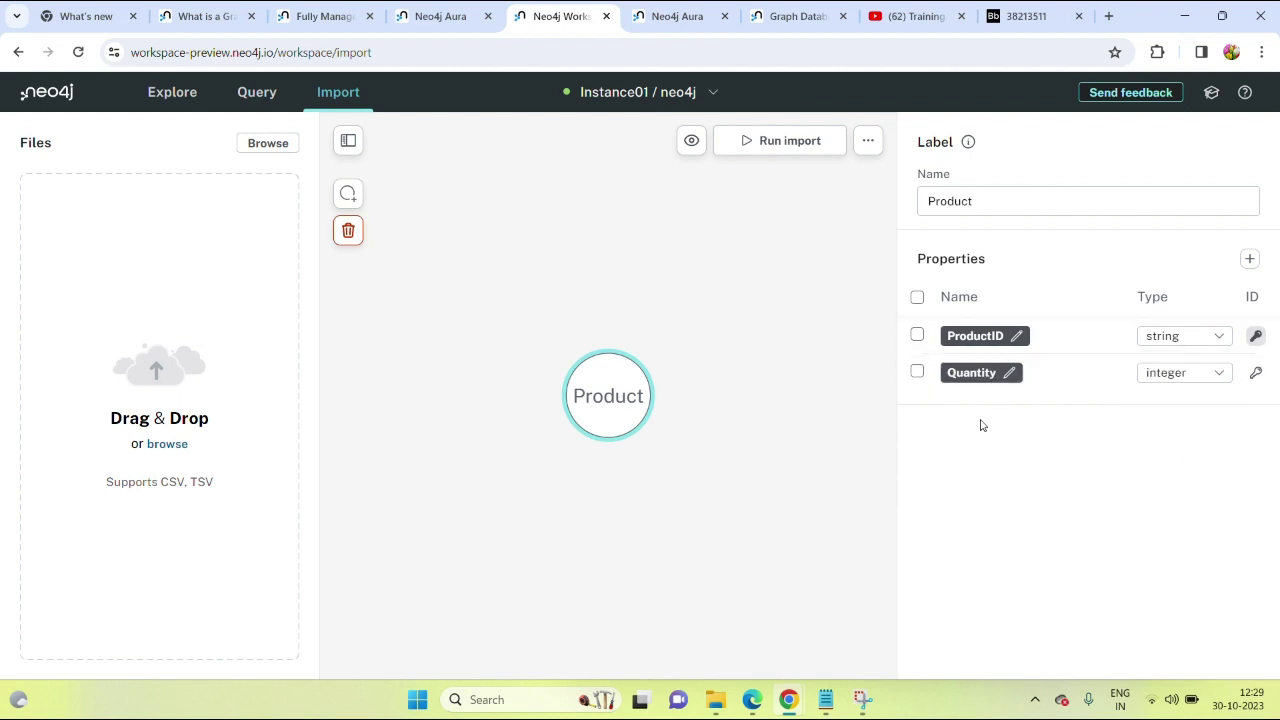
click(788, 430)
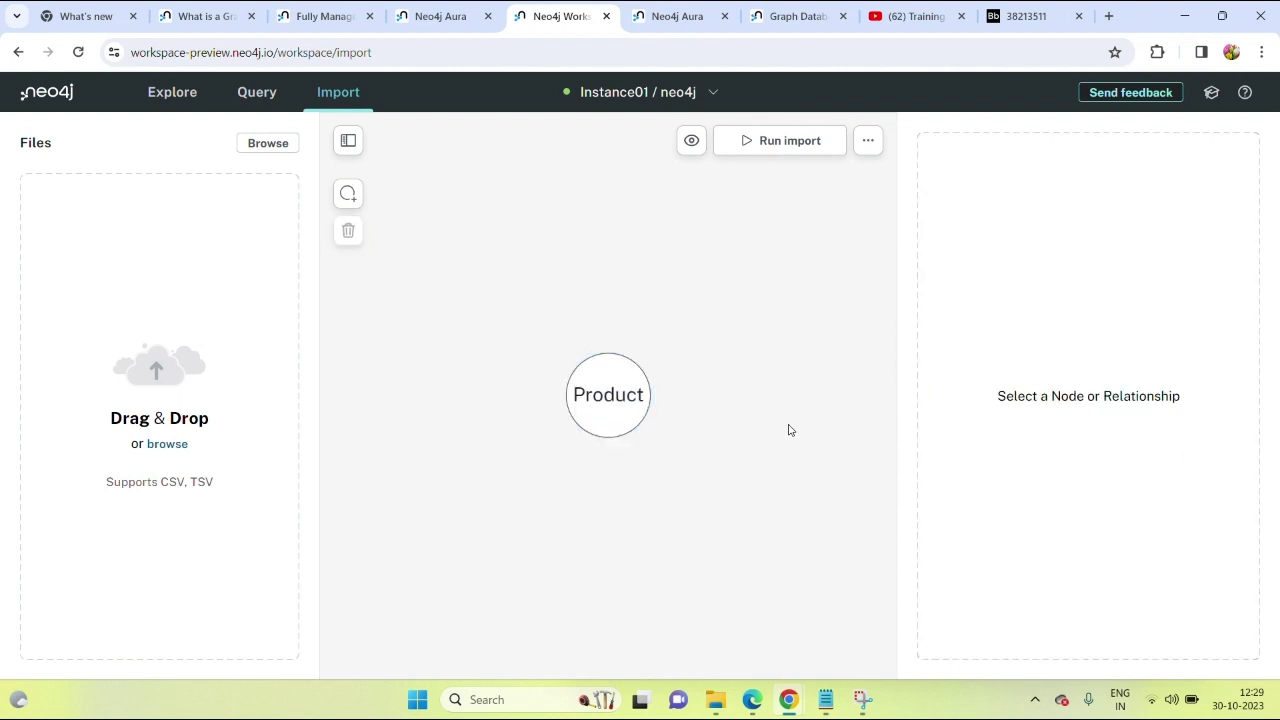
click(615, 401)
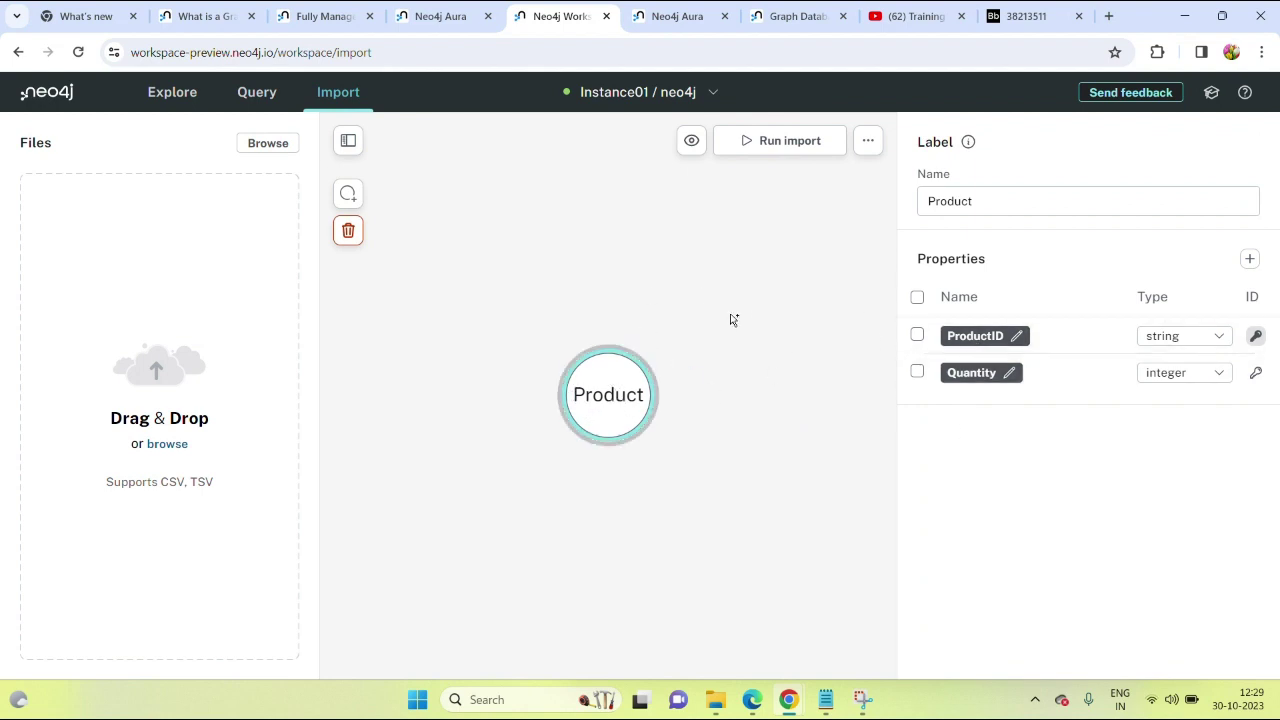
- Add a second node label named Company to the model
click(347, 194)
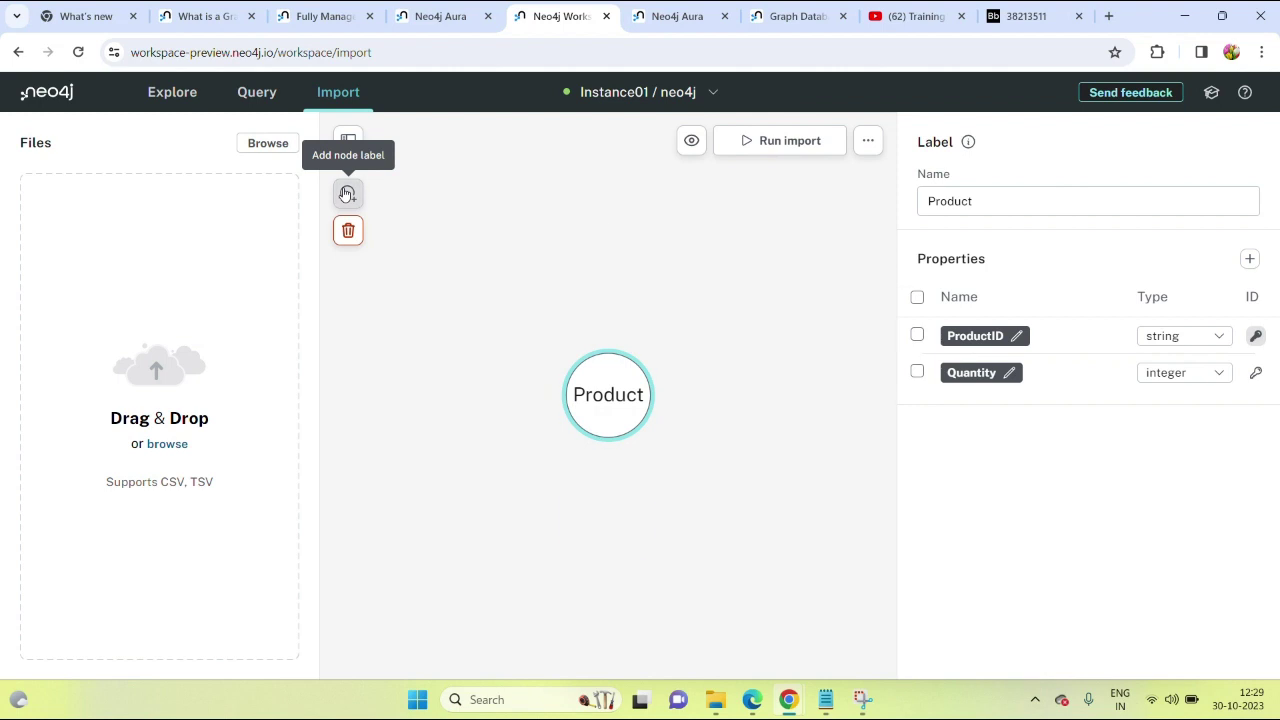
click(950, 206)
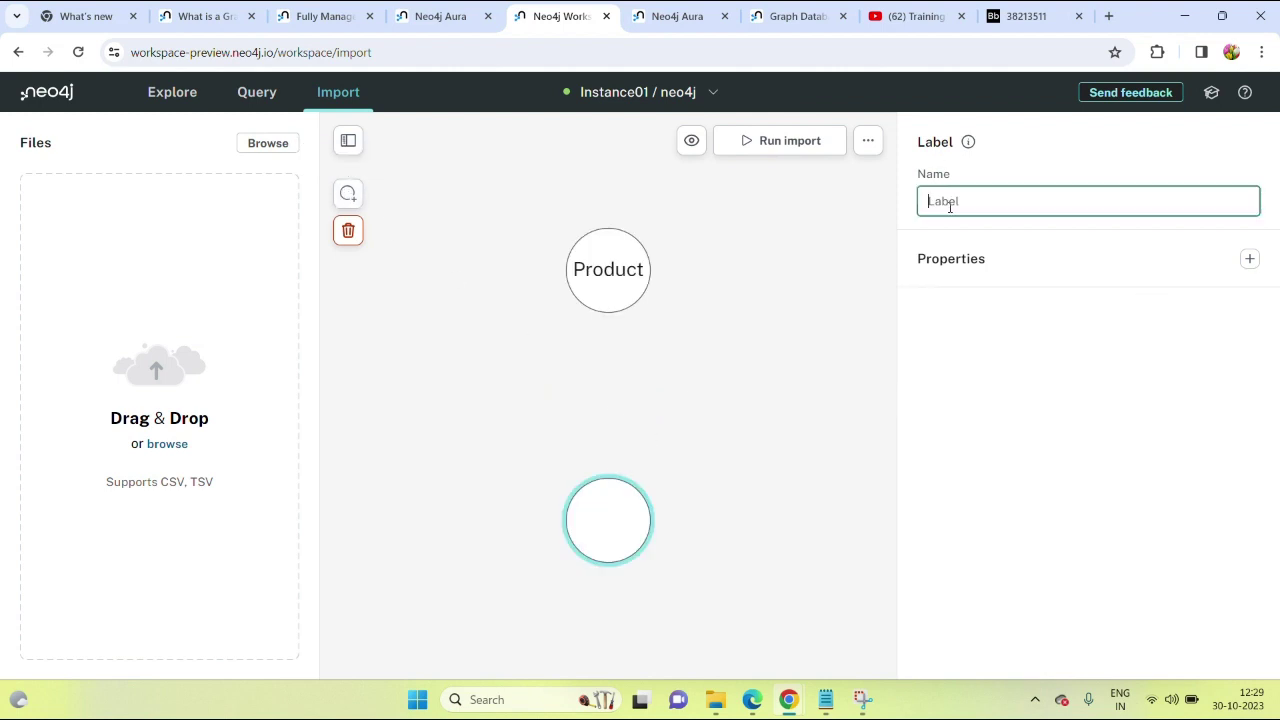
text(Company)
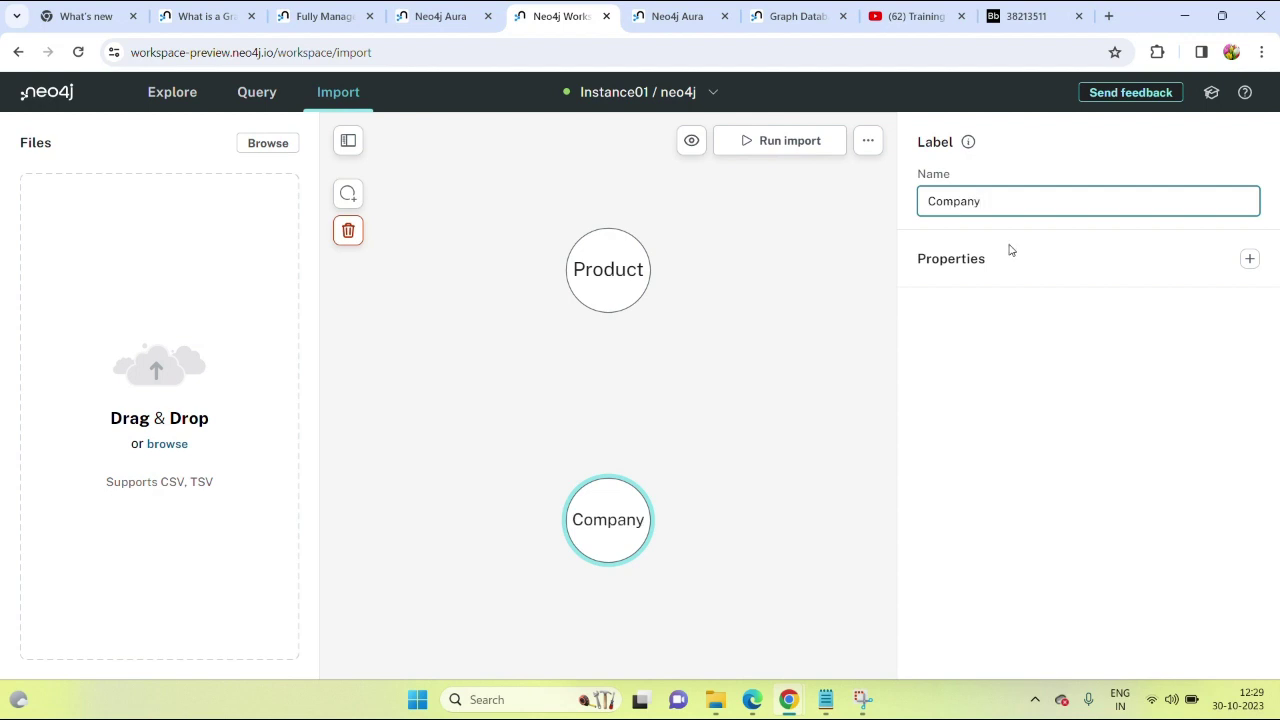
- Add a string property named CompName to the Company node label
click(1249, 259)
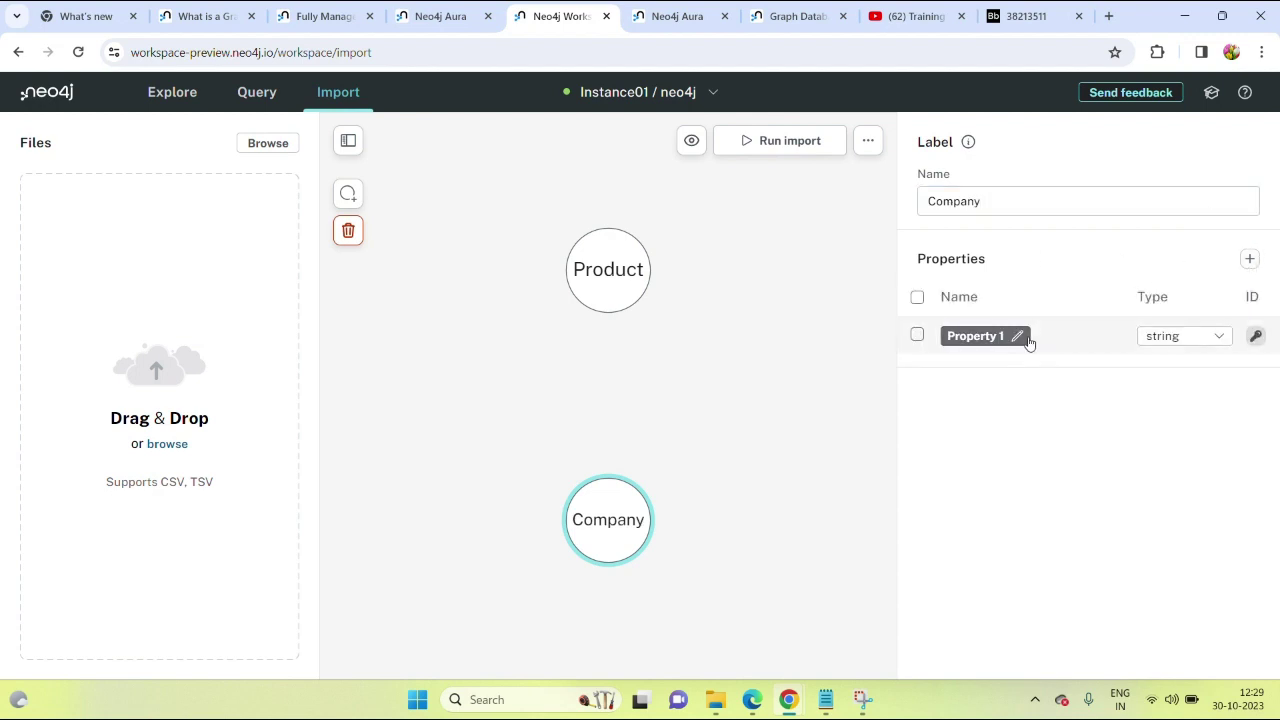
click(1018, 337)
key(BackSpace)
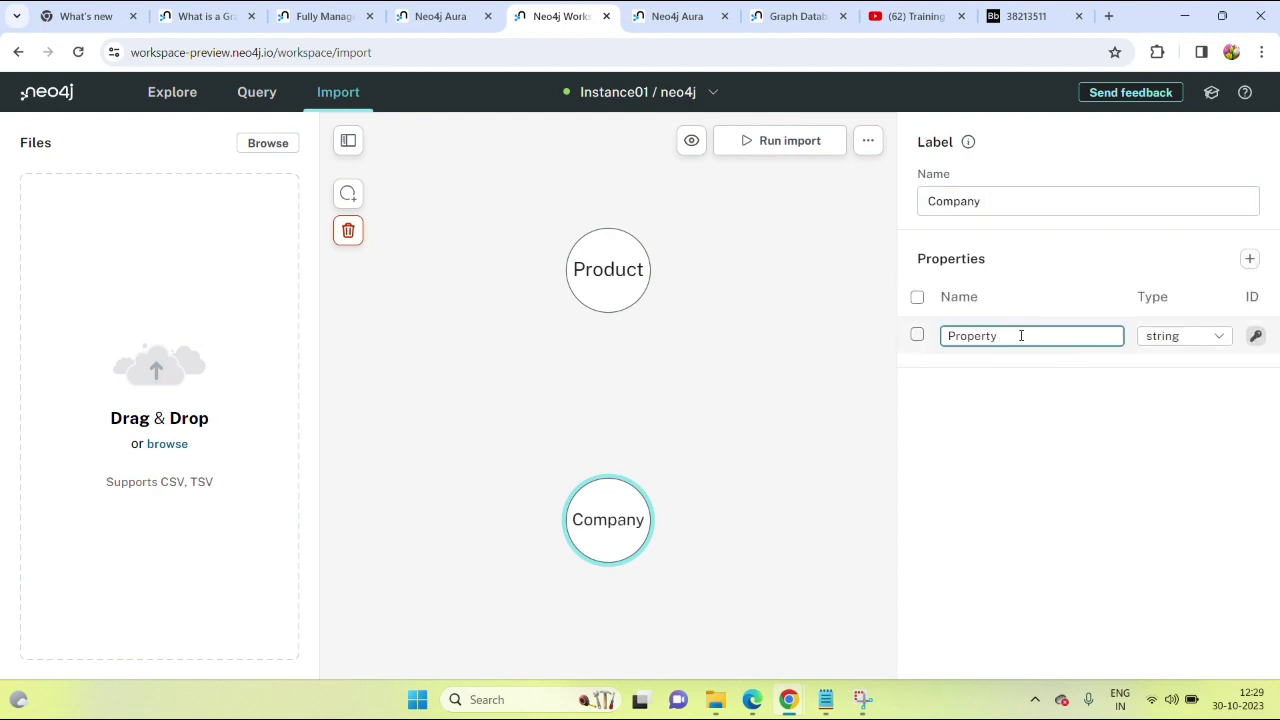
key(BackSpace)
key(BackSpace)
key(BackSpace)
key(BackSpace)
key(BackSpace)
key(BackSpace)
key(BackSpace)
key(BackSpace)
key(BackSpace)
text(CompName)
- Add a second string property named PinCode to the Company node label and deselect the node
click(1251, 259)
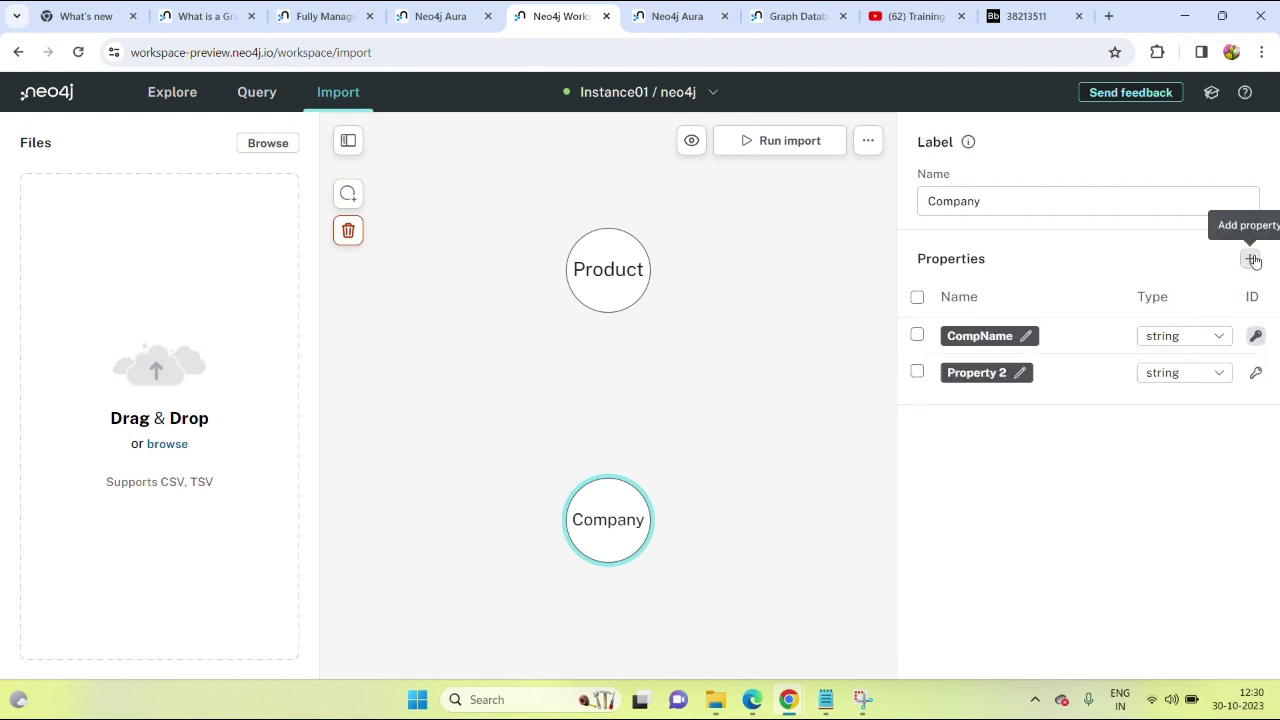
click(1022, 374)
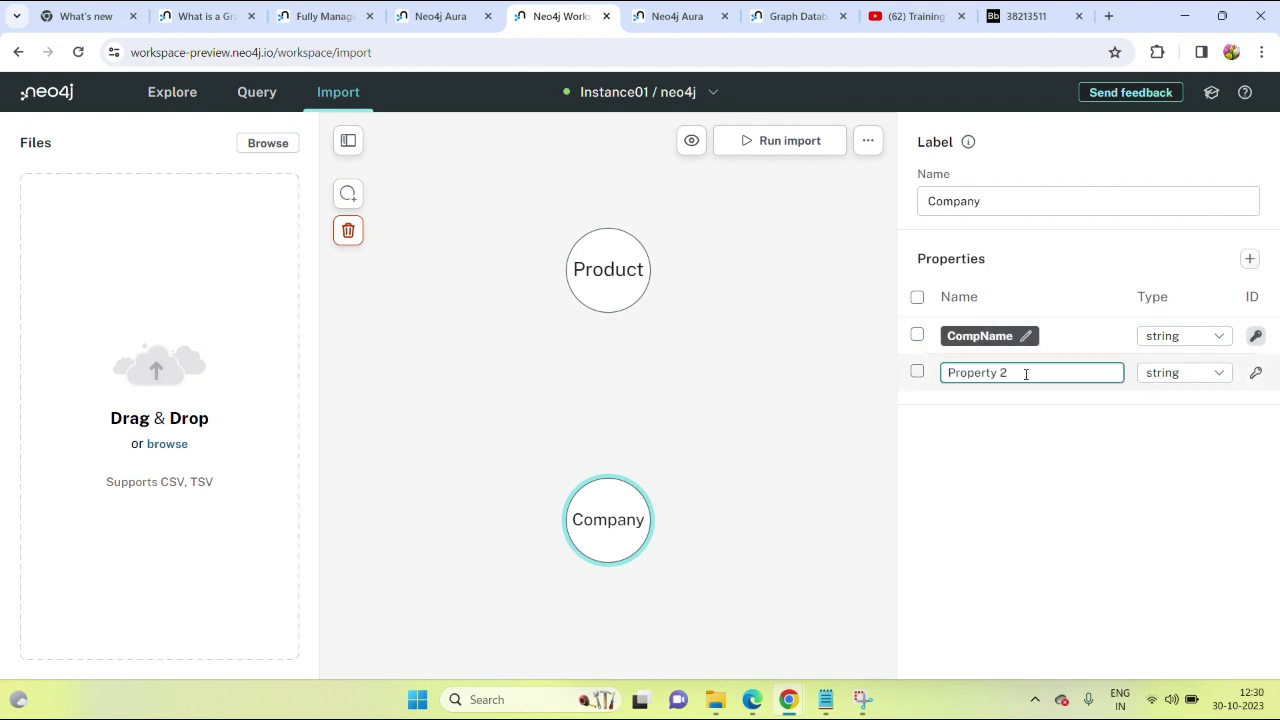
key(BackSpace)
key(BackSpace)
key(BackSpace)
key(BackSpace)
key(BackSpace)
key(BackSpace)
key(BackSpace)
key(BackSpace)
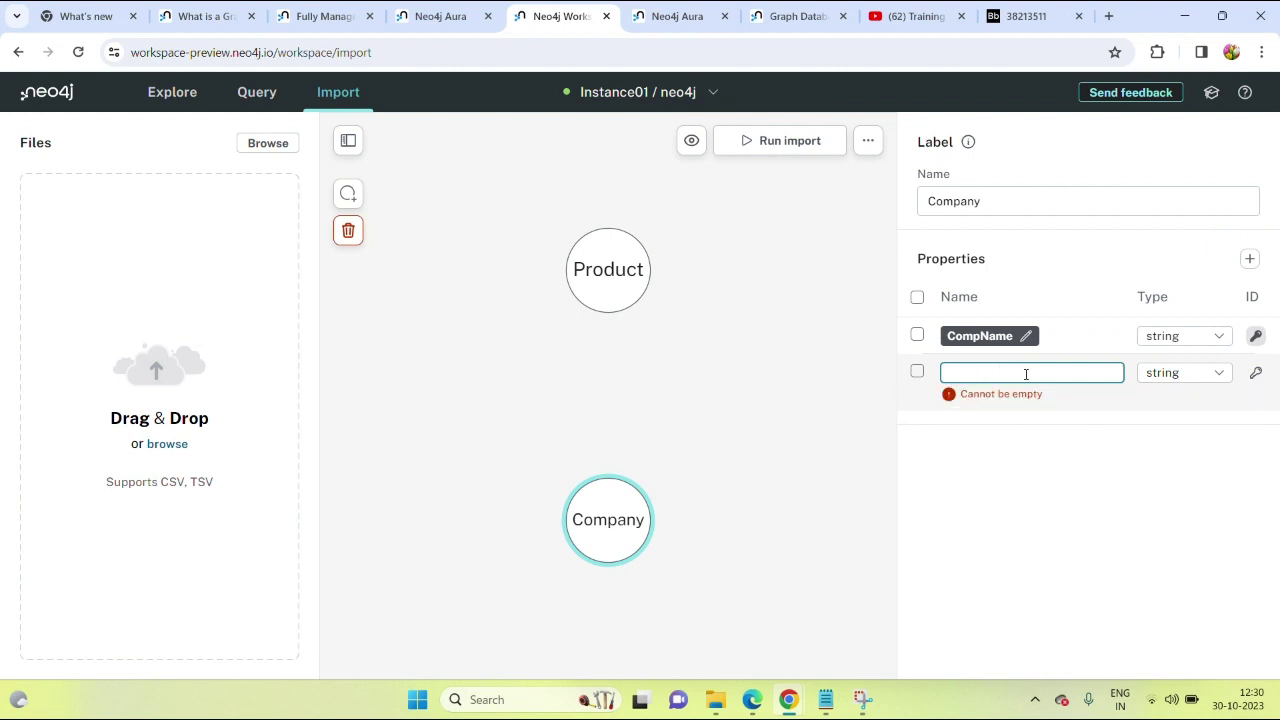
text(Pin)
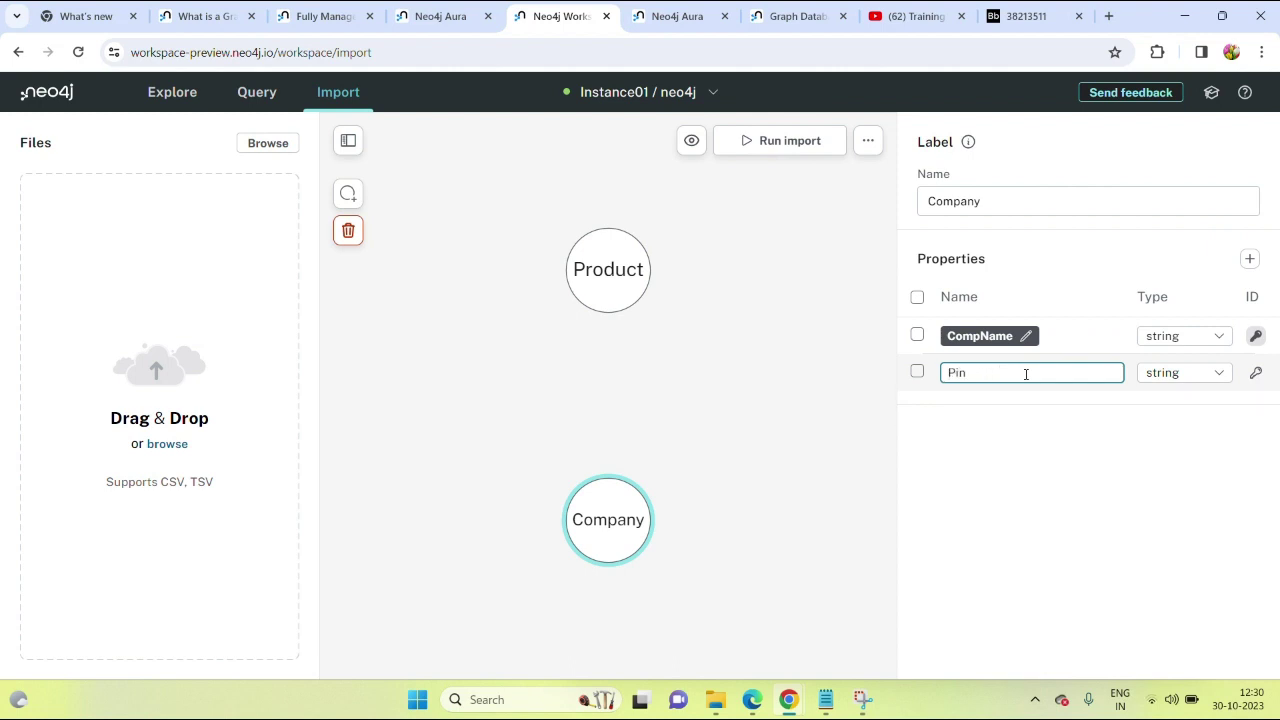
text(Code)
click(751, 365)
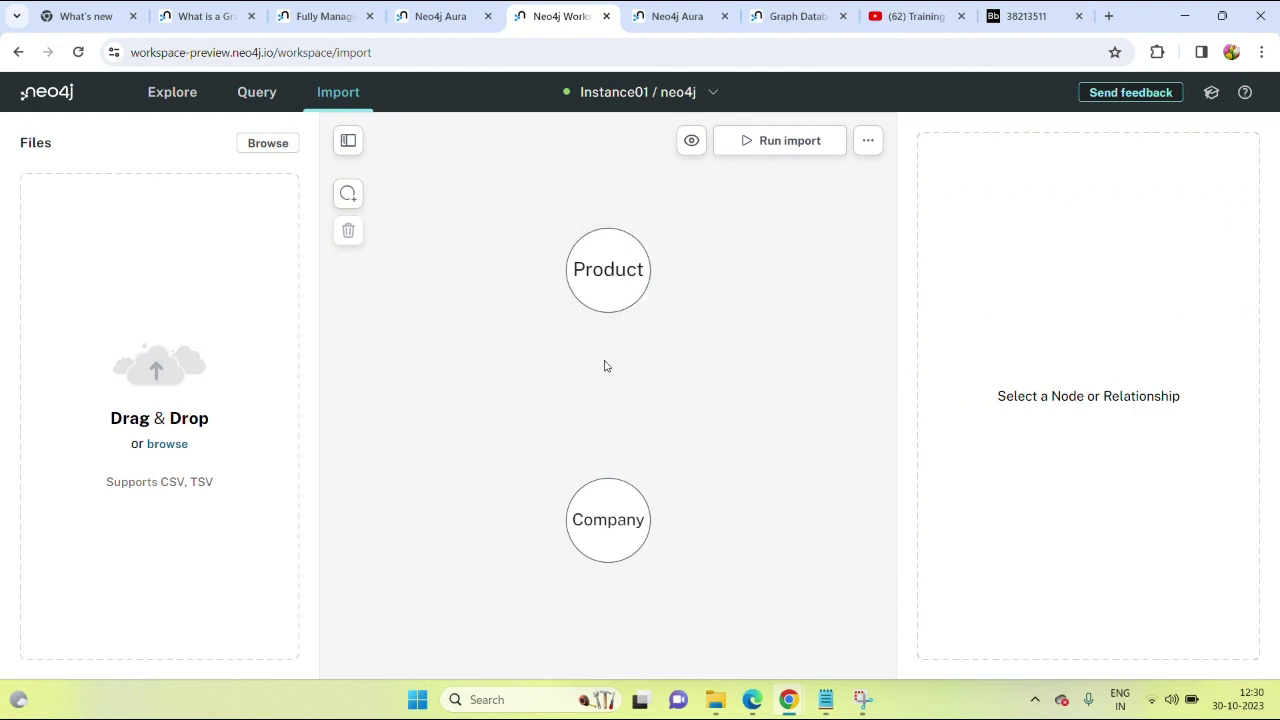
- Draw a relationship from the Product node to the Company node and name its type ManufacturedBy
mouse_move(604, 333)
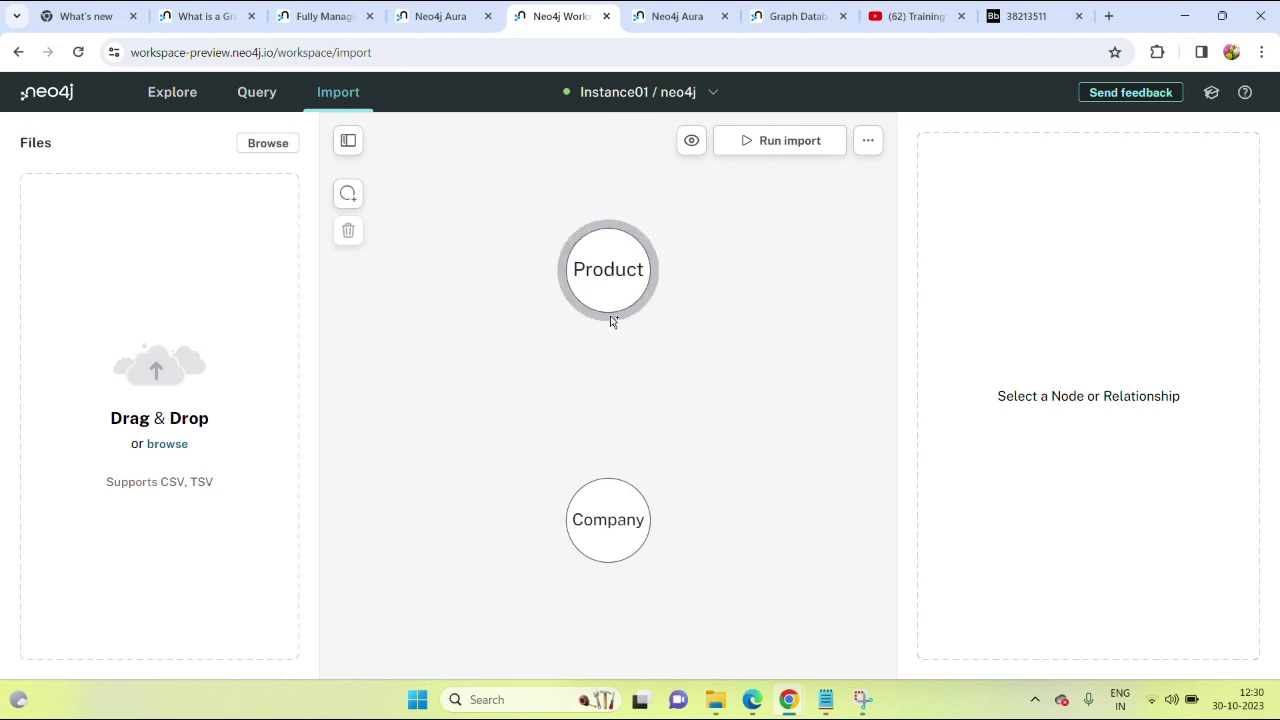
drag(612, 321, 603, 513)
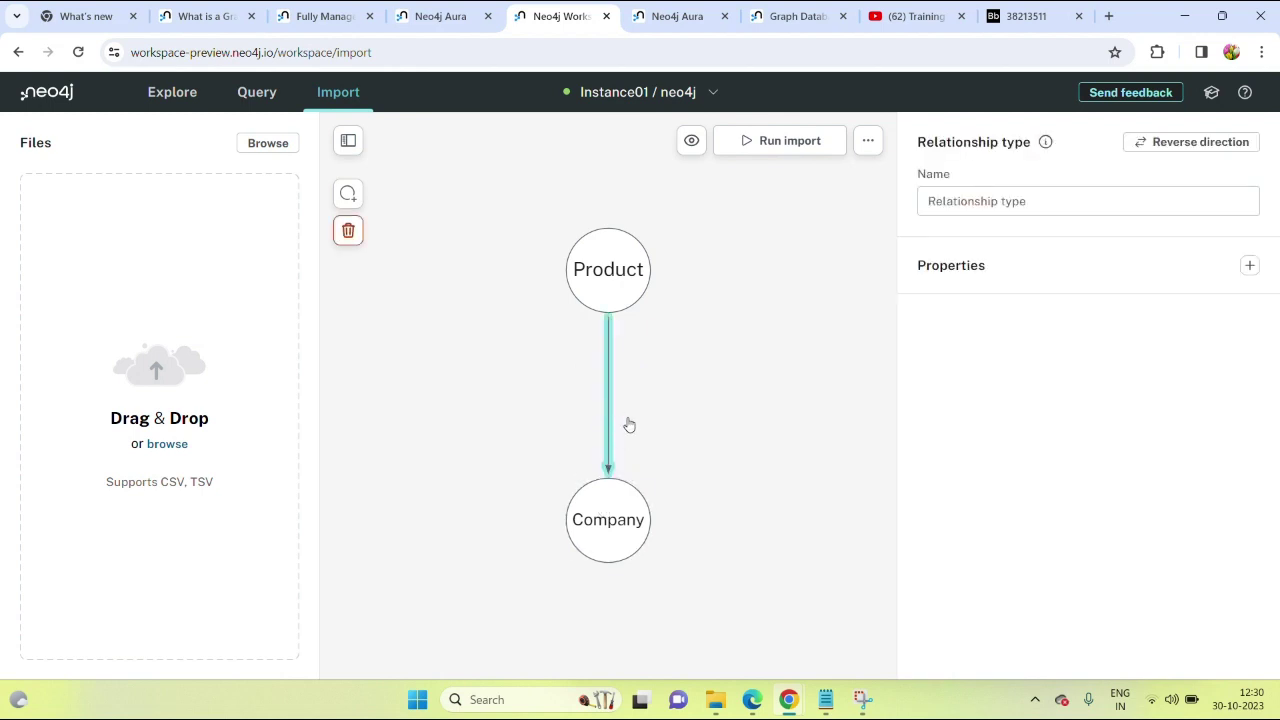
click(993, 202)
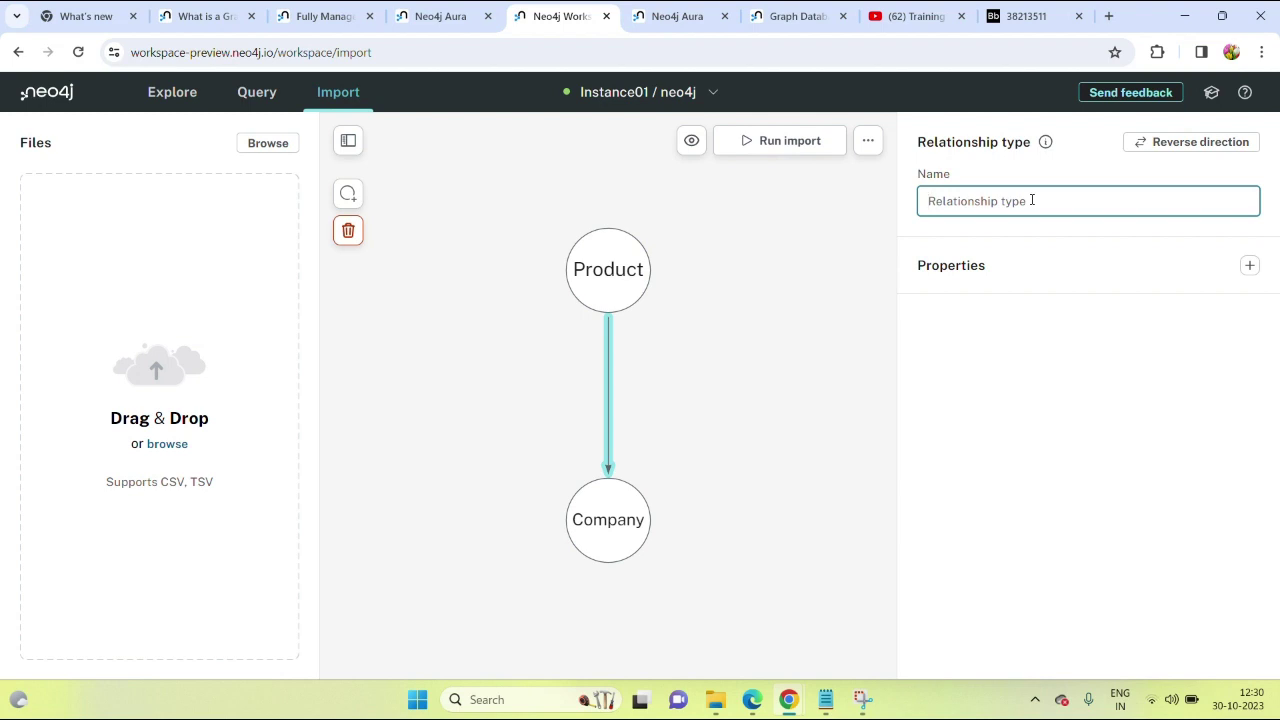
text(P)
text(roduc)
text(e)
key(BackSpace)
key(BackSpace)
key(BackSpace)
key(BackSpace)
key(BackSpace)
key(BackSpace)
key(BackSpace)
text(Mani)
key(BackSpace)
text(ufacturedBy)
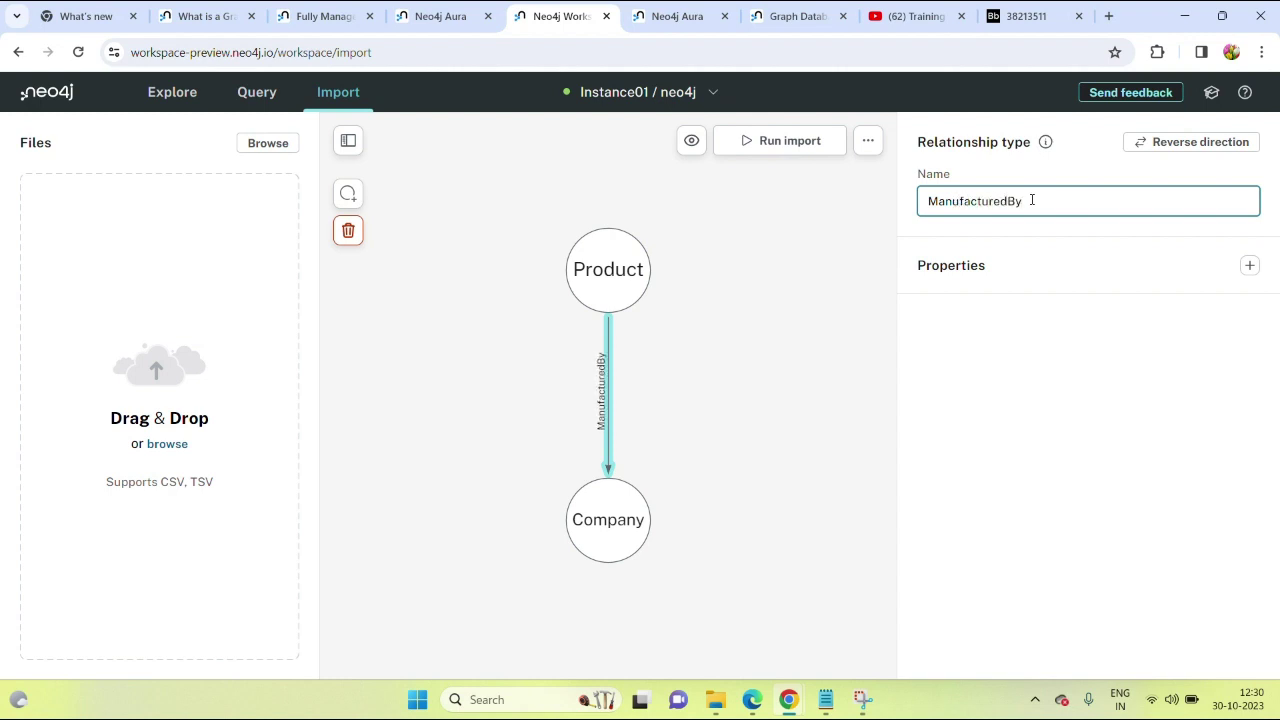
- Add a property named DateOfManufactring to the ManufacturedBy relationship
click(1249, 266)
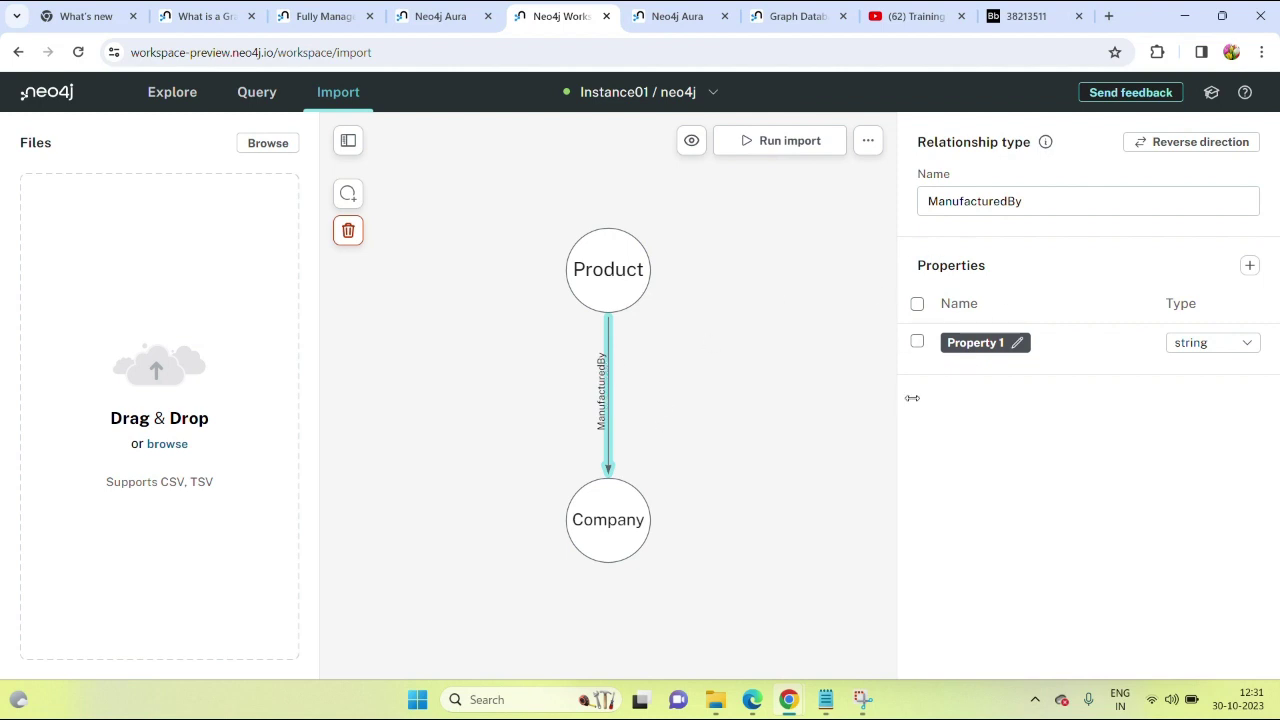
click(1016, 343)
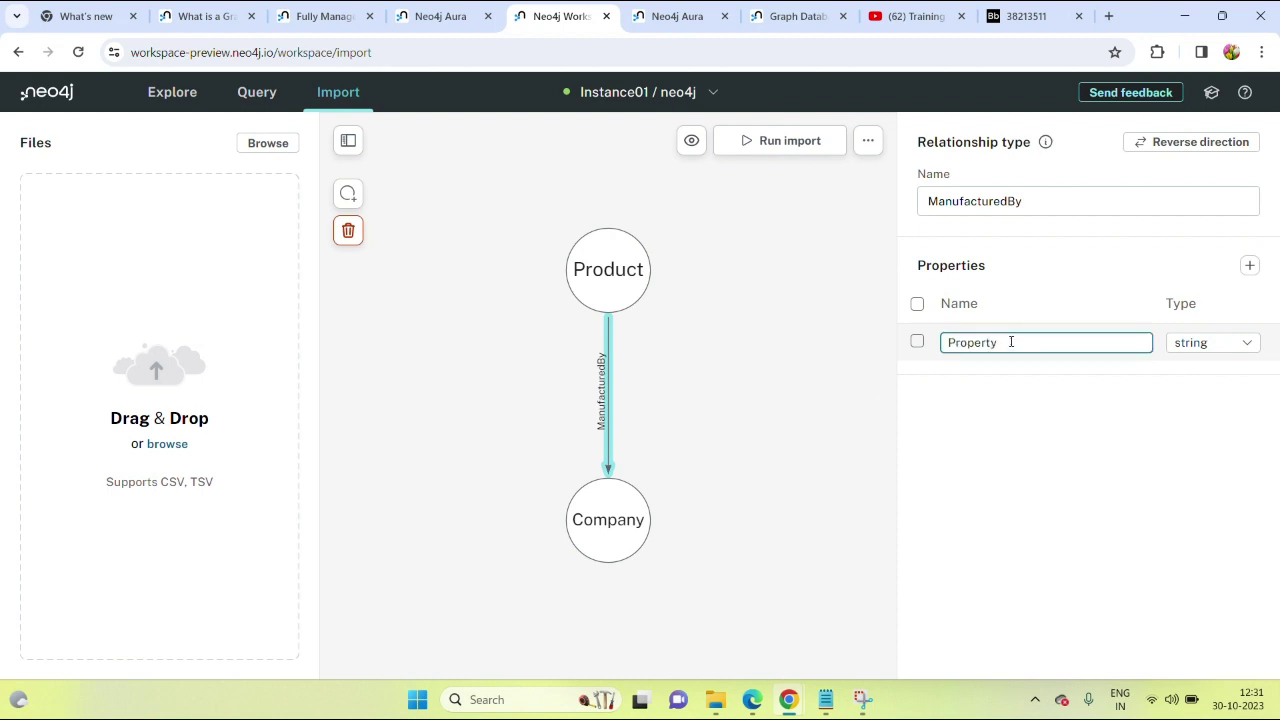
key(BackSpace)
key(BackSpace)
key(BackSpace)
key(BackSpace)
key(BackSpace)
key(BackSpace)
key(BackSpace)
key(BackSpace)
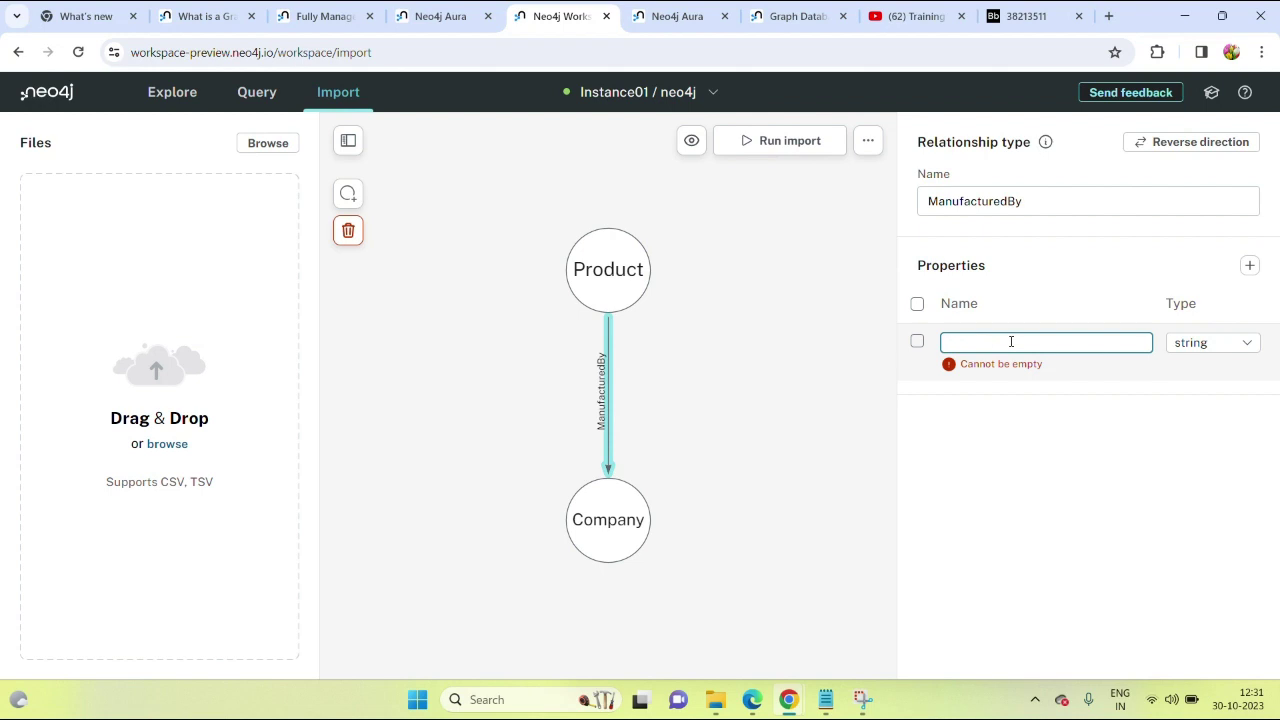
text(DateOfManufactring)
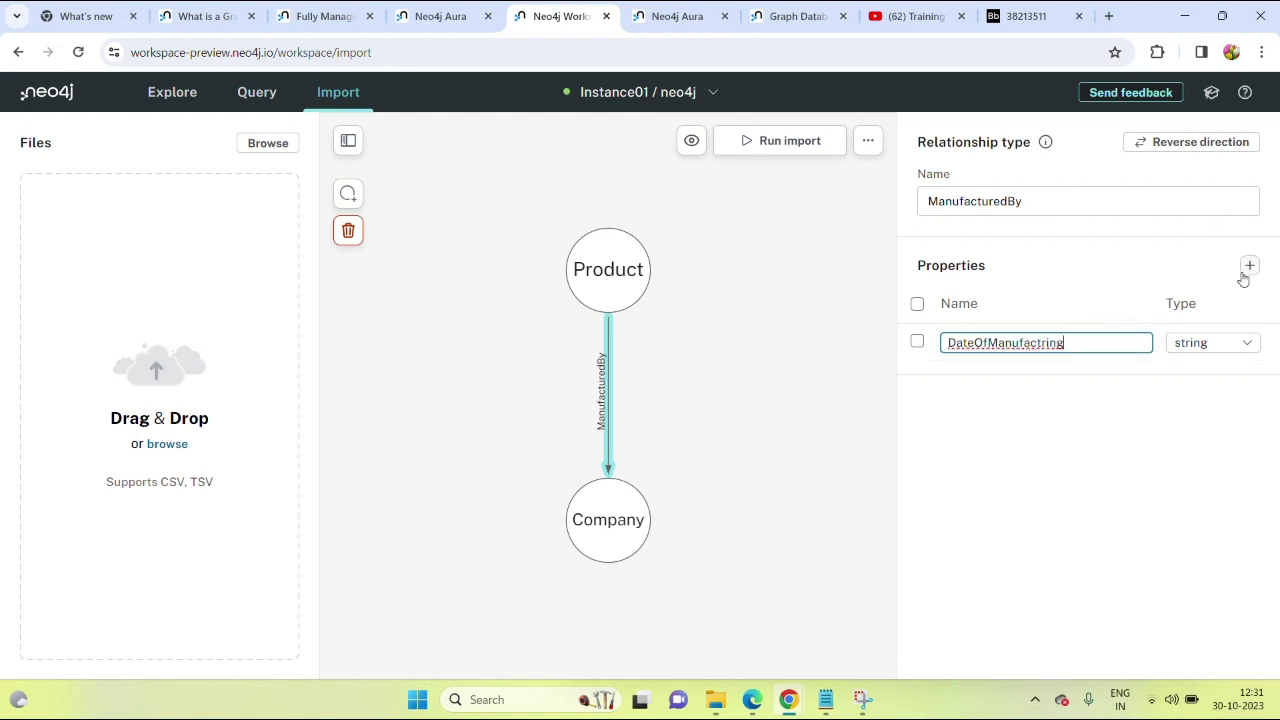
- Set the data type of the ManufacturedBy relationship's DateOfManufactring property to datetime, and review the relationship's details
click(1228, 342)
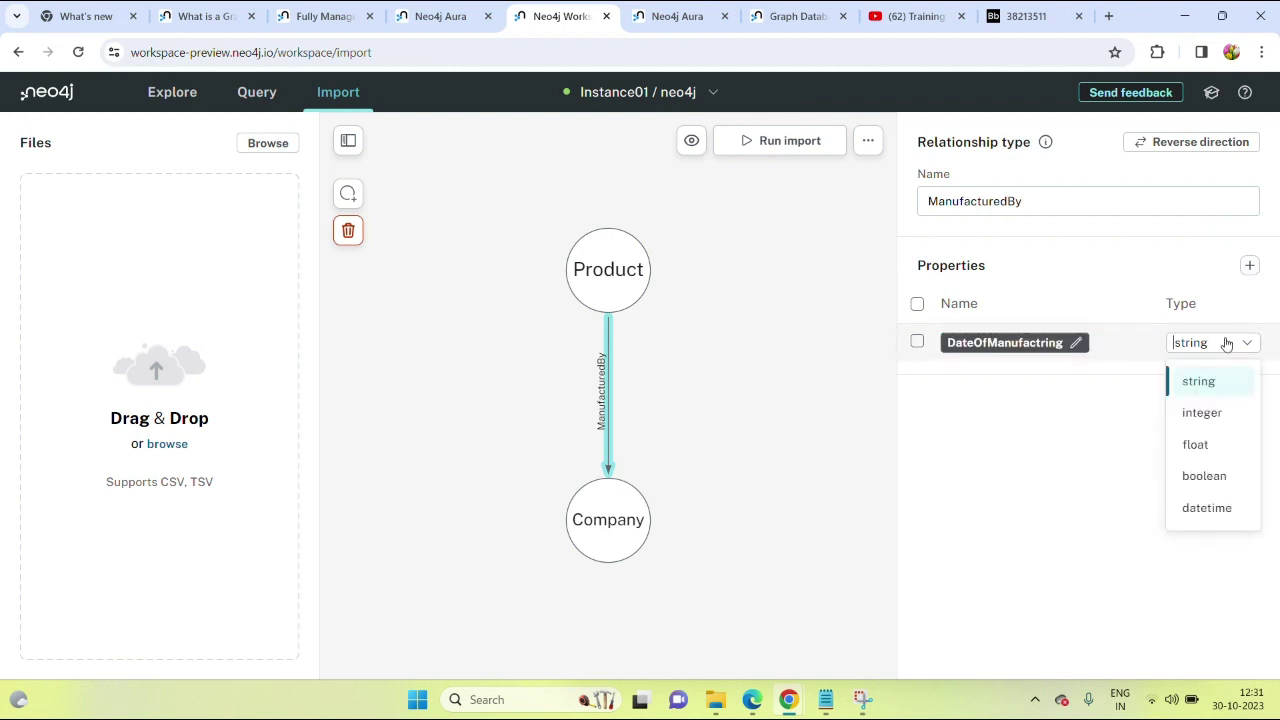
click(1206, 510)
click(874, 245)
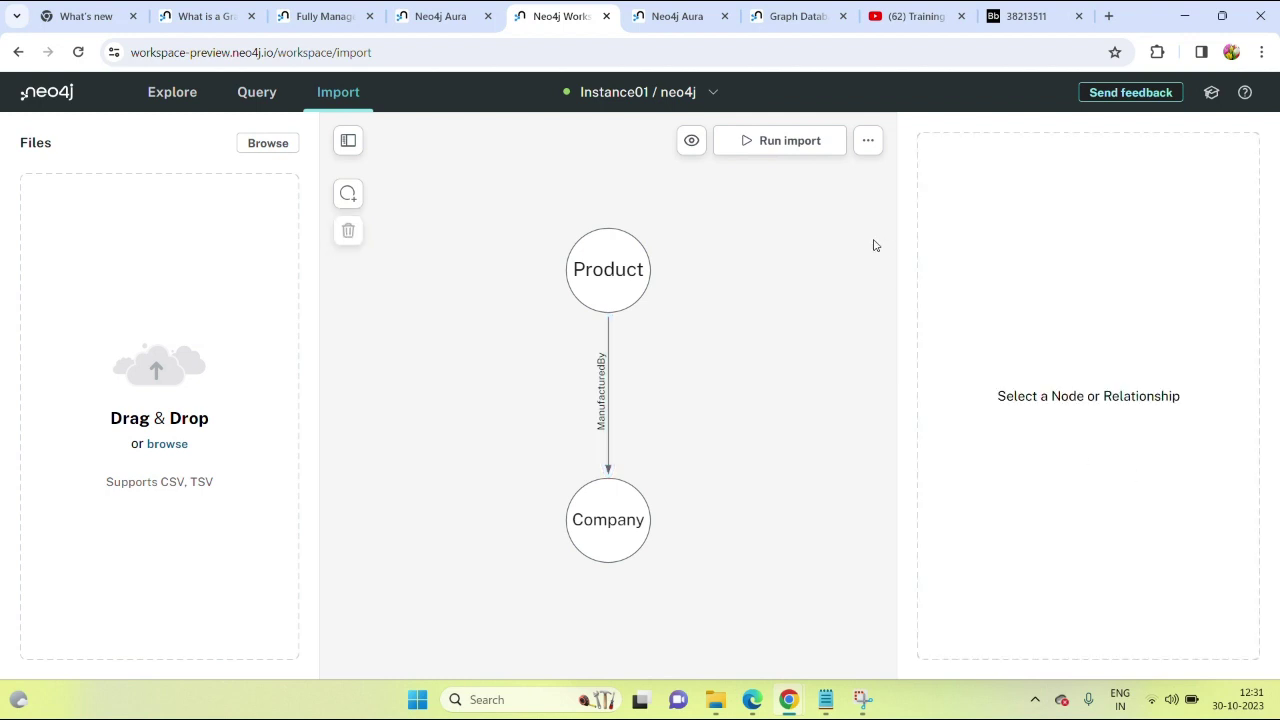
click(606, 400)
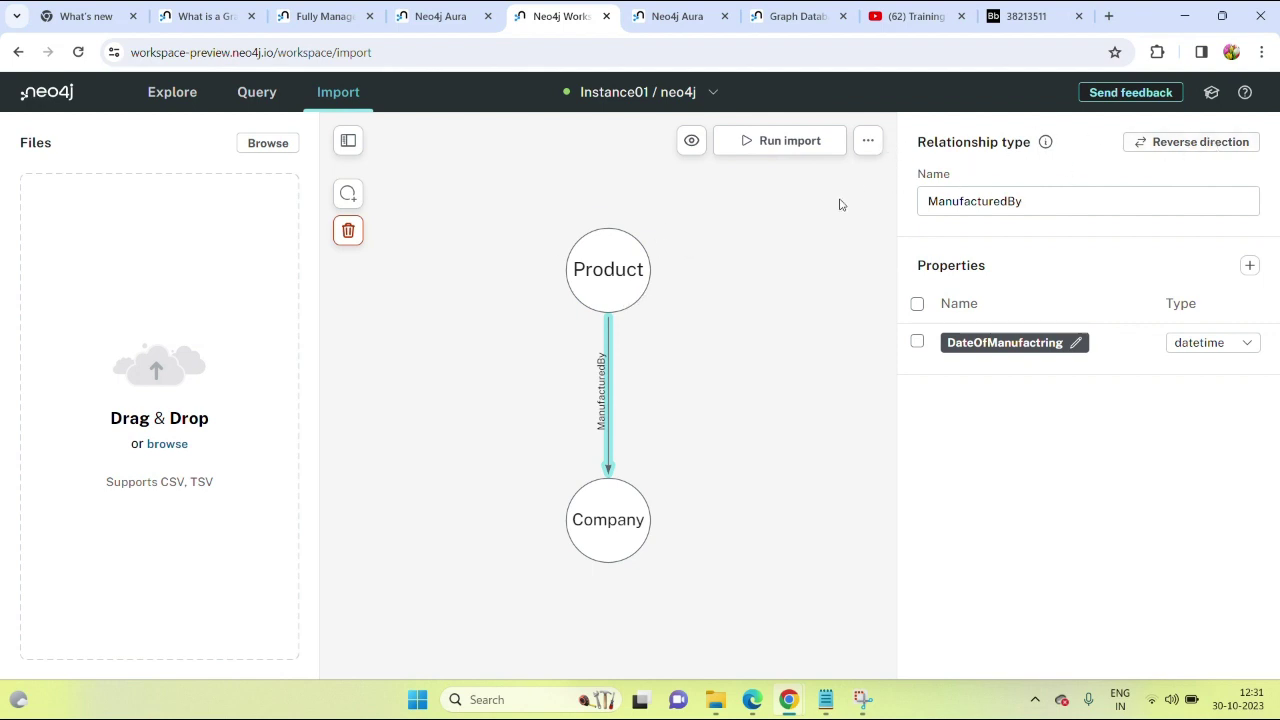
click(591, 253)
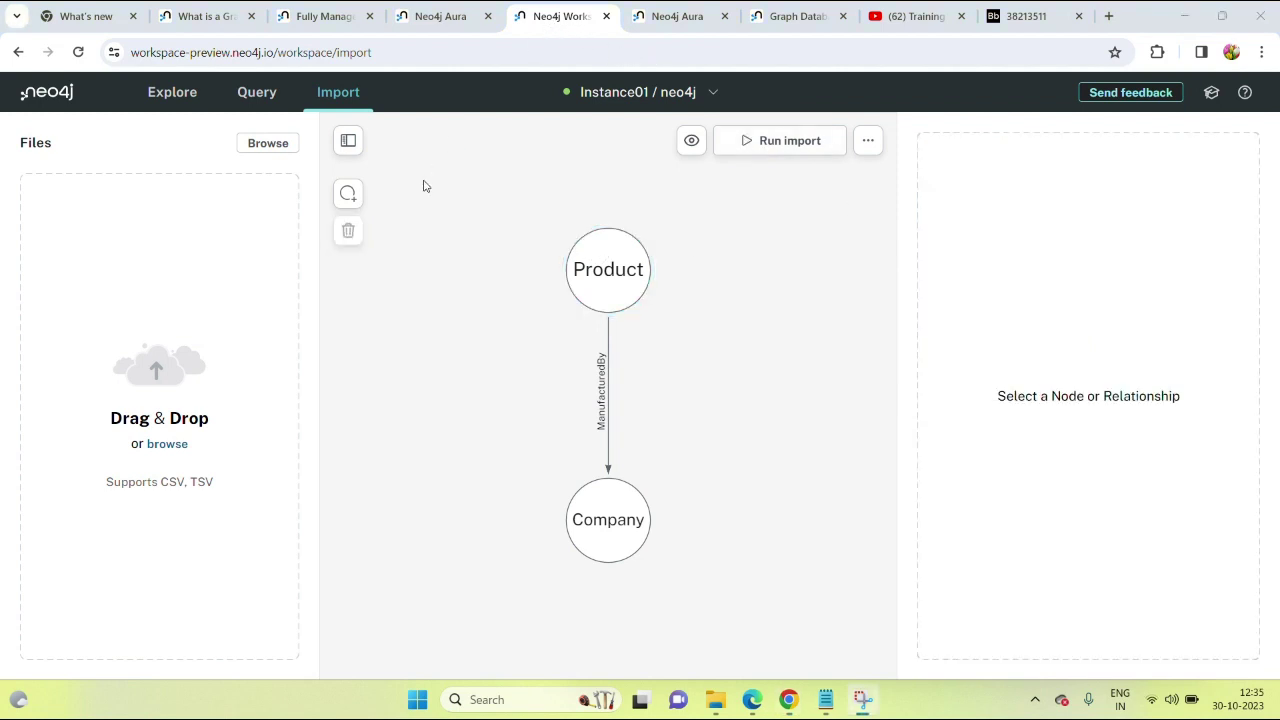
- Demonstrate adding and removing a node by creating one labelled customer and deleting it from the graph model
click(348, 193)
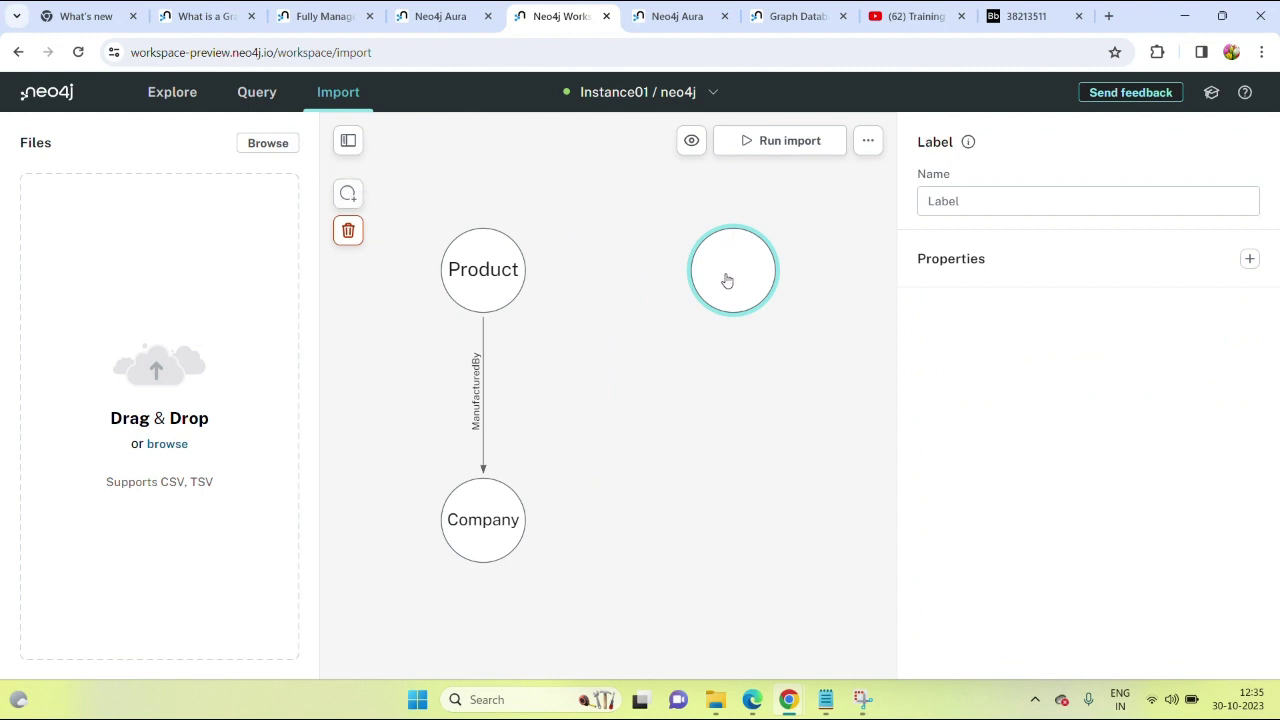
click(990, 198)
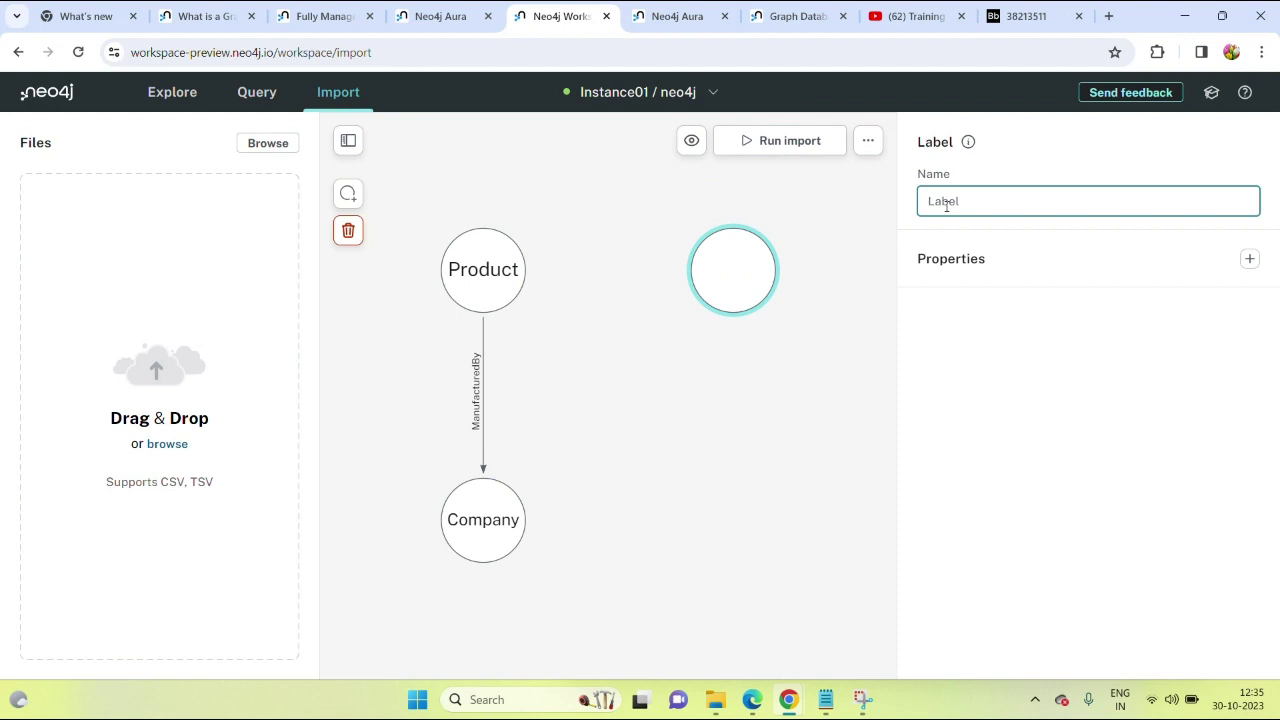
text(customer)
click(757, 424)
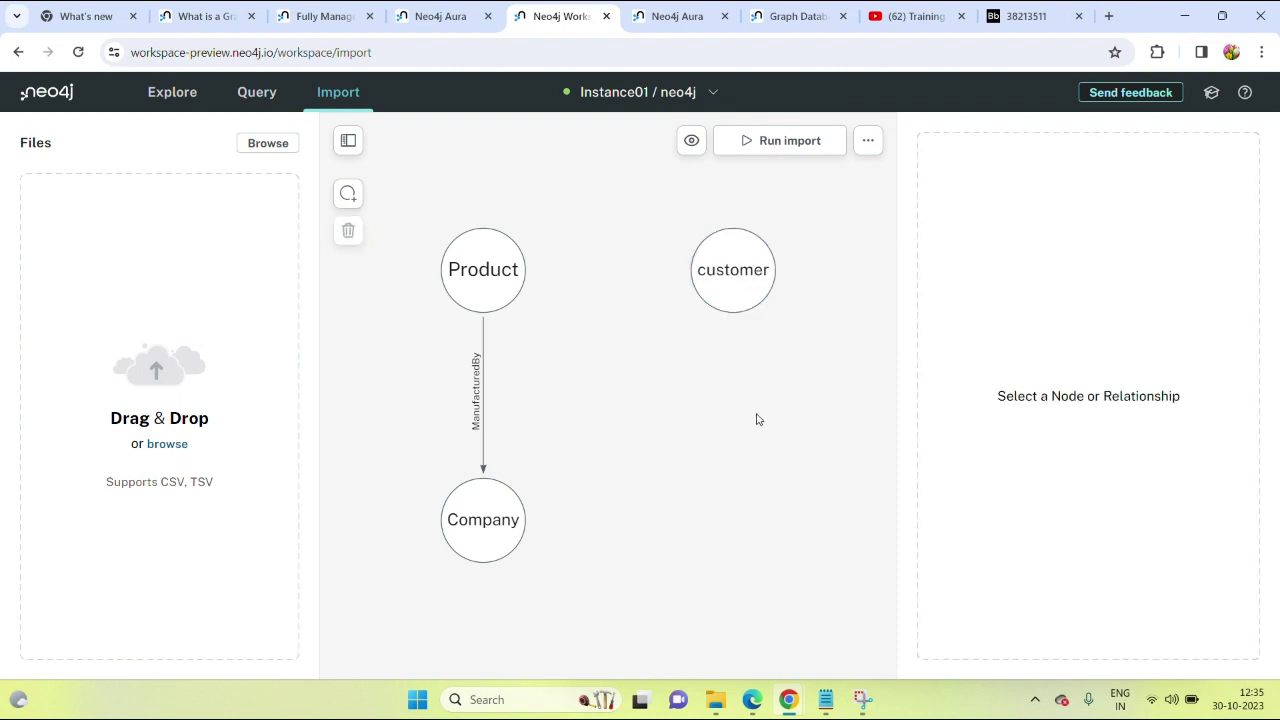
click(746, 280)
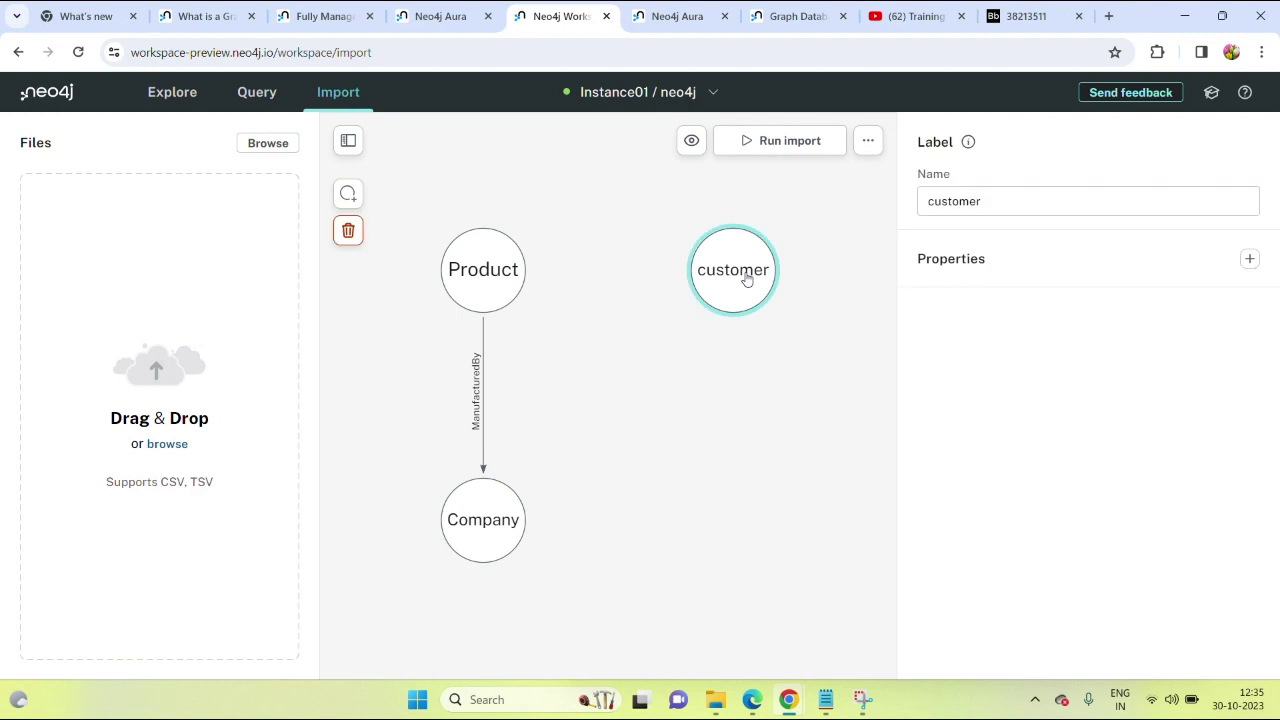
click(347, 235)
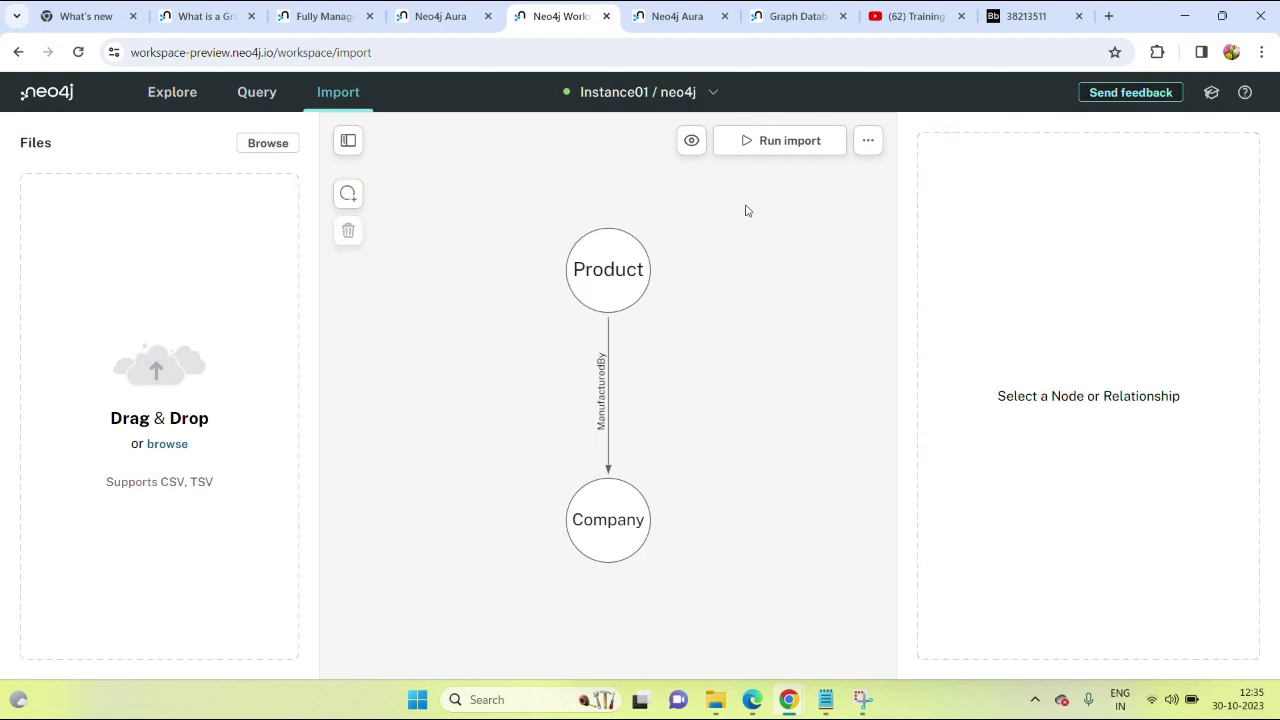
- Create another customer node, draw a relationship from it back to itself, and delete the node along with that relationship
click(348, 194)
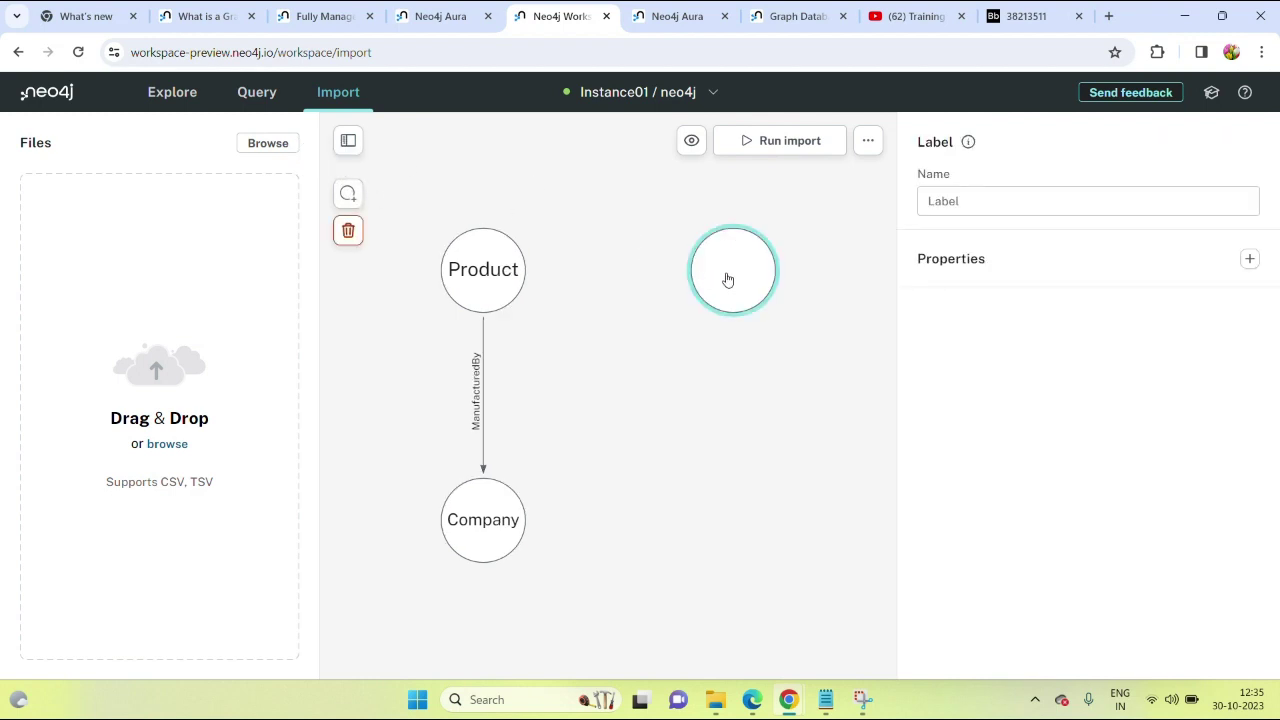
click(958, 201)
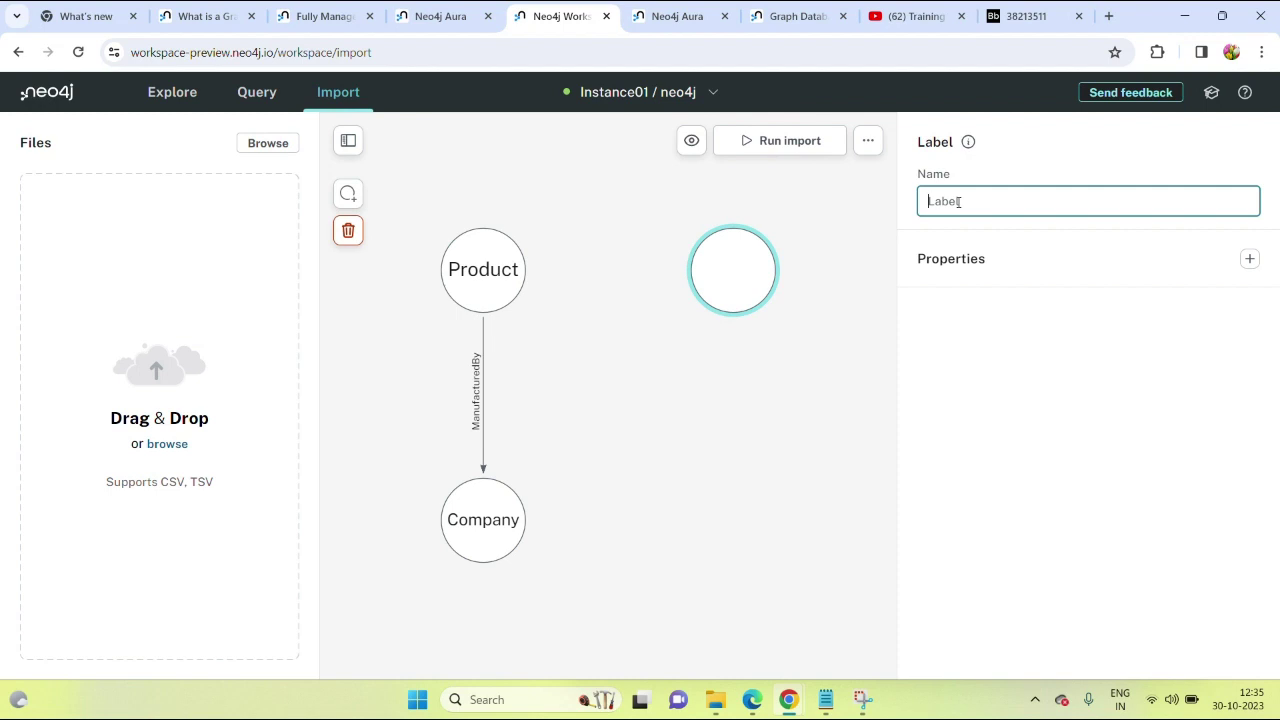
text(cust)
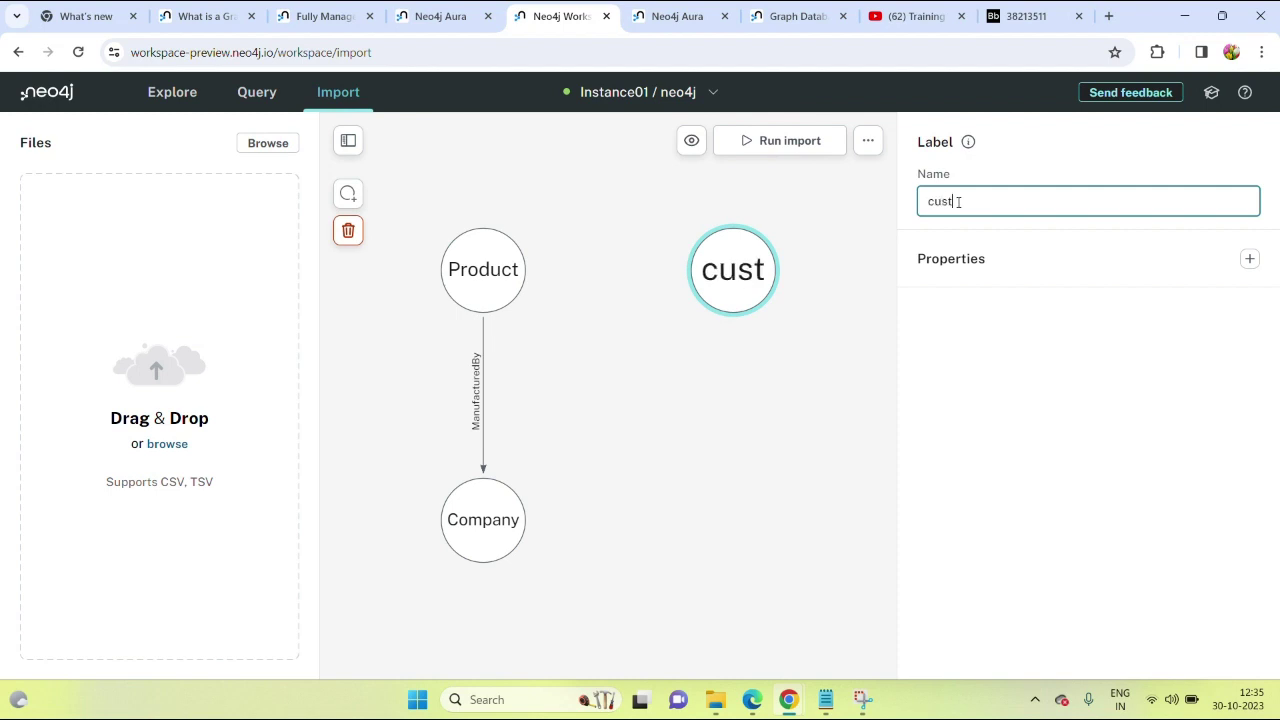
text(omer)
drag(735, 235, 737, 236)
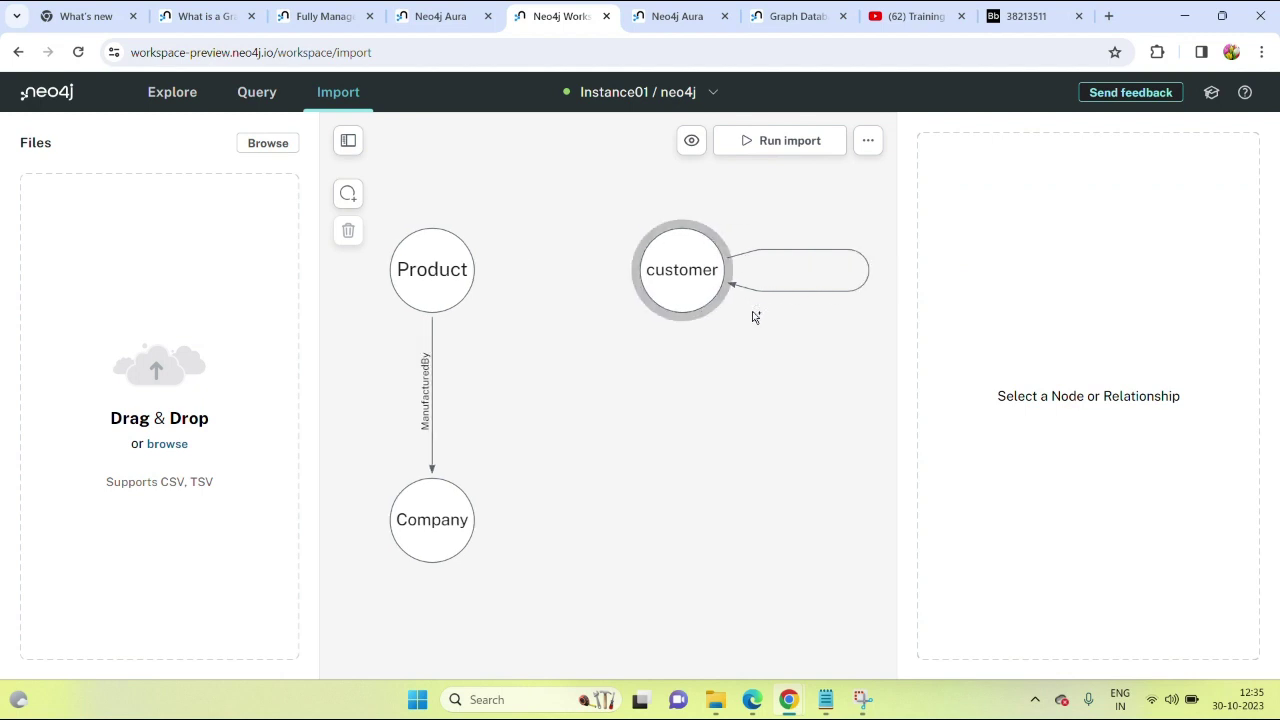
click(698, 271)
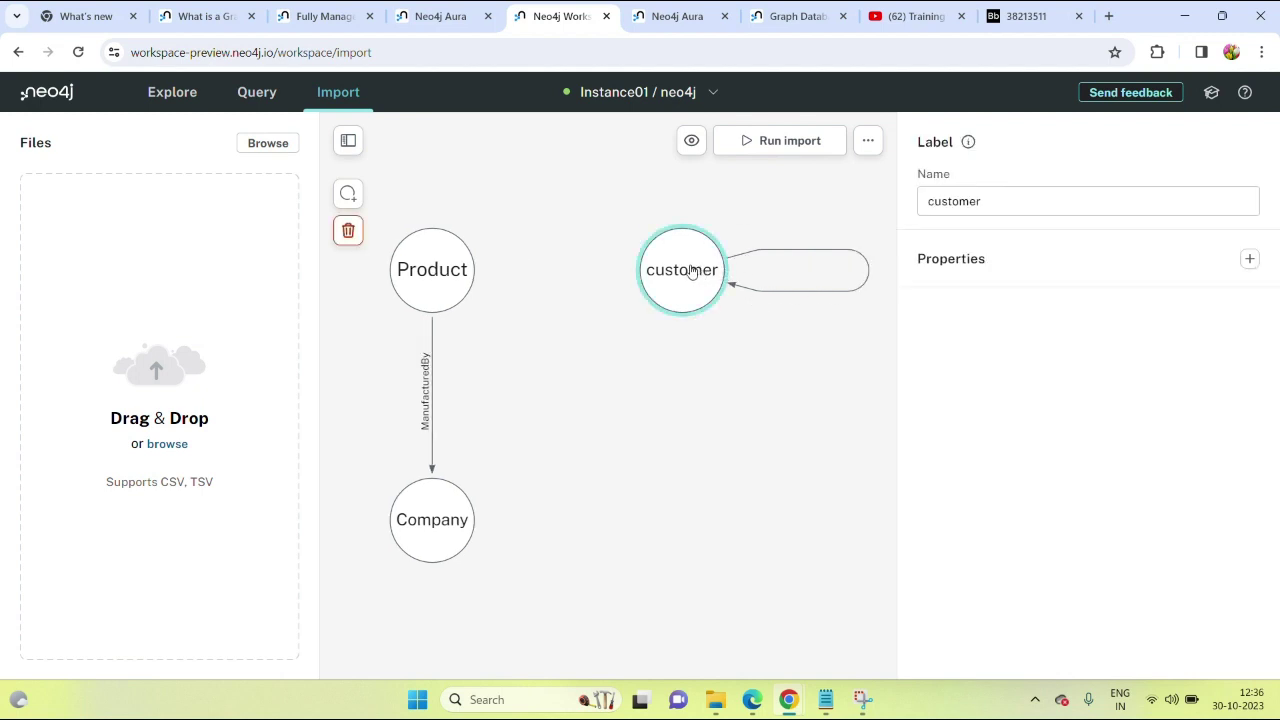
click(347, 233)
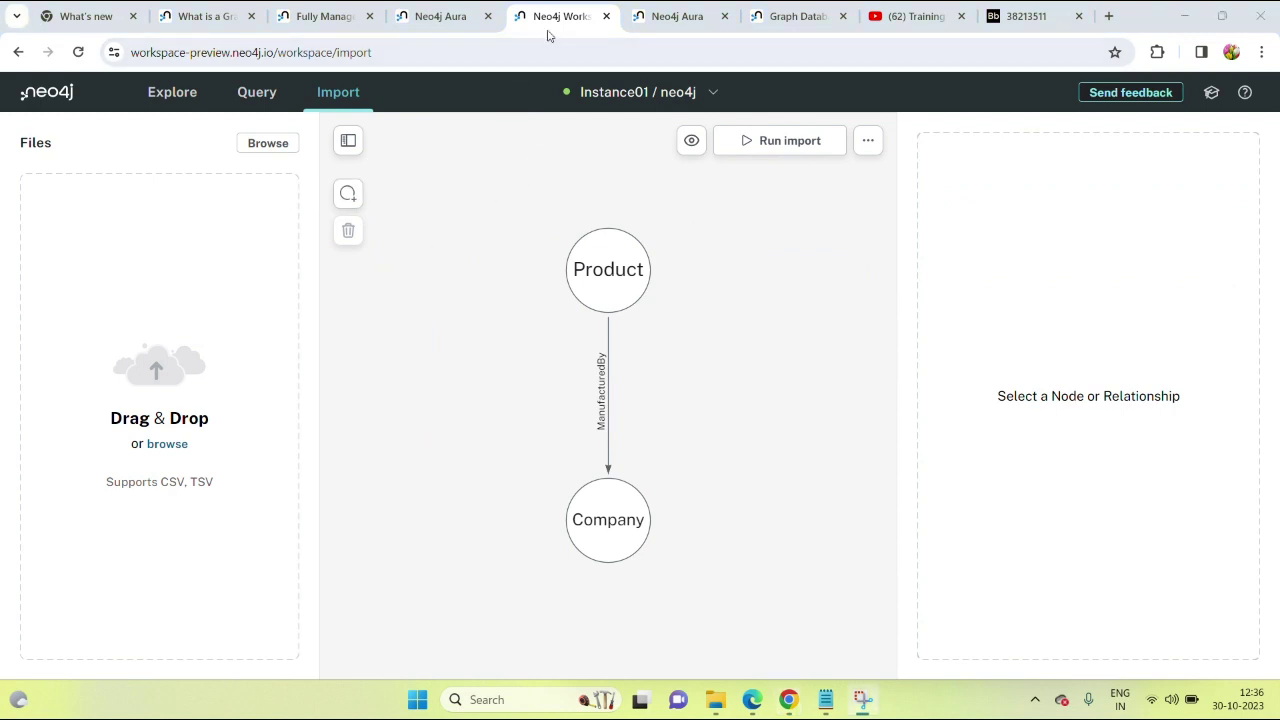
- Inspect the properties of the Product node, the Company node and the ManufacturedBy relationship
click(614, 266)
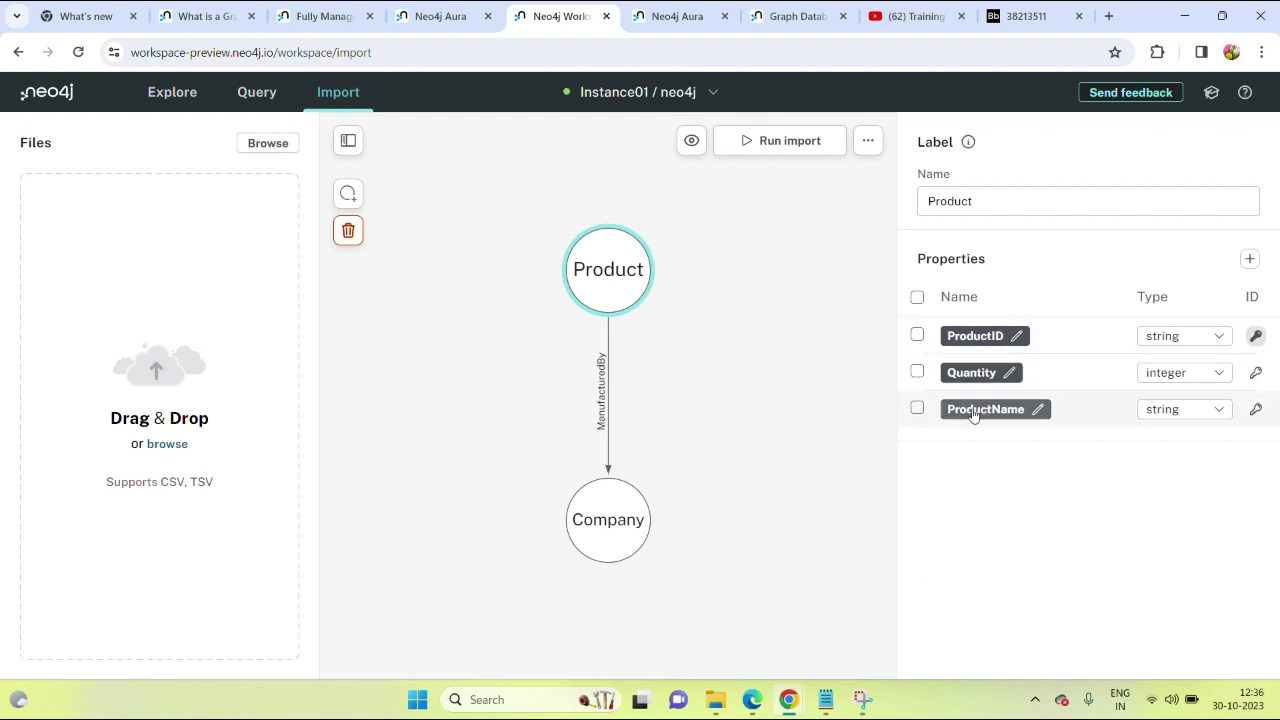
click(606, 518)
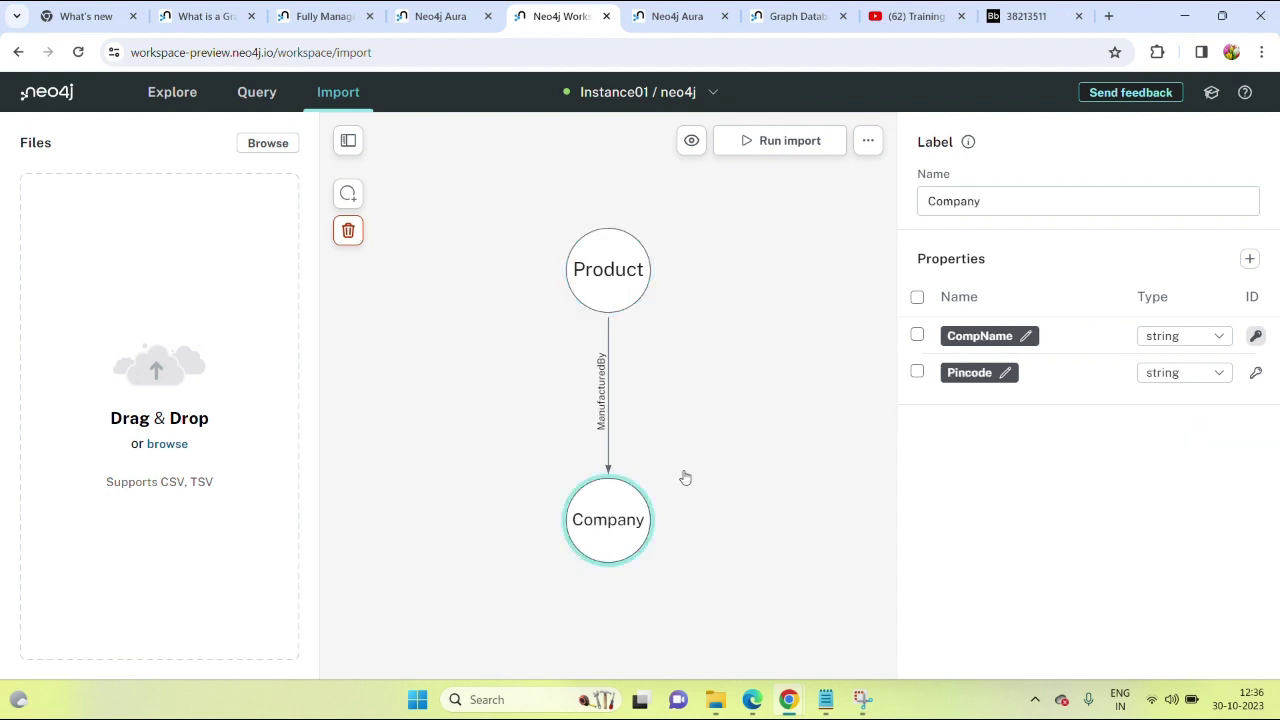
click(603, 427)
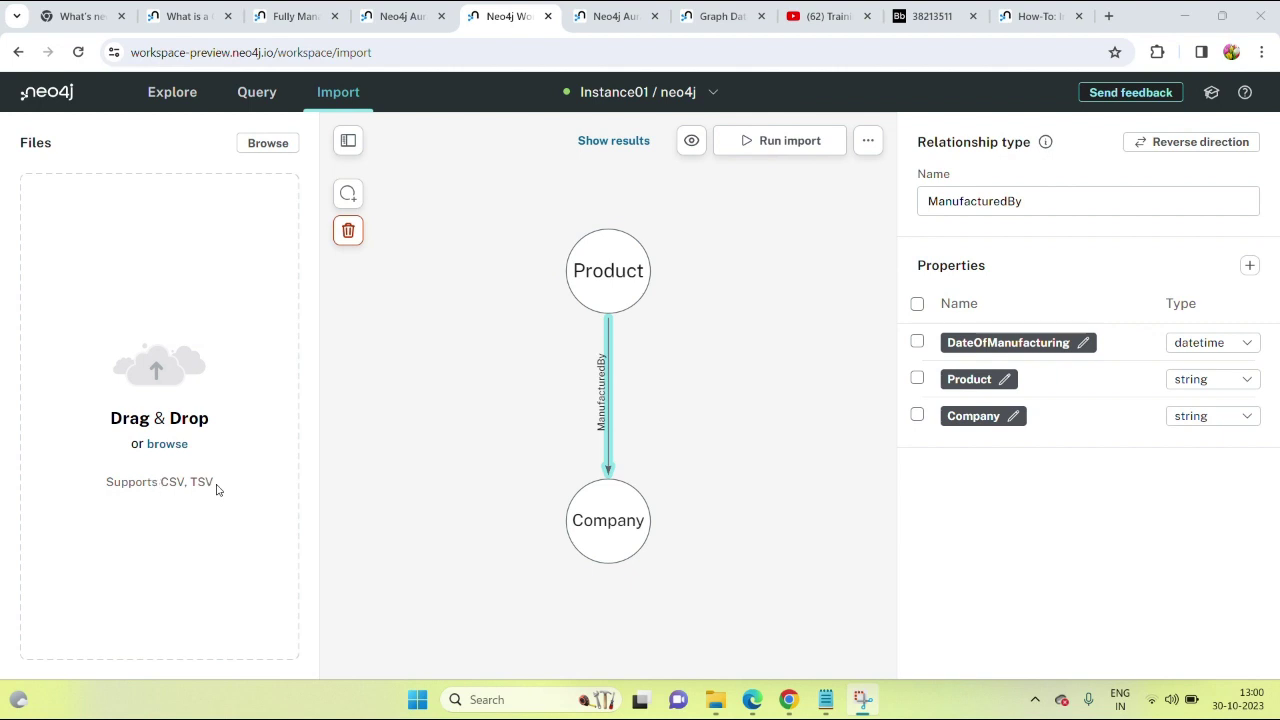
- Open the Product CSV file from the Technical Review folder in Excel and examine its ProductID, Quantity and ProductName columns
mouse_move(715, 700)
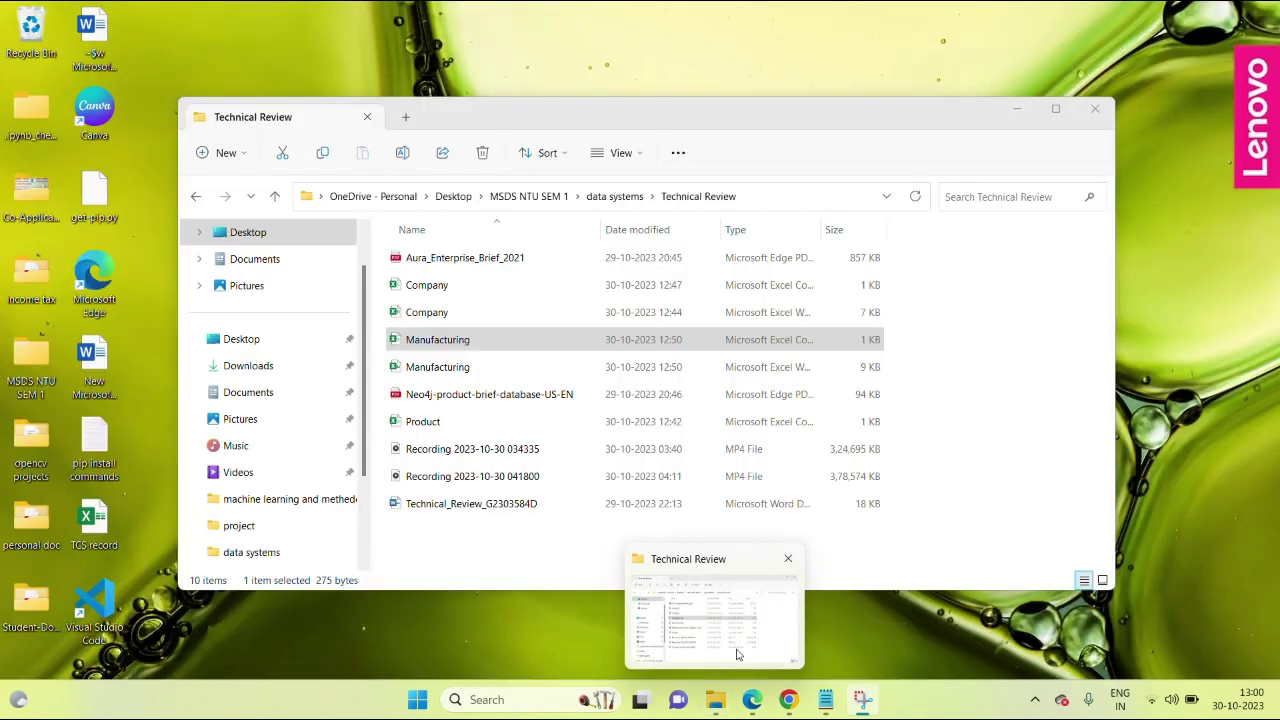
click(737, 650)
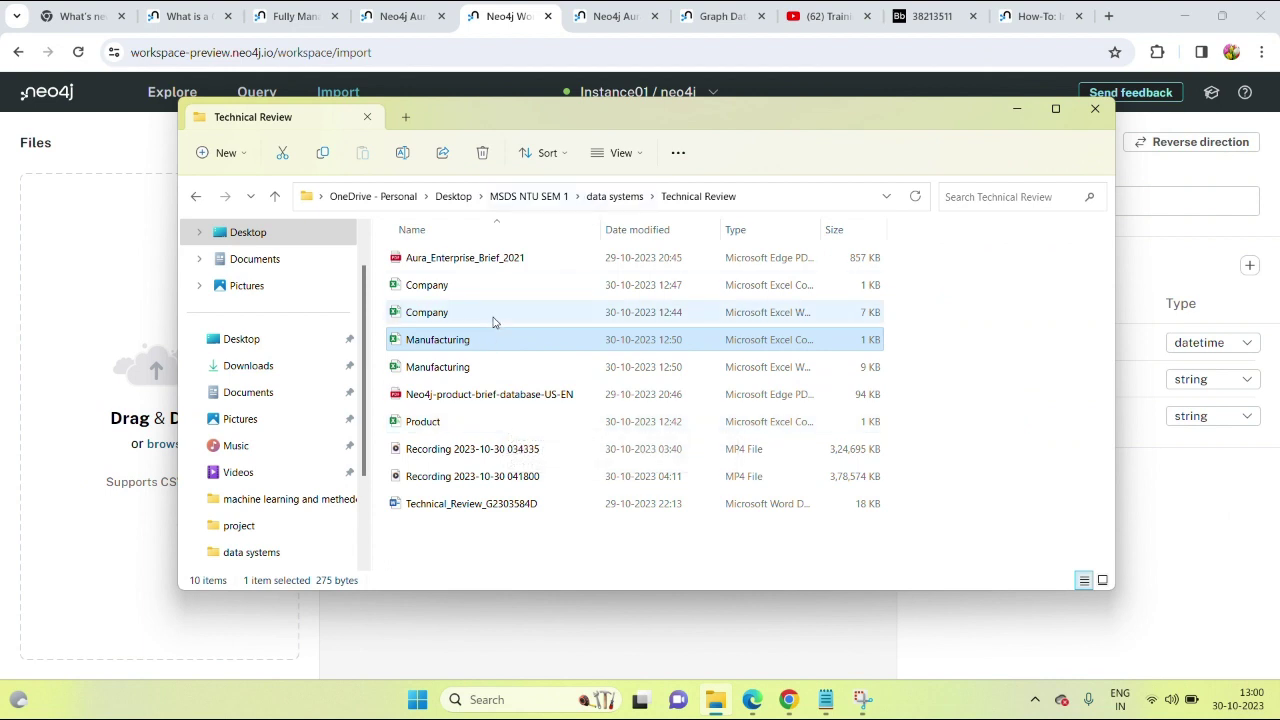
double_click(477, 421)
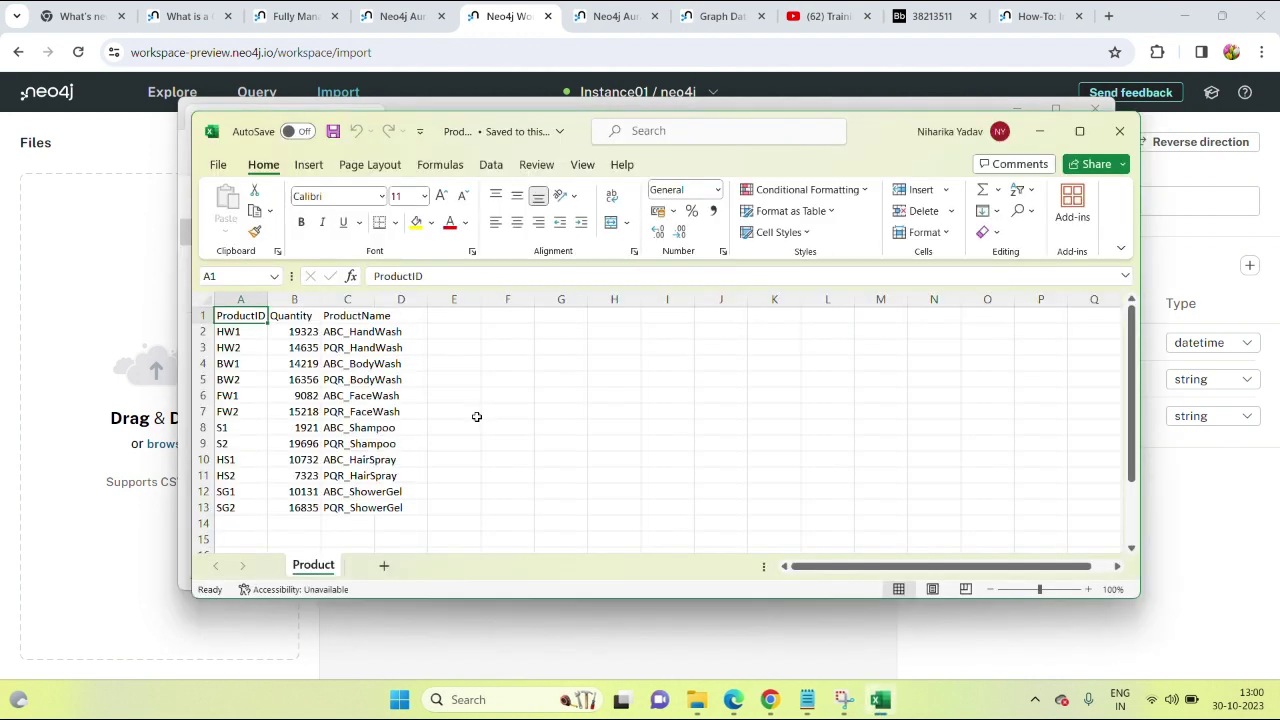
click(283, 319)
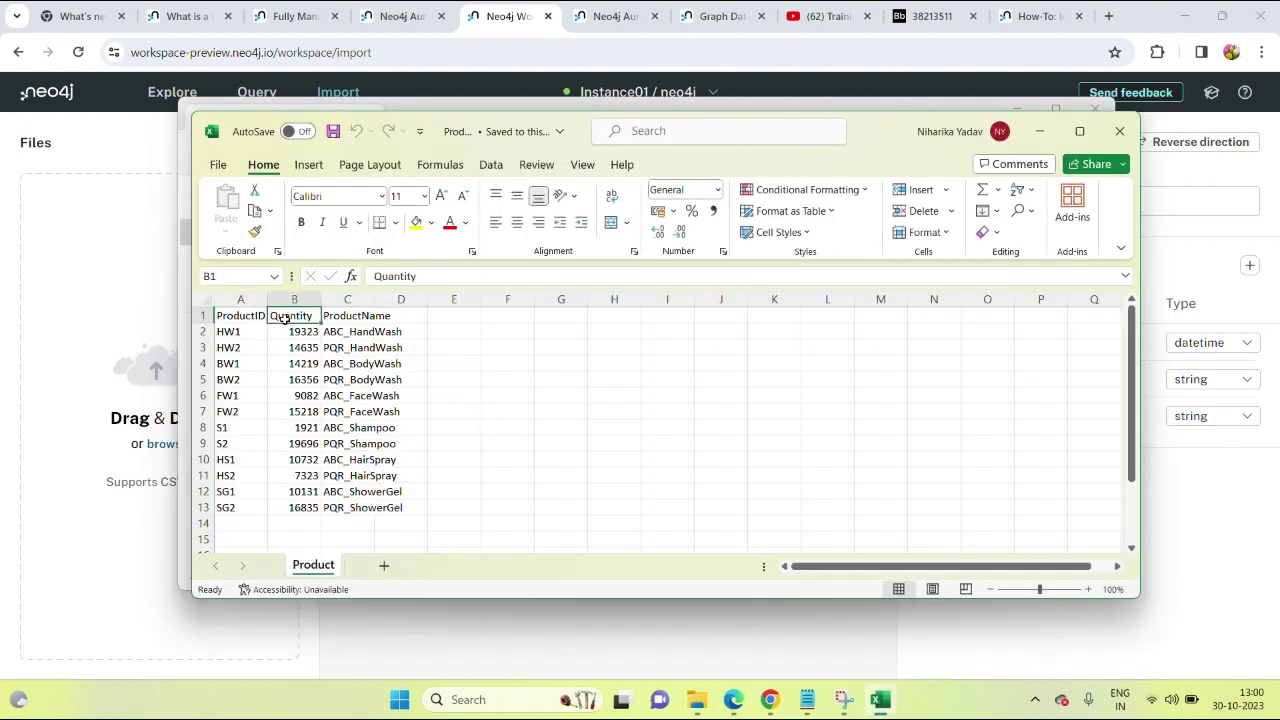
click(341, 318)
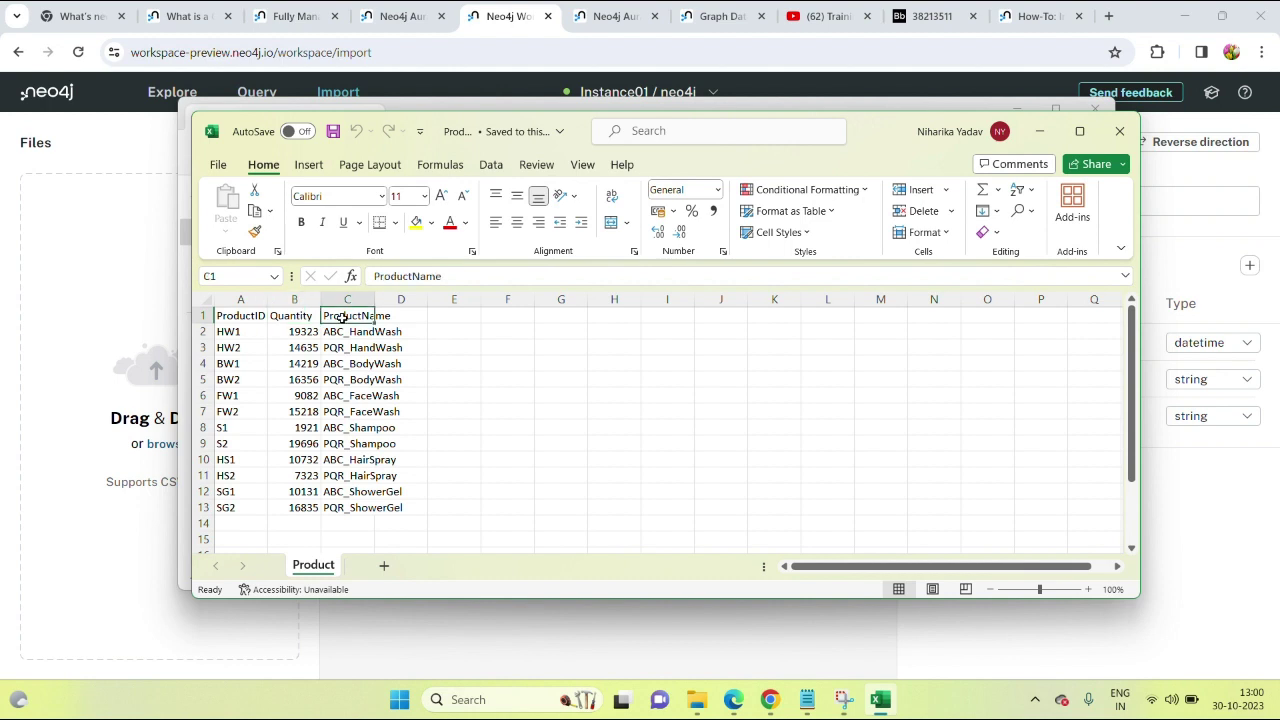
click(242, 316)
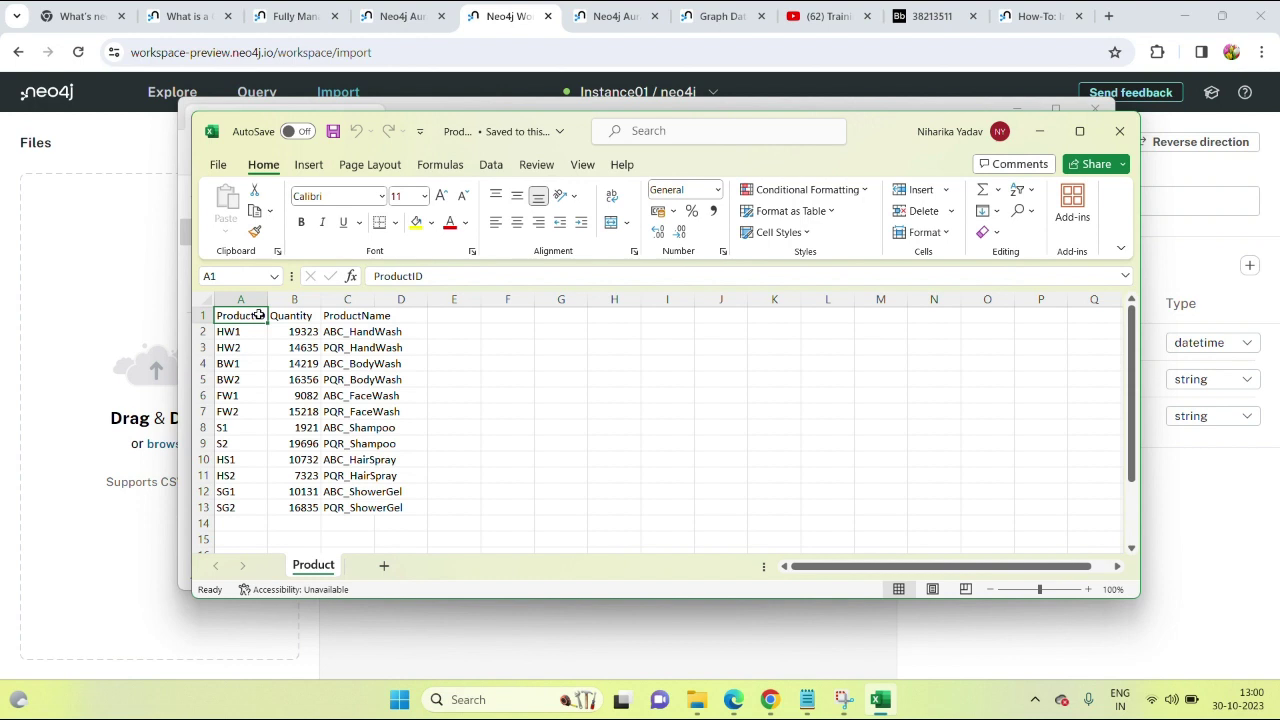
- Switch to Neo4j Workspace to check the ManufacturedBy properties, and return to Excel to close the Product file
click(1197, 524)
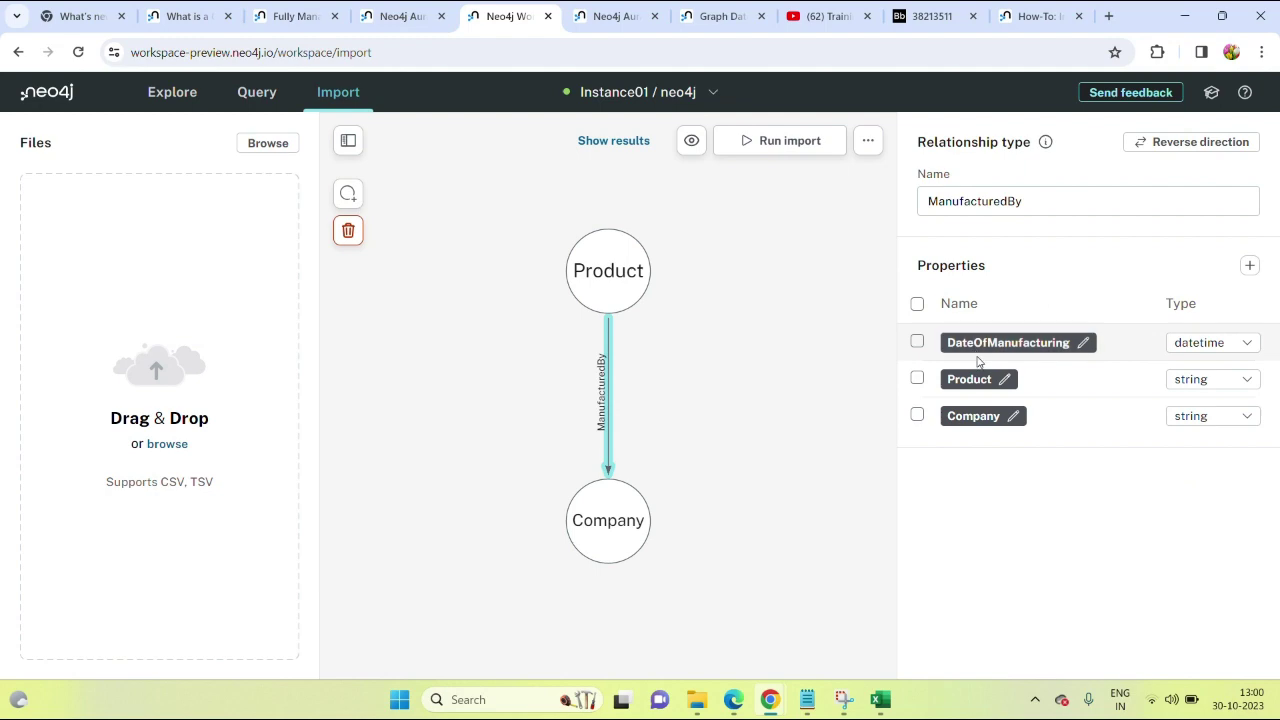
mouse_move(888, 710)
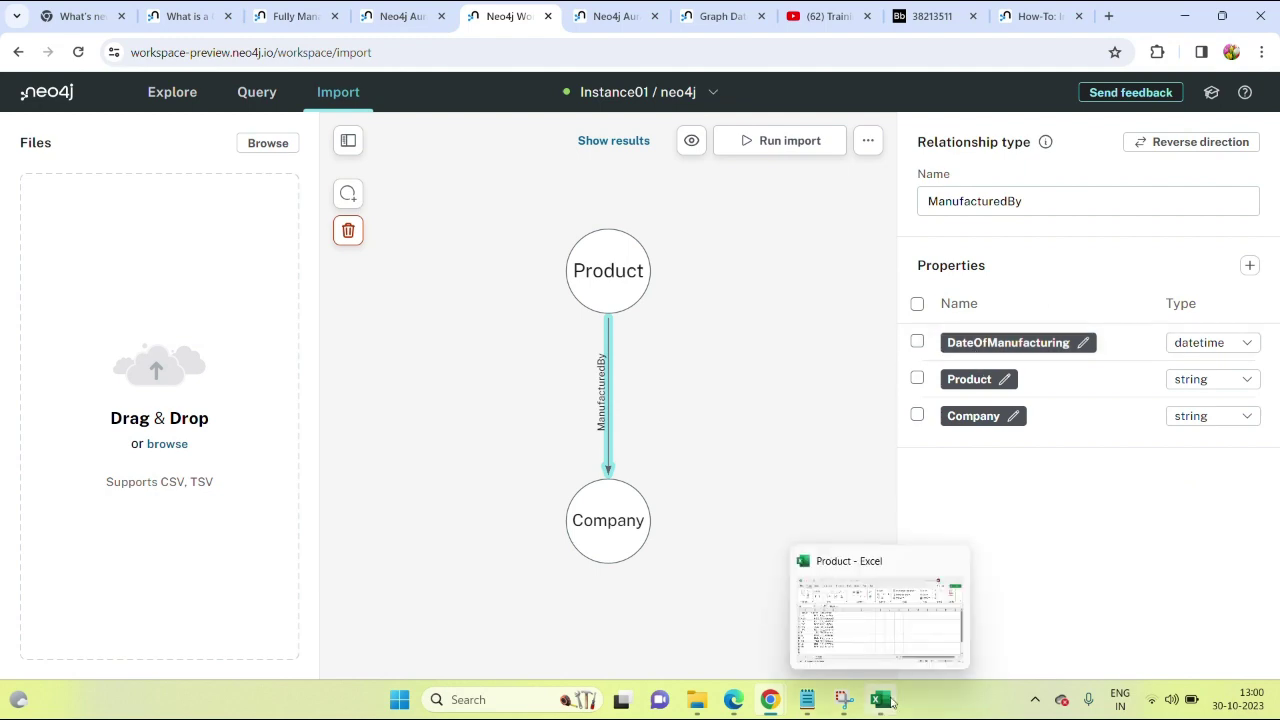
mouse_move(908, 592)
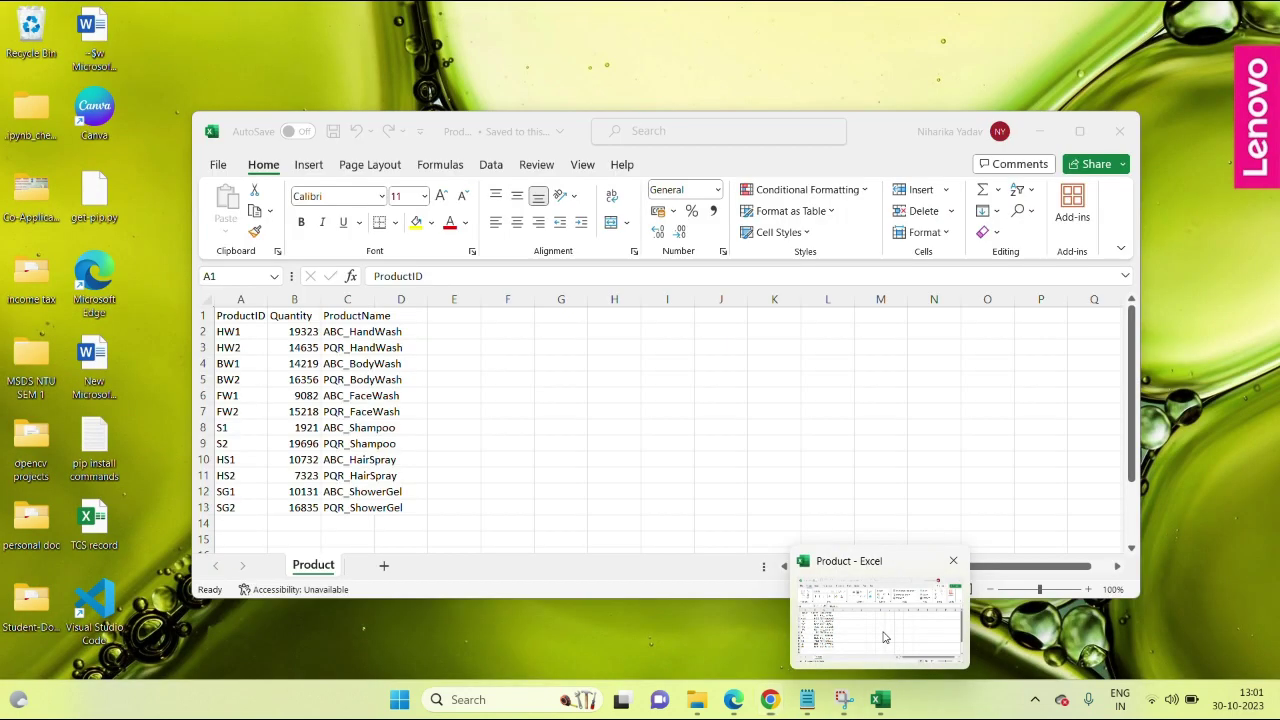
click(886, 632)
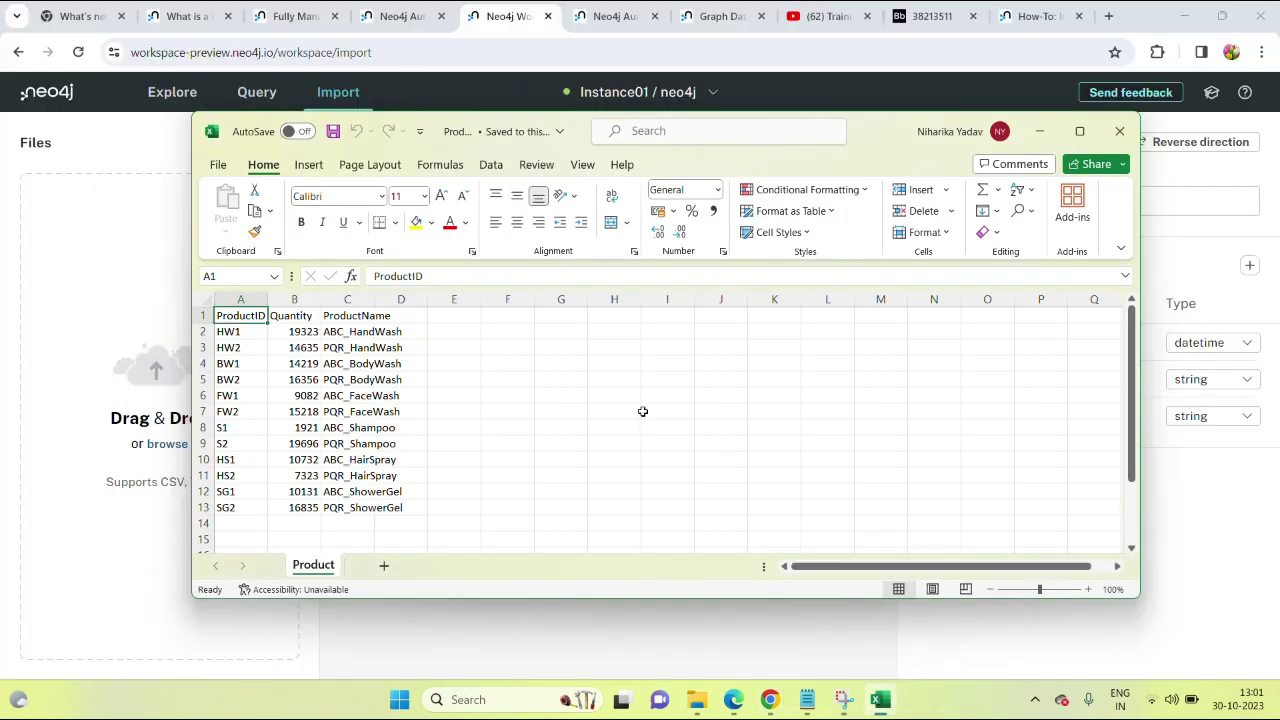
click(1120, 131)
- Open the Manufacturing Excel workbook from the Technical Review folder
mouse_move(838, 695)
mouse_move(795, 710)
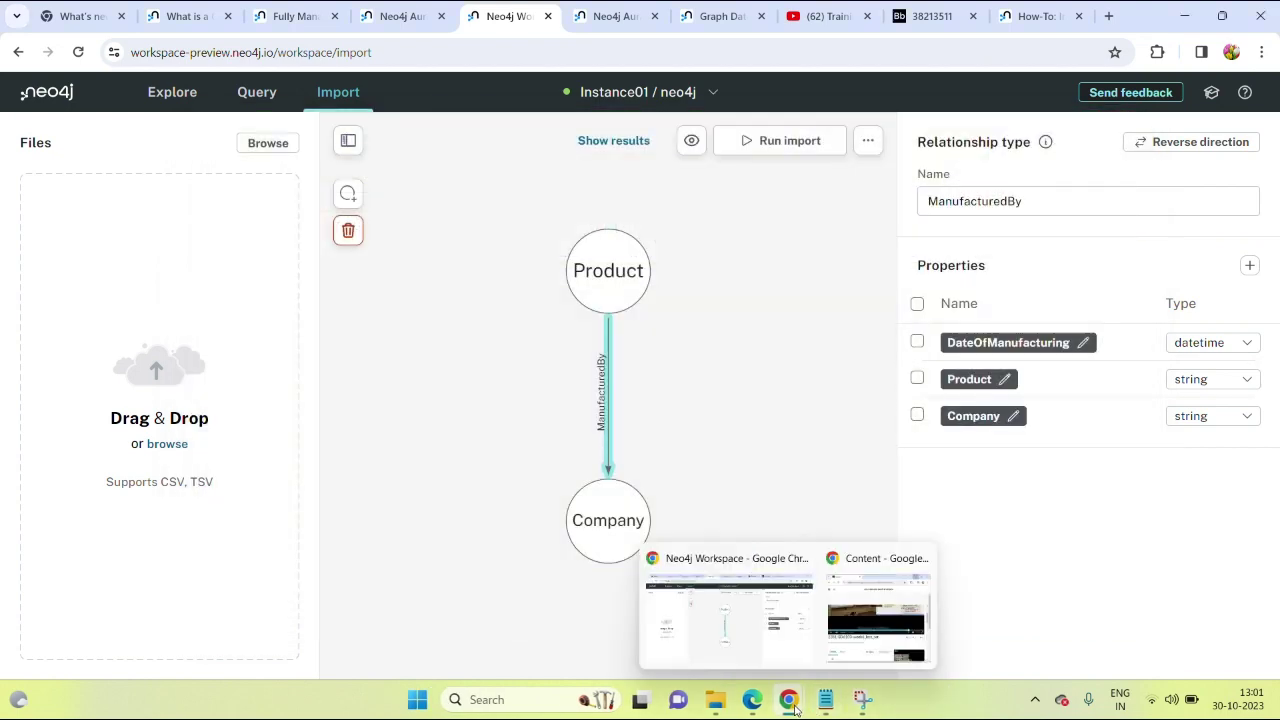
click(715, 700)
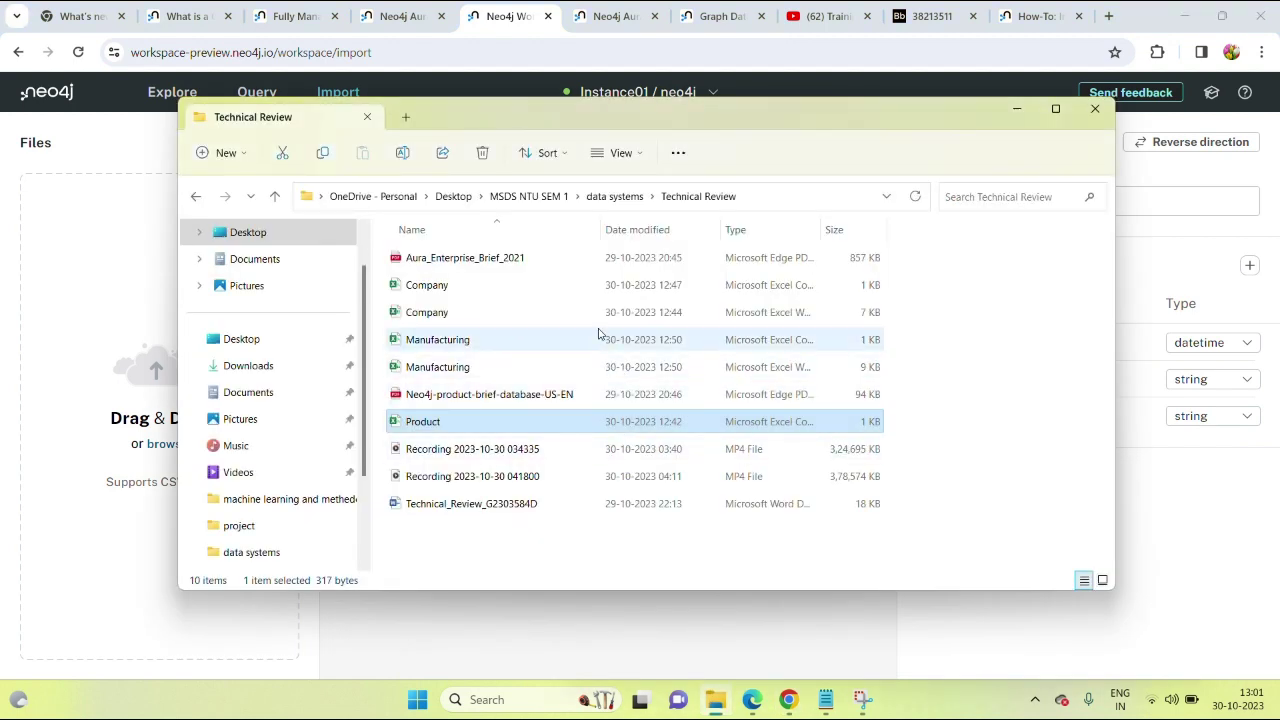
click(599, 369)
double_click(599, 369)
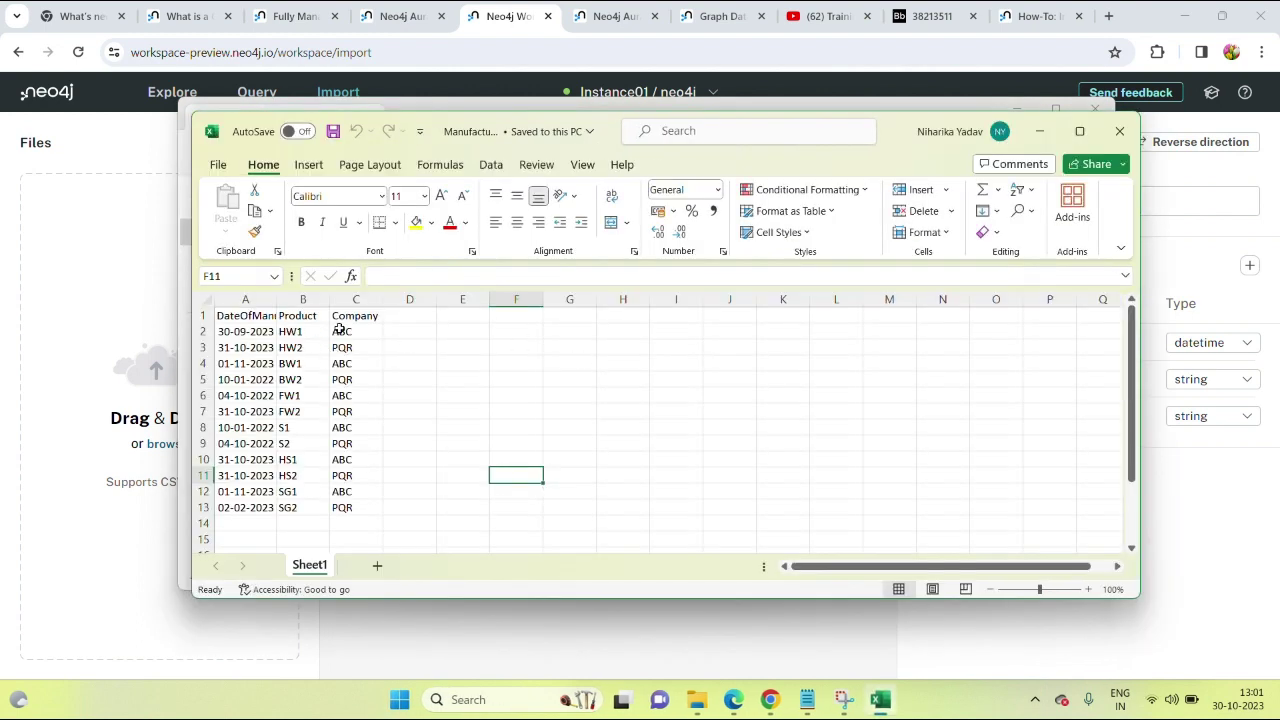
- Format the dates in A2:A13 with the 2012-03-14 date type, and save and close the Manufacturing workbook
click(250, 332)
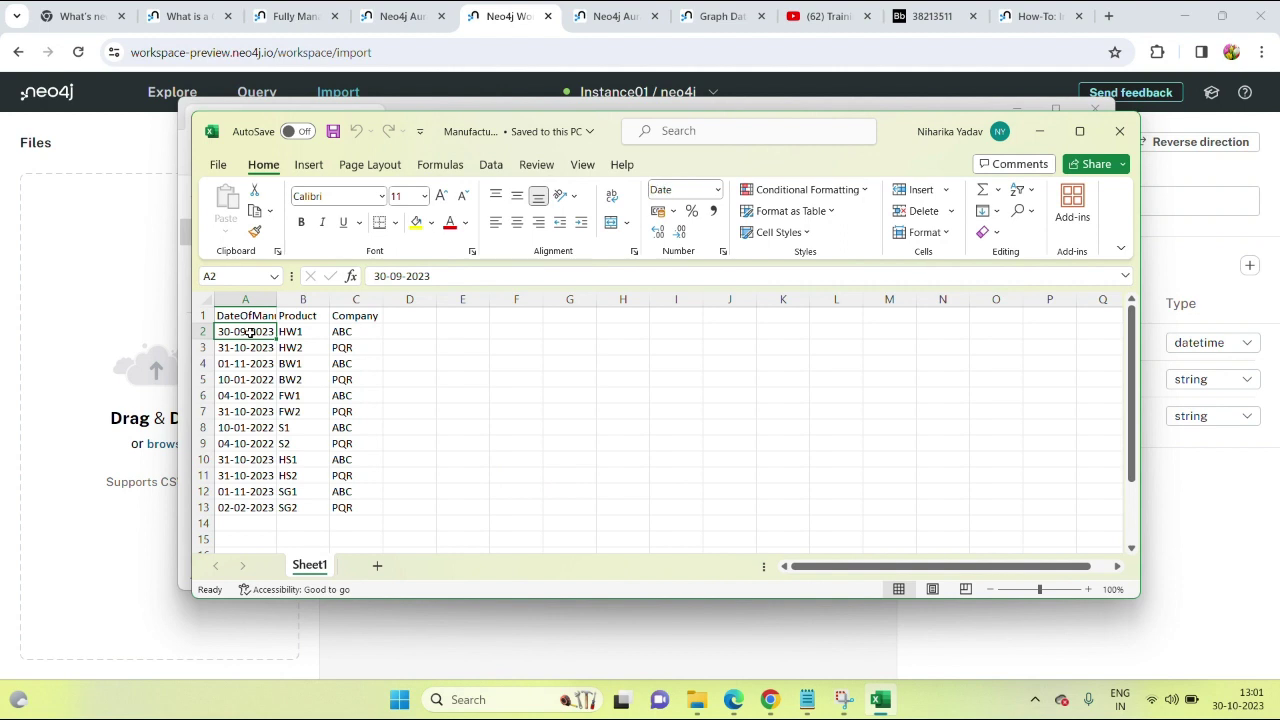
drag(250, 332, 243, 508)
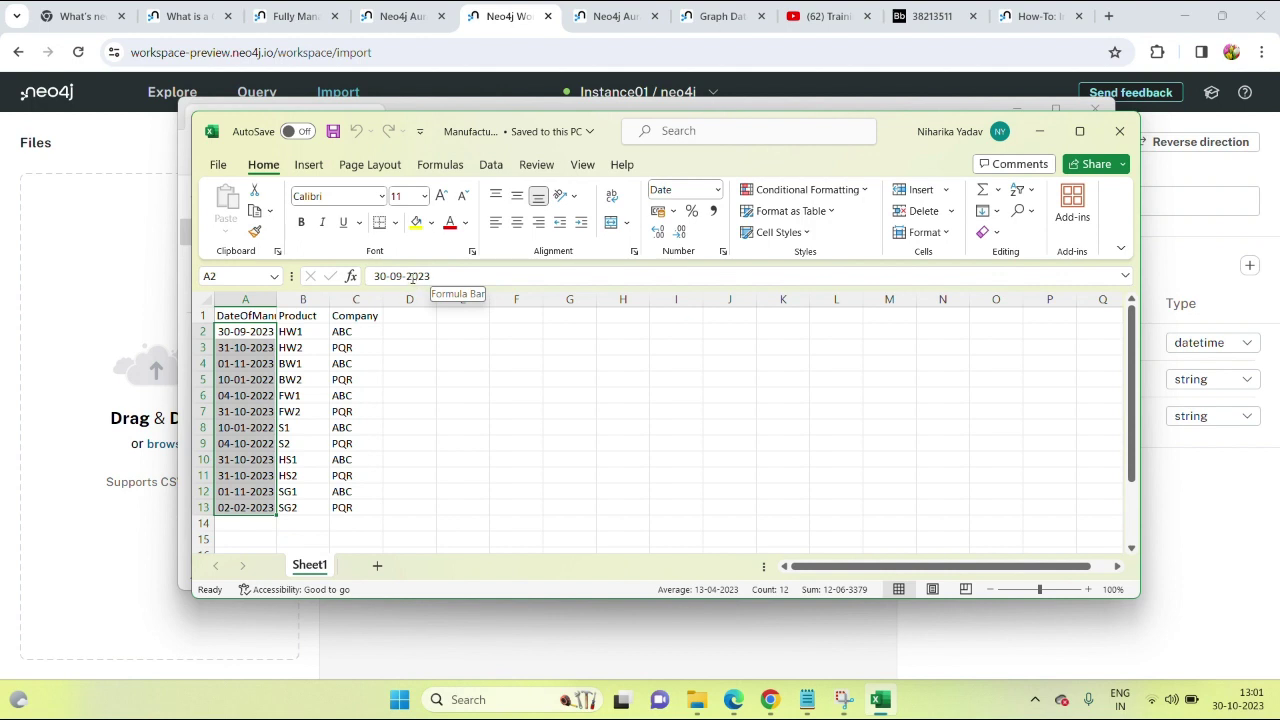
click(719, 191)
scroll(725, 543, down, 1)
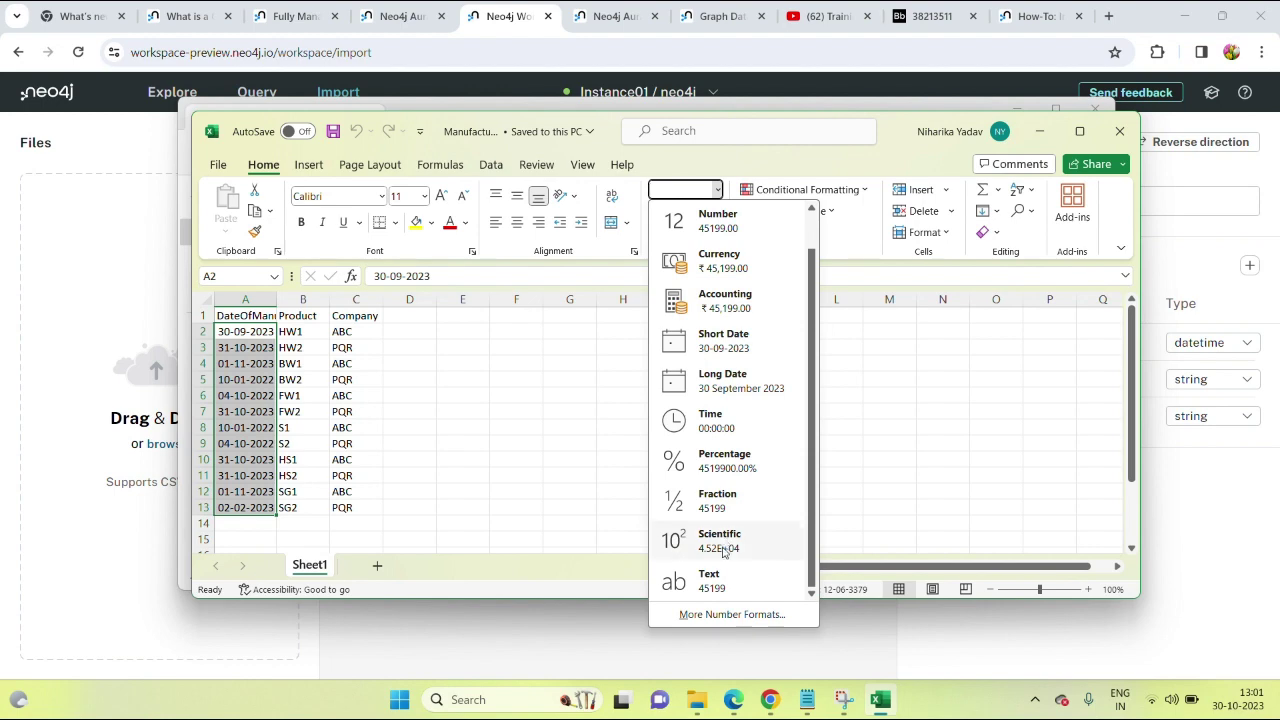
click(710, 614)
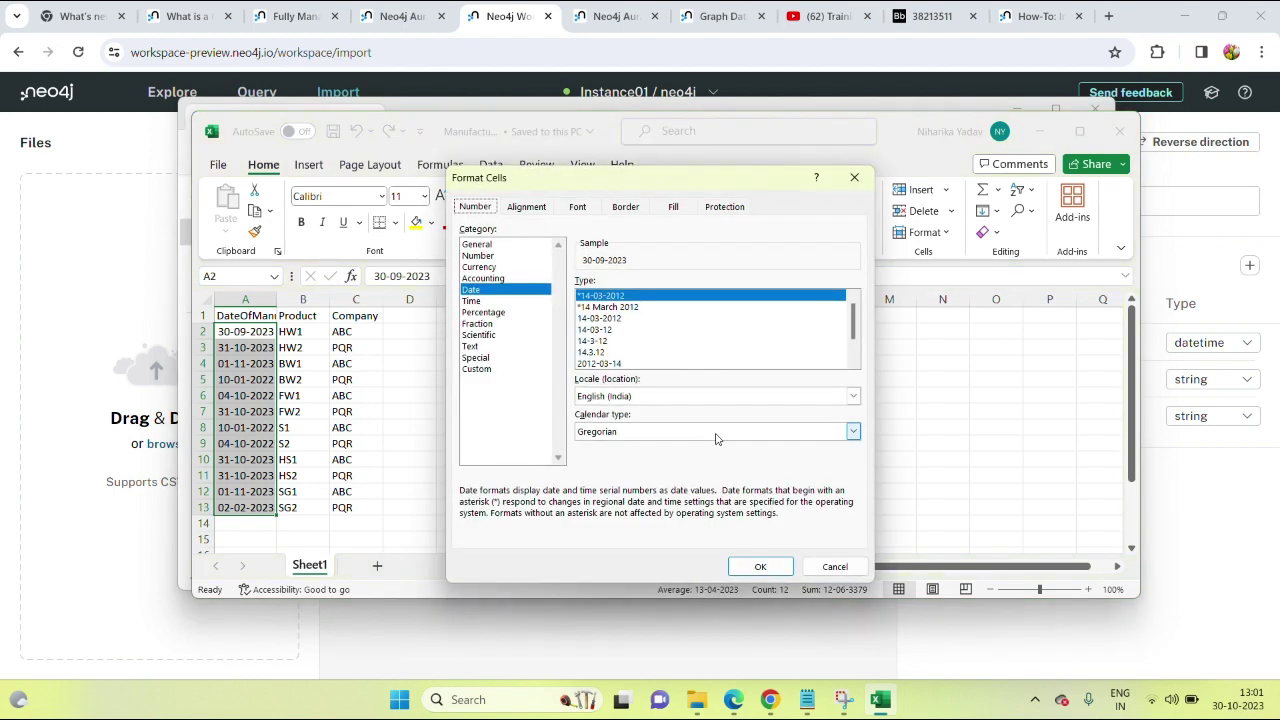
click(623, 364)
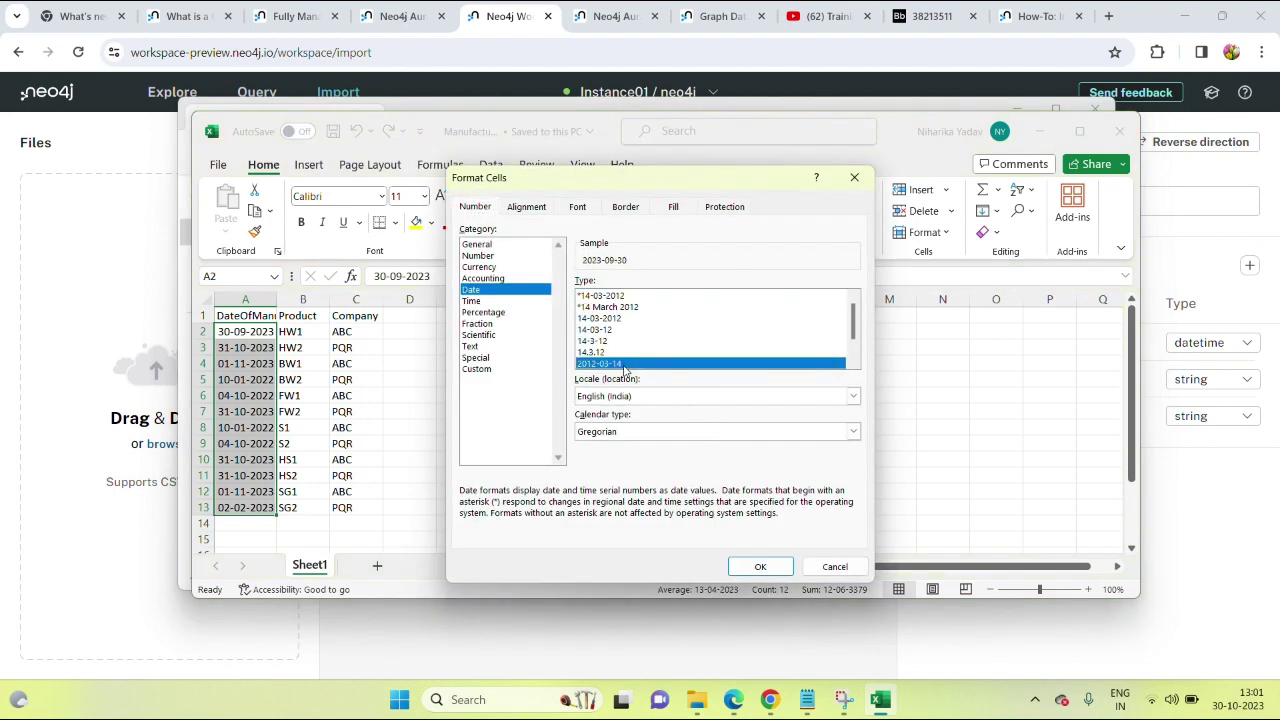
click(760, 567)
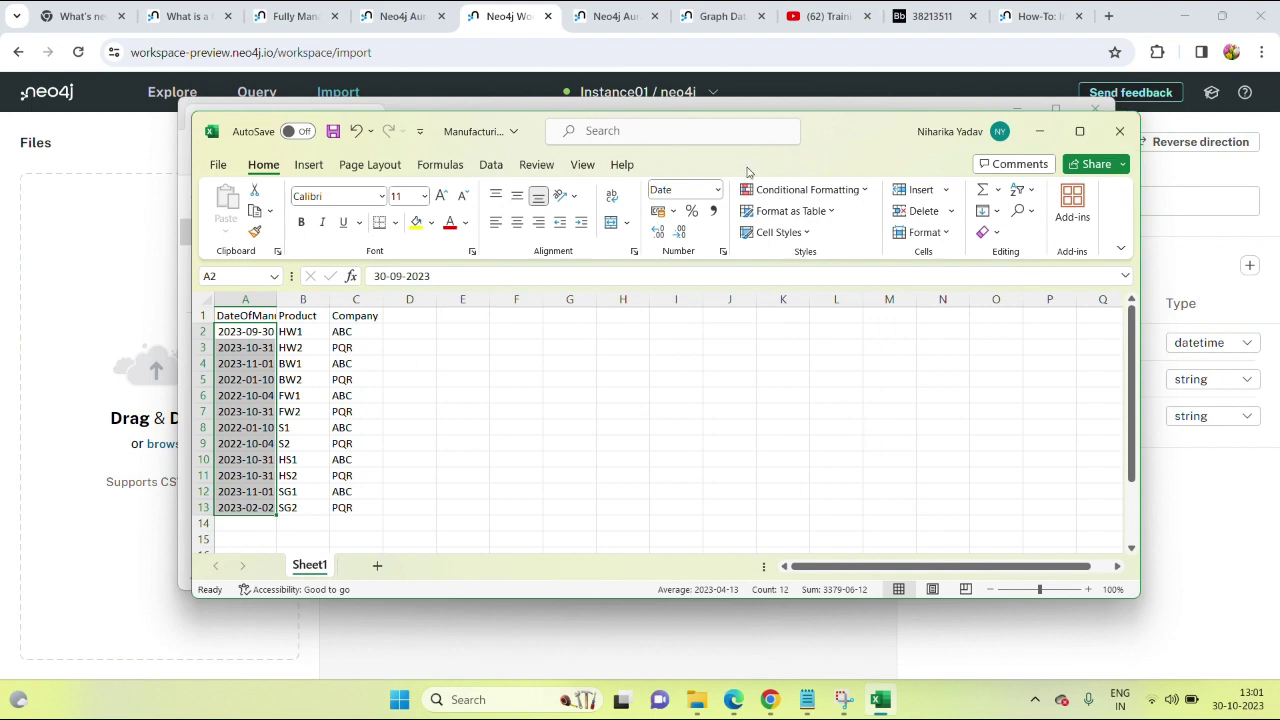
key(ctrl+s)
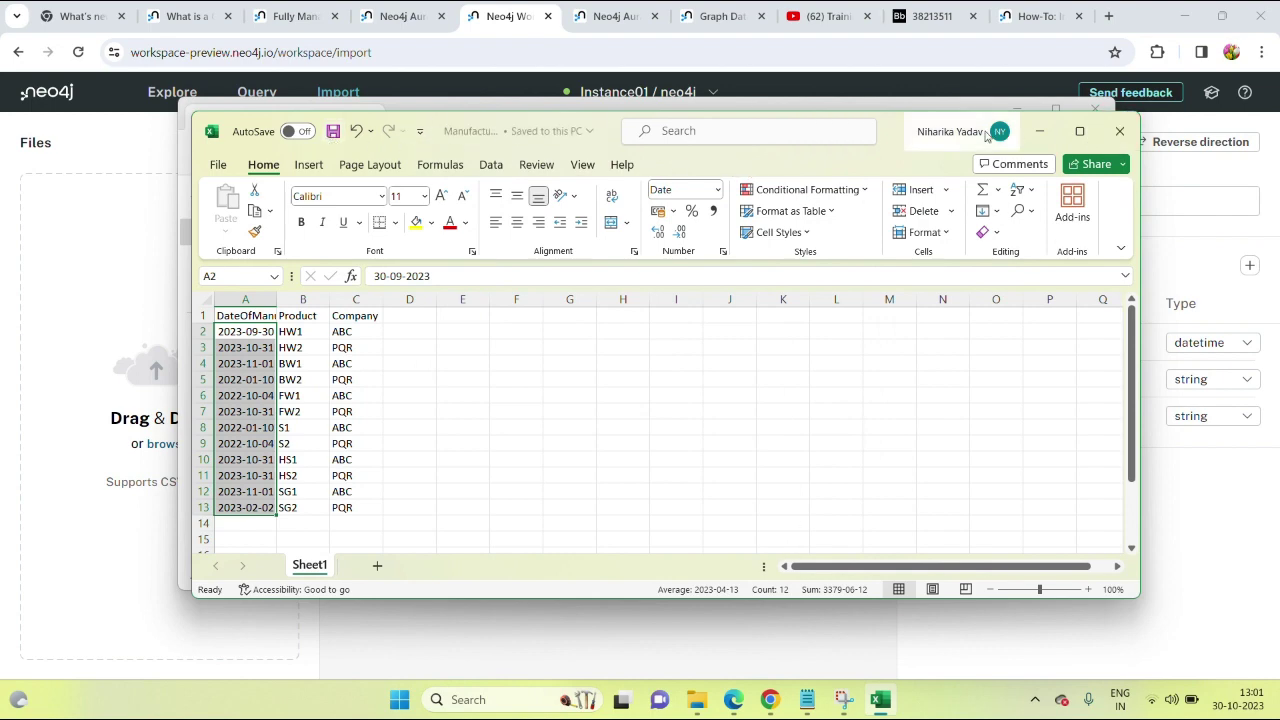
click(1119, 131)
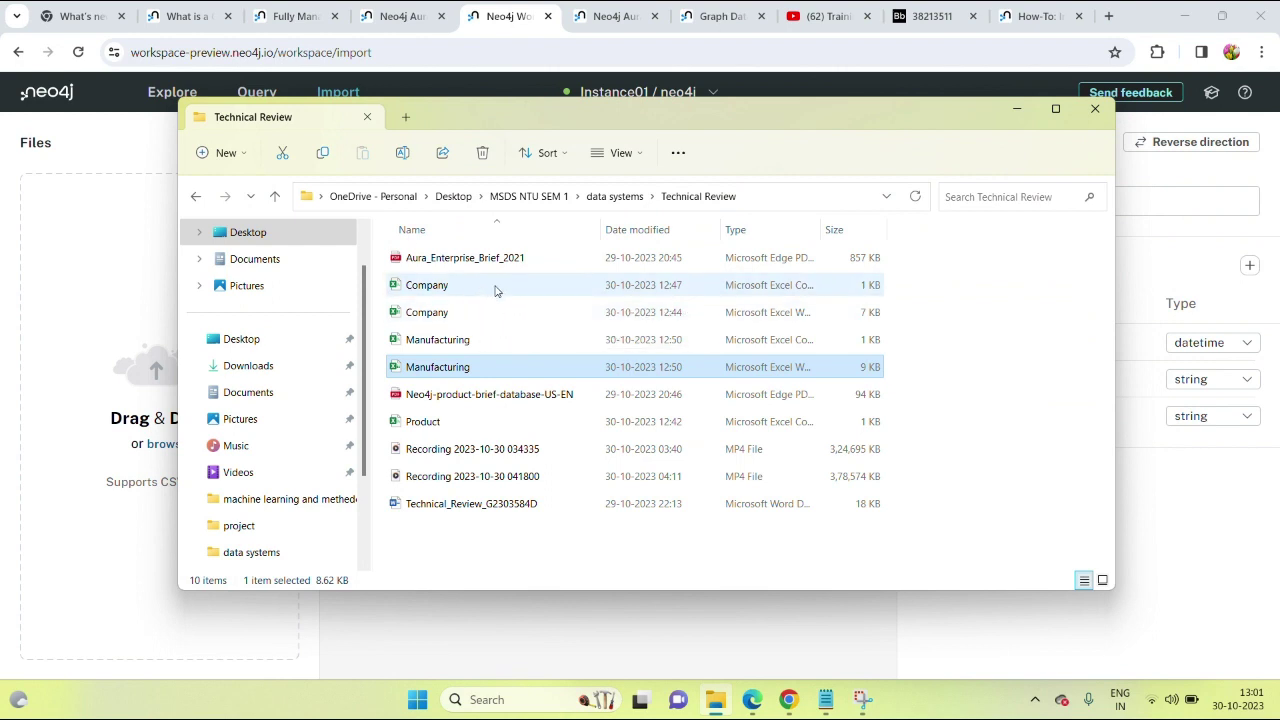
- Open the Company CSV file to check its CompanyName and Pincode columns, and close it and the Technical Review folder
double_click(495, 289)
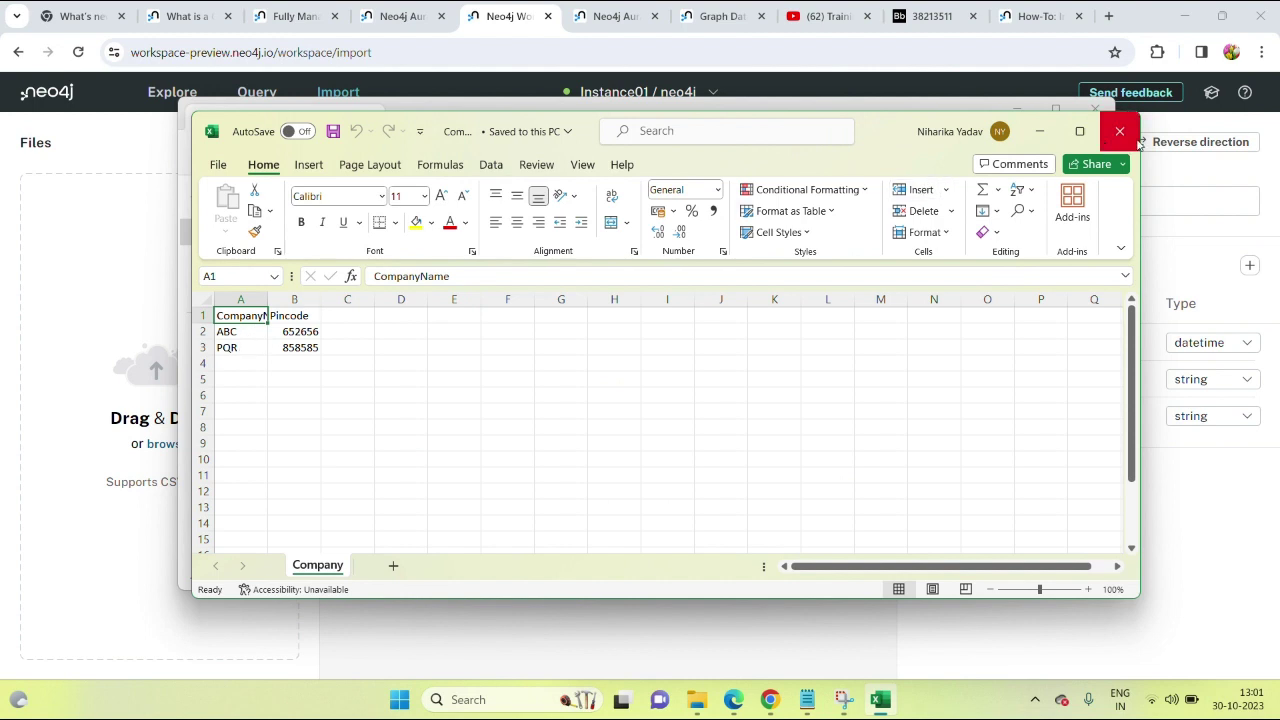
click(1136, 141)
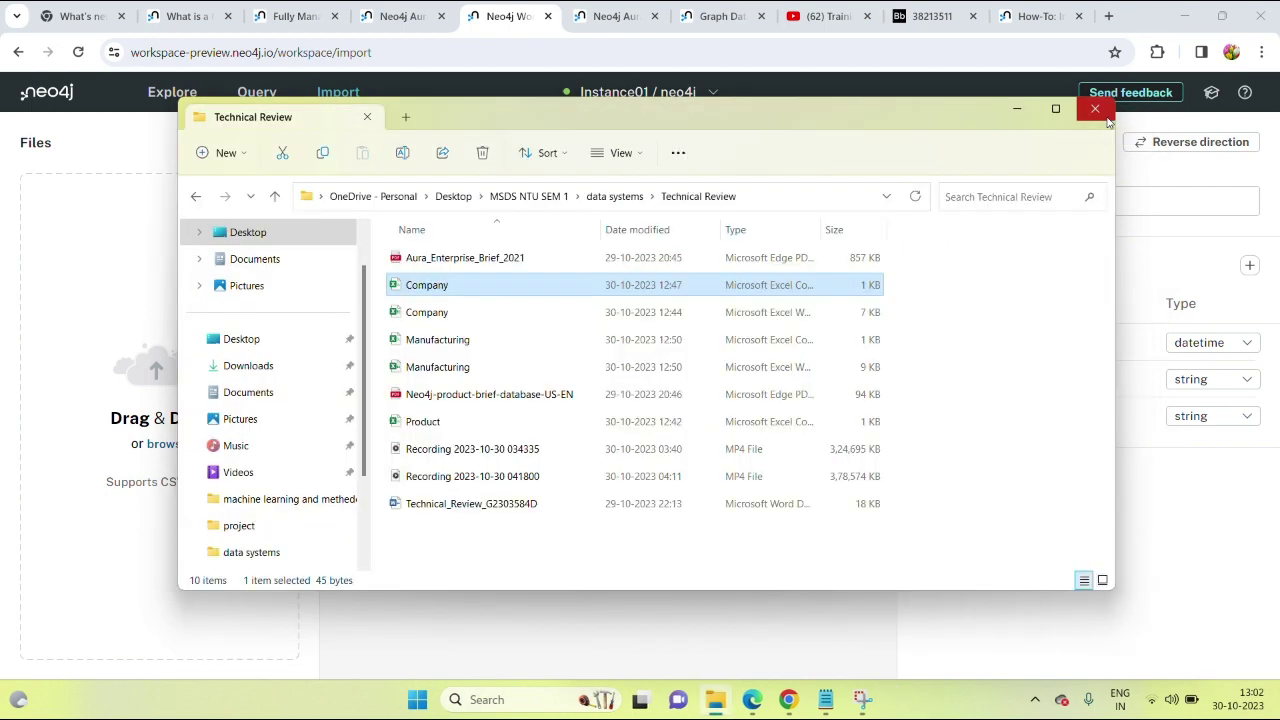
click(1105, 115)
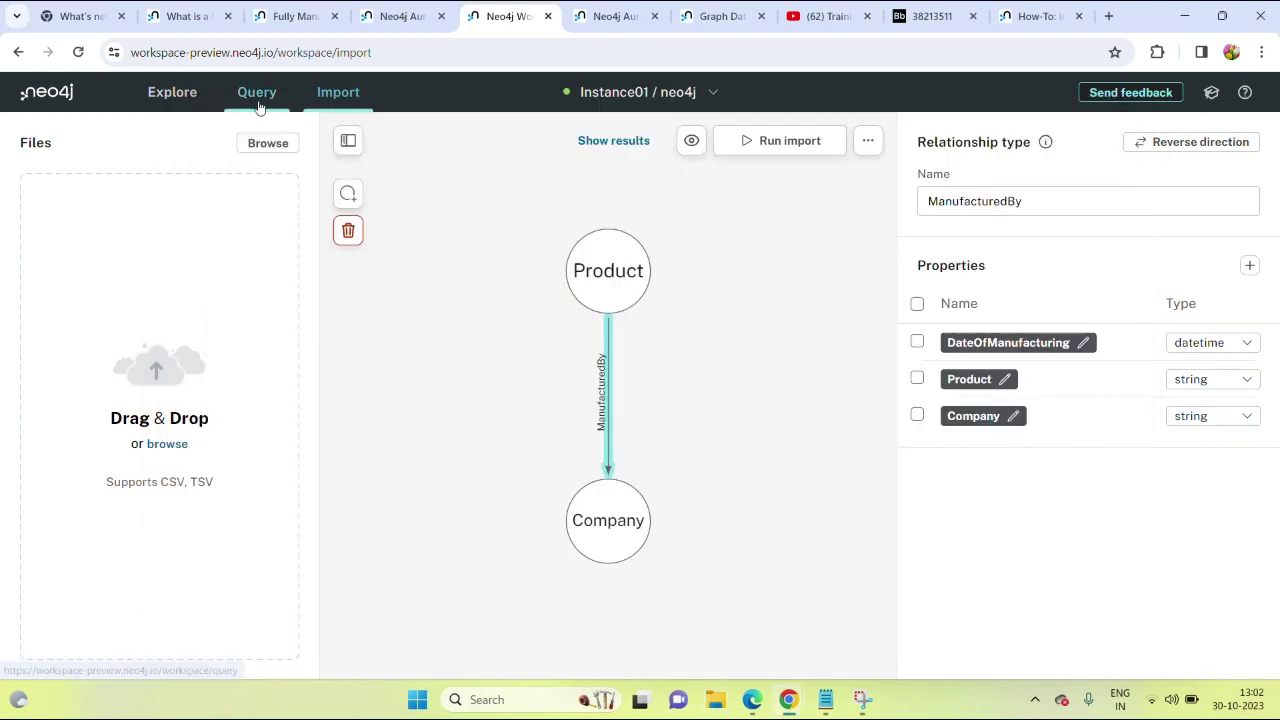
- Add the Company, Manufacturing and Product CSV files from the Technical Review folder to the import files
click(265, 143)
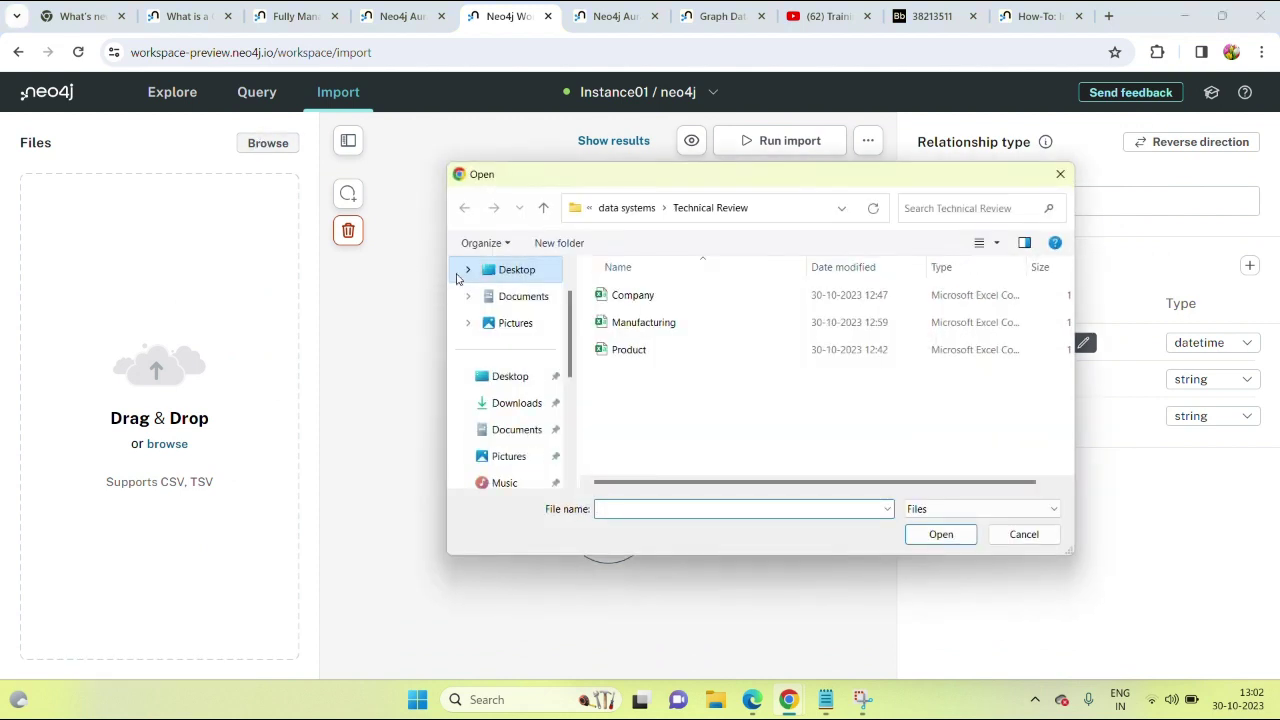
click(613, 304)
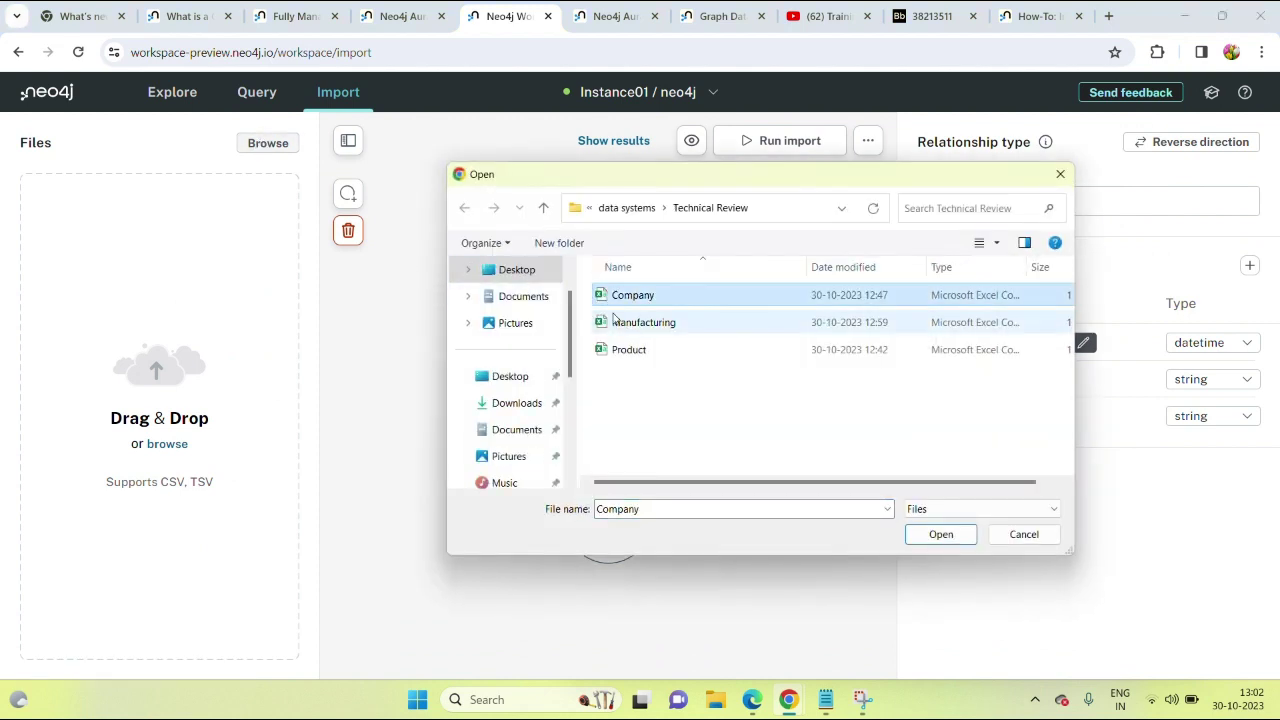
ctrl+click(614, 322)
ctrl+click(616, 350)
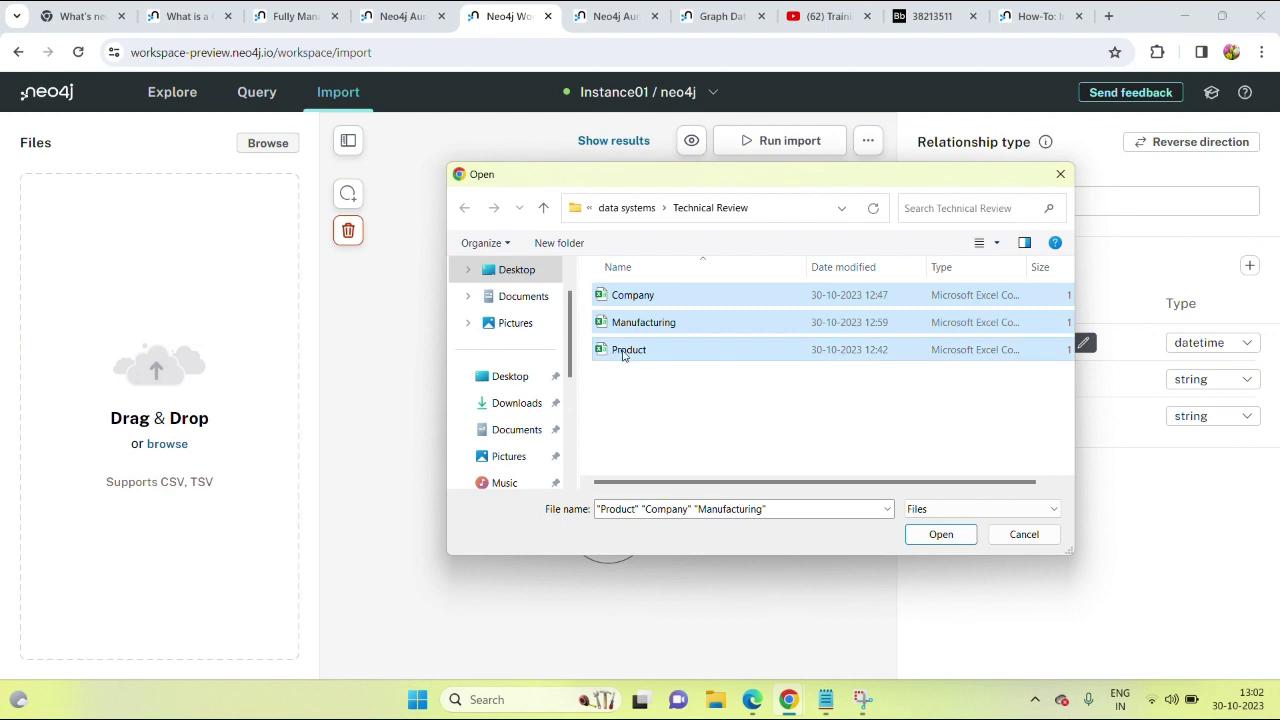
click(934, 537)
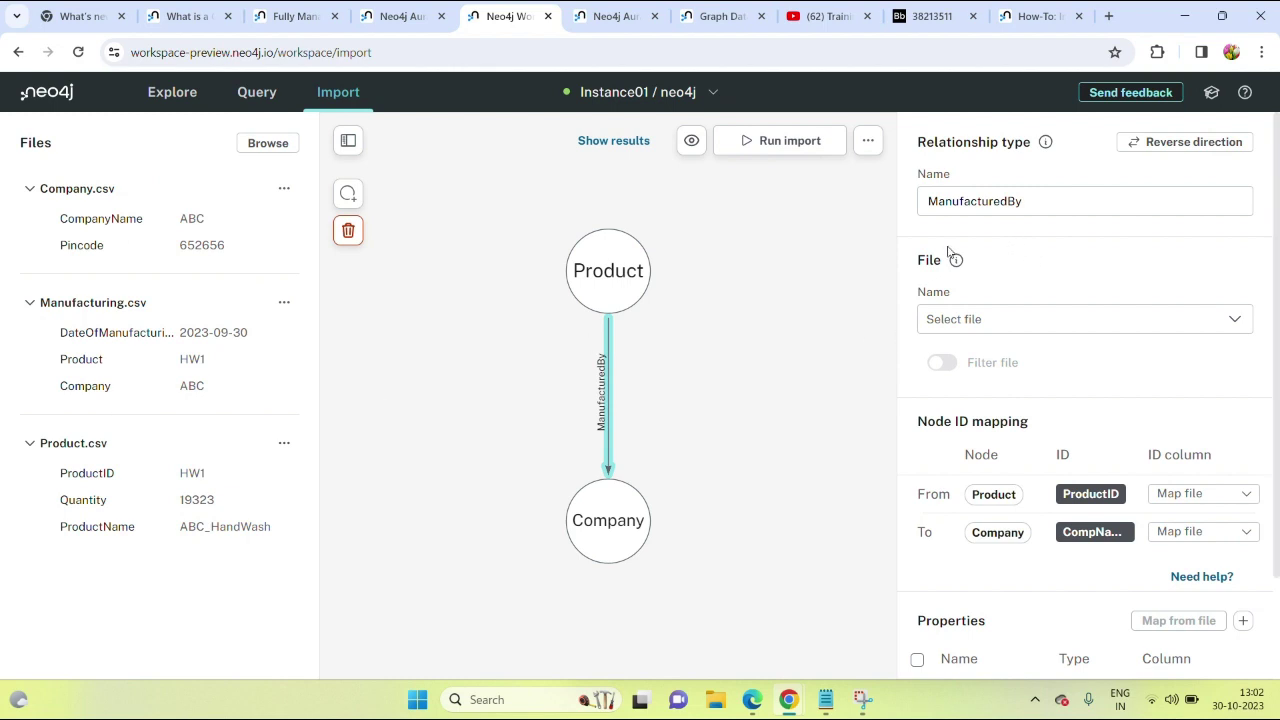
- Remove Company.csv, Manufacturing.csv and Product.csv from the import files, and select the Company node
scroll(942, 319, down, 1)
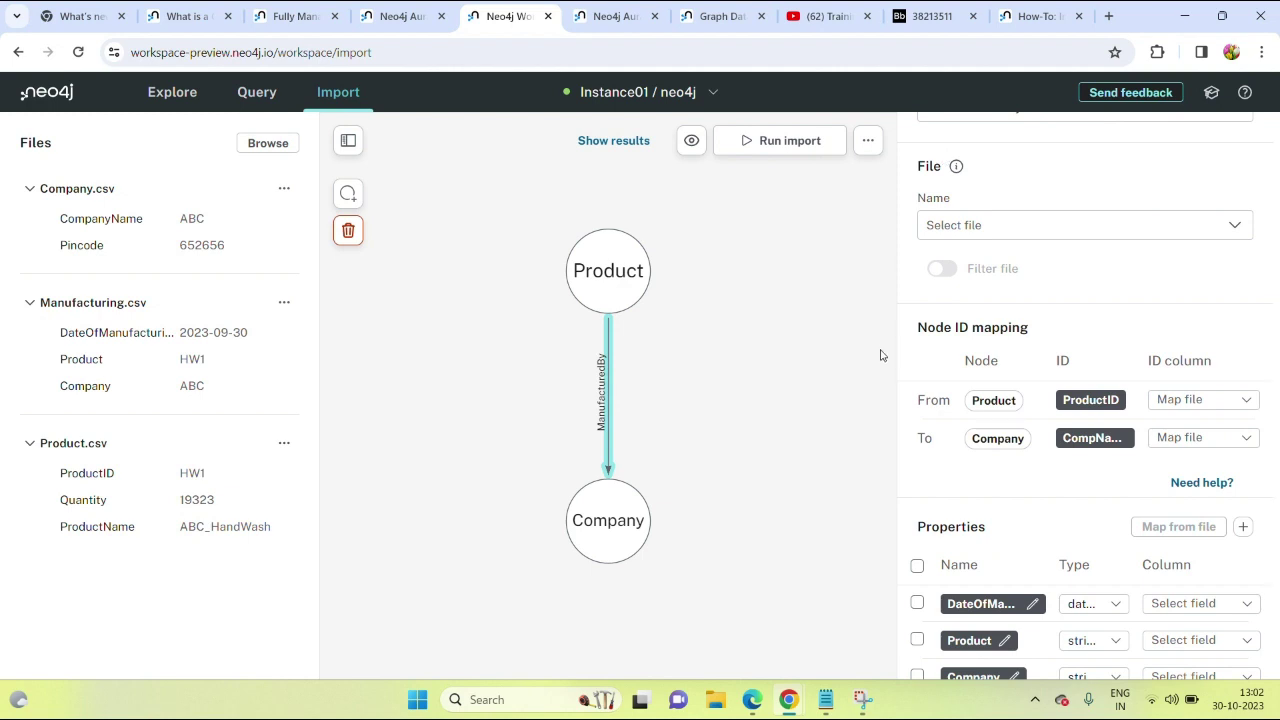
click(282, 189)
click(281, 236)
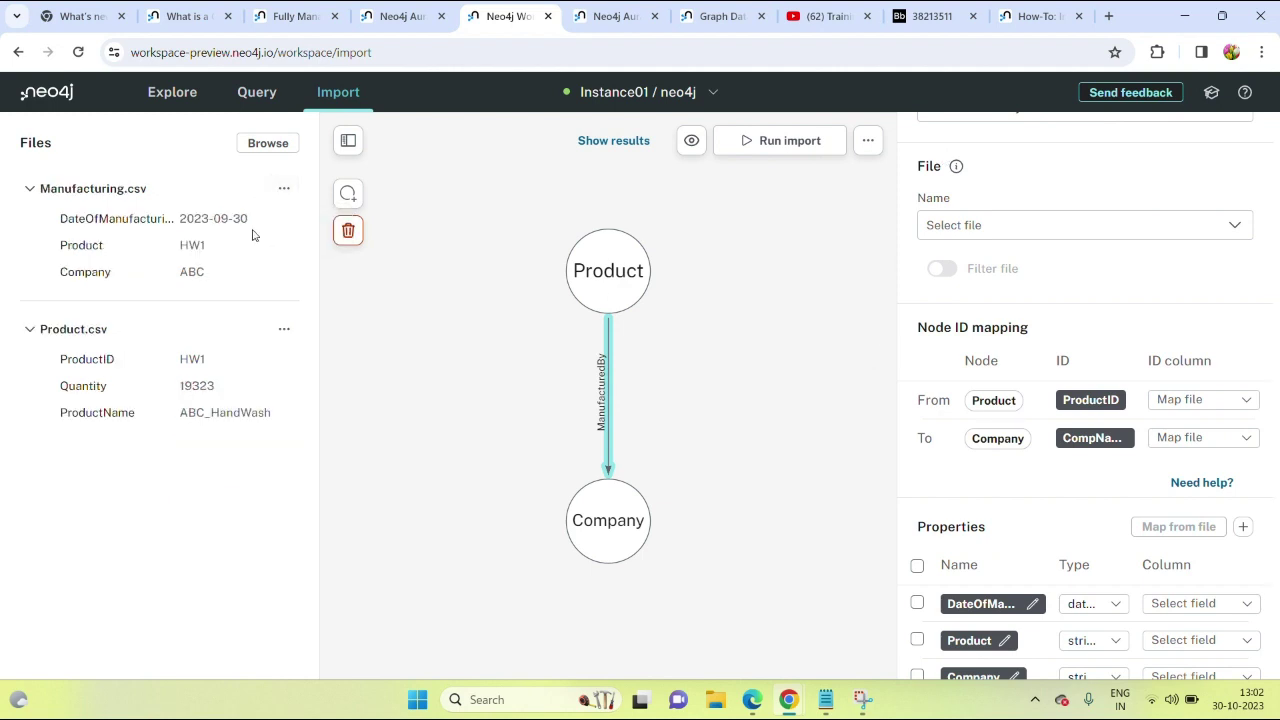
click(603, 538)
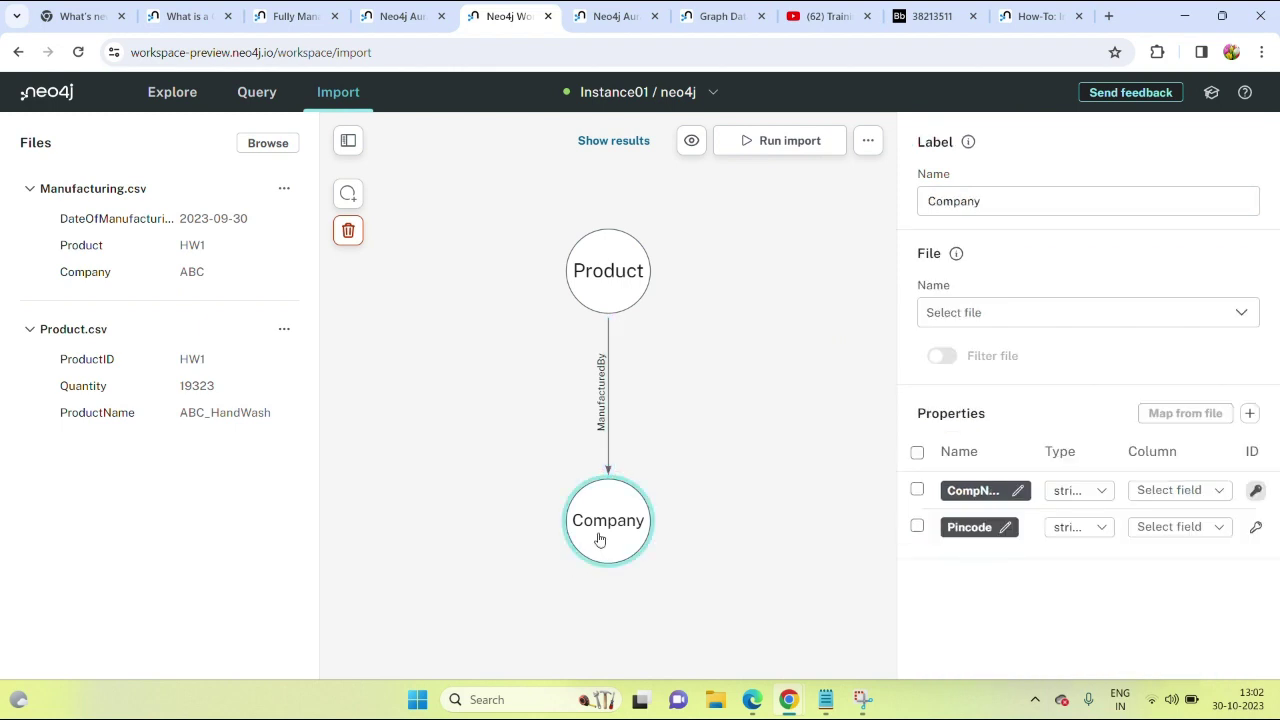
click(282, 190)
click(282, 227)
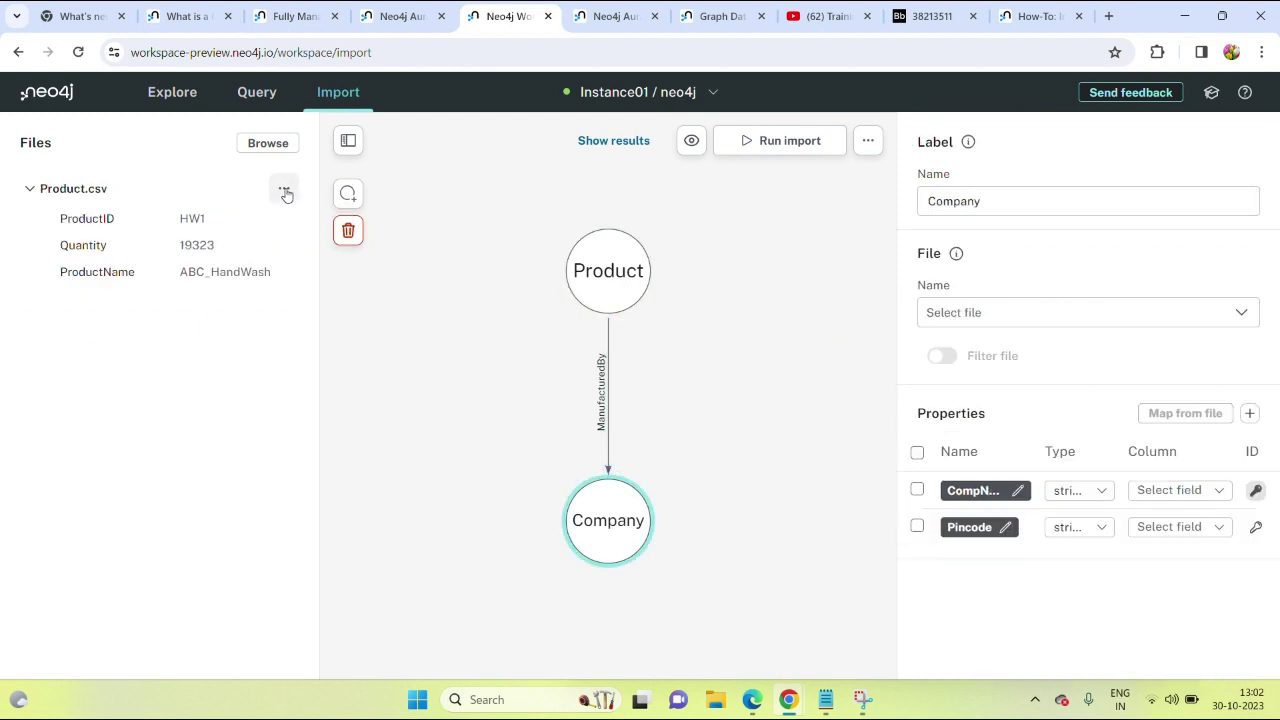
click(285, 192)
click(293, 224)
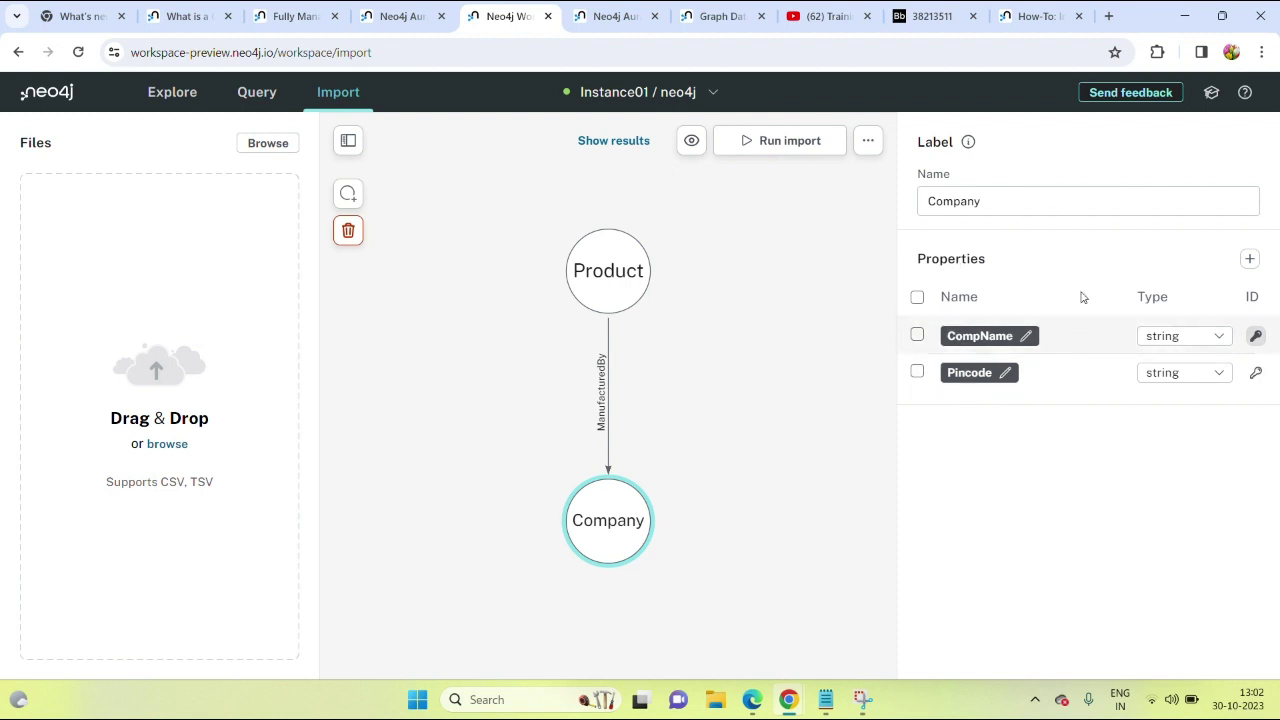
- Load the Company, Manufacturing and Product CSV files together into the empty import file list
click(244, 143)
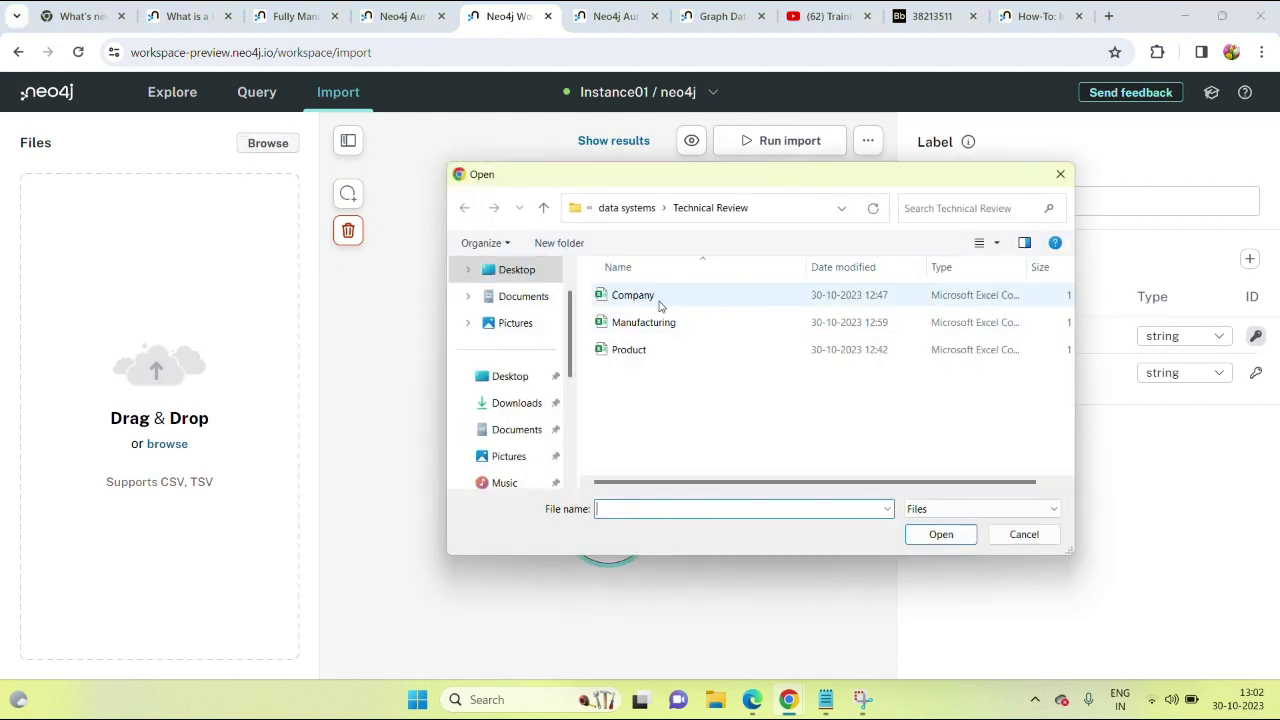
click(659, 300)
ctrl+click(655, 326)
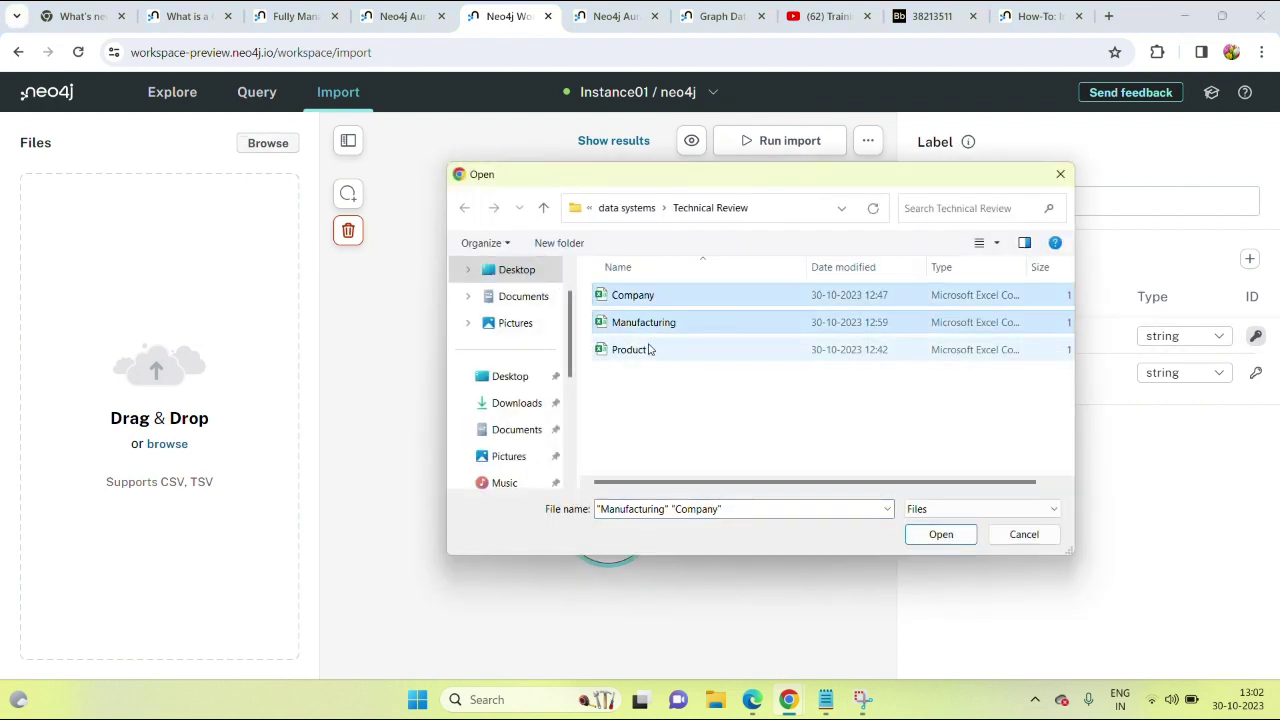
ctrl+click(654, 349)
click(940, 534)
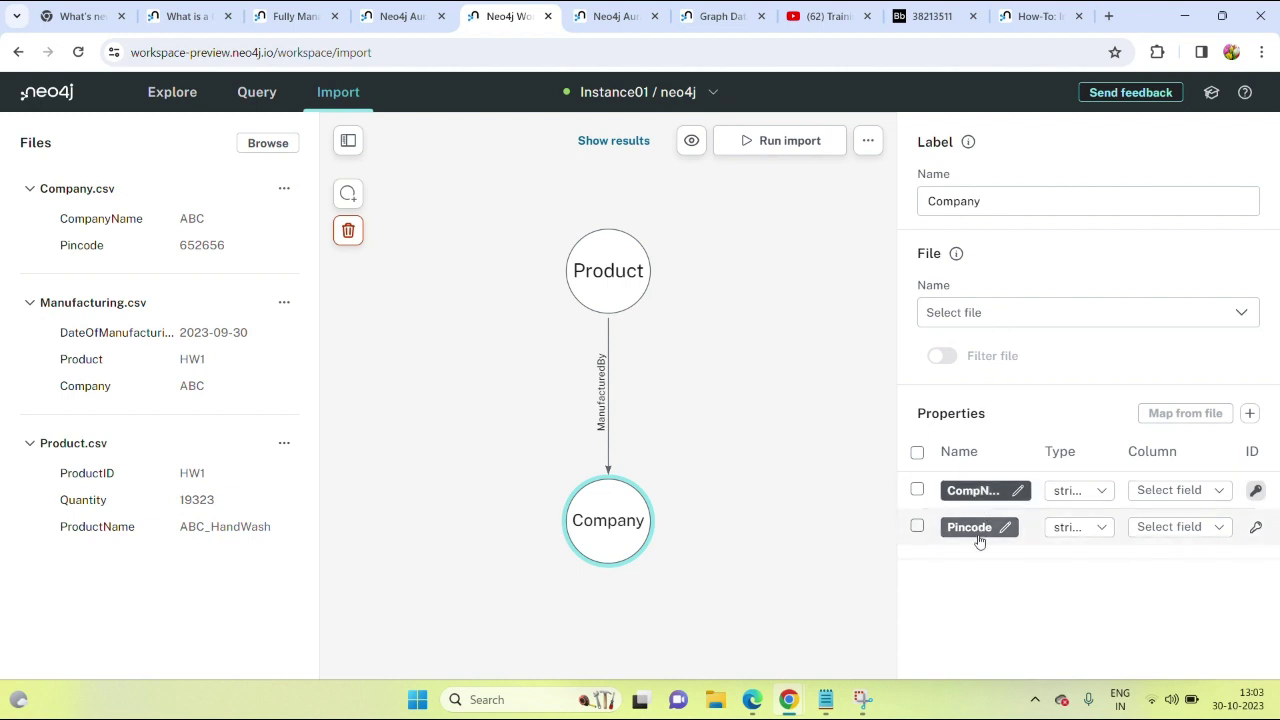
- Map the Company node to Company.csv, linking CompName to the CompanyName column and Pincode to the Pincode column
click(1060, 314)
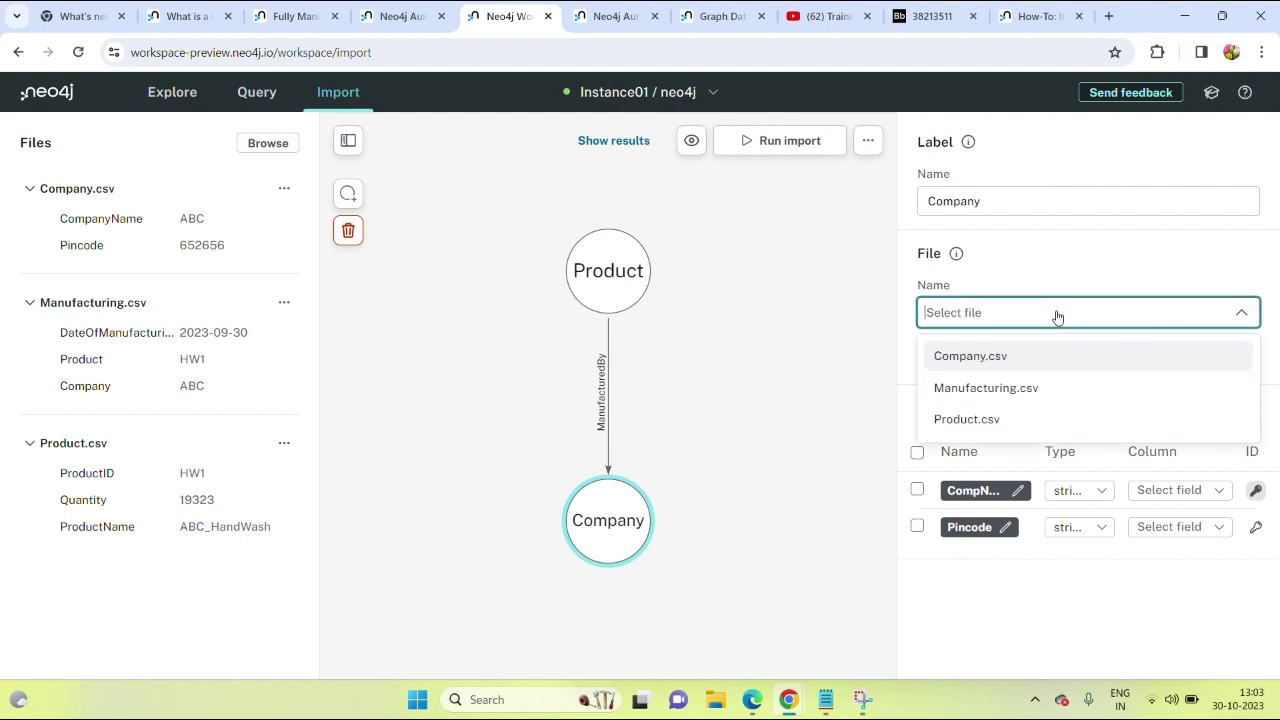
click(1029, 364)
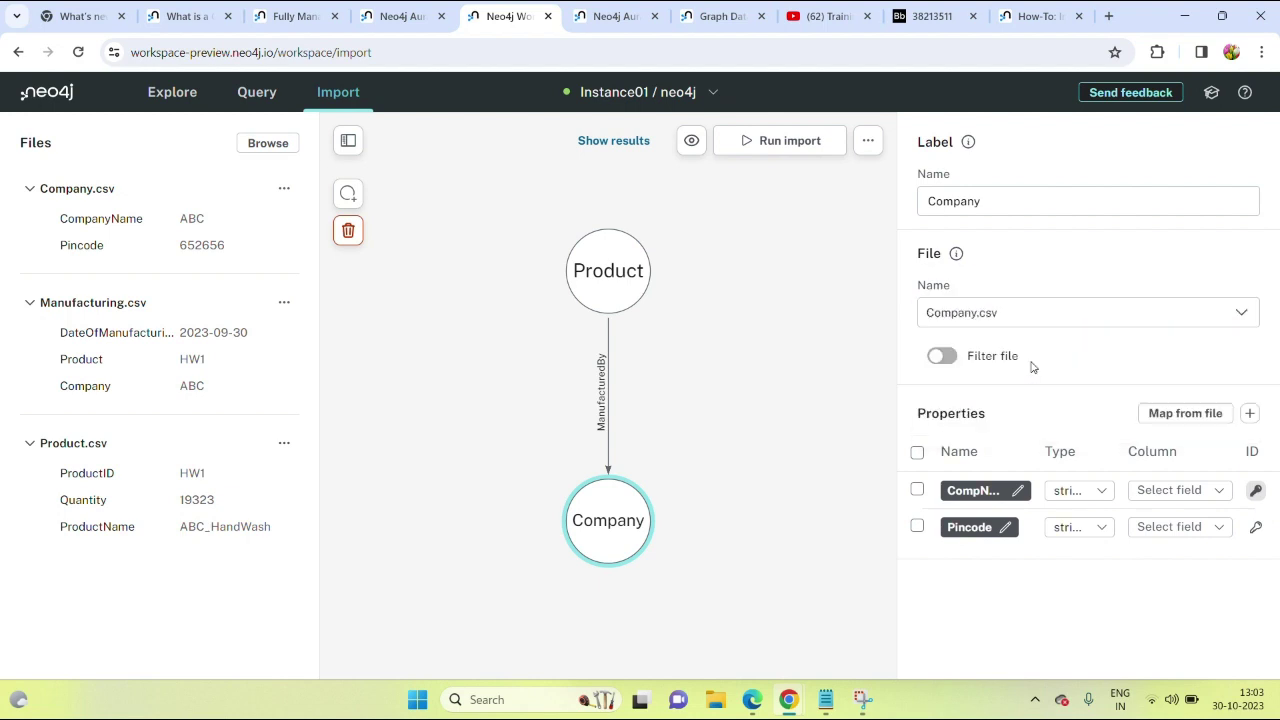
click(1151, 493)
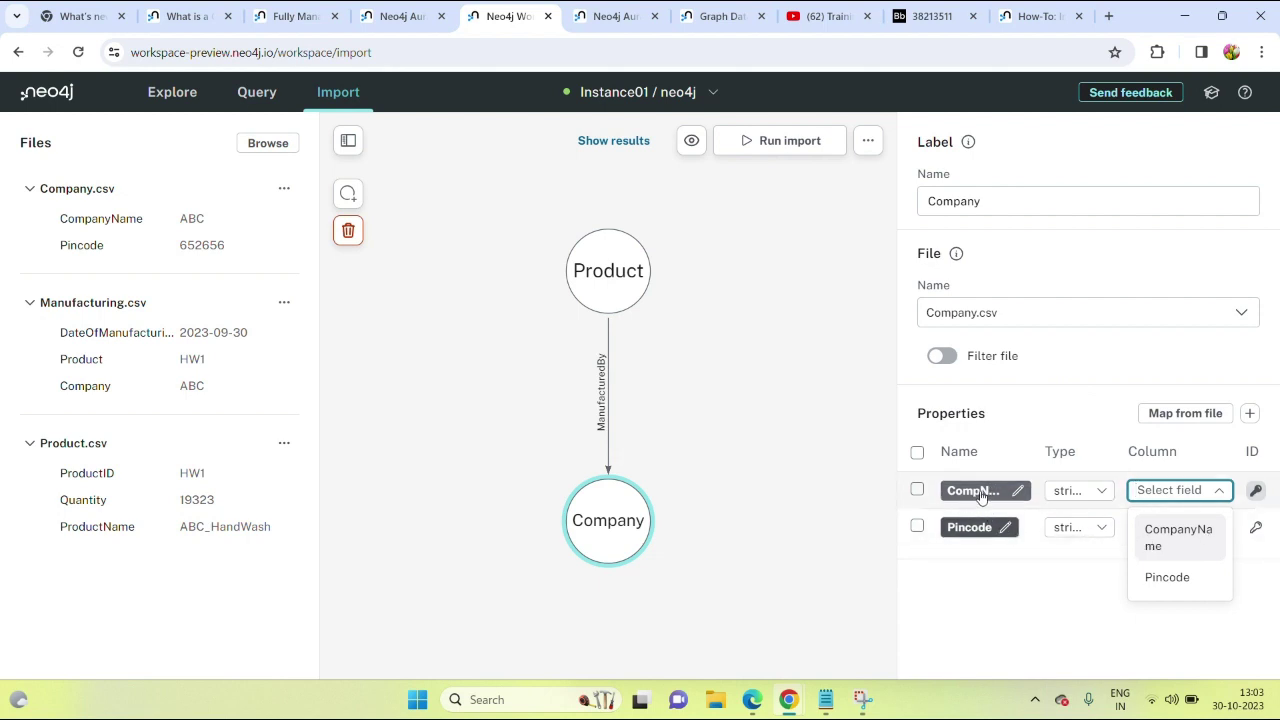
click(1176, 545)
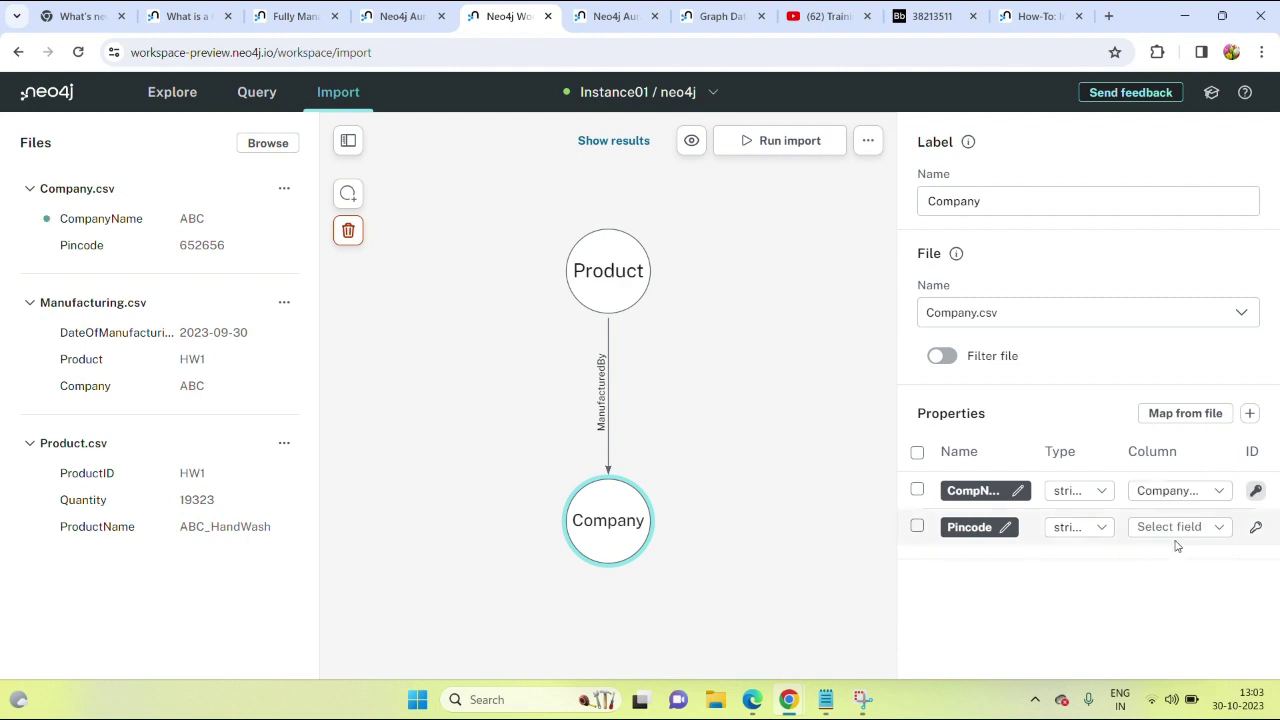
click(1185, 530)
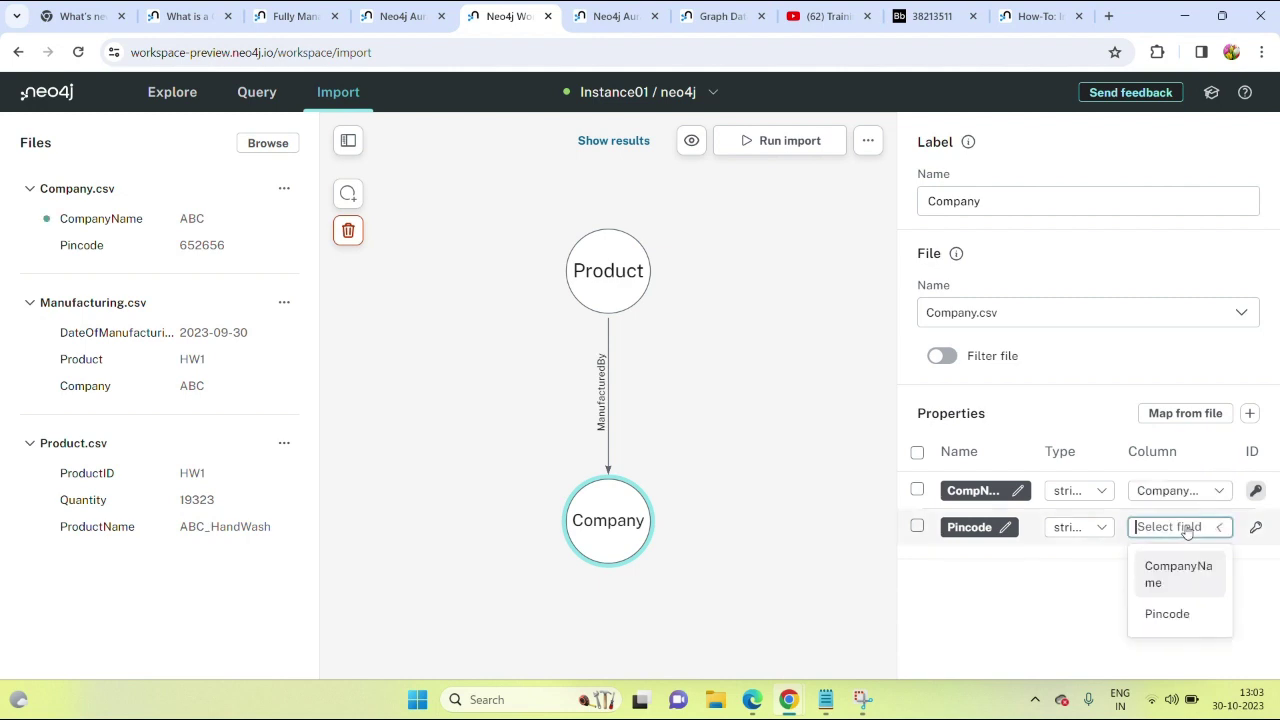
click(1168, 614)
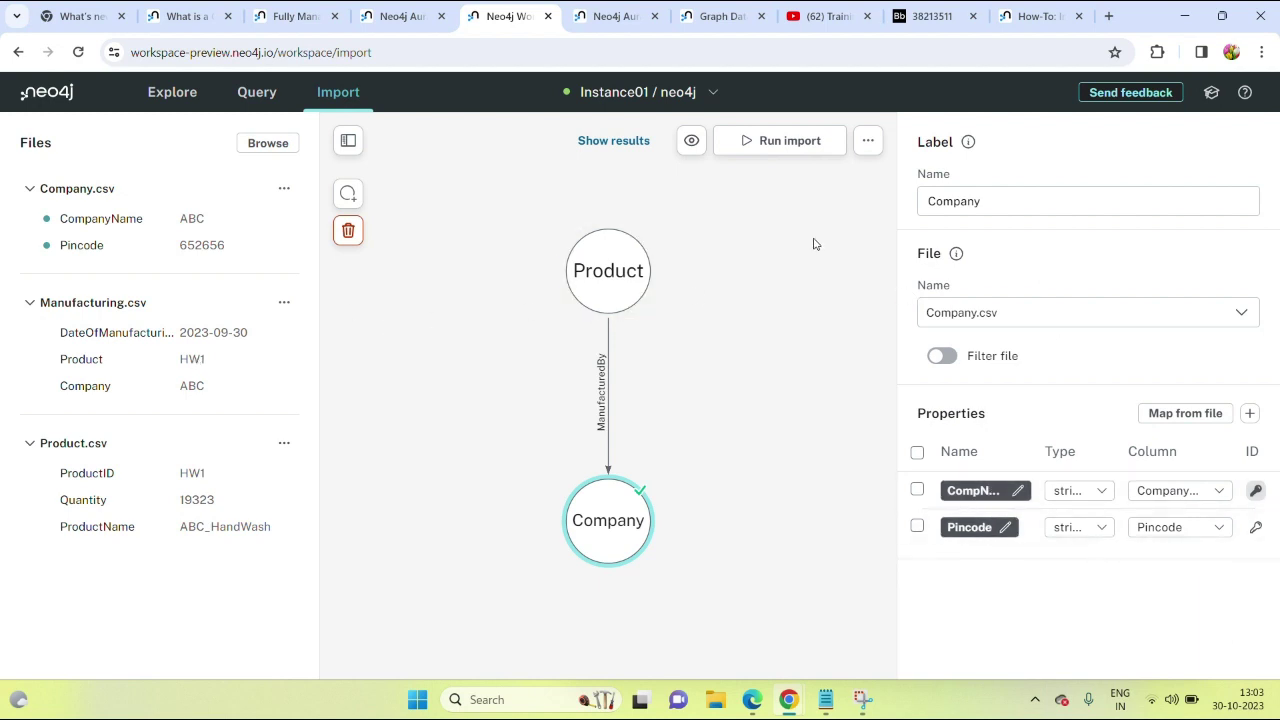
- Try running the import with the Product node unmapped, and assign Product.csv as the Product node's file
click(620, 279)
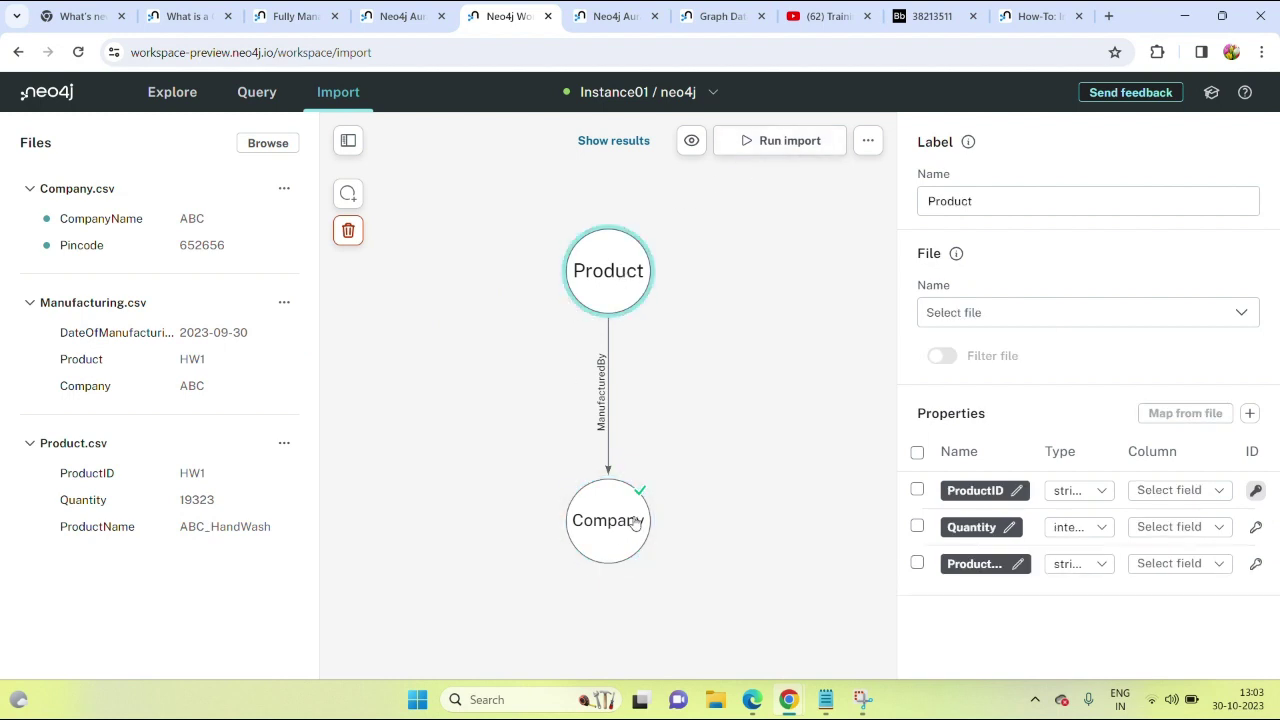
click(770, 140)
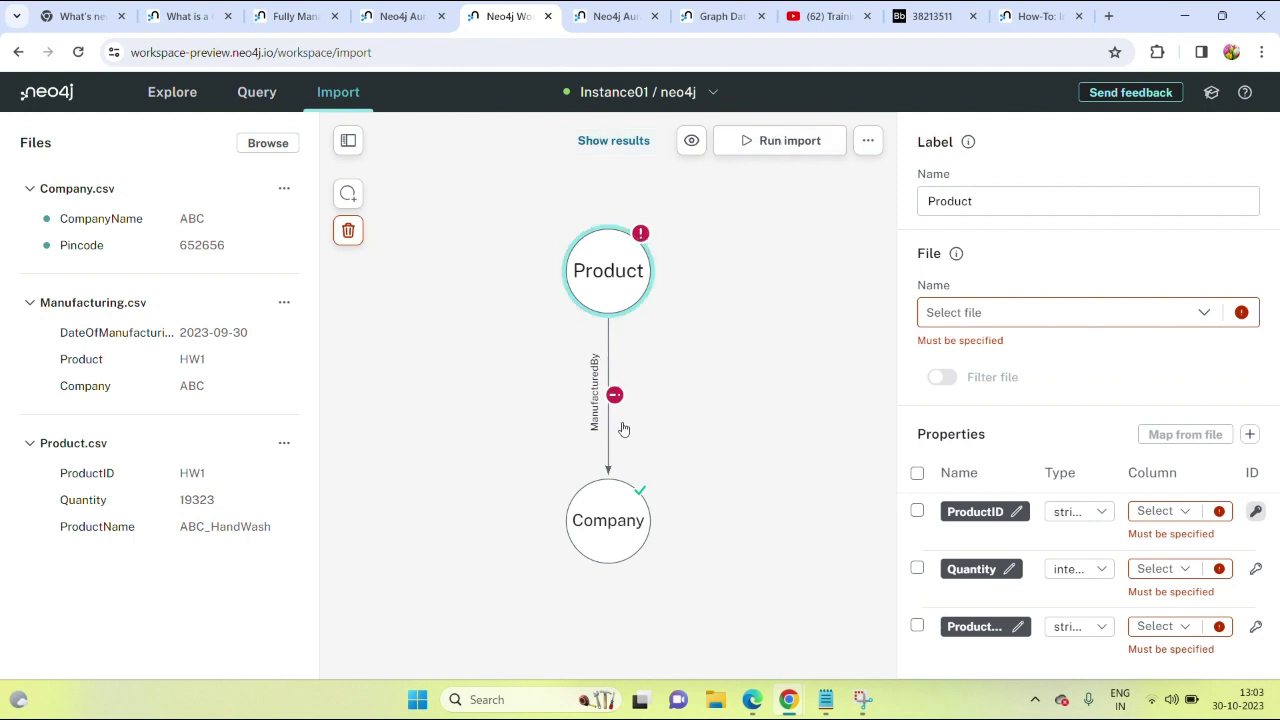
click(965, 314)
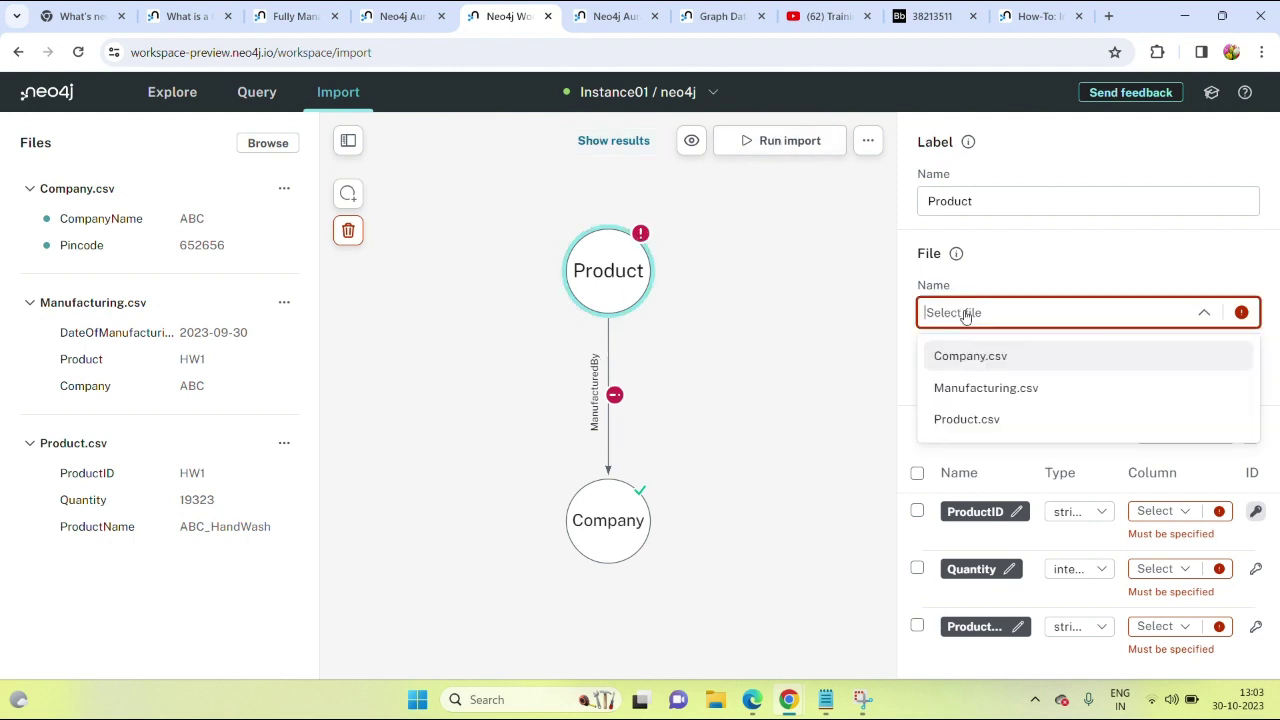
click(990, 419)
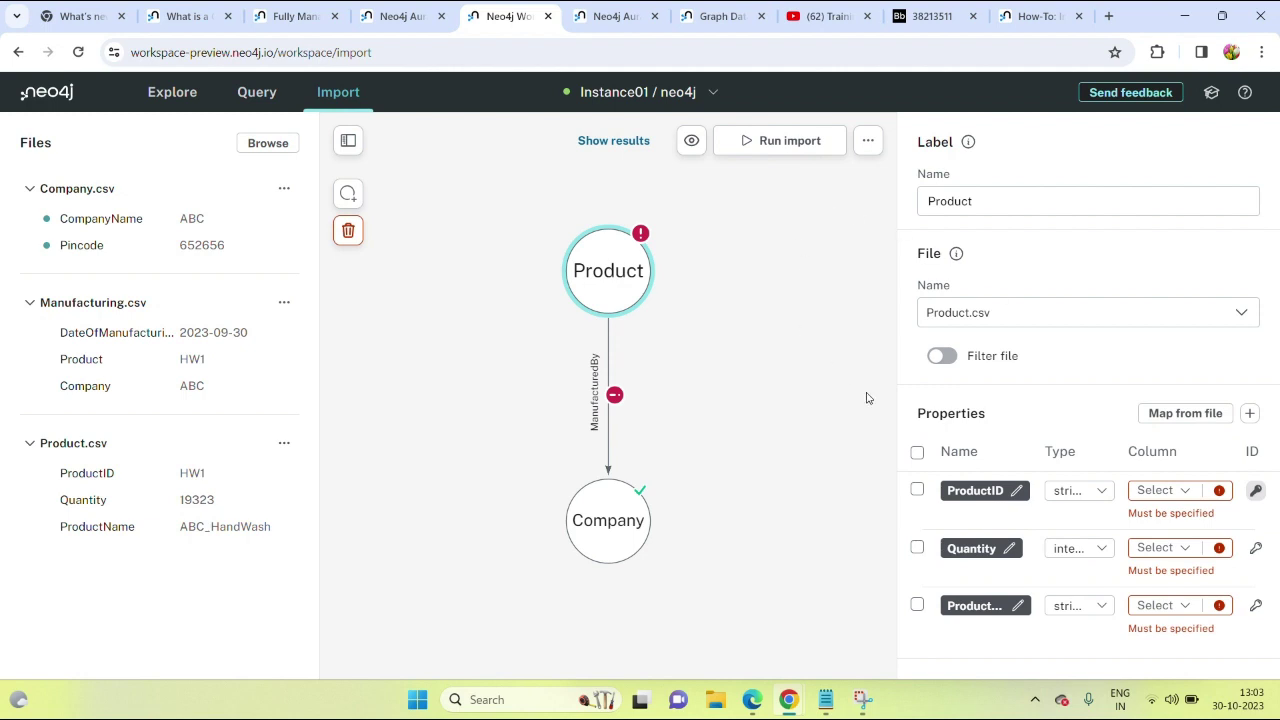
- Link the Product node's ProductID, Quantity and ProductName properties to the Product.csv columns of the same names
click(1165, 492)
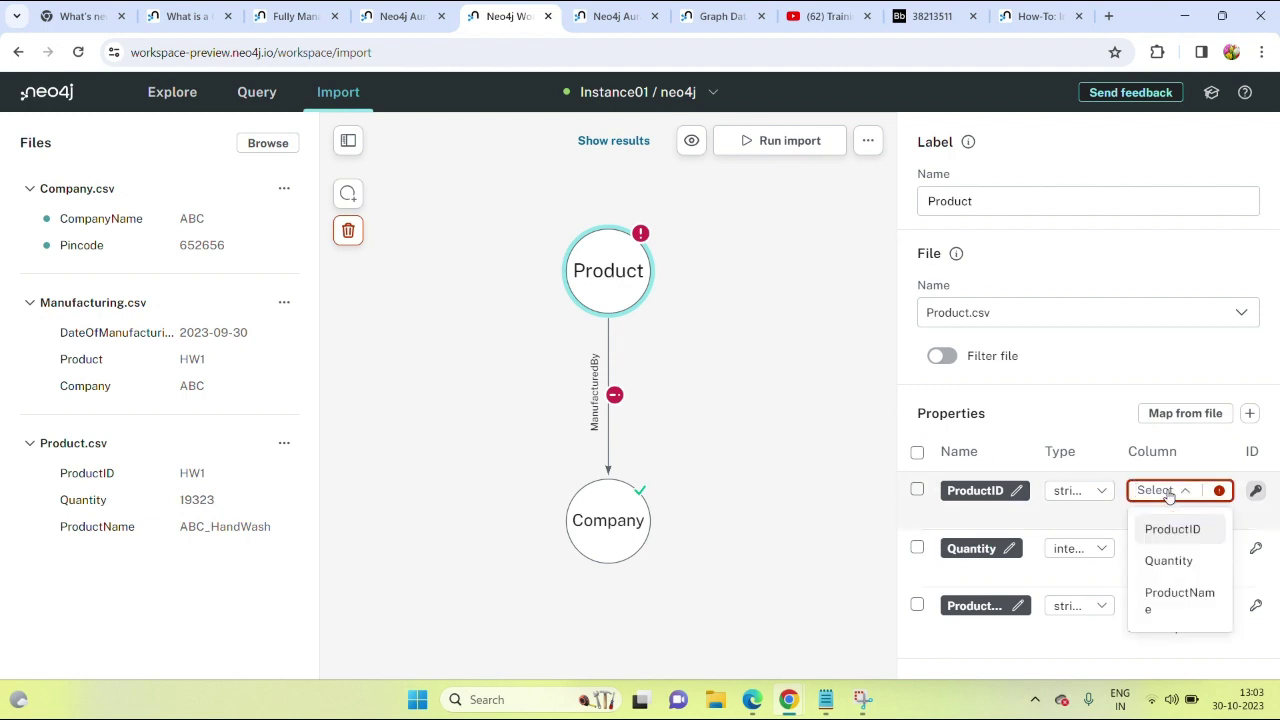
click(1162, 530)
click(1163, 533)
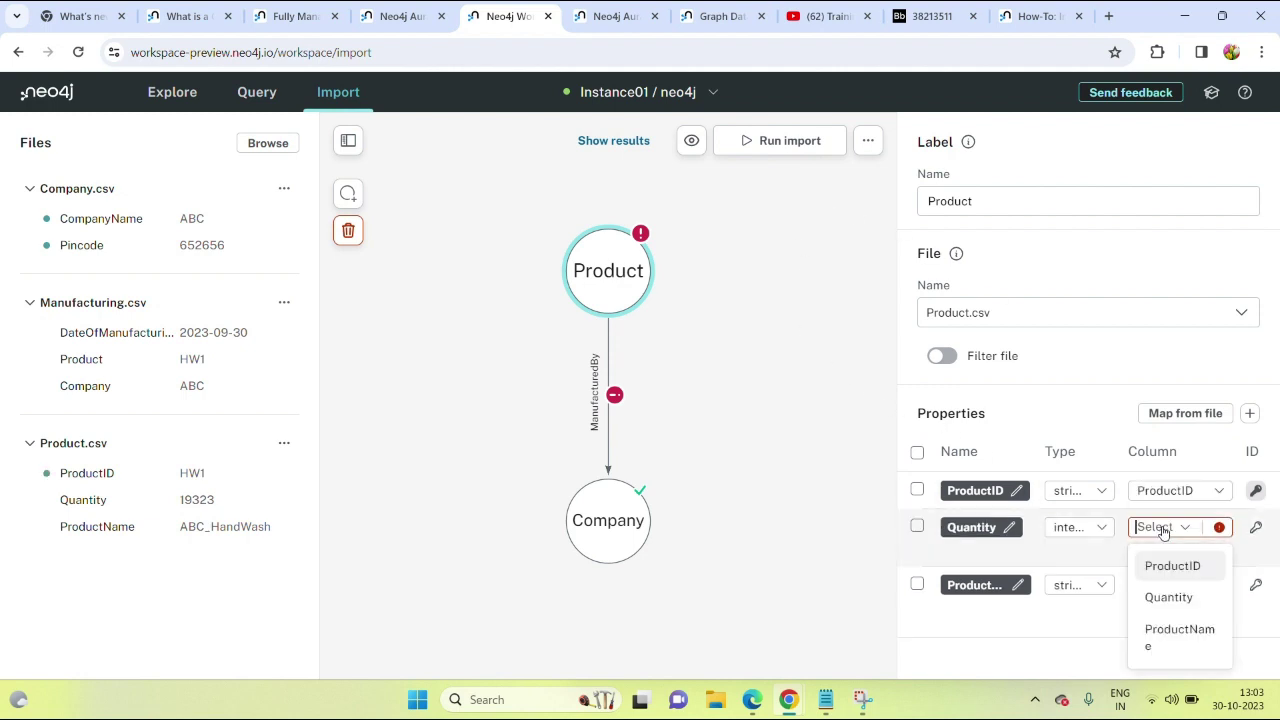
click(1168, 596)
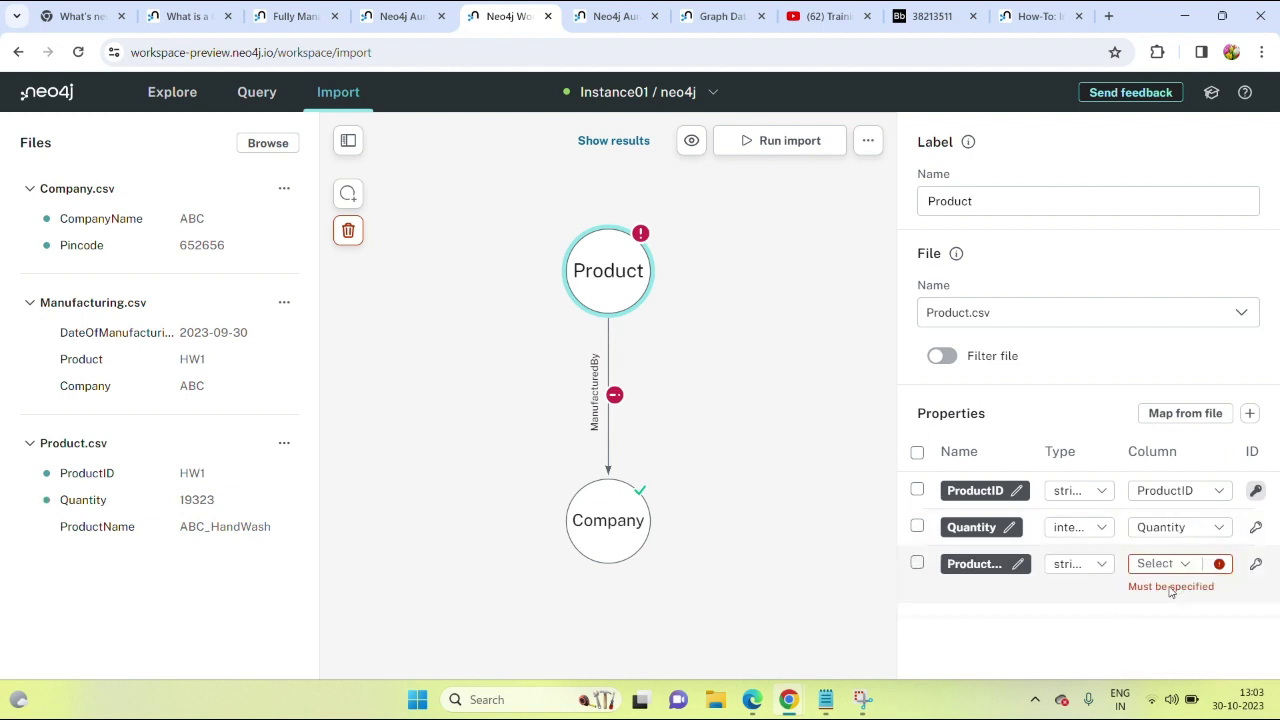
click(1165, 564)
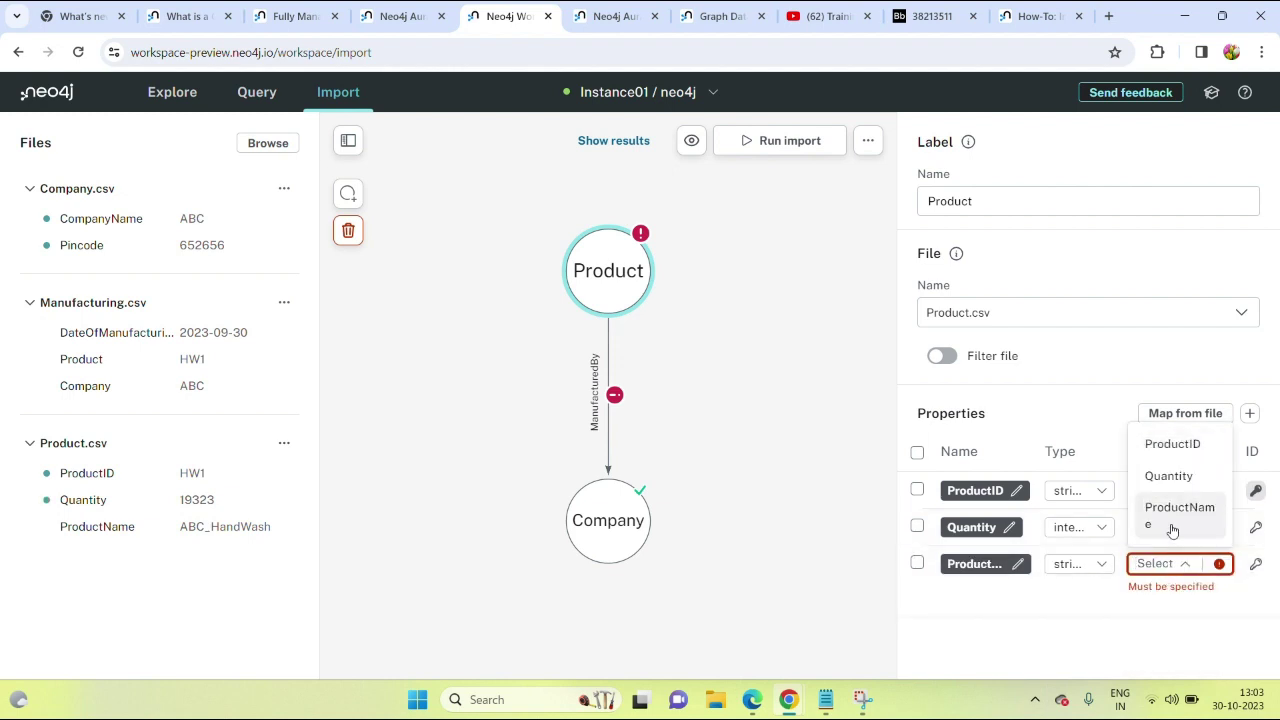
click(1172, 517)
- Assign Manufacturing.csv to the ManufacturedBy relationship, mapping the Product node's ID to the Product column and the Company node's ID to the Company column
click(615, 395)
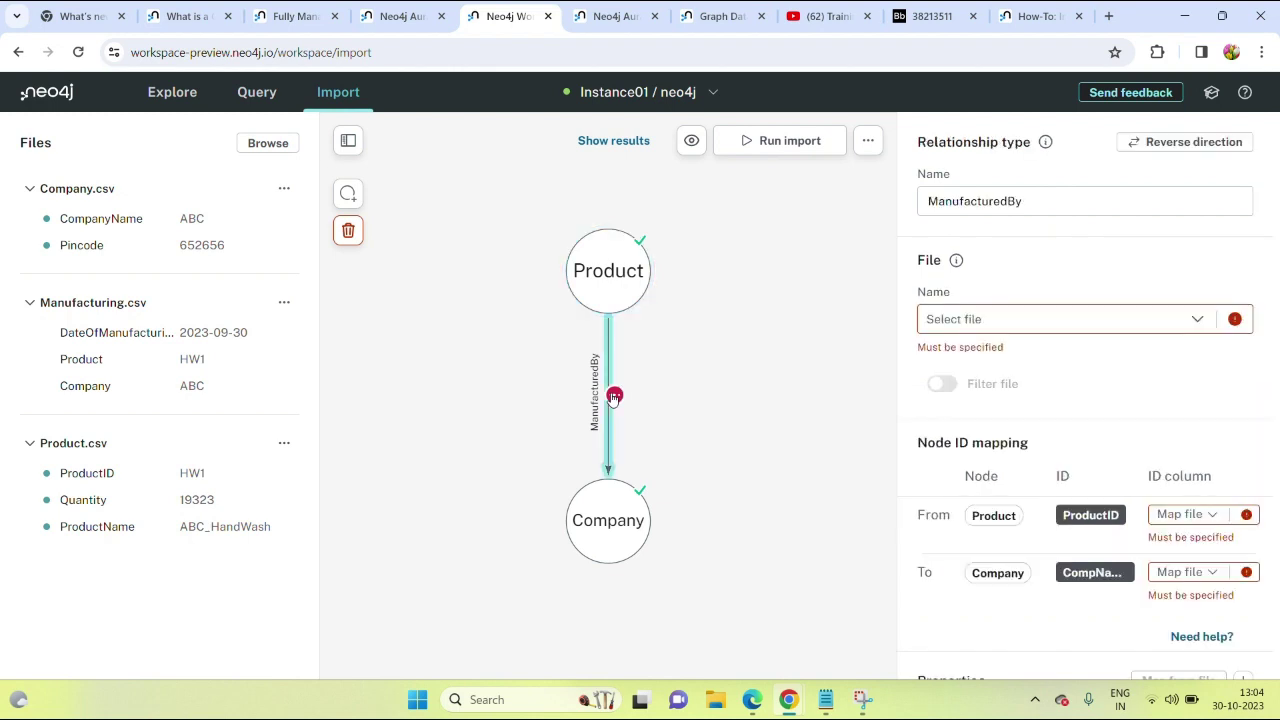
click(1081, 328)
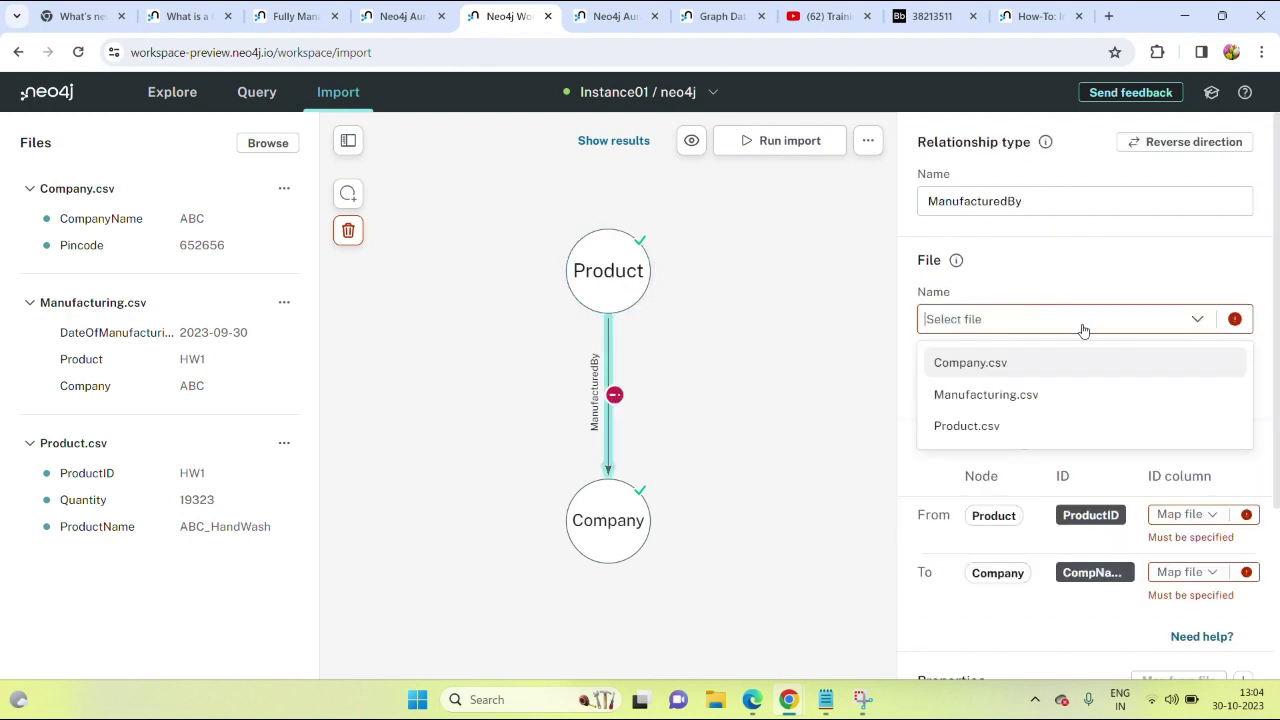
click(1040, 395)
scroll(1043, 400, down, 3)
click(1212, 333)
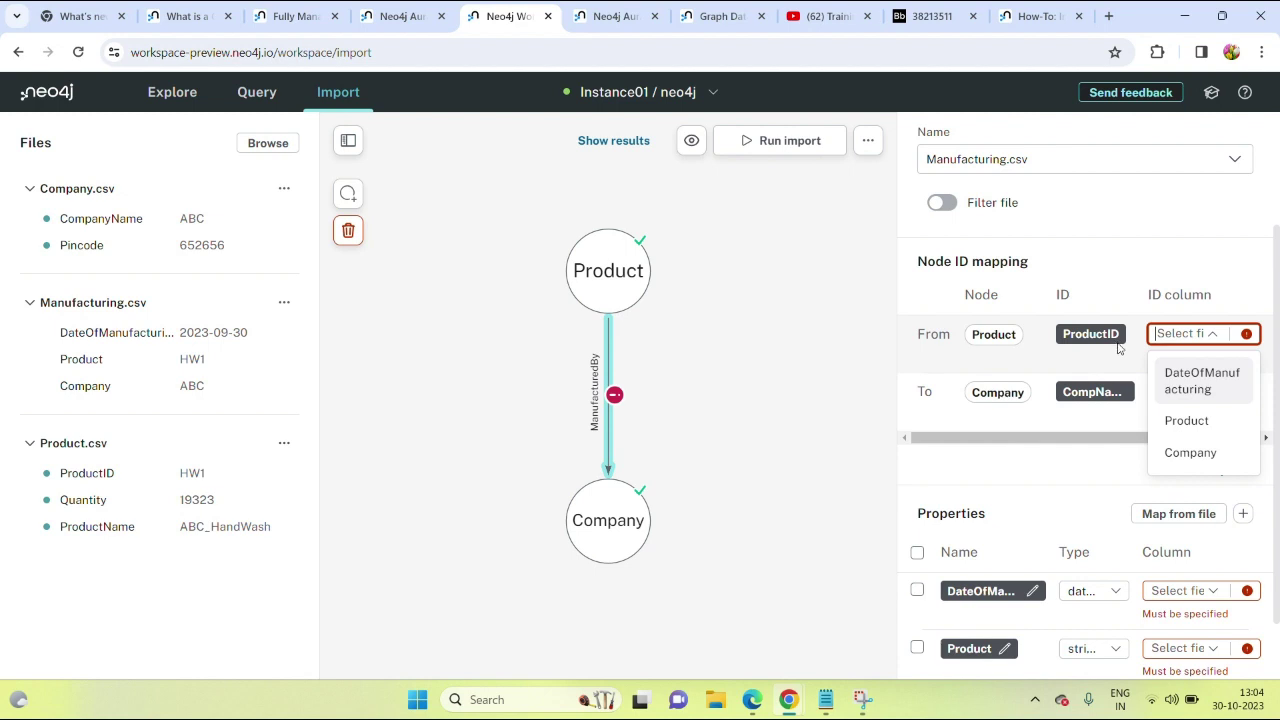
click(1186, 424)
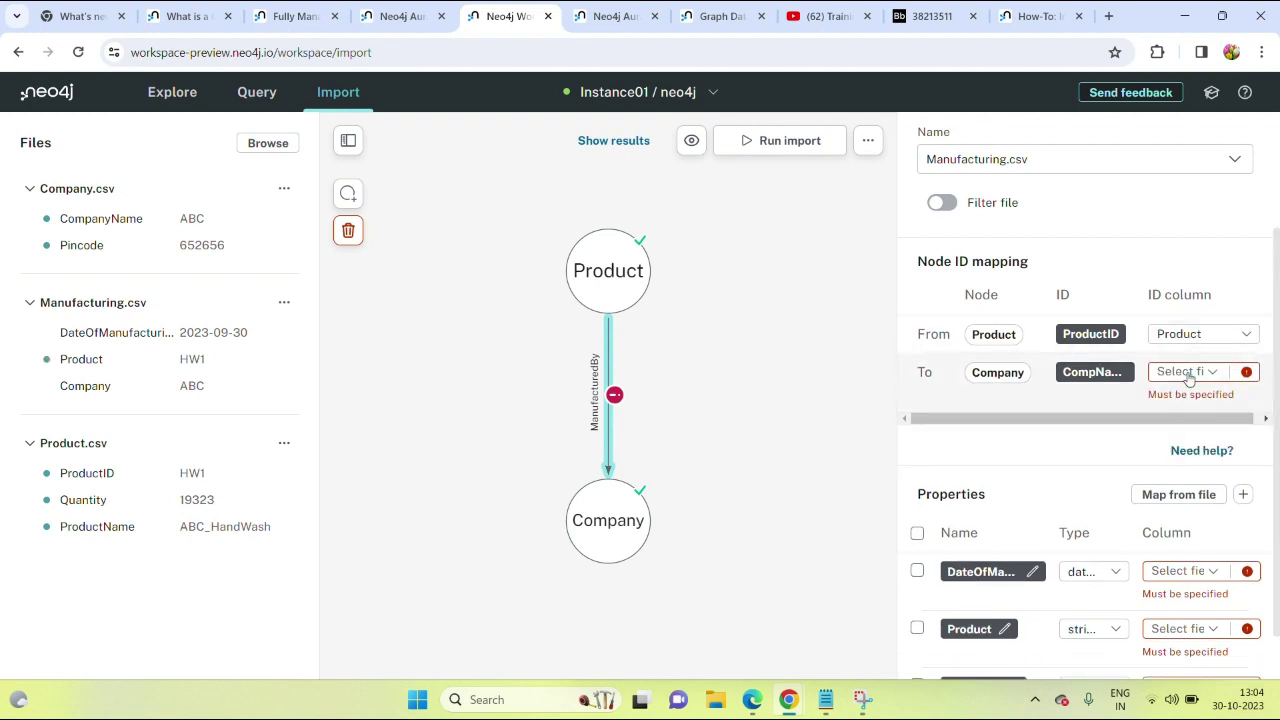
click(1187, 374)
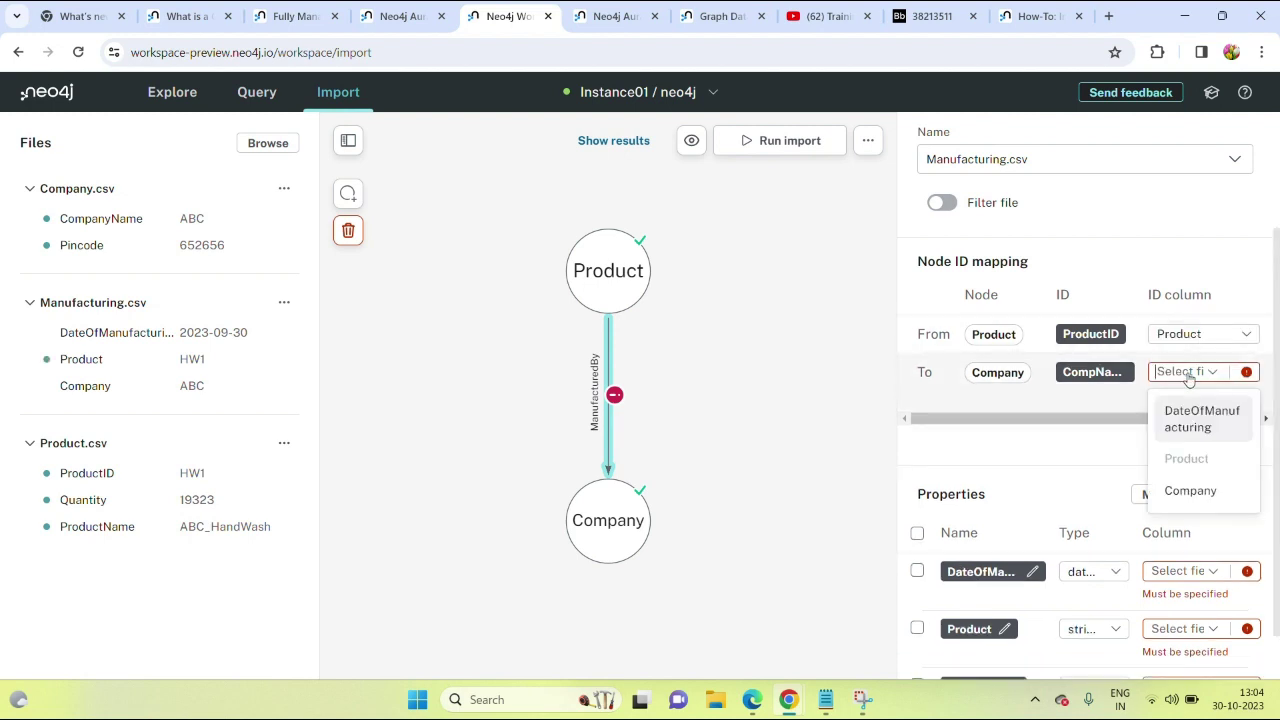
click(1180, 492)
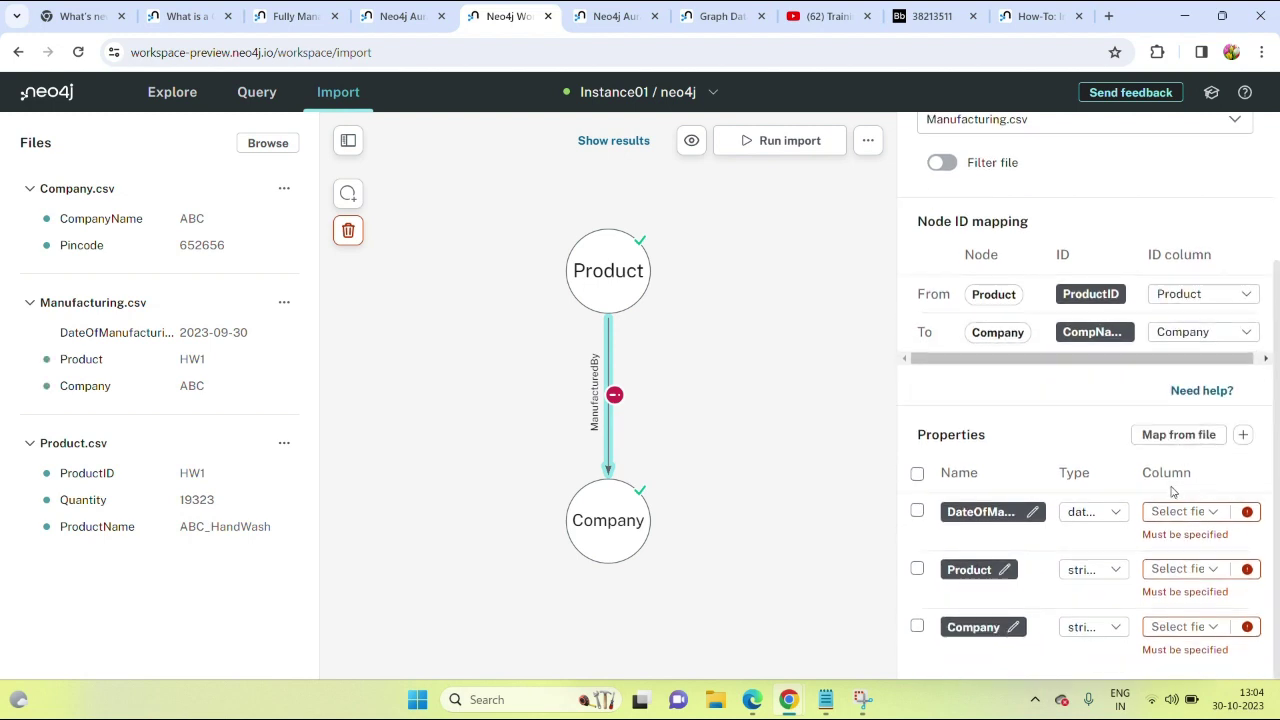
- Link the ManufacturedBy relationship's date, Product and Company properties to the DateOfManufacturing, Product and Company columns
click(1207, 513)
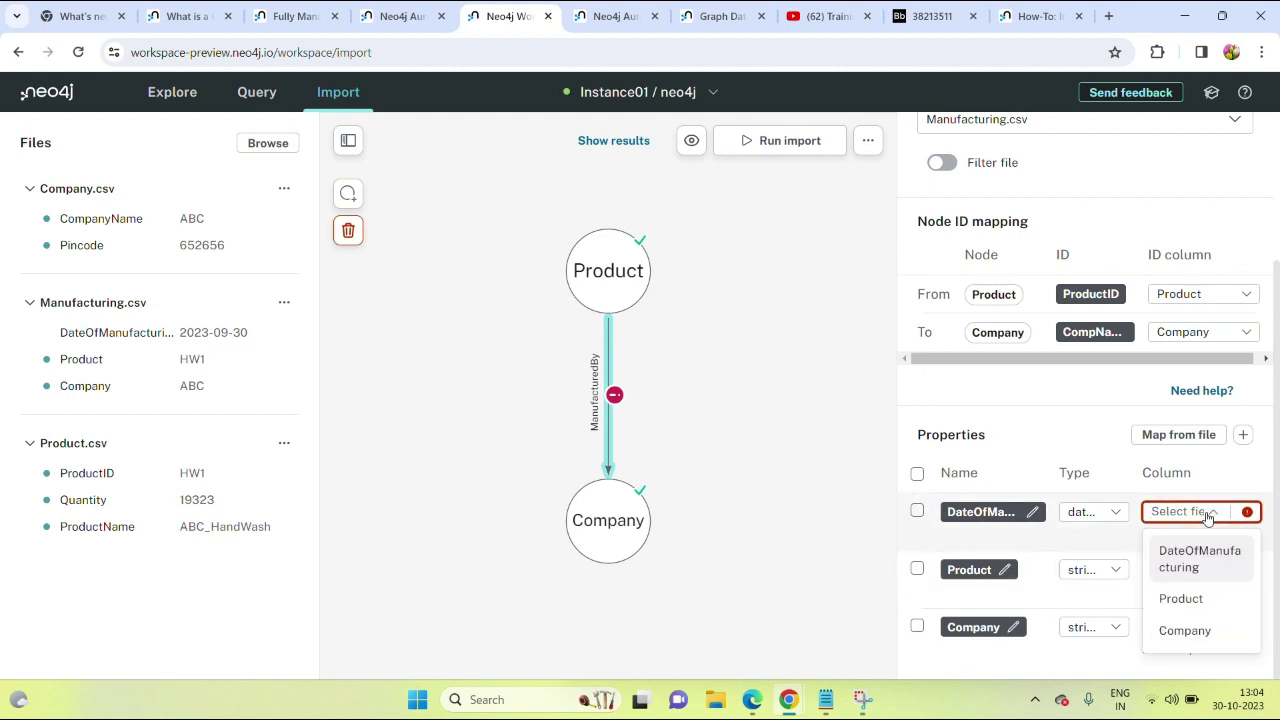
click(1205, 558)
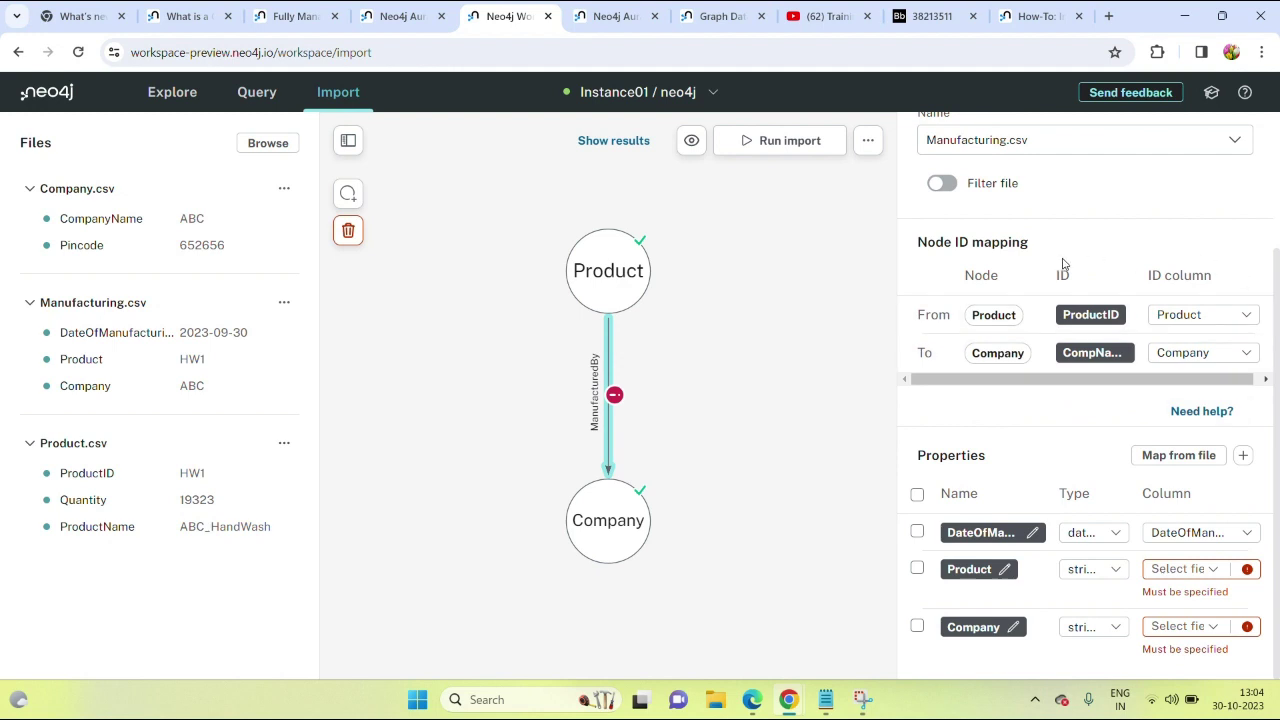
click(1151, 569)
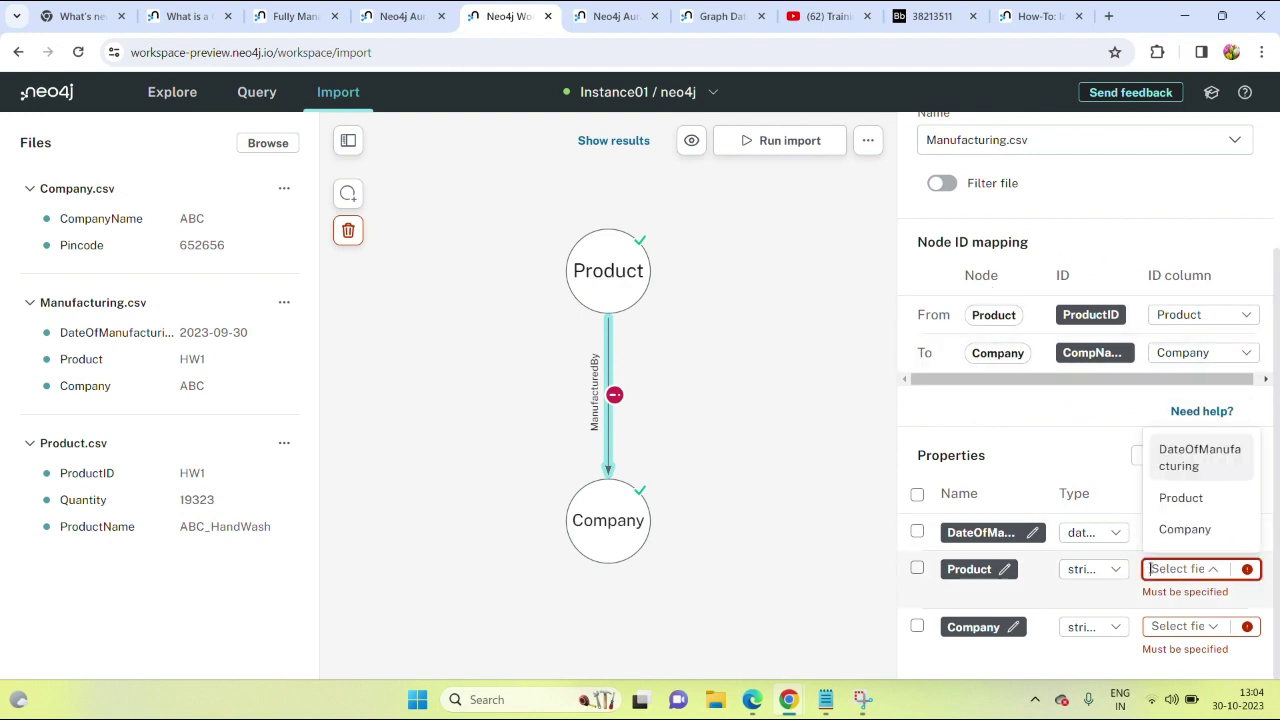
click(1194, 500)
click(1193, 632)
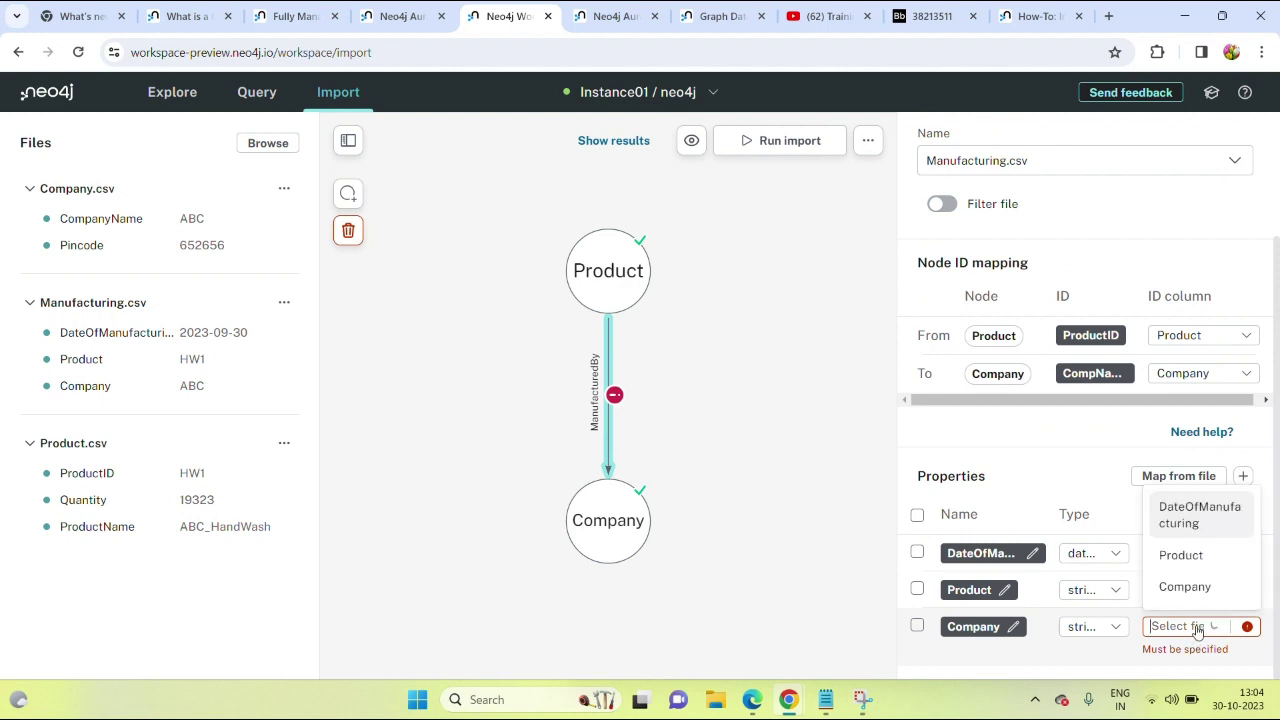
click(1199, 589)
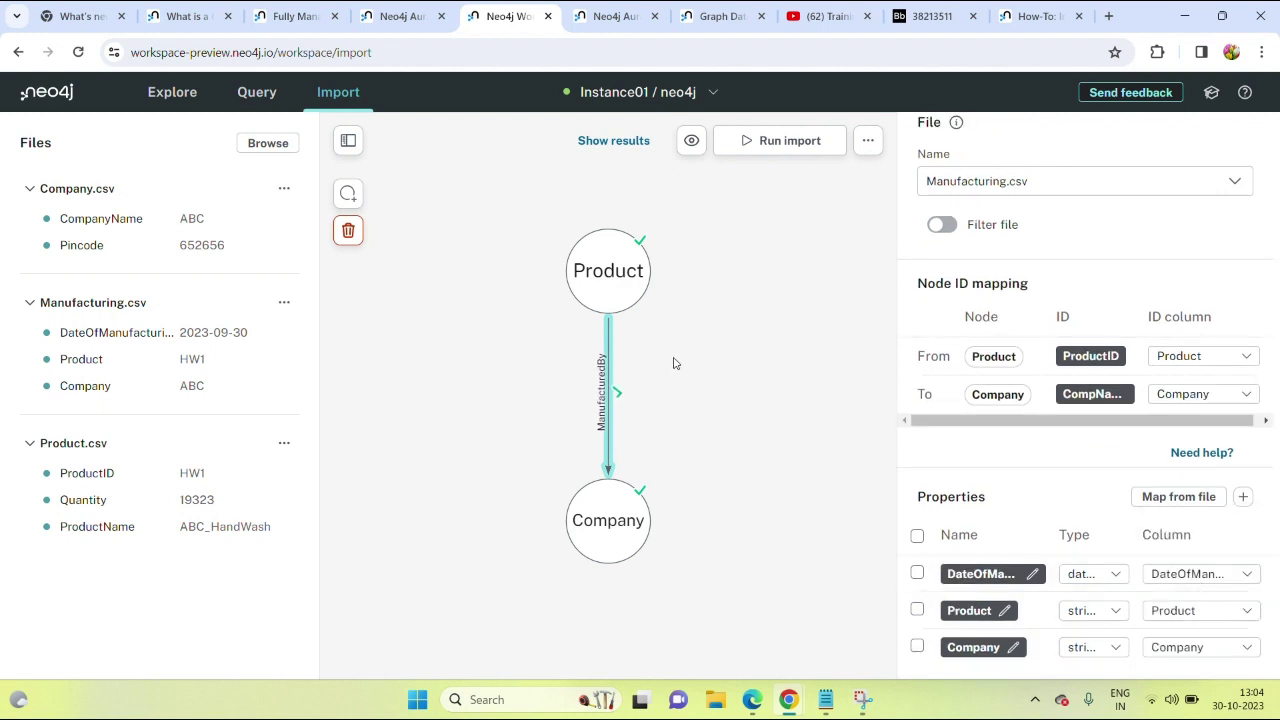
- Run the import and review the results for Product, Company and ManufacturedBy
click(763, 142)
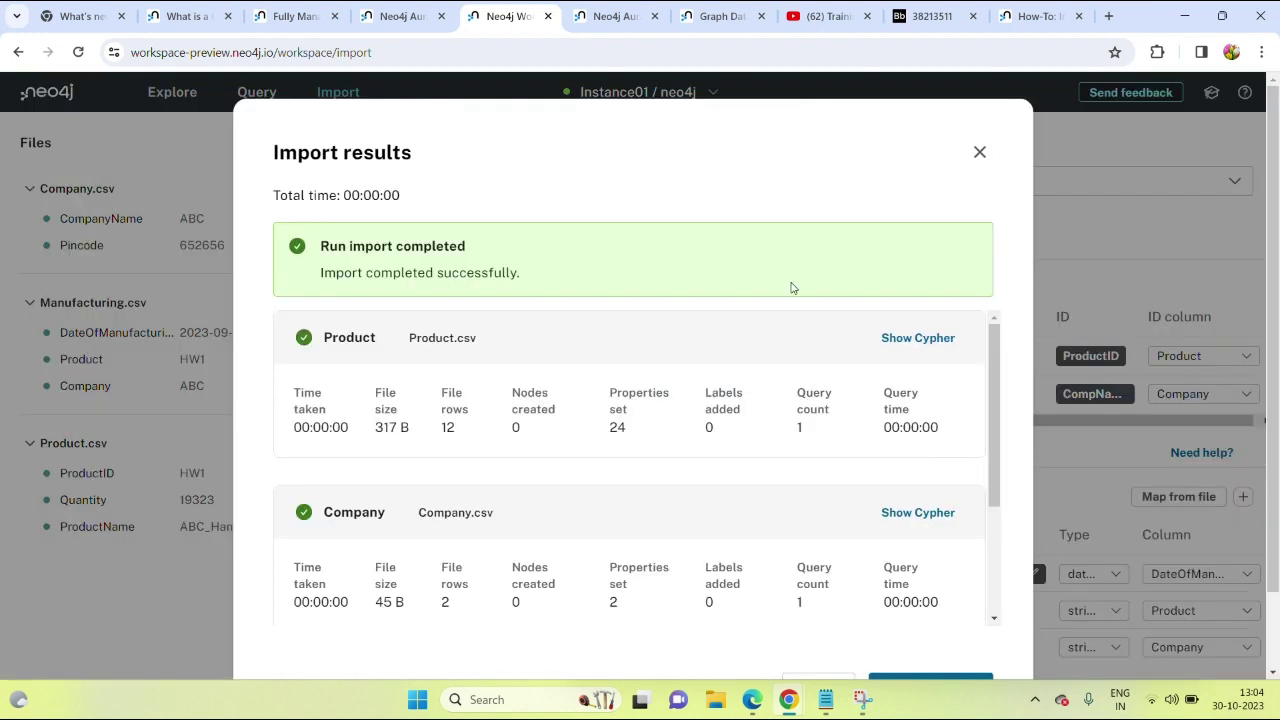
scroll(795, 307, down, 1)
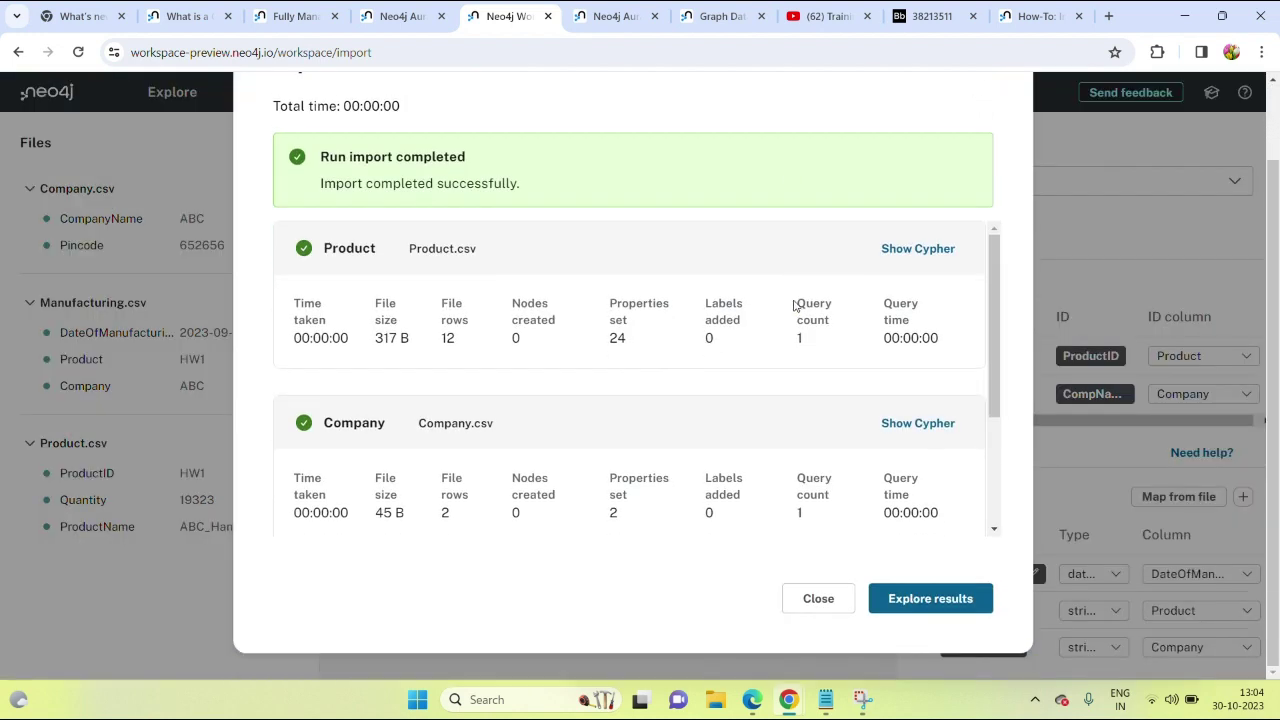
scroll(618, 425, down, 1)
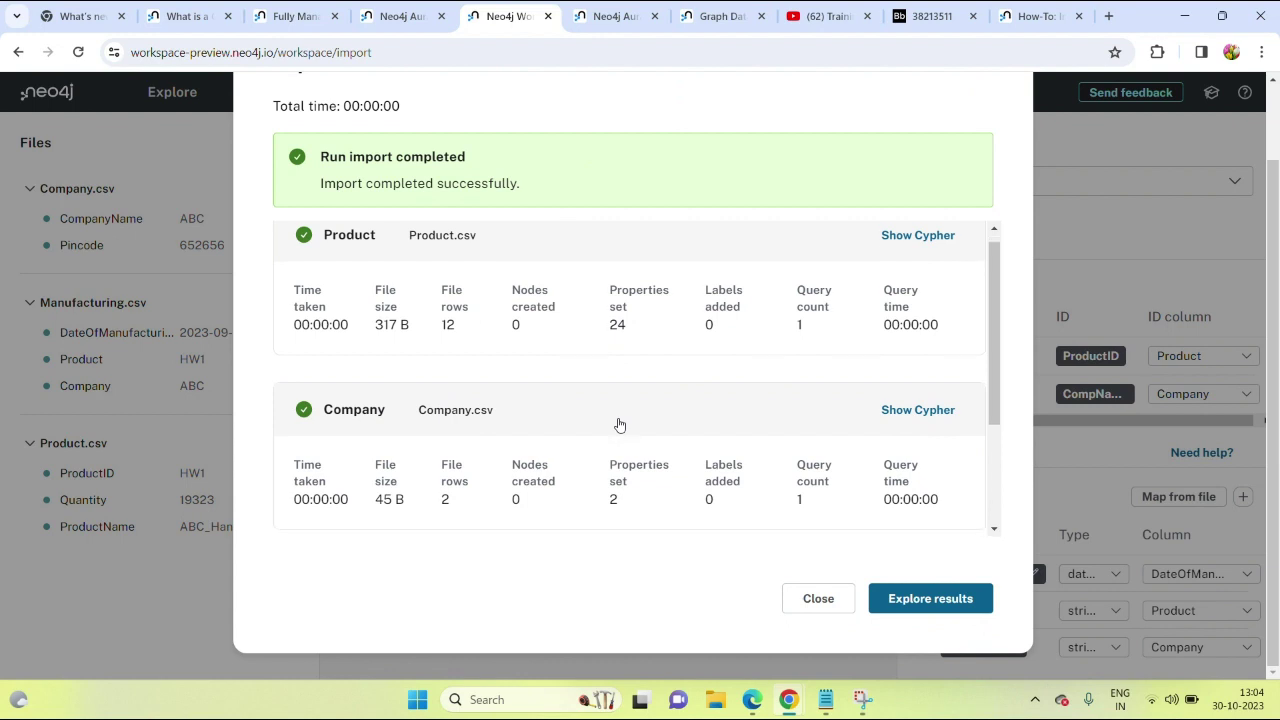
scroll(620, 425, down, 2)
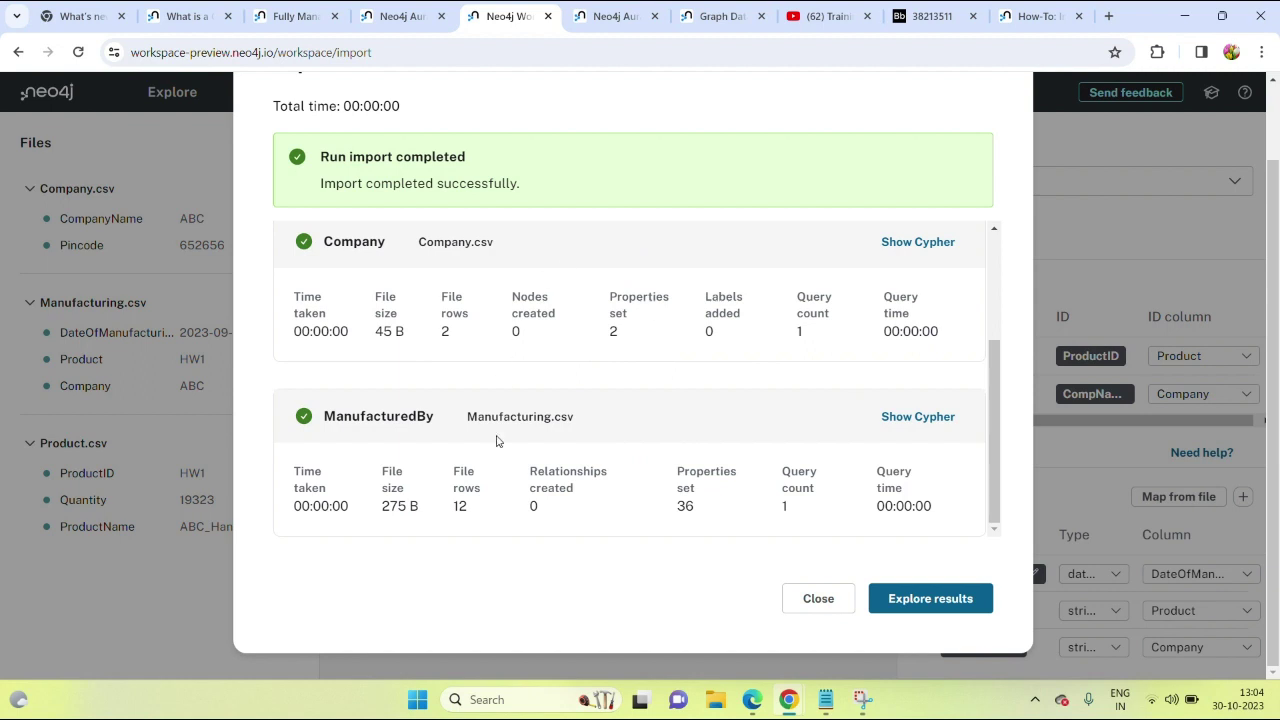
scroll(497, 441, up, 2)
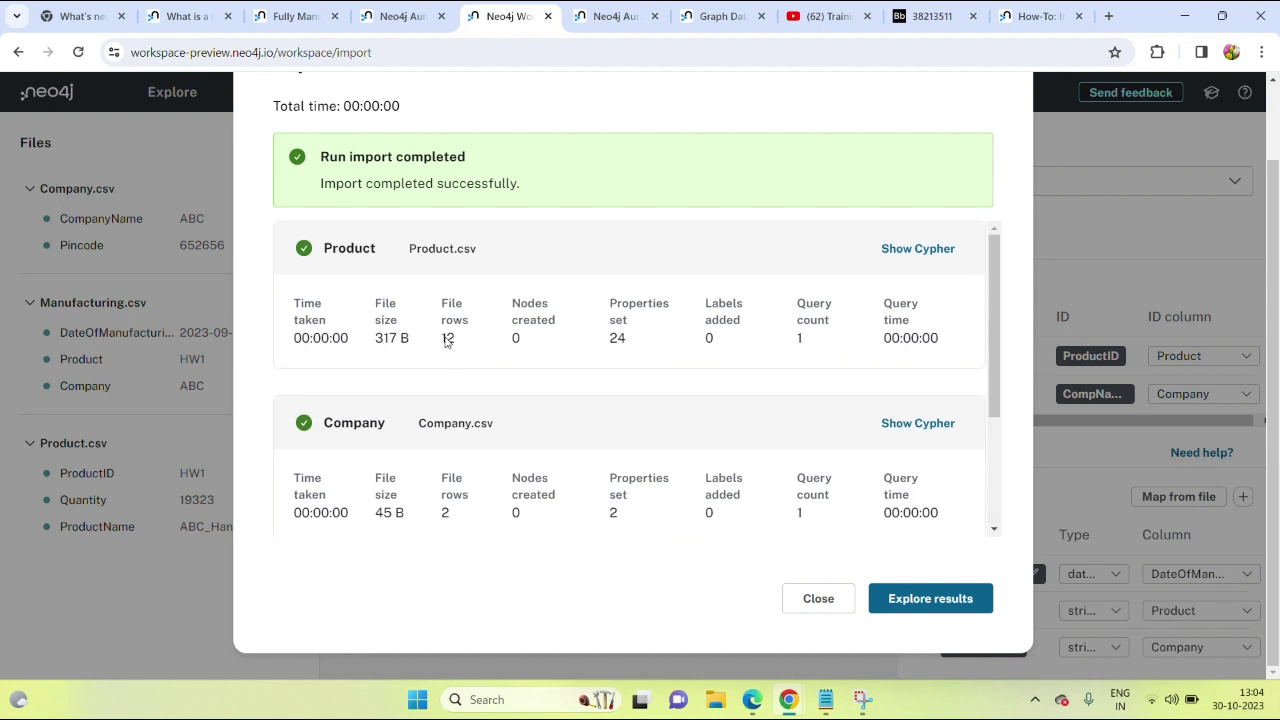
- Open the Product file from the Technical Review folder in Excel to check the ProductID column's entry count, and return to the import results
click(713, 703)
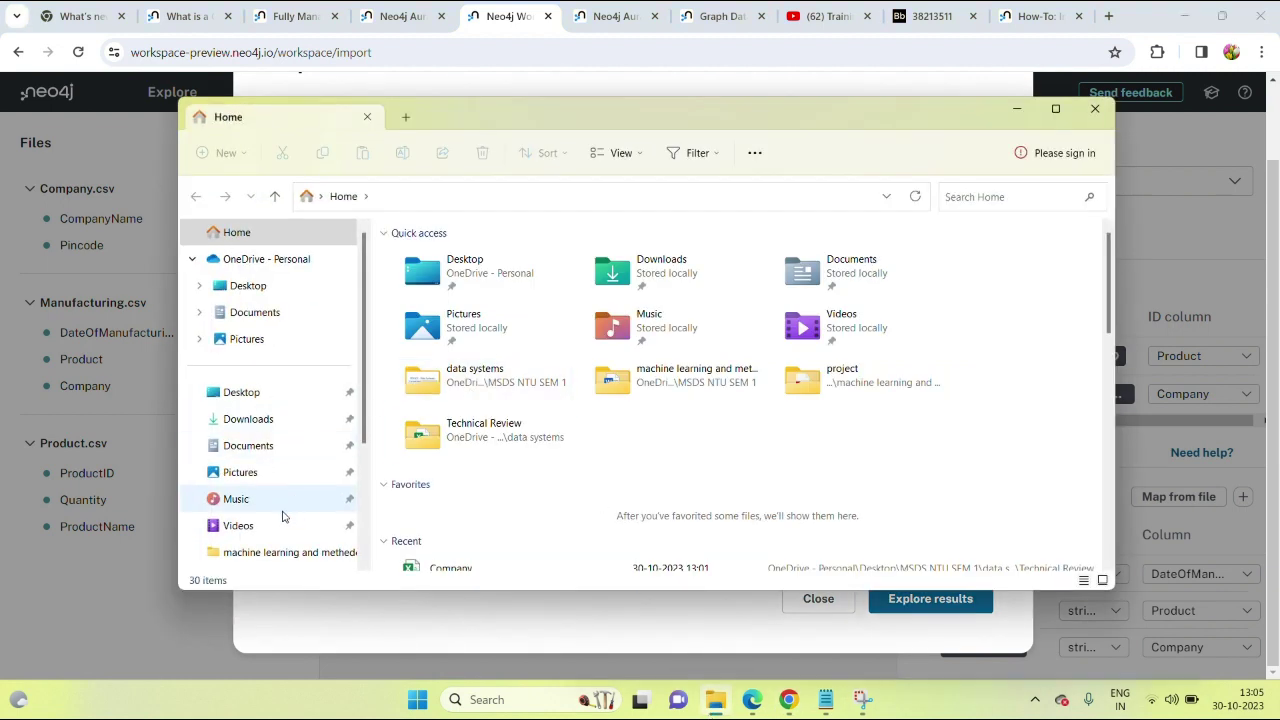
scroll(280, 514, down, 3)
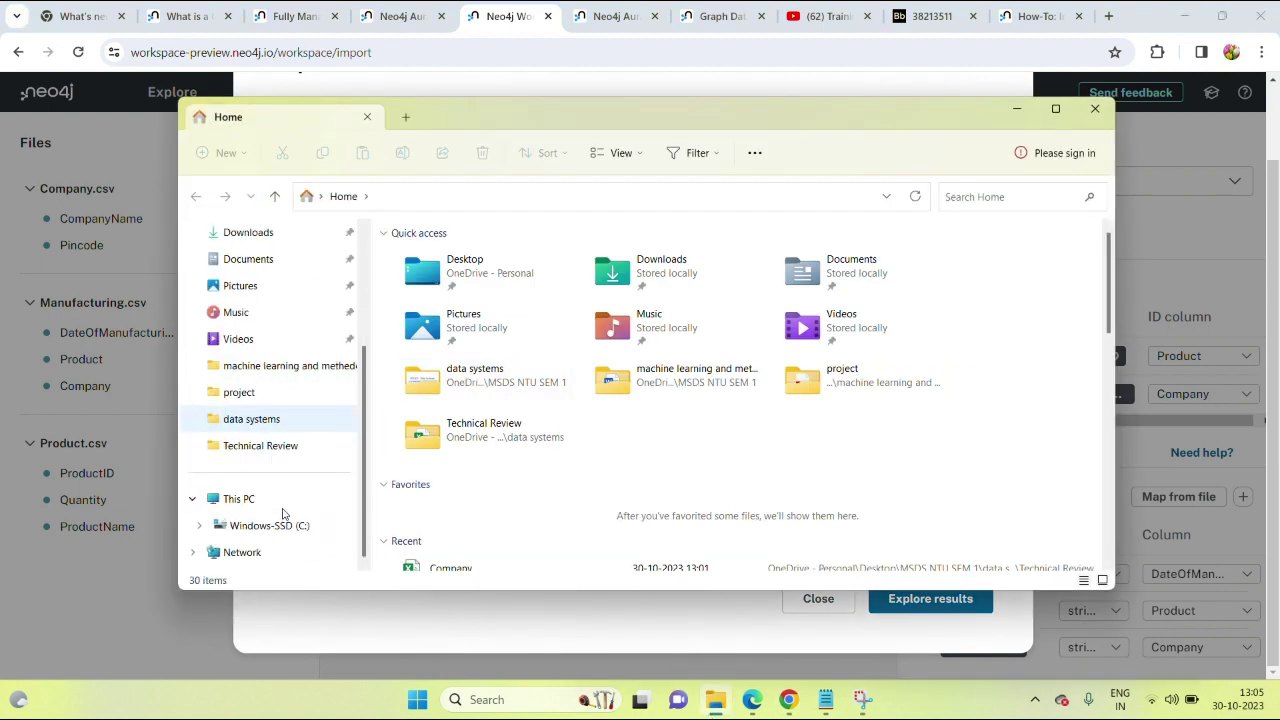
click(270, 452)
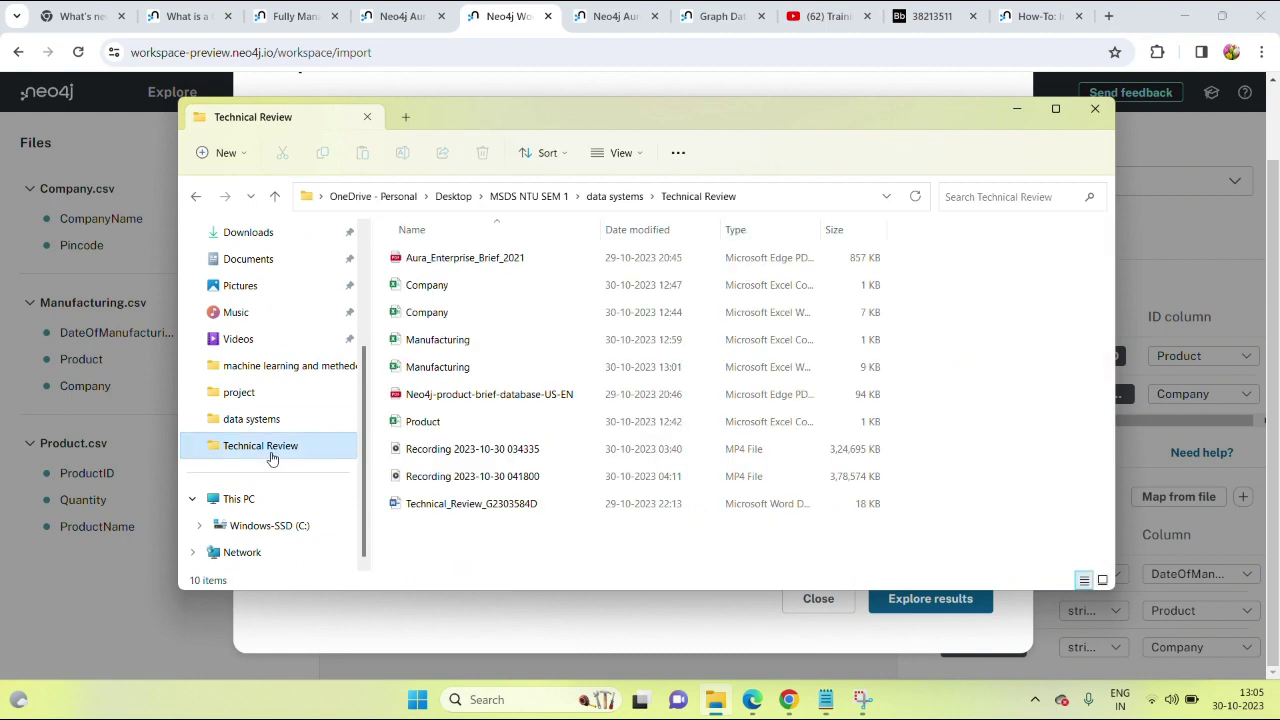
double_click(436, 424)
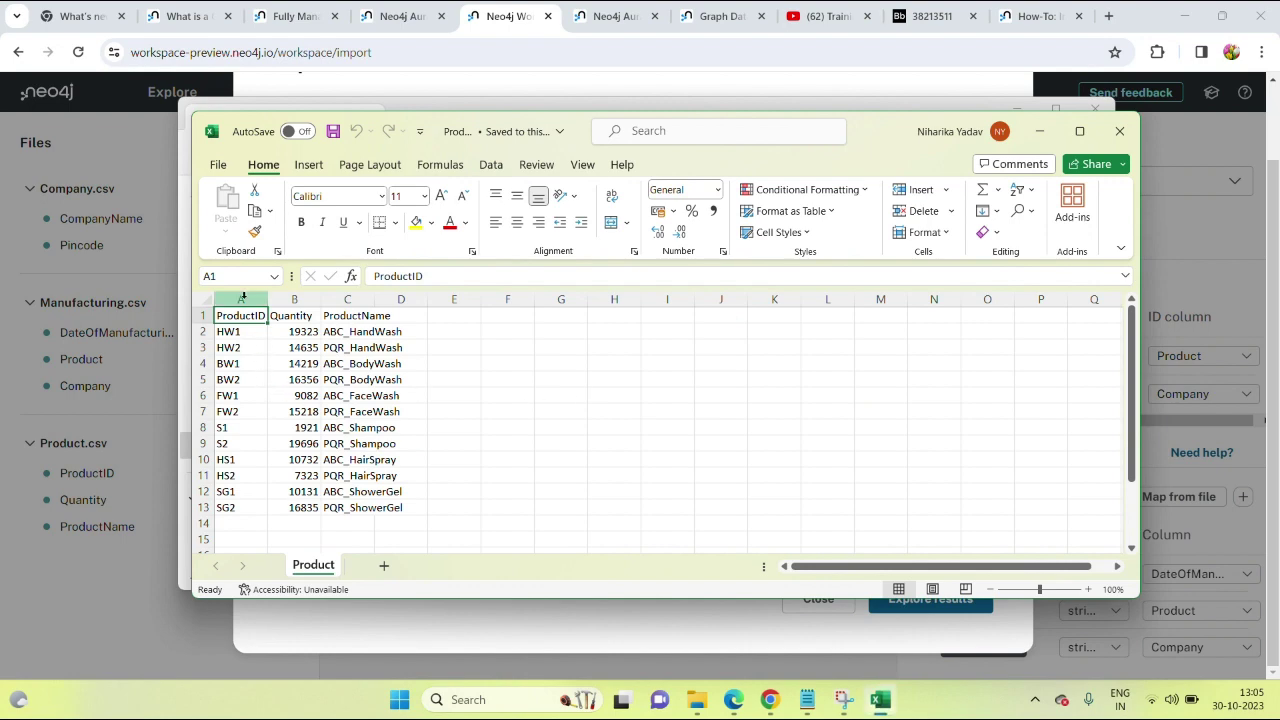
click(241, 298)
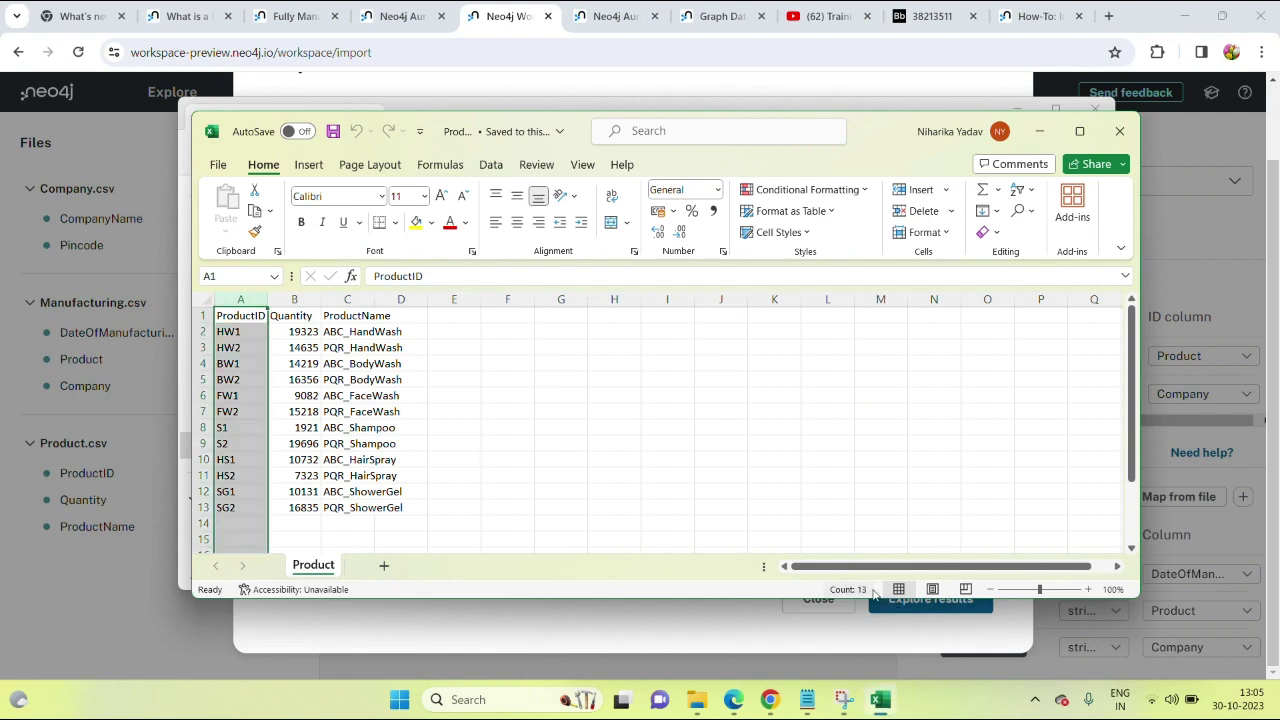
click(1039, 131)
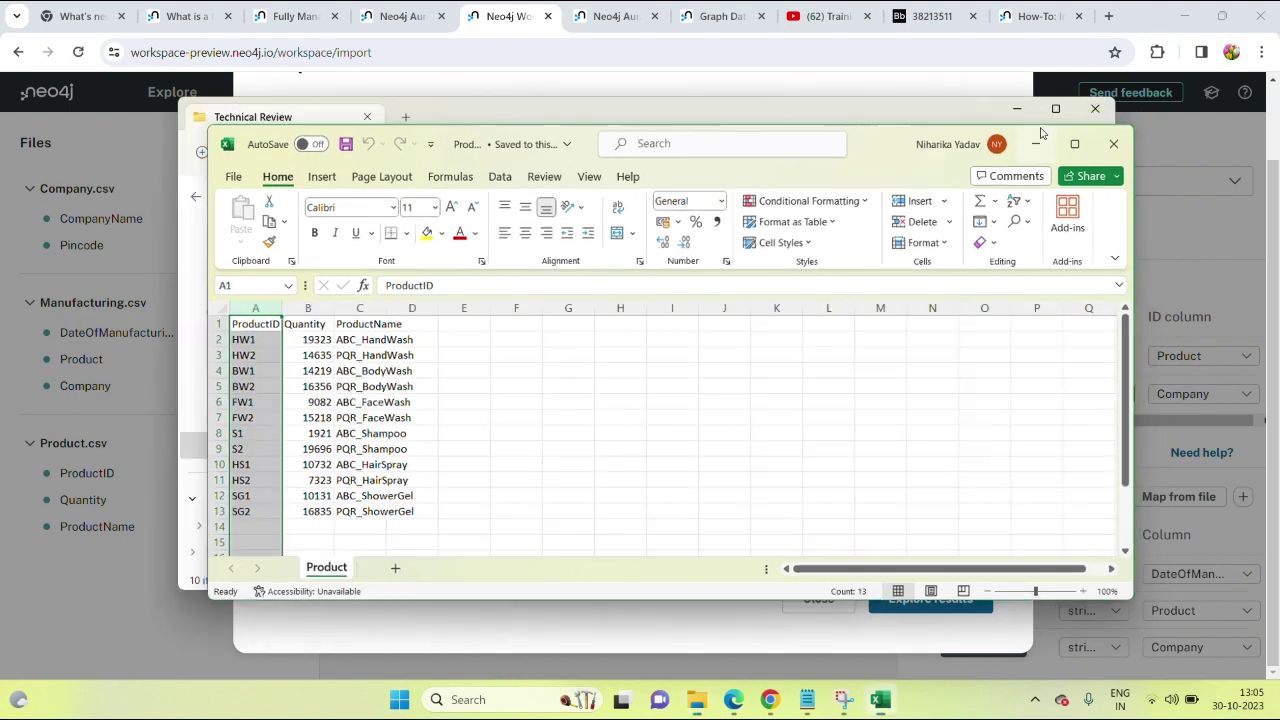
click(937, 96)
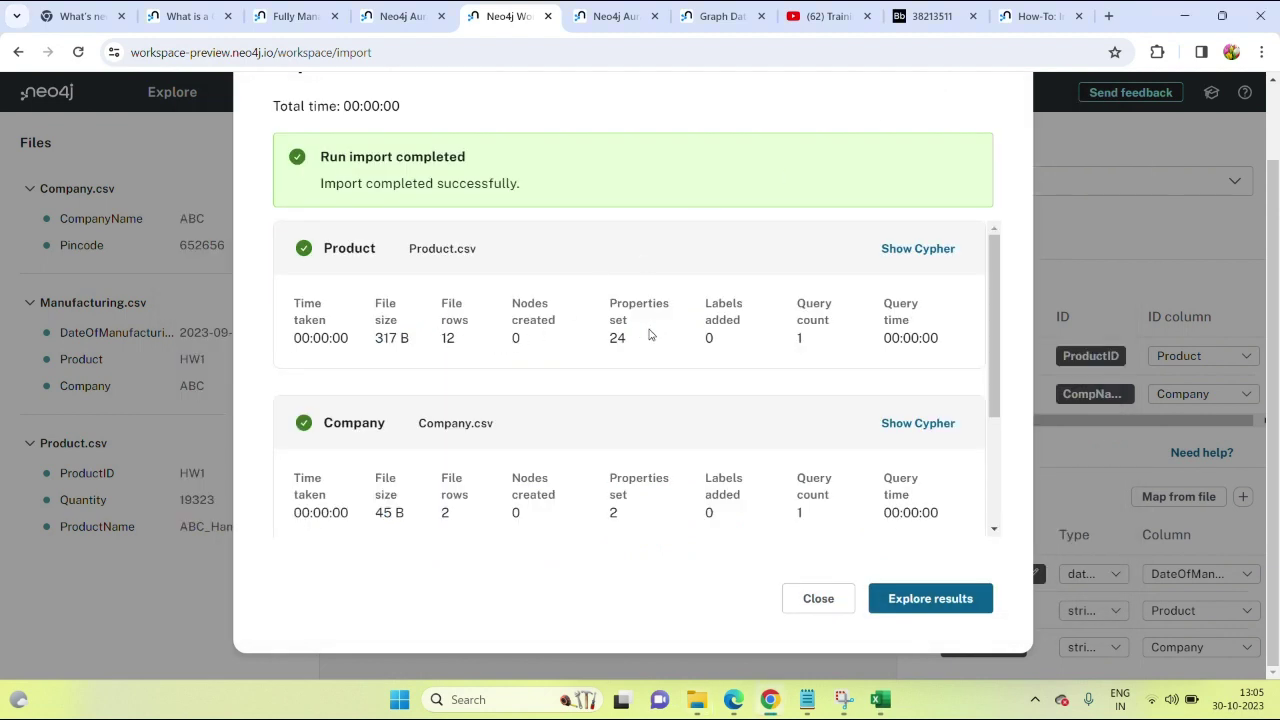
- Review the Company and ManufacturedBy import results, and show the Cypher key and load statements for Company
scroll(703, 369, down, 2)
scroll(703, 369, down, 3)
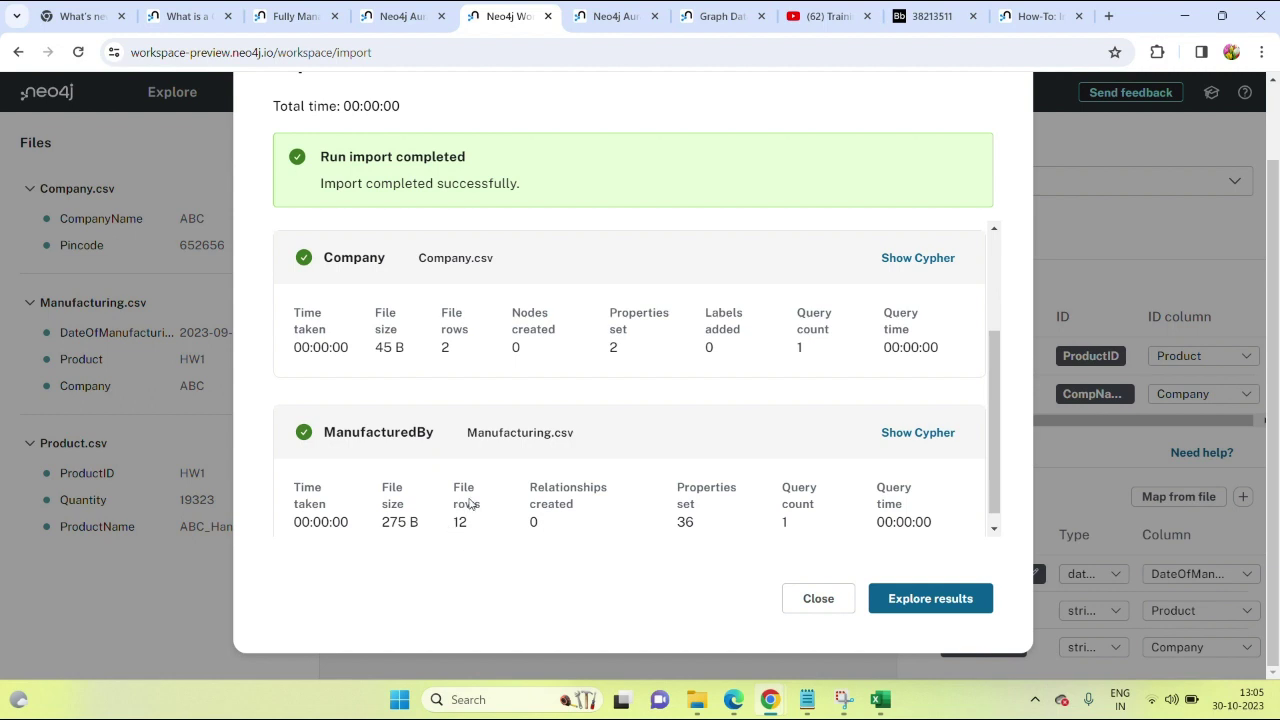
click(933, 259)
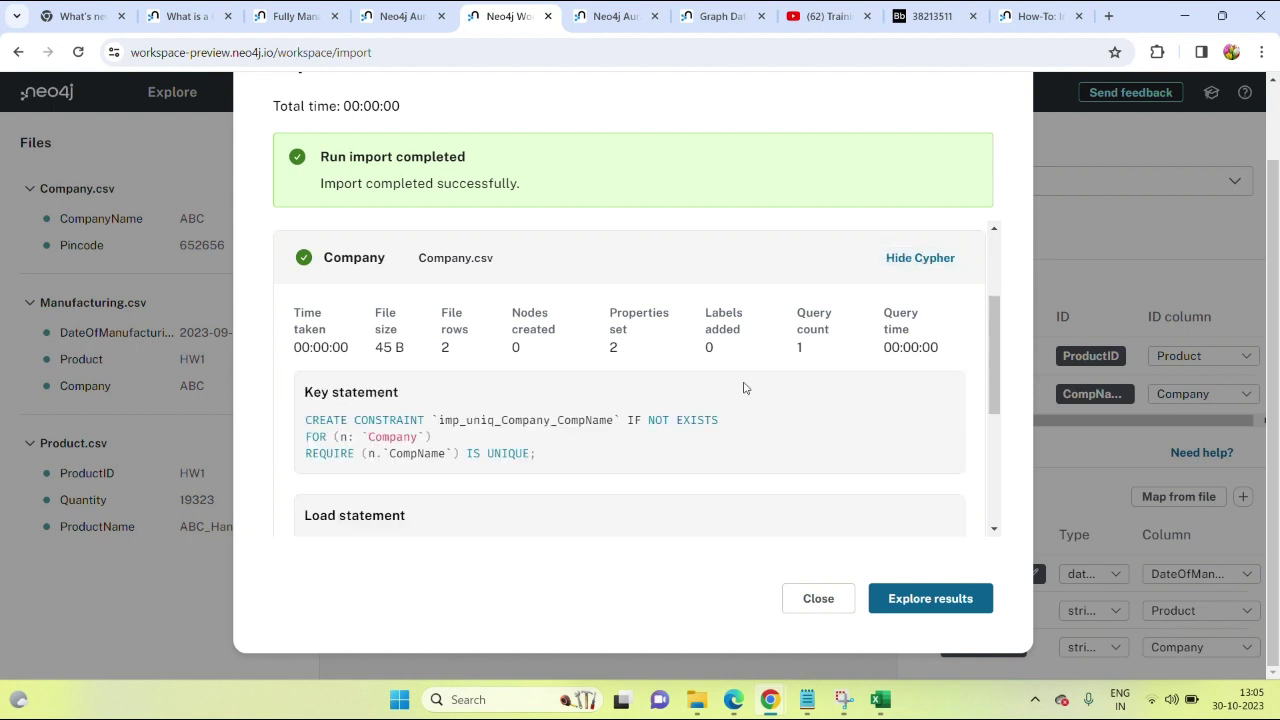
scroll(743, 388, down, 1)
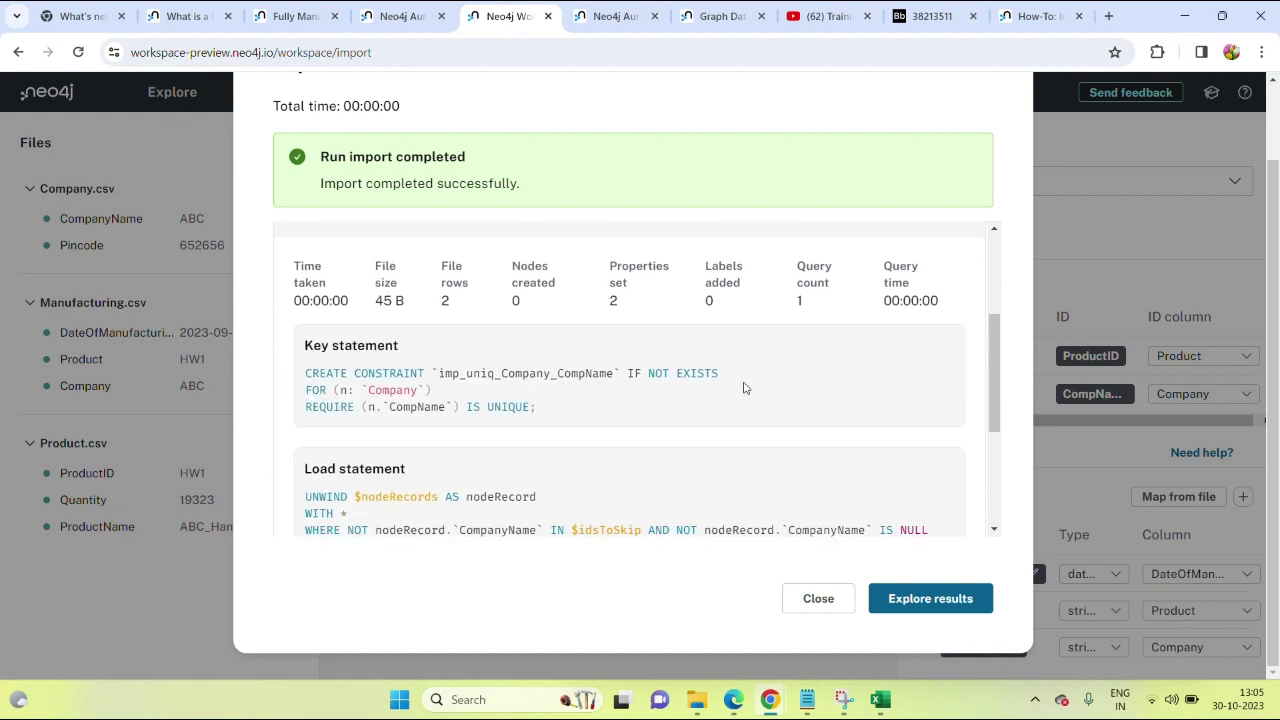
scroll(743, 388, down, 1)
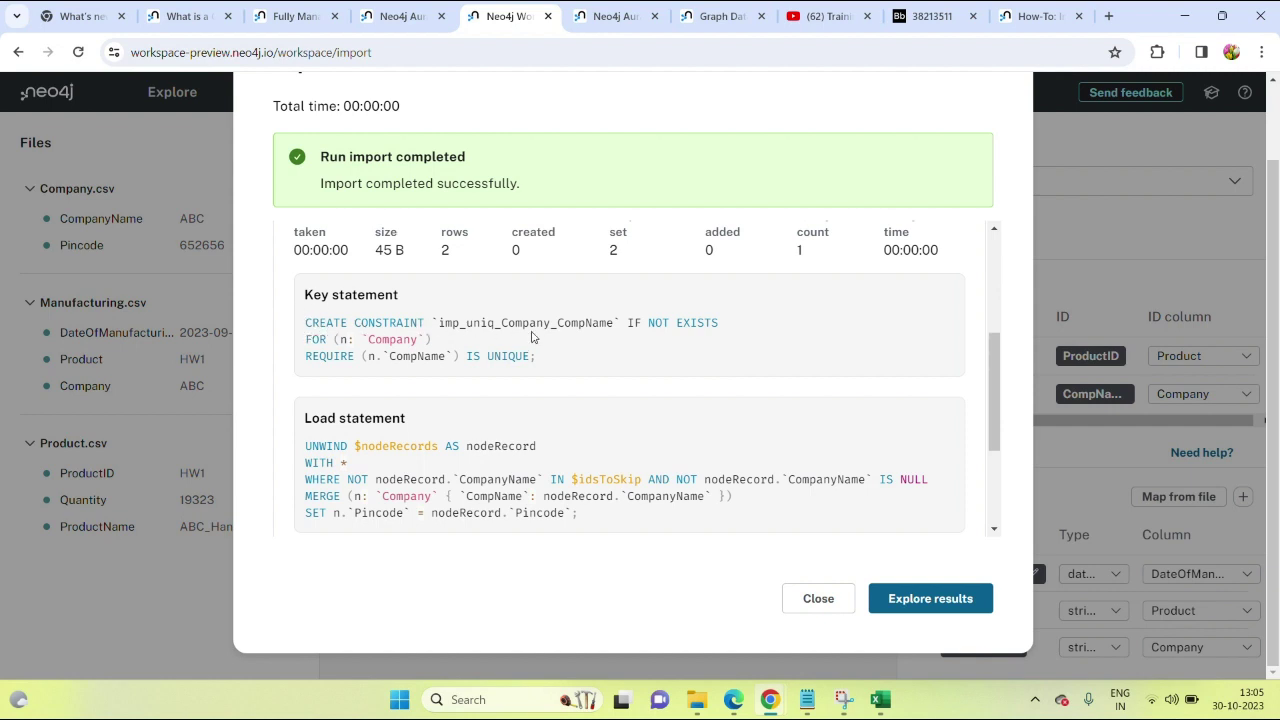
- Examine the Cypher key and load statements for Company and the ManufacturedBy entry in the import results
scroll(451, 270, up, 1)
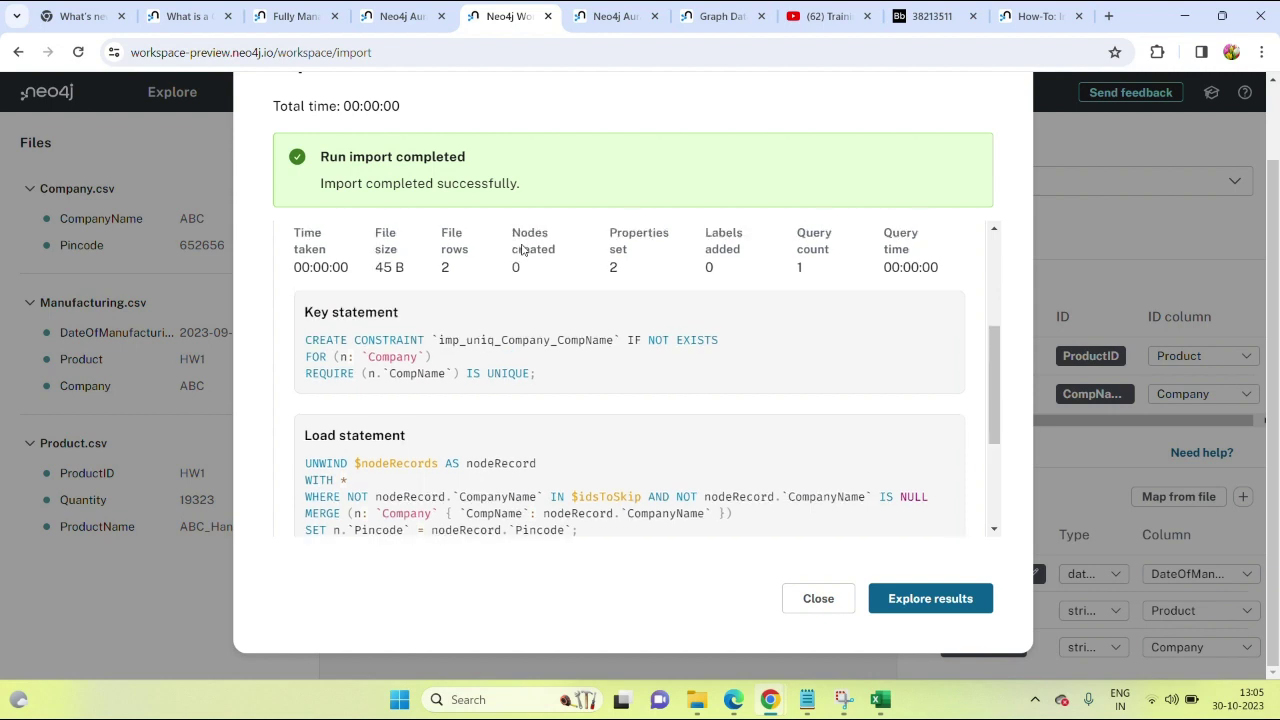
scroll(521, 250, down, 1)
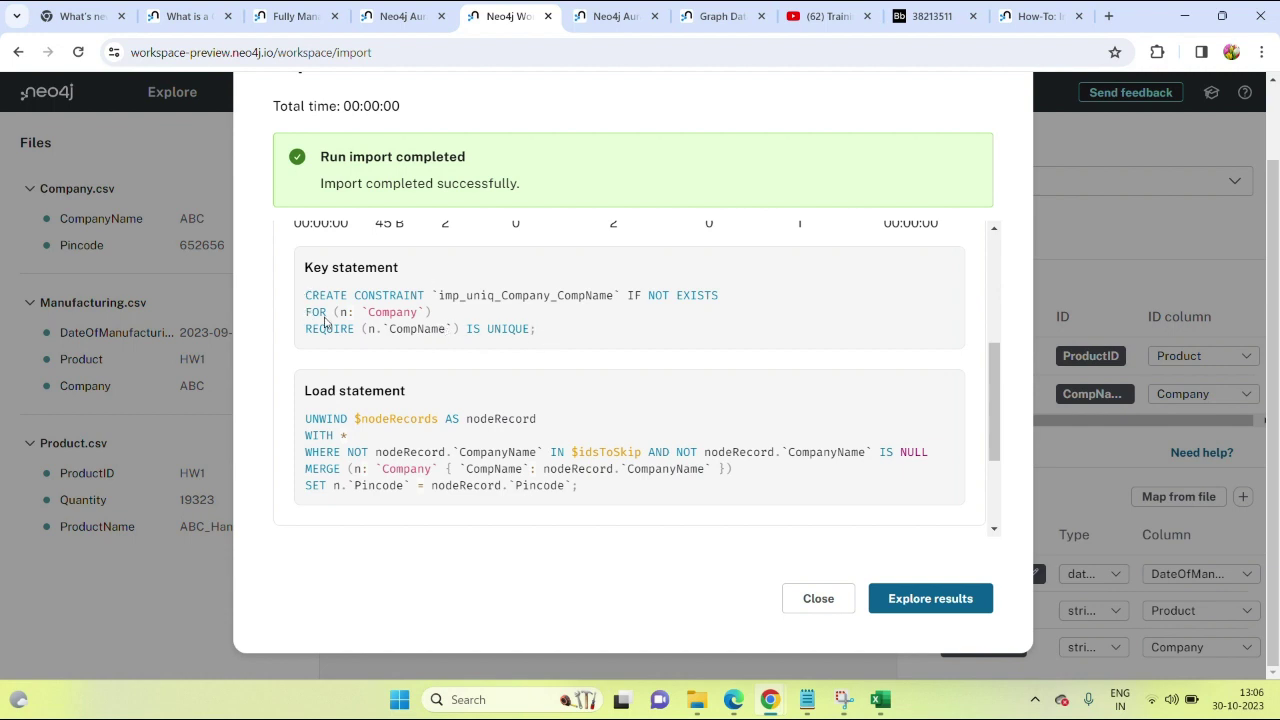
scroll(408, 375, down, 2)
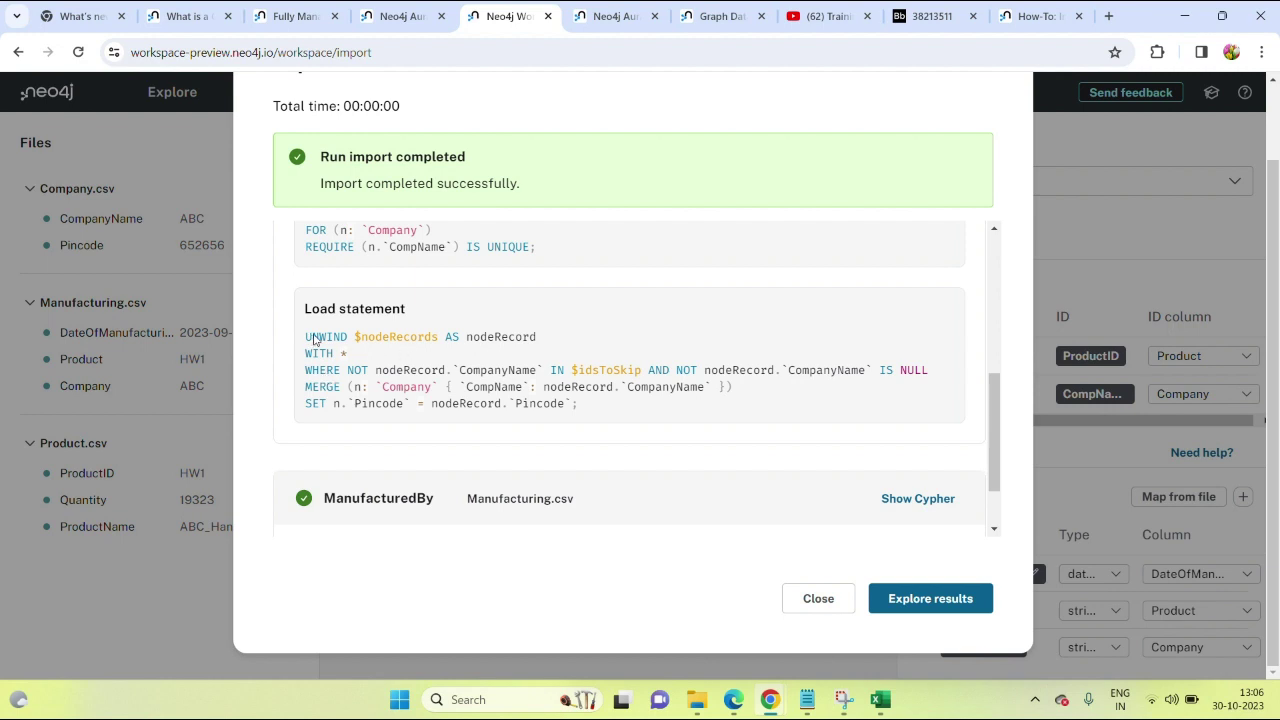
scroll(330, 409, up, 2)
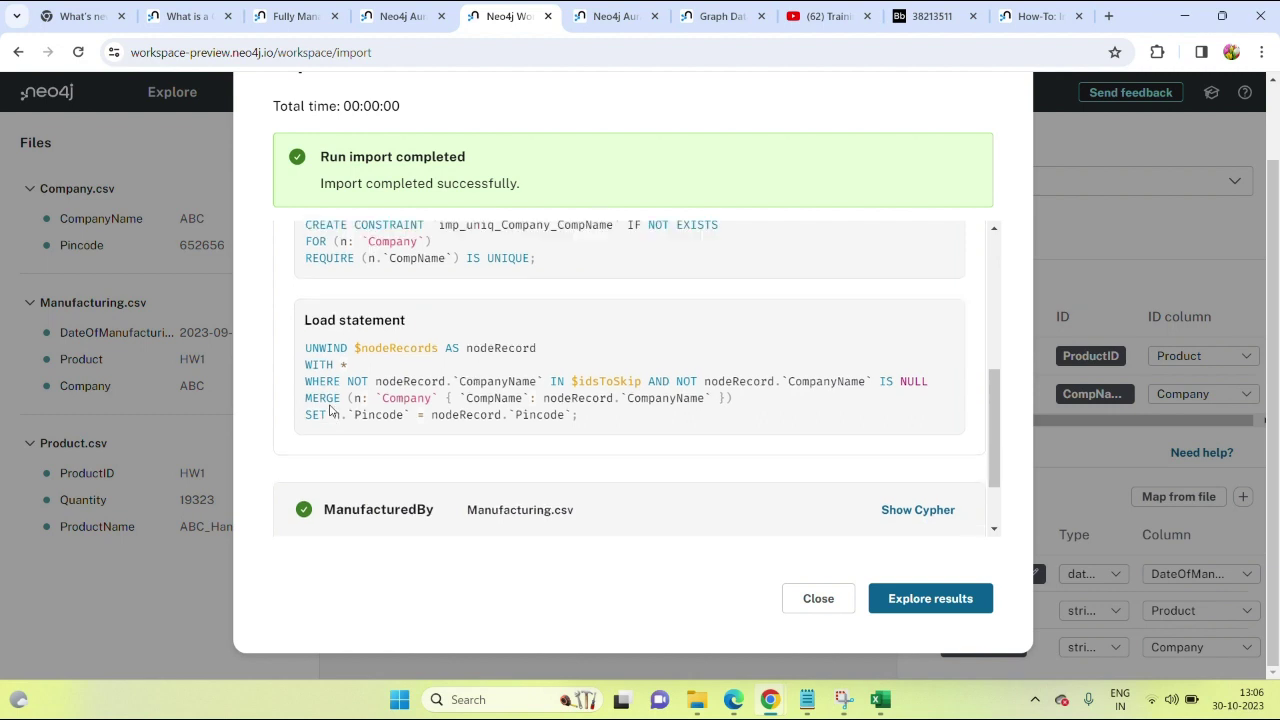
scroll(330, 409, down, 1)
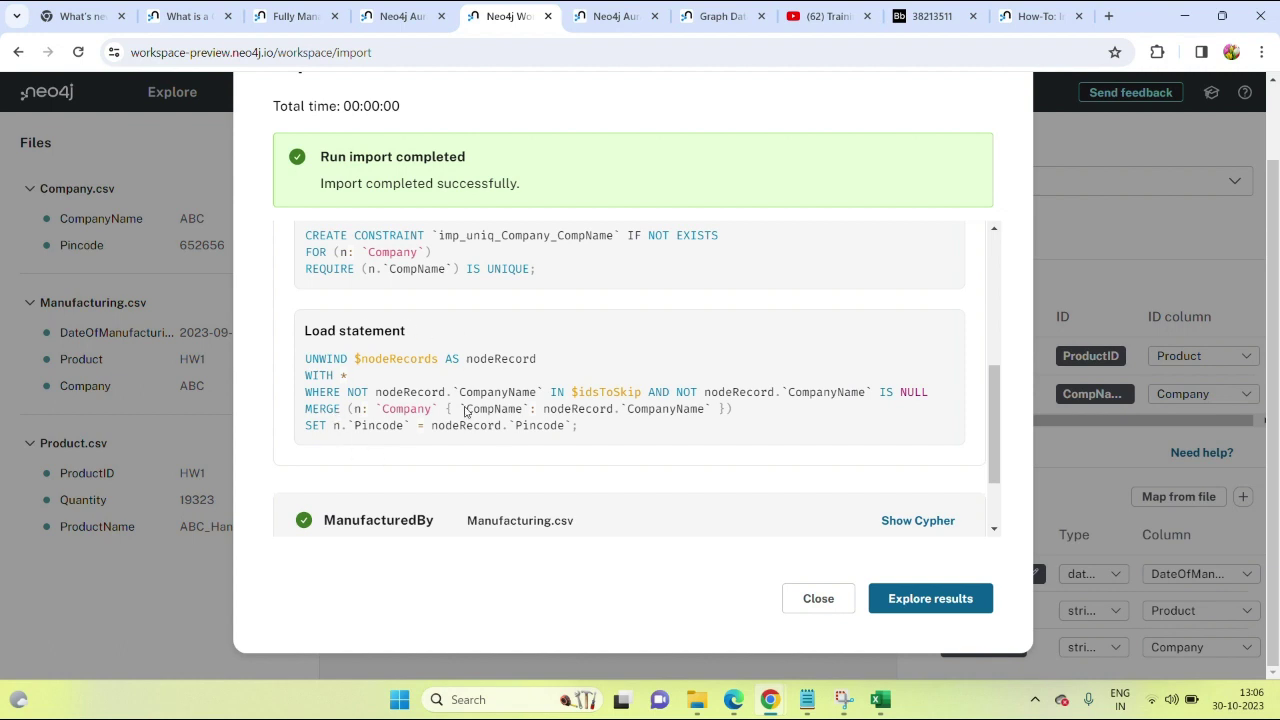
scroll(710, 398, down, 1)
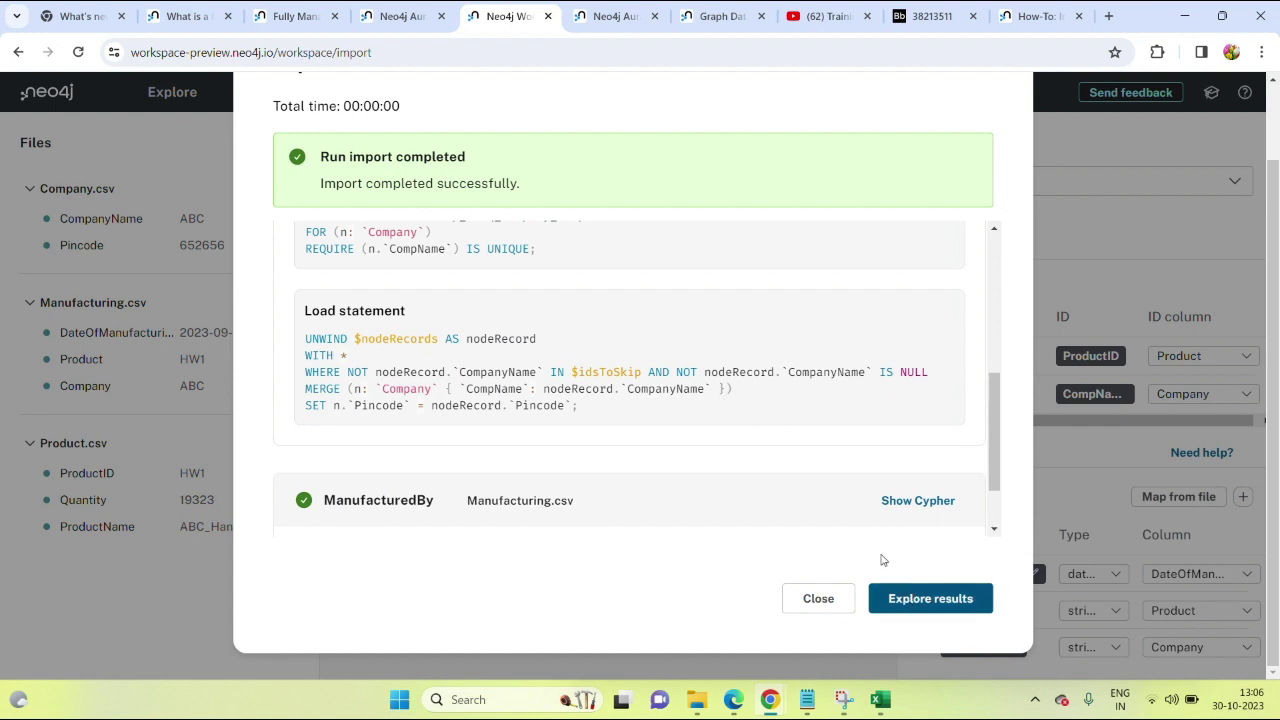
scroll(778, 415, down, 3)
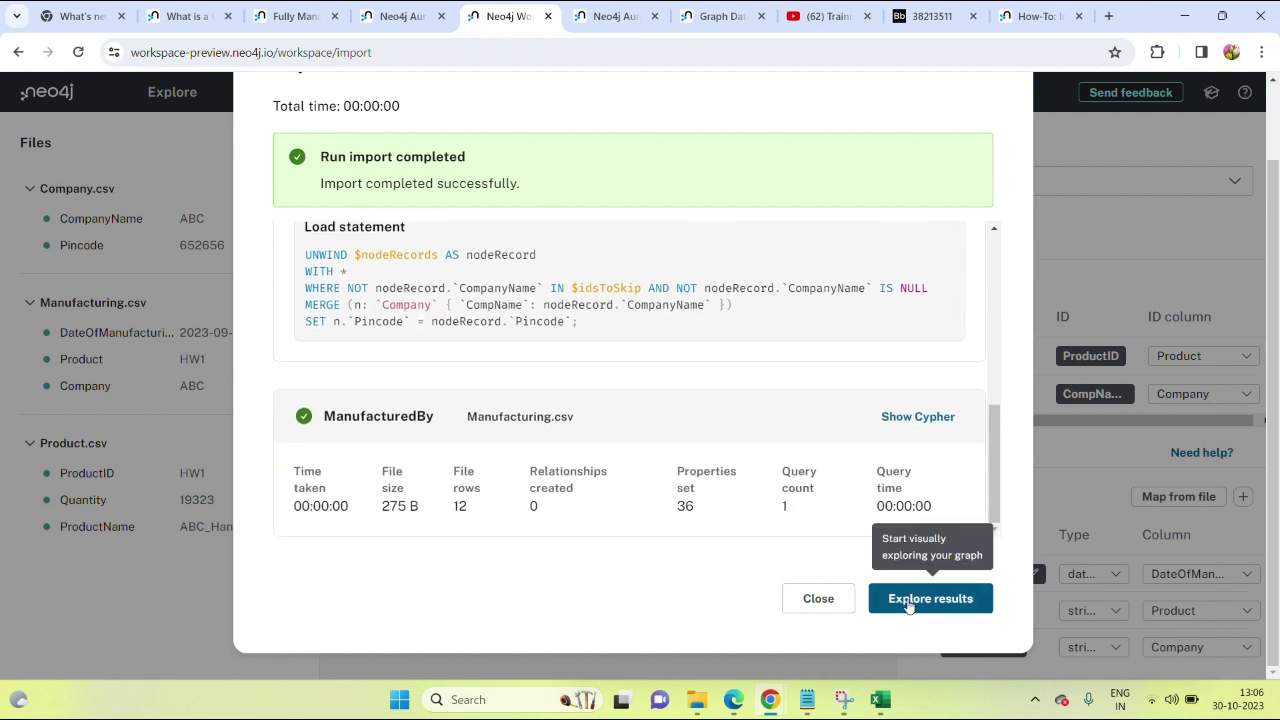
- Explore the import results as a graph and inspect the ABC company node's properties and neighbors
click(910, 600)
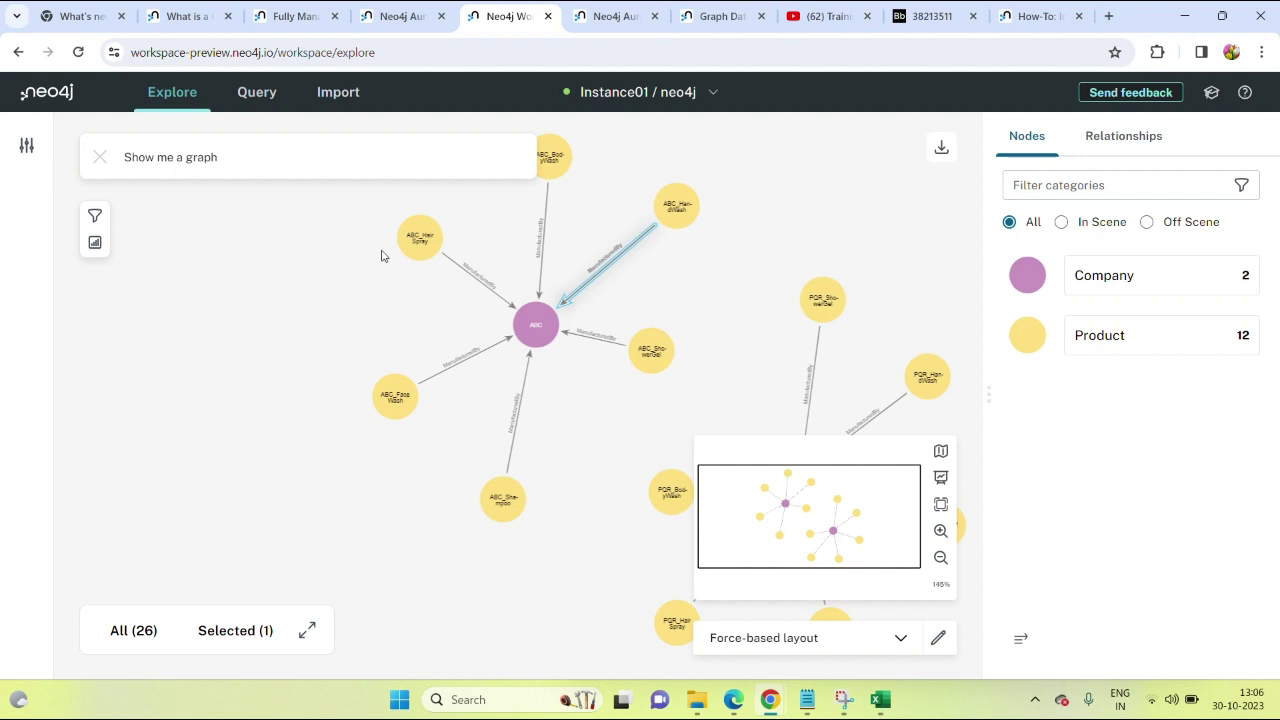
mouse_move(545, 322)
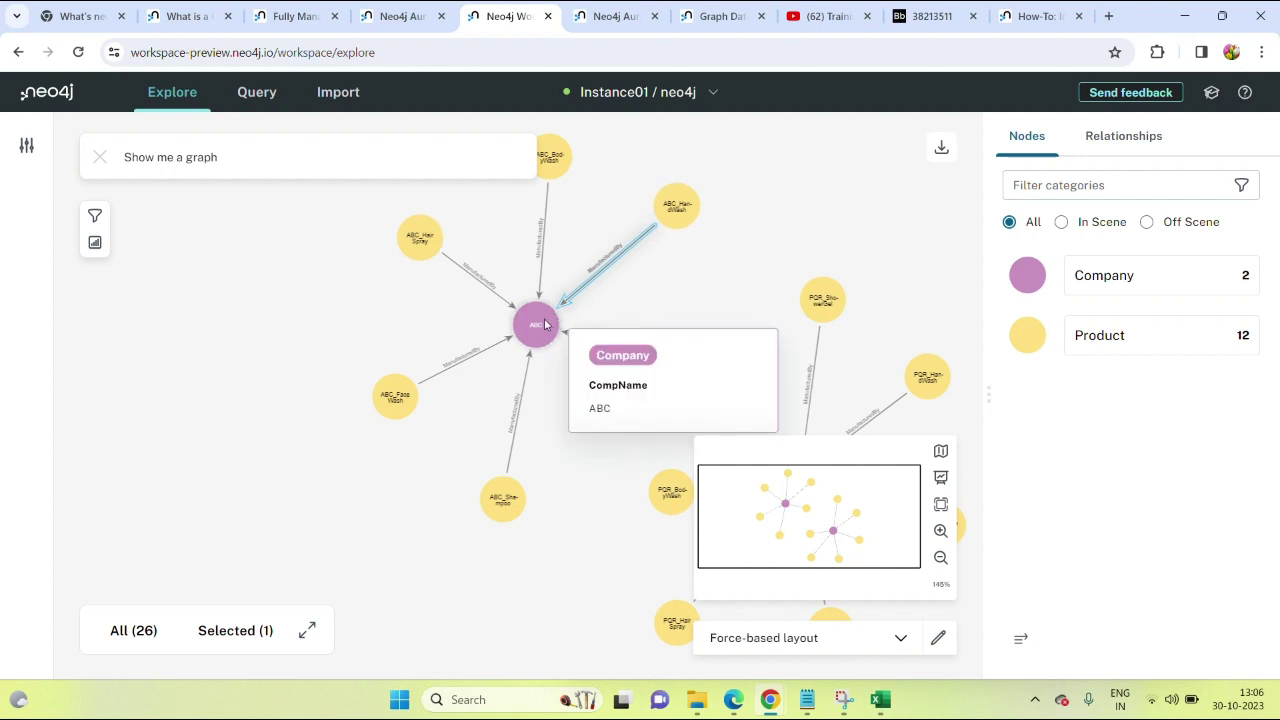
double_click(535, 331)
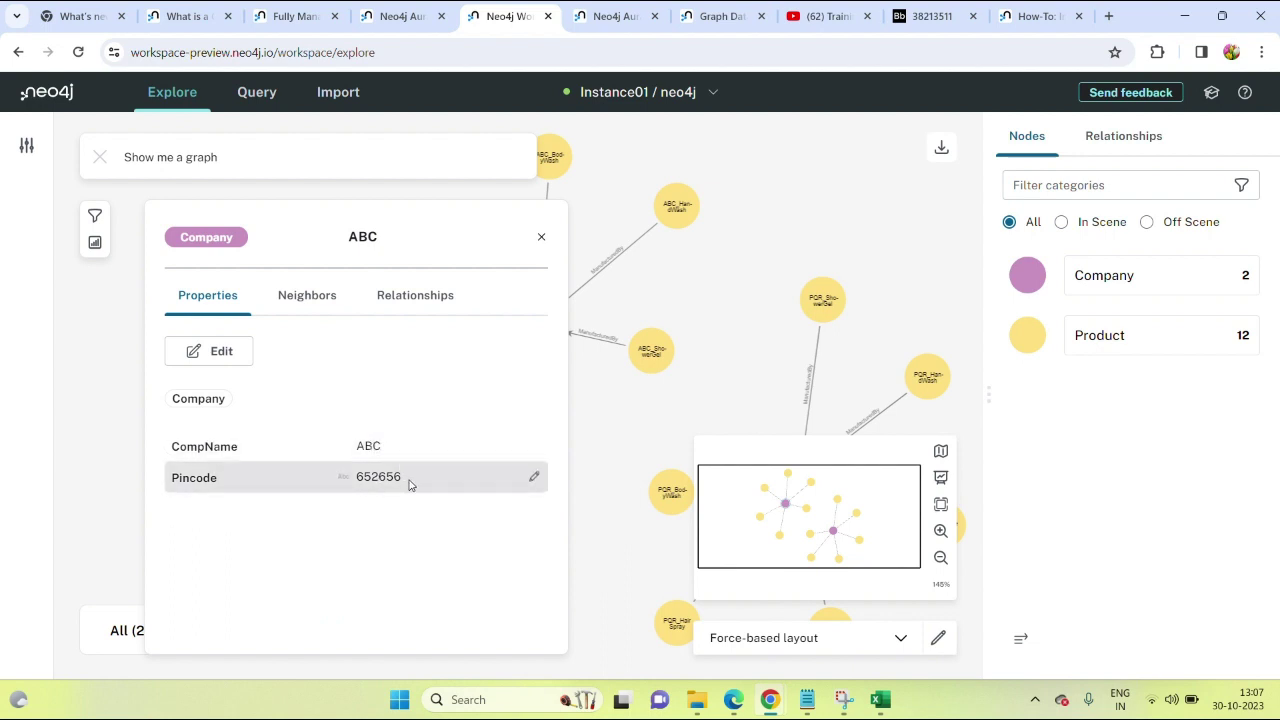
click(313, 300)
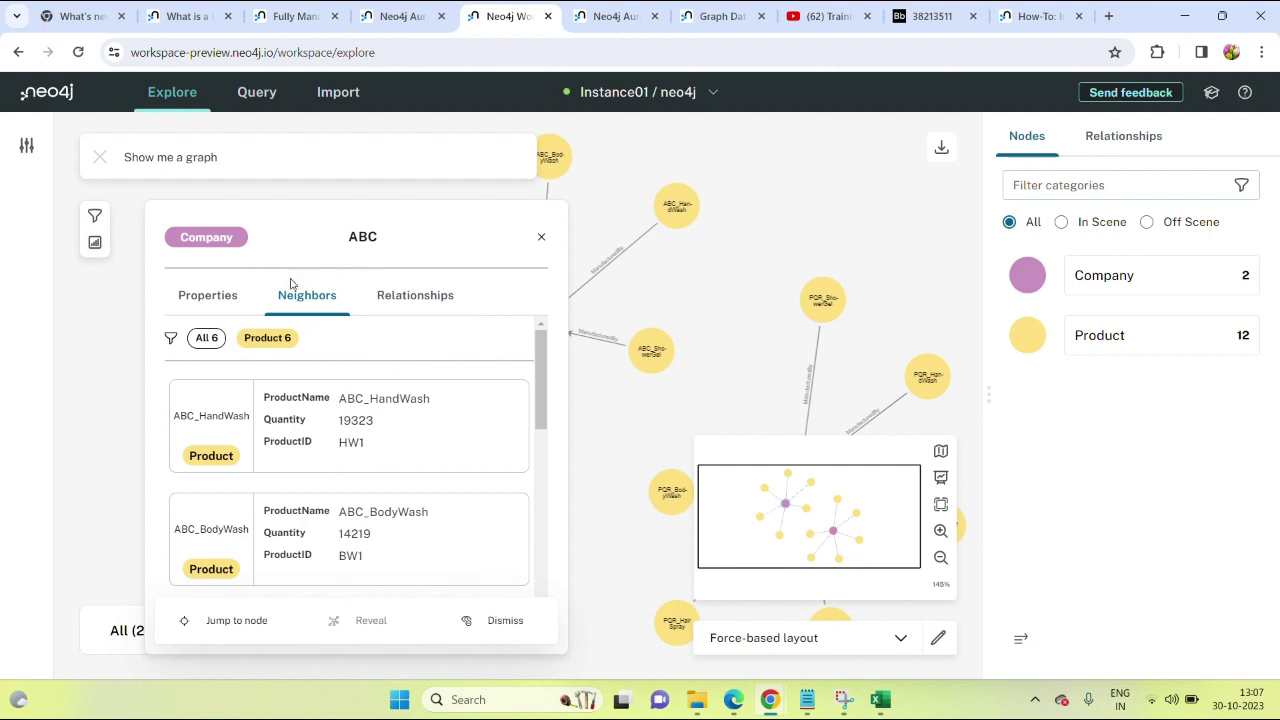
scroll(310, 402, down, 3)
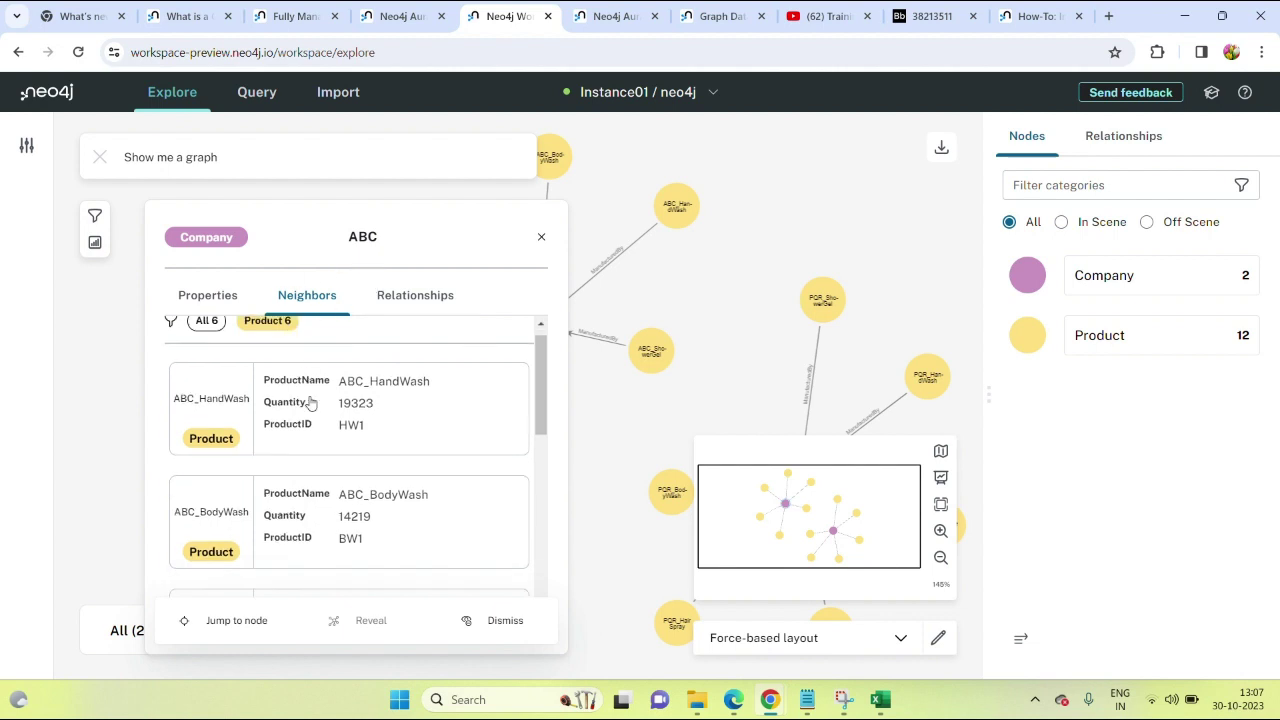
scroll(310, 402, down, 5)
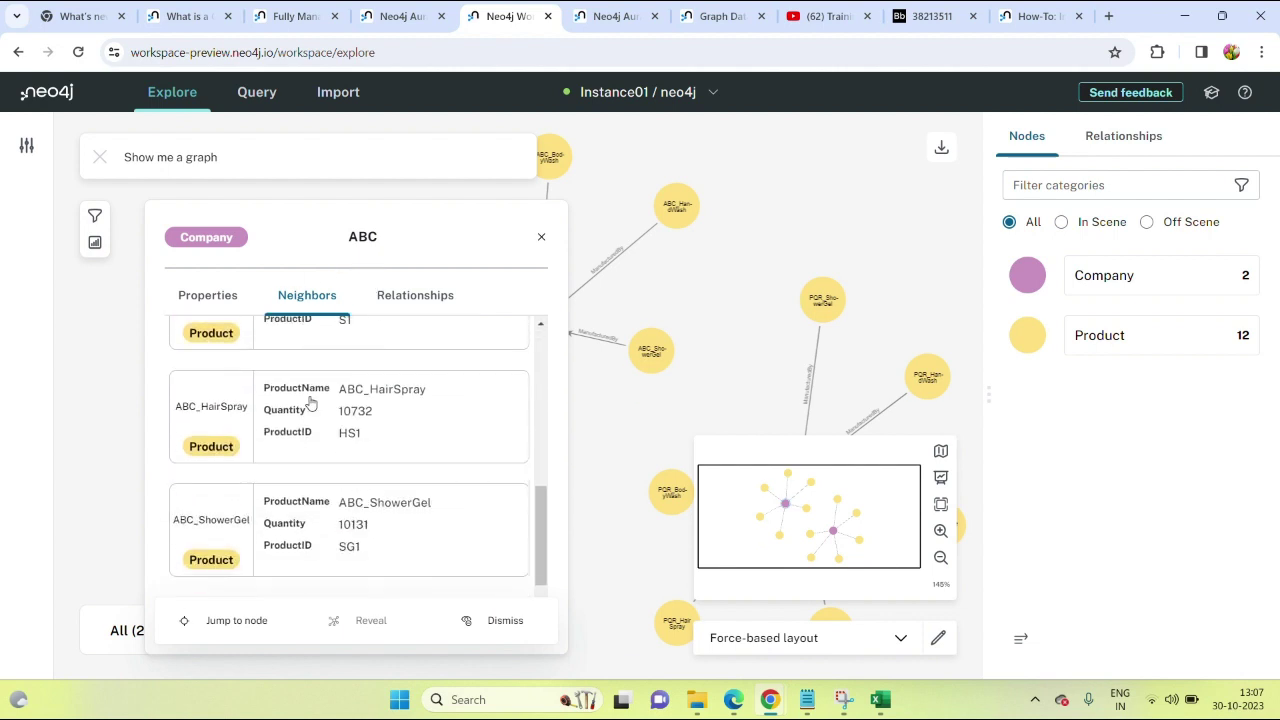
scroll(310, 402, up, 4)
scroll(310, 402, up, 4)
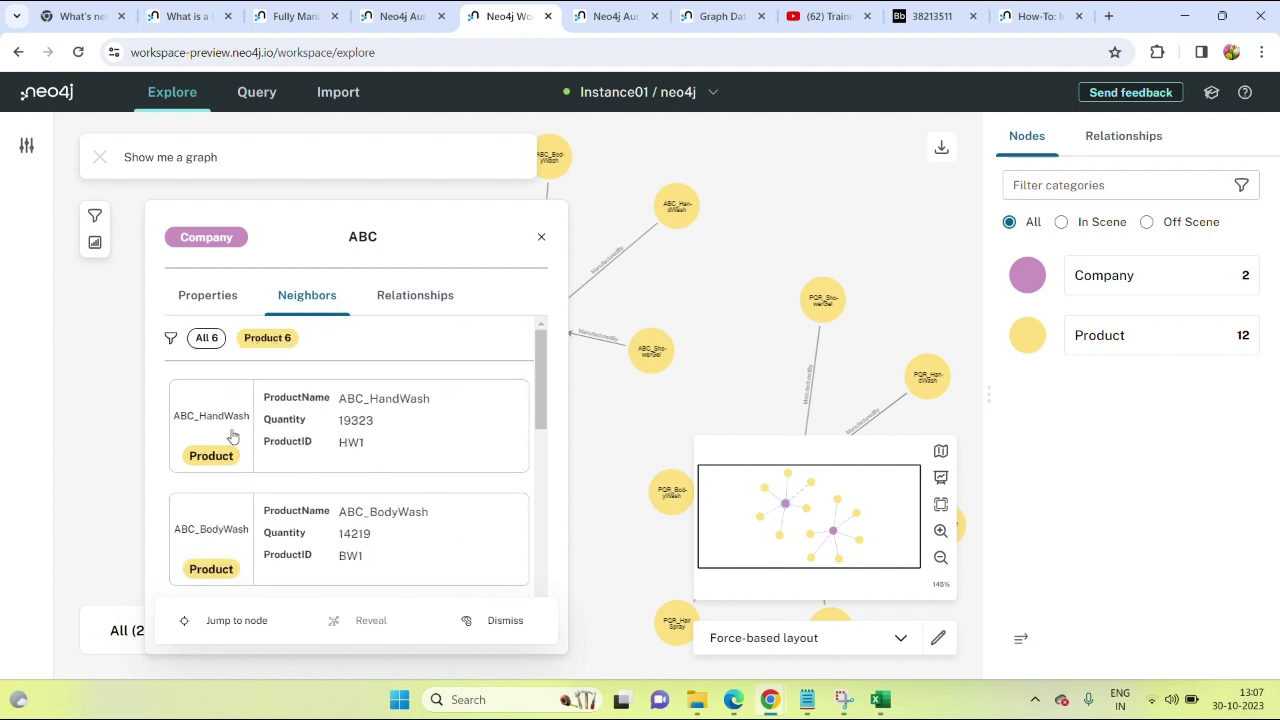
click(541, 238)
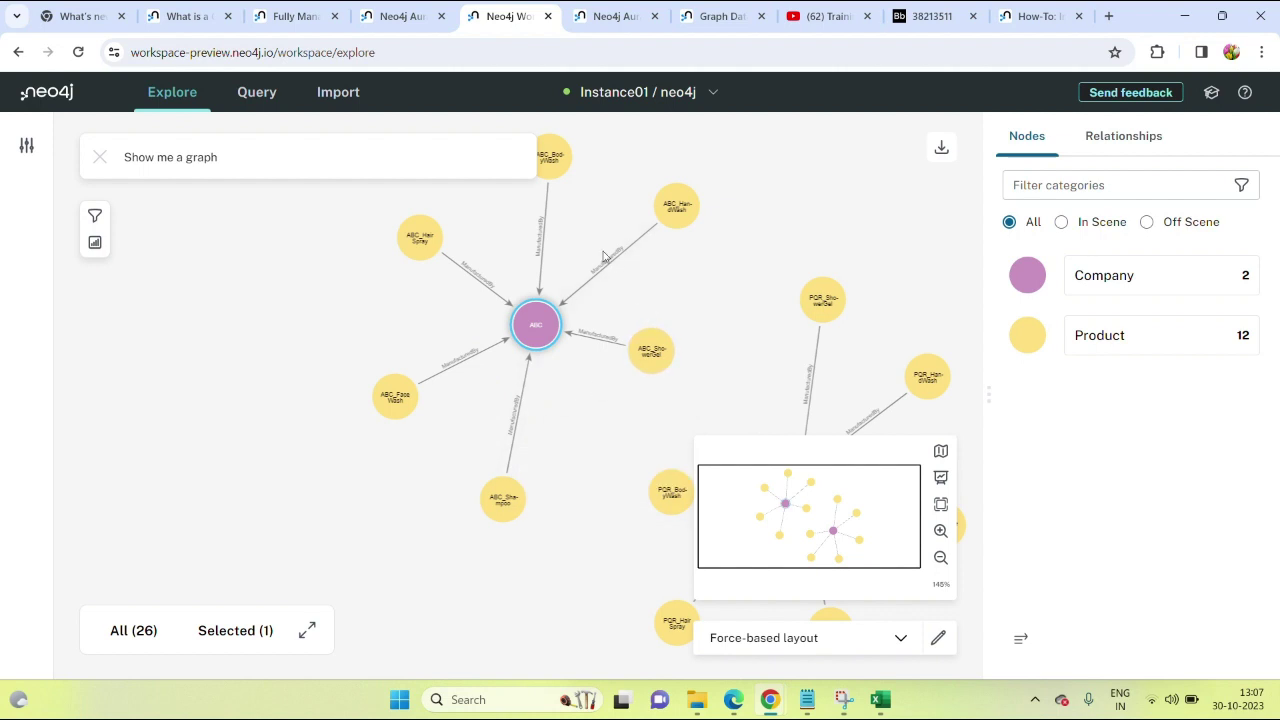
- Inspect the ABC company node's relationships, expanding the ManufacturedBy entry for ABC_HandWash to show its full details
double_click(538, 330)
click(319, 306)
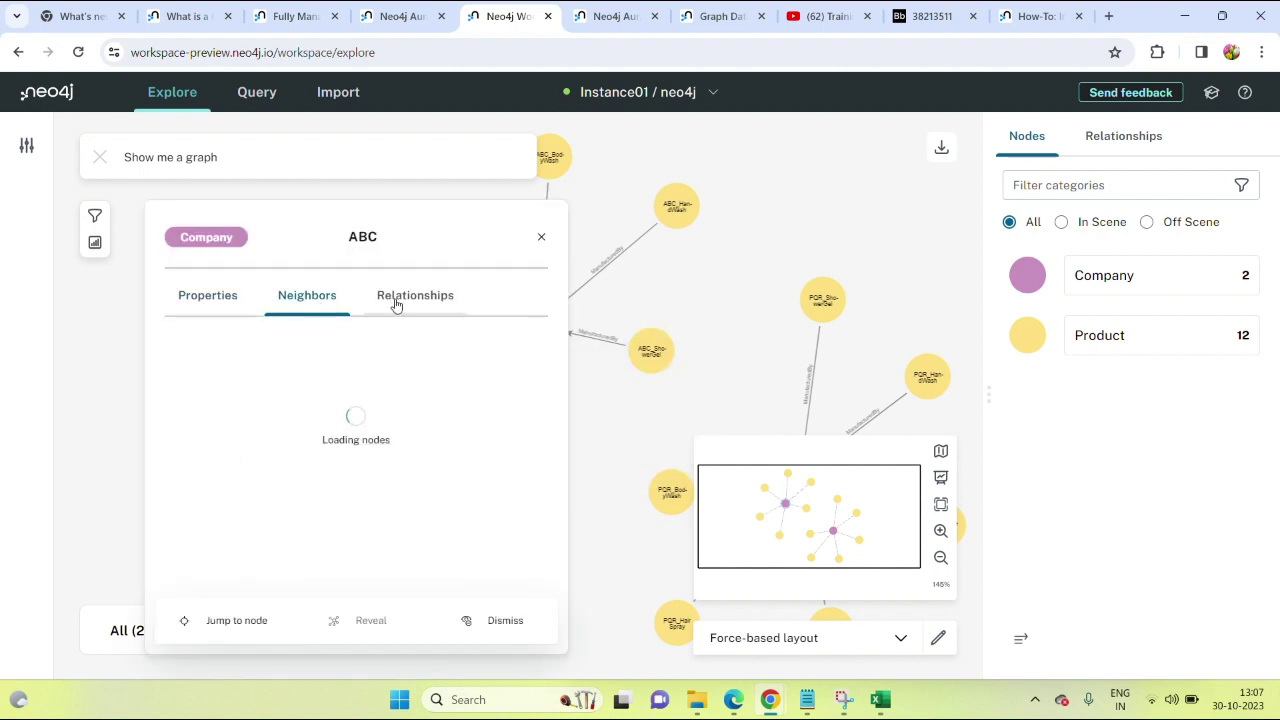
click(396, 300)
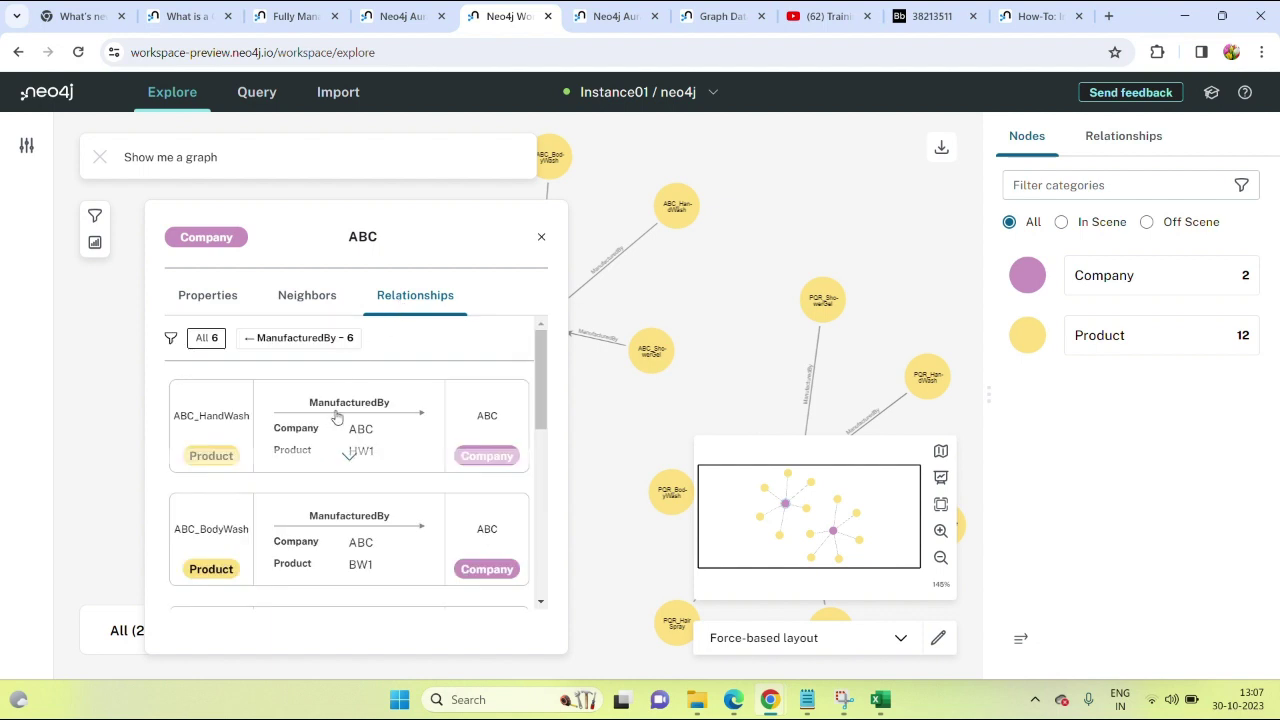
click(348, 465)
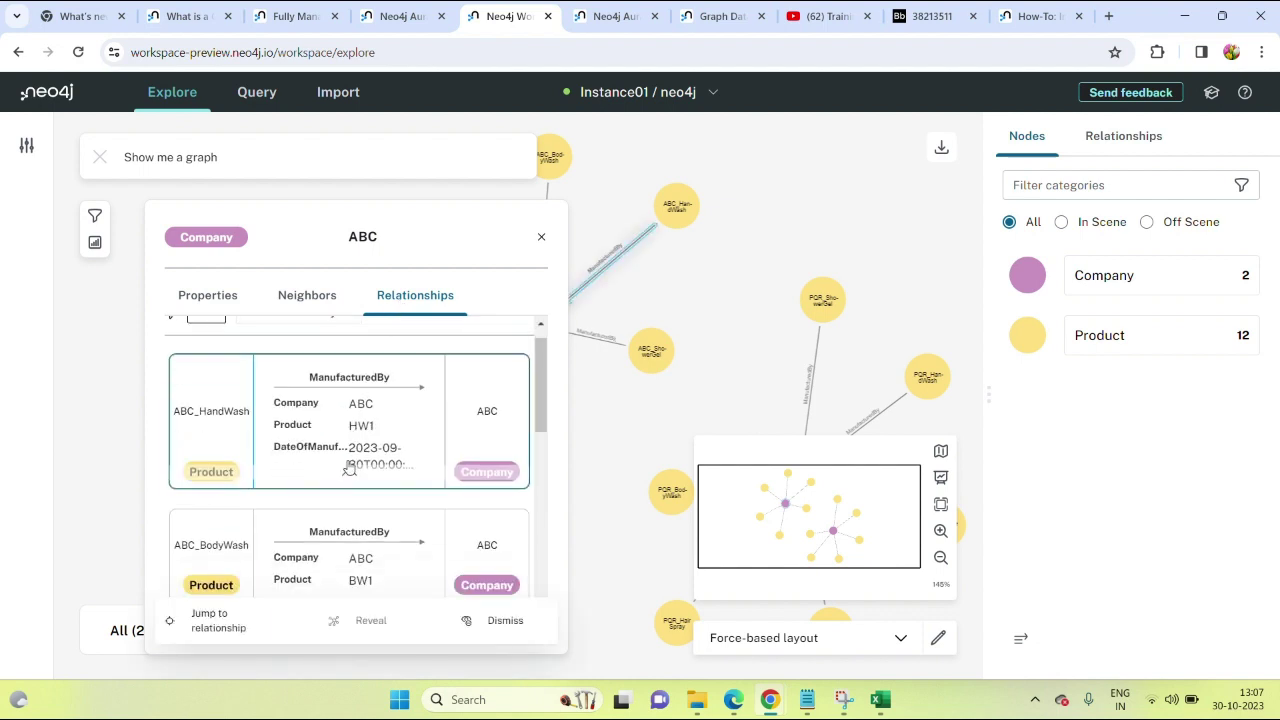
scroll(348, 468, down, 1)
scroll(349, 466, up, 1)
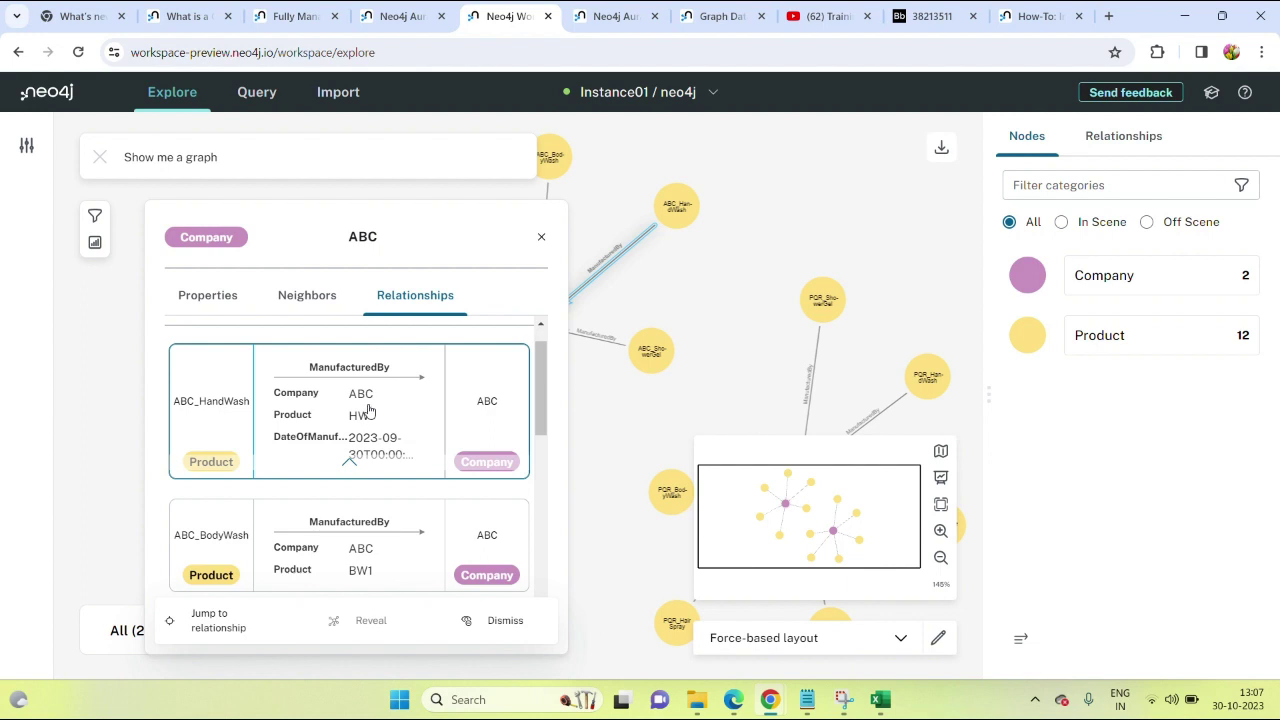
scroll(367, 410, down, 1)
scroll(367, 397, down, 4)
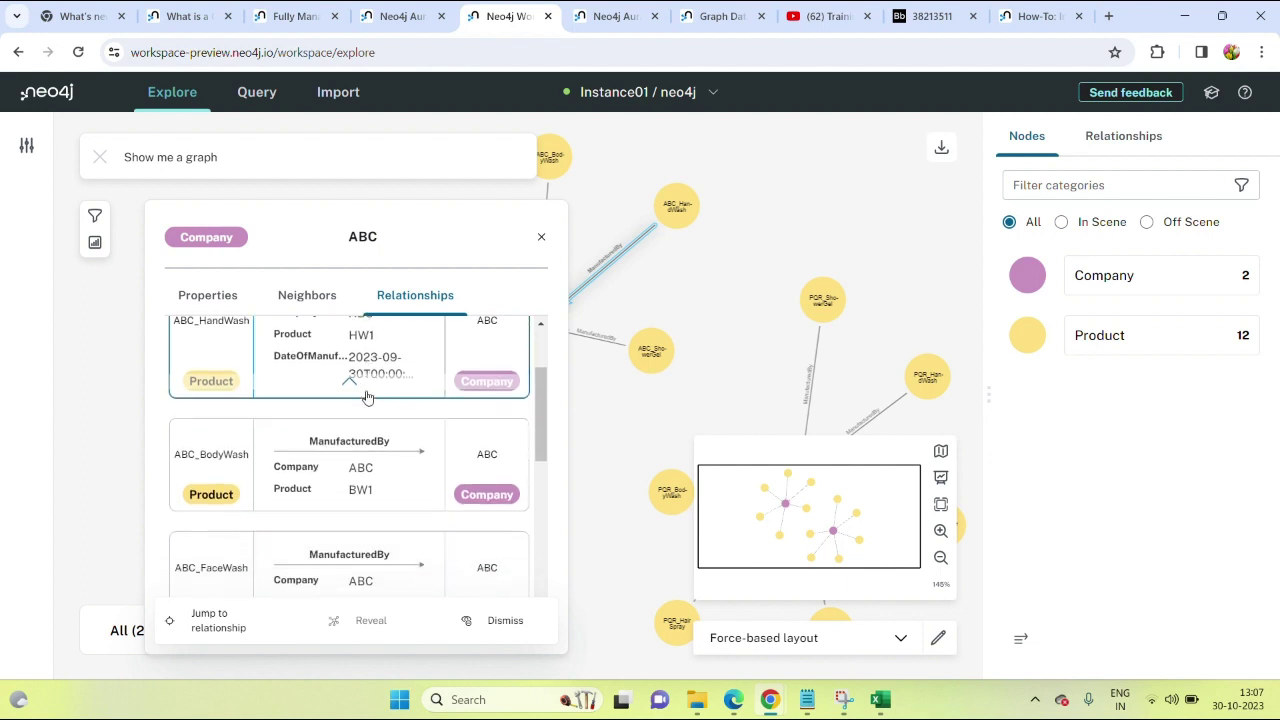
scroll(367, 397, down, 6)
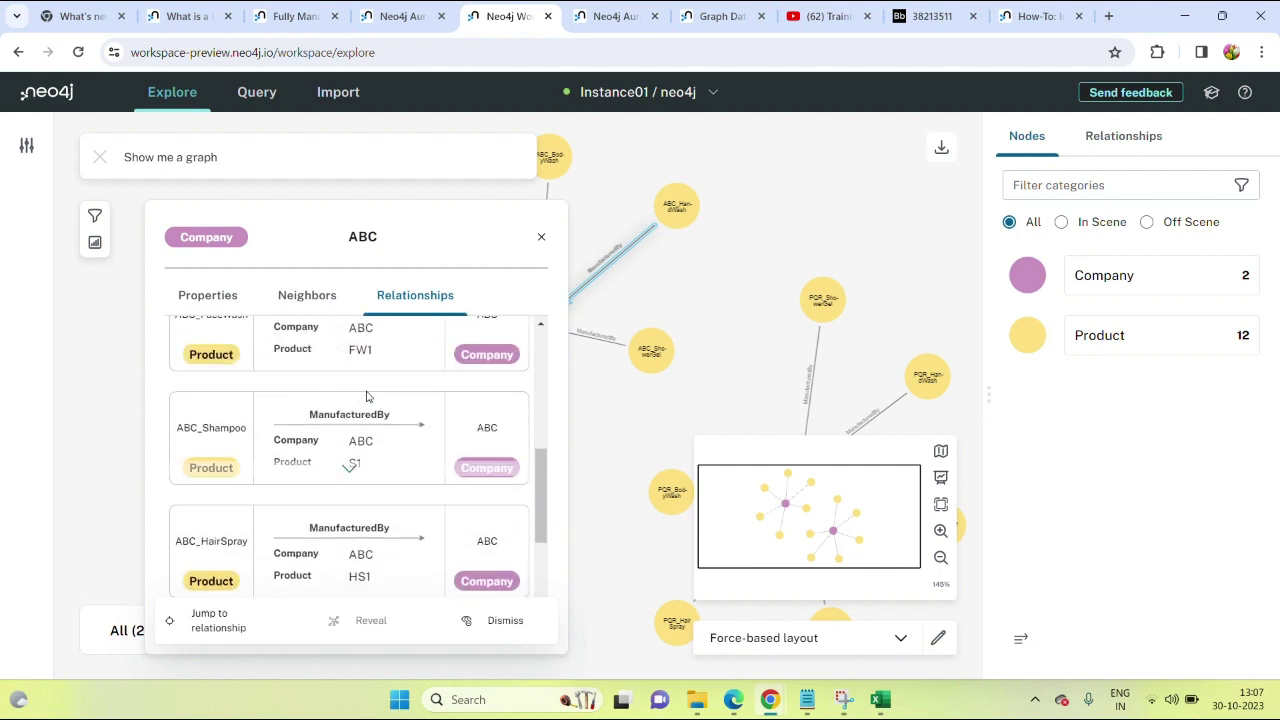
click(543, 239)
- Inspect the ManufacturedBy relationship between ABC_HandWash and ABC, including its DateOfManufacturing value and connected nodes
double_click(600, 283)
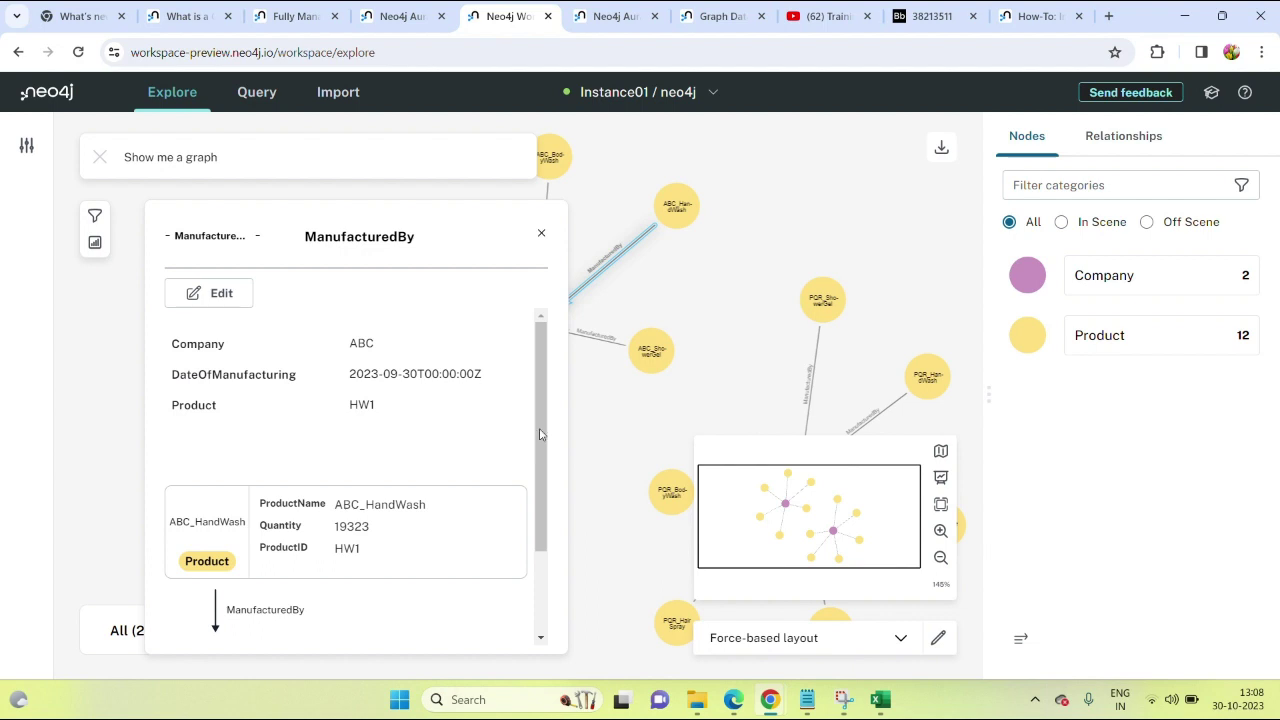
scroll(387, 434, down, 1)
scroll(385, 433, down, 2)
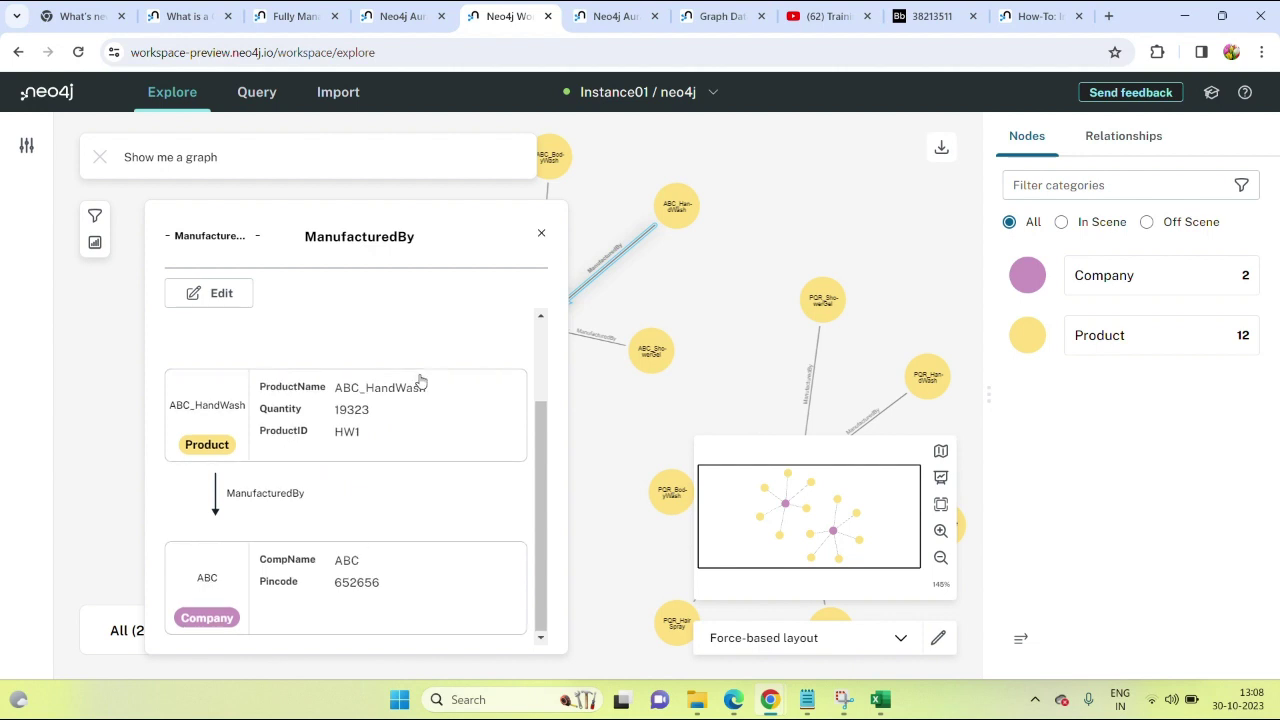
scroll(420, 380, up, 2)
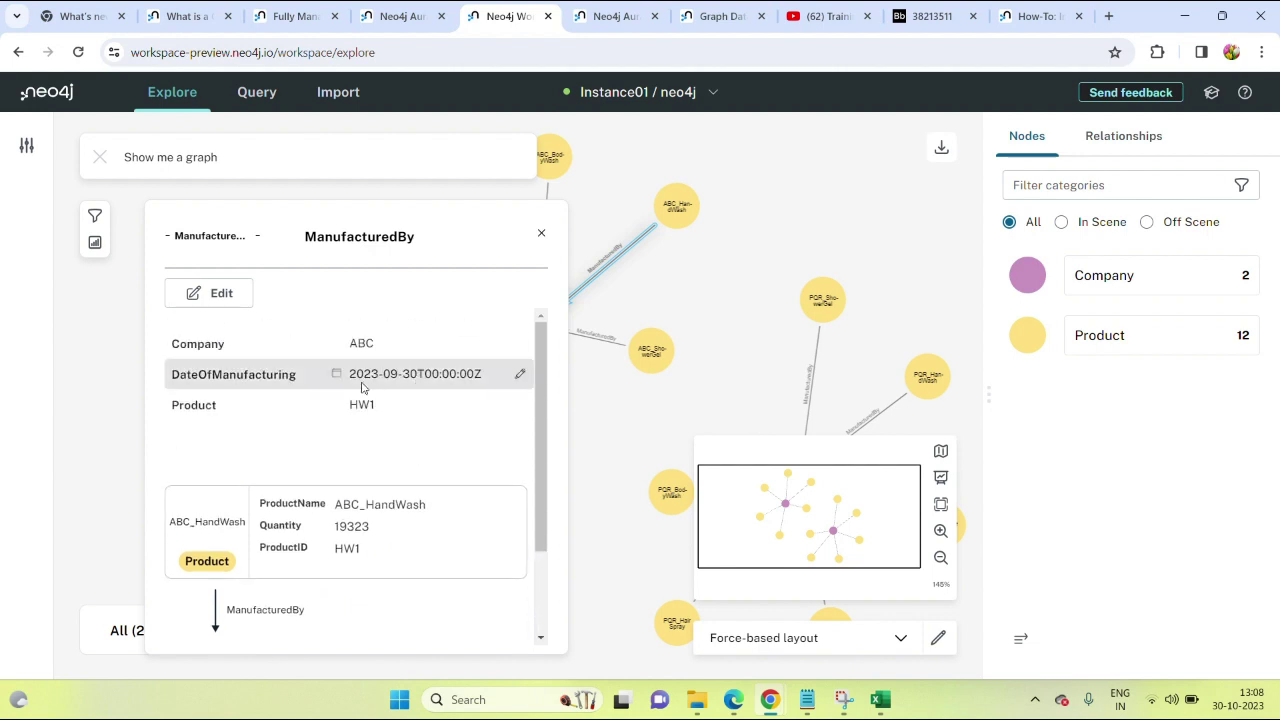
drag(352, 376, 484, 376)
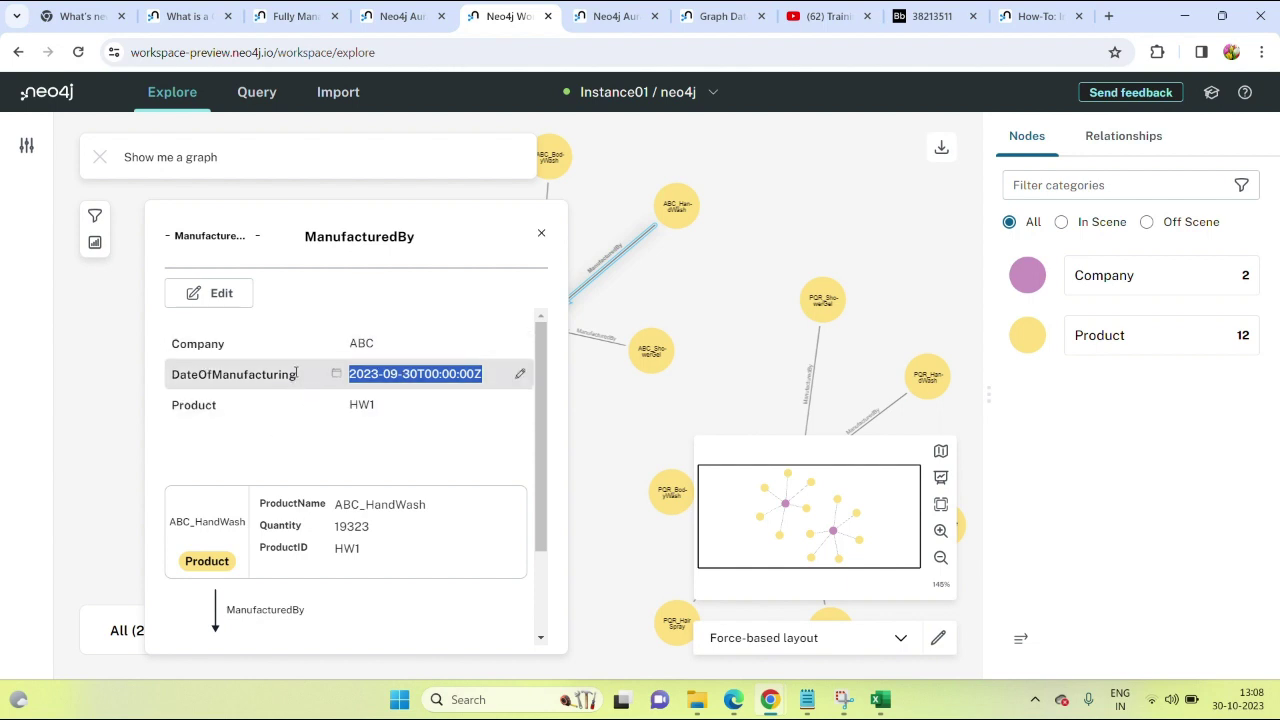
click(542, 240)
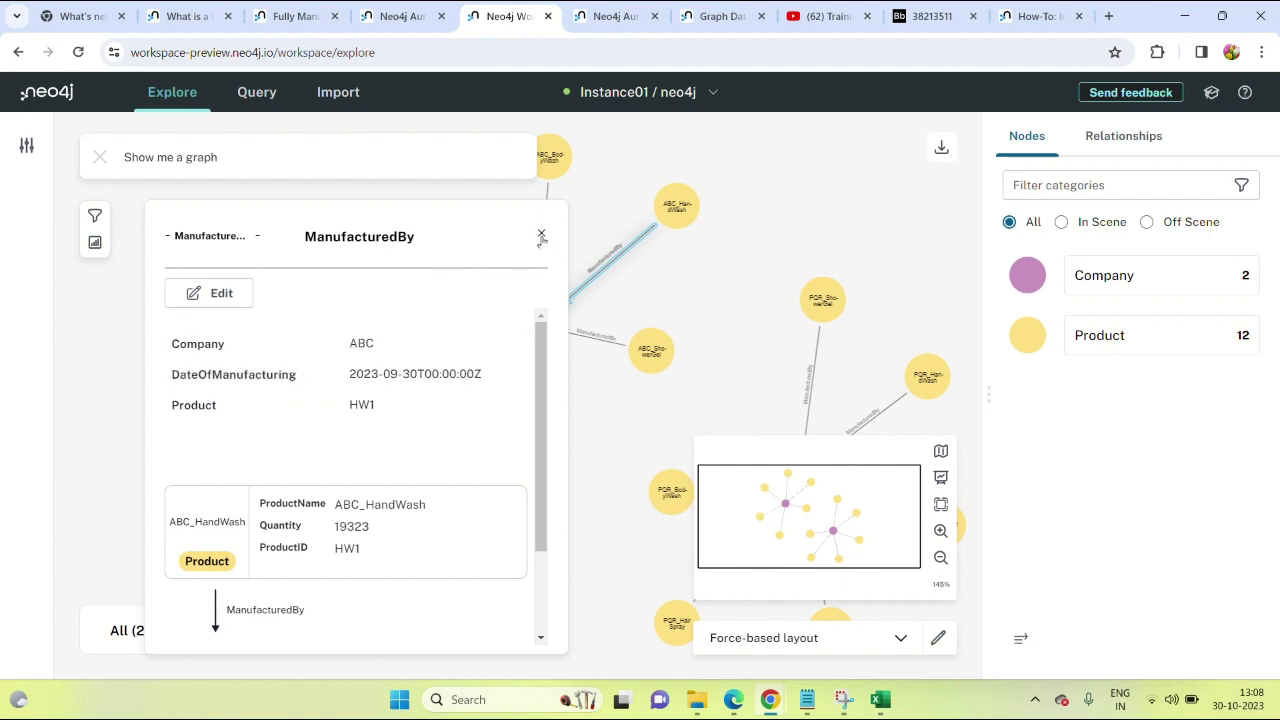
click(541, 236)
- Inspect the ABC_HandWash product node's properties, neighbors and relationships
double_click(675, 215)
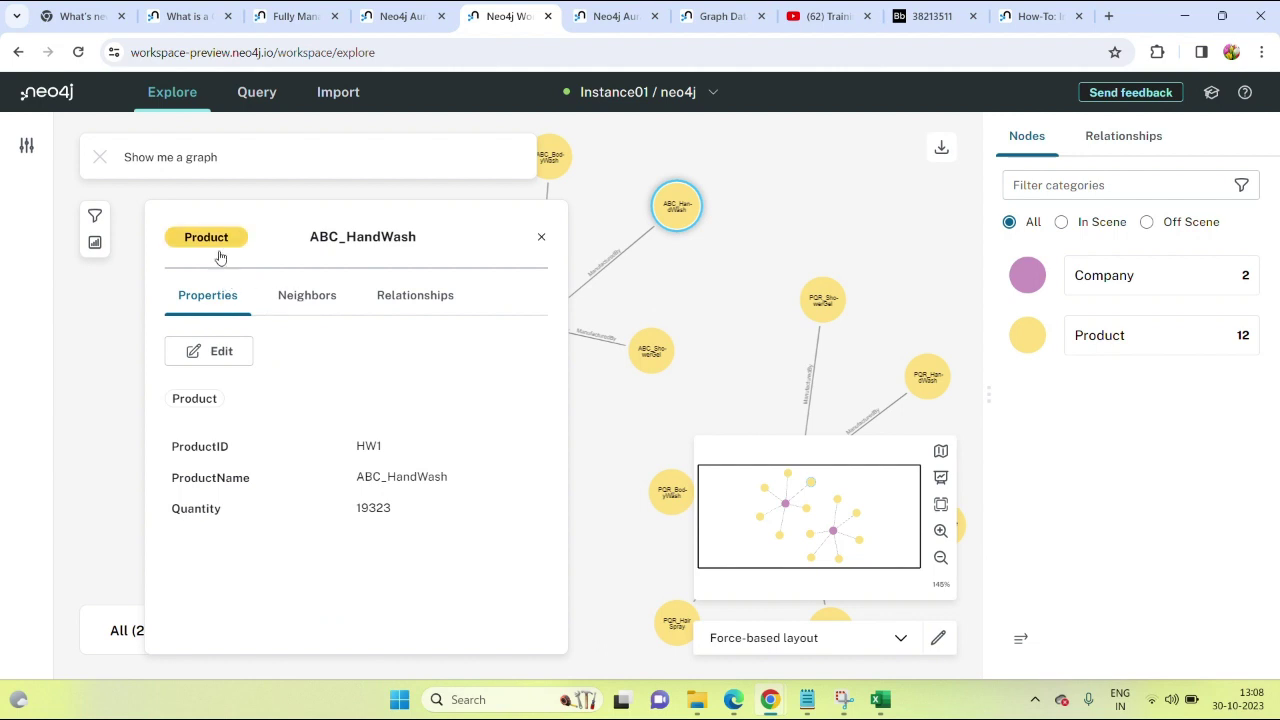
click(319, 304)
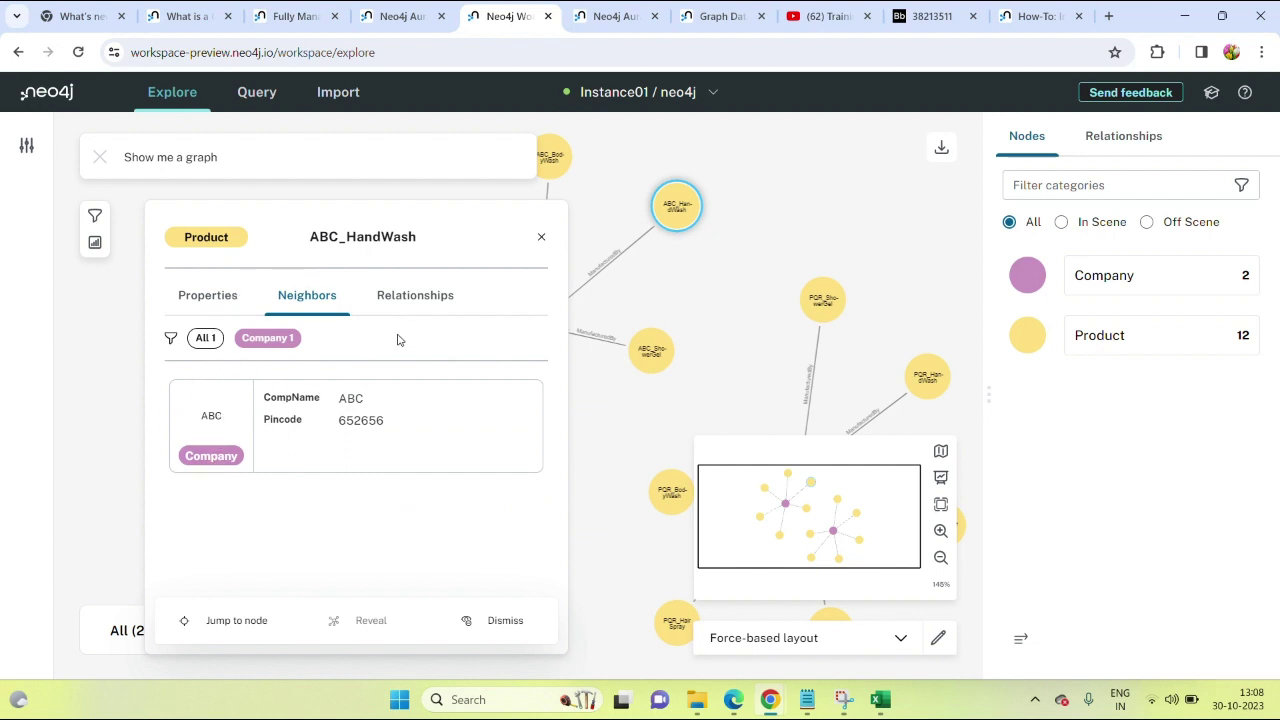
click(415, 298)
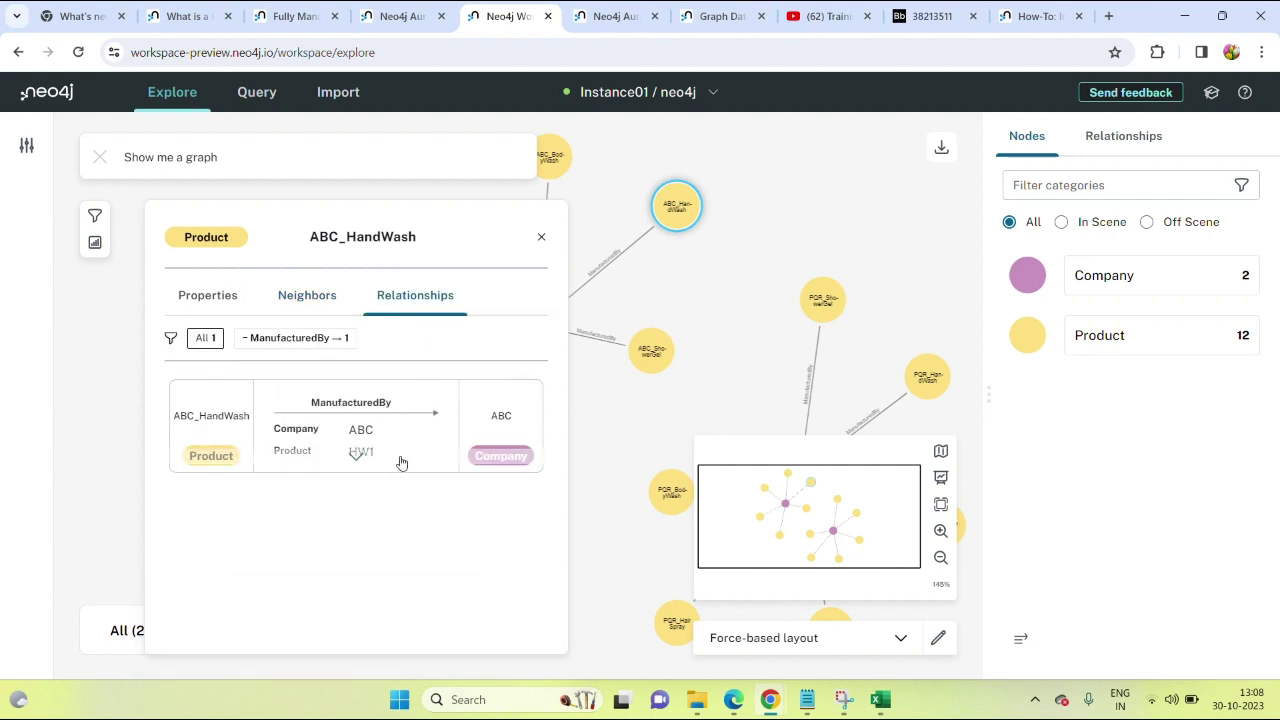
click(541, 237)
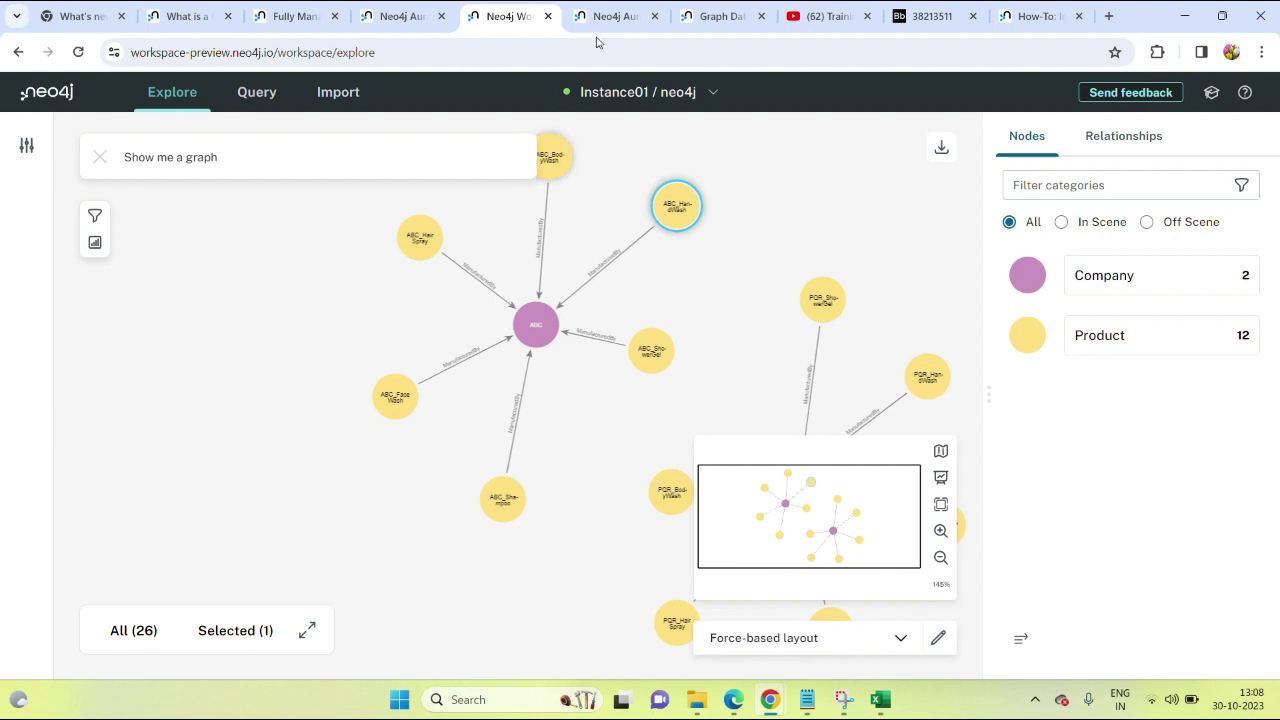
- View the ABC and PQR company clusters, check the import model with its source files, and return to the graph
drag(700, 323, 466, 301)
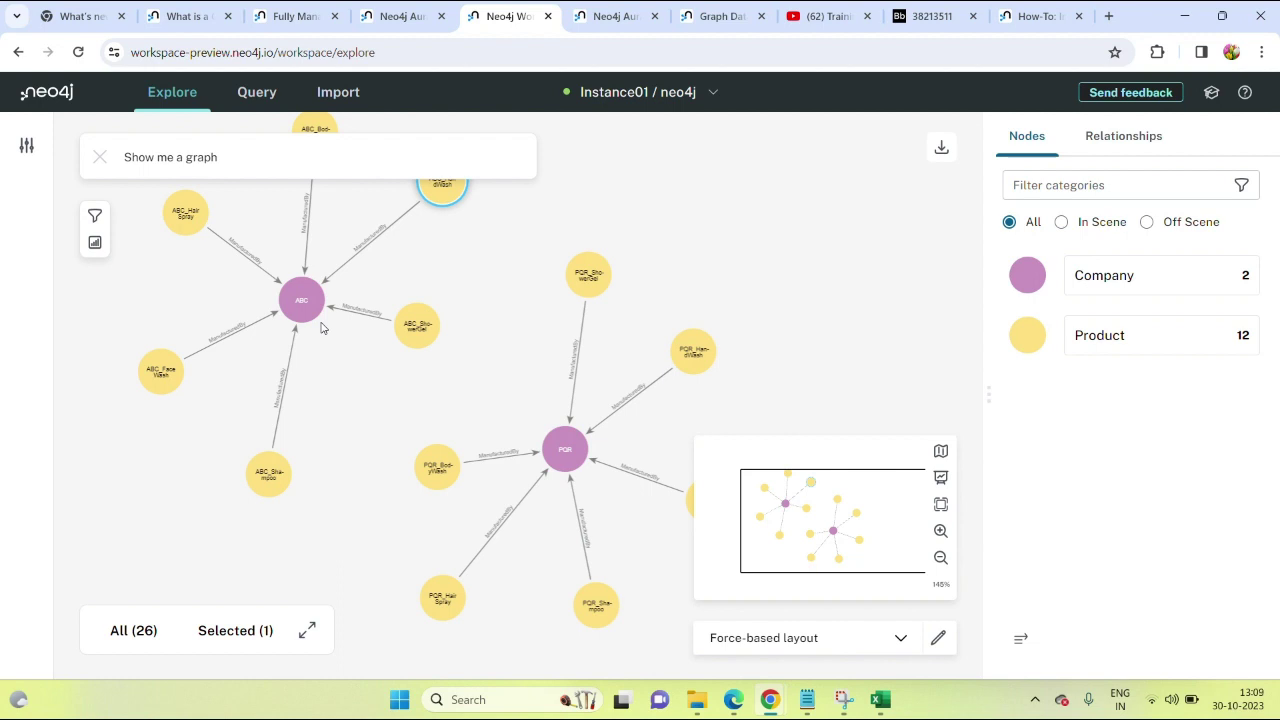
mouse_move(316, 322)
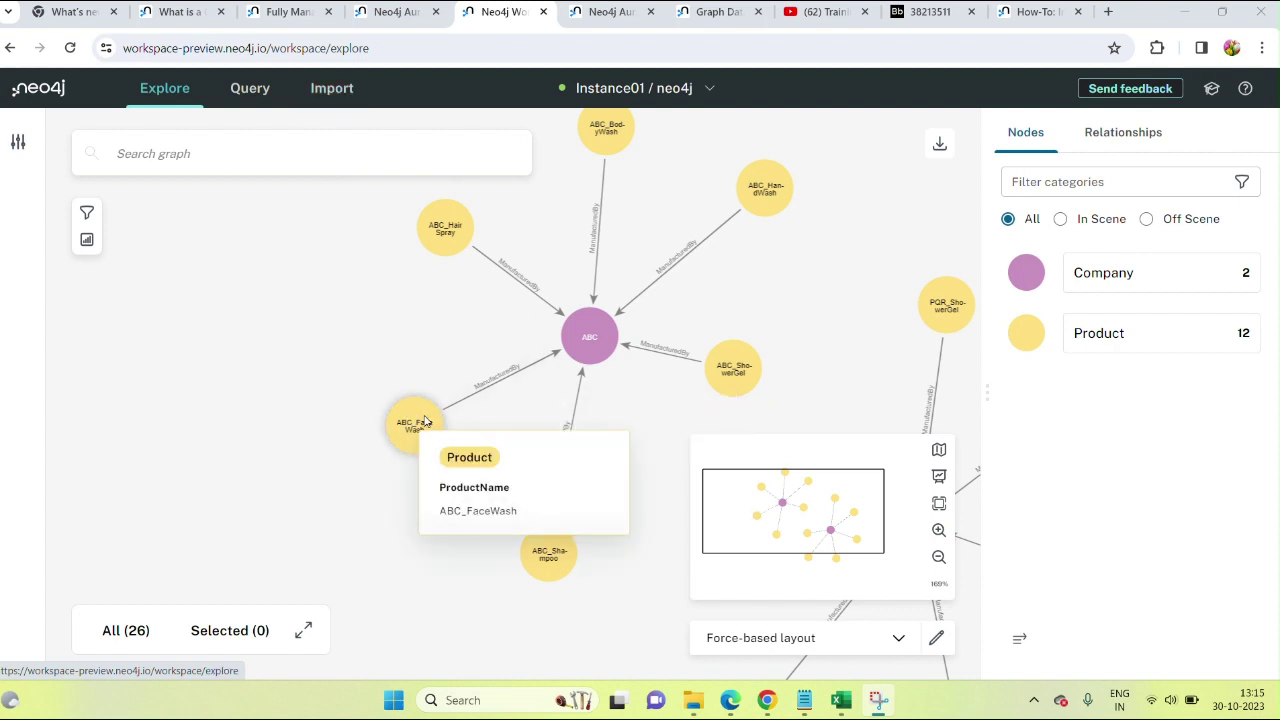
click(332, 90)
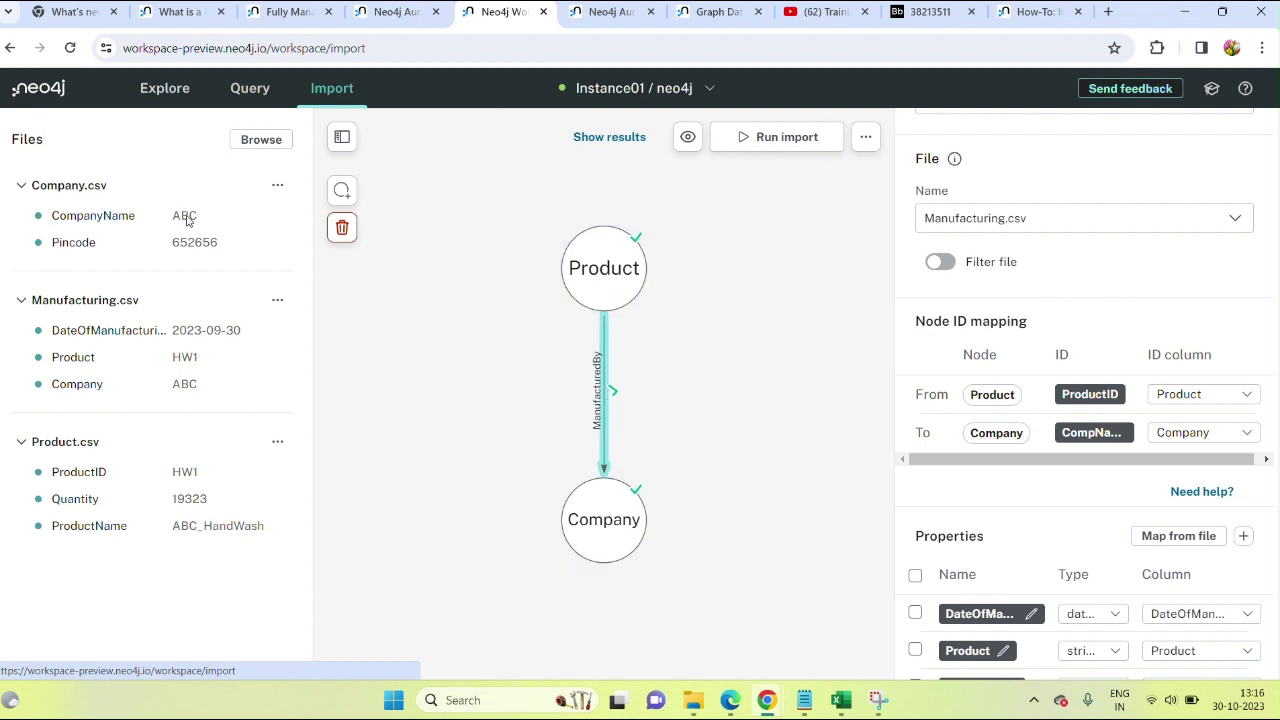
click(174, 104)
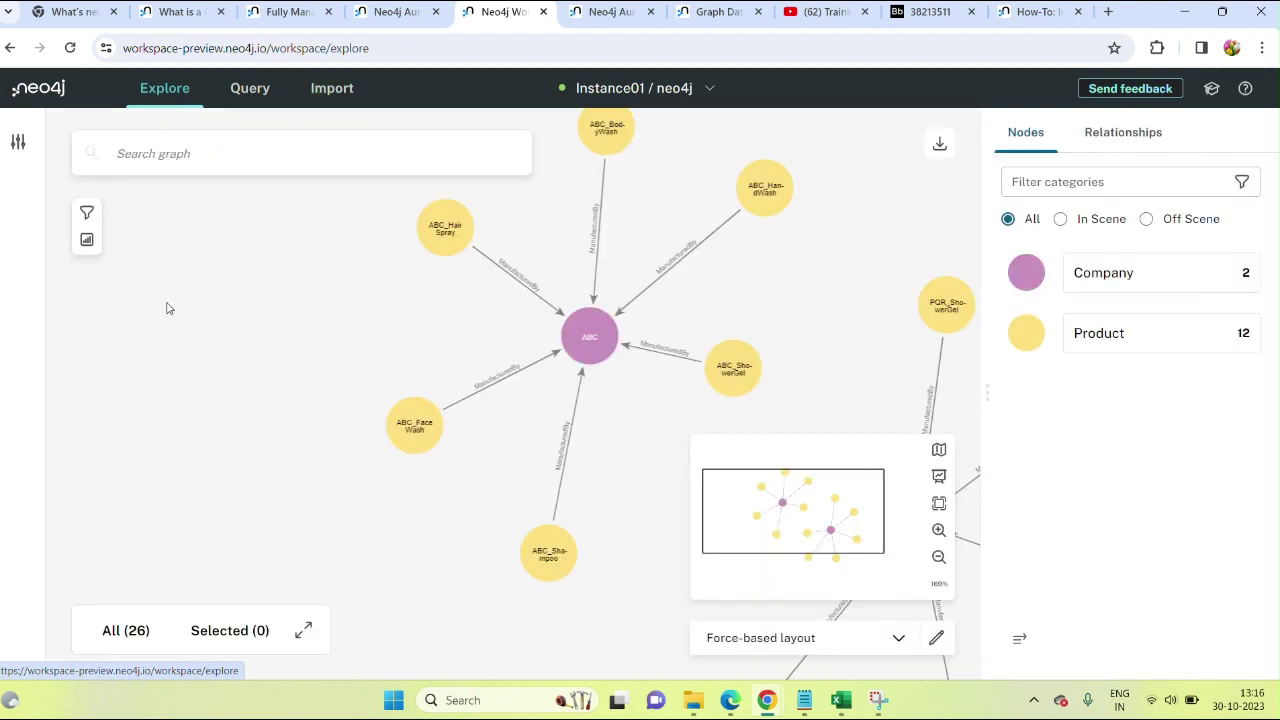
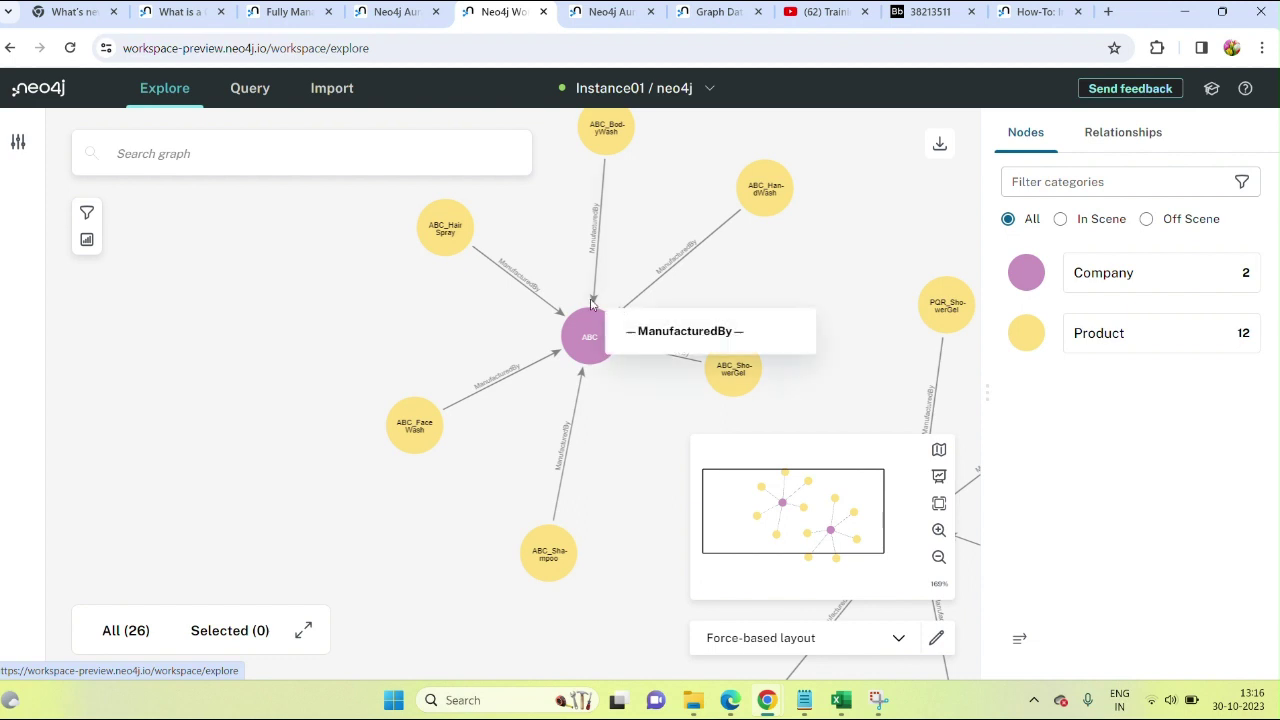
- Add a graph filter that targets the Company nodes
drag(803, 311, 629, 300)
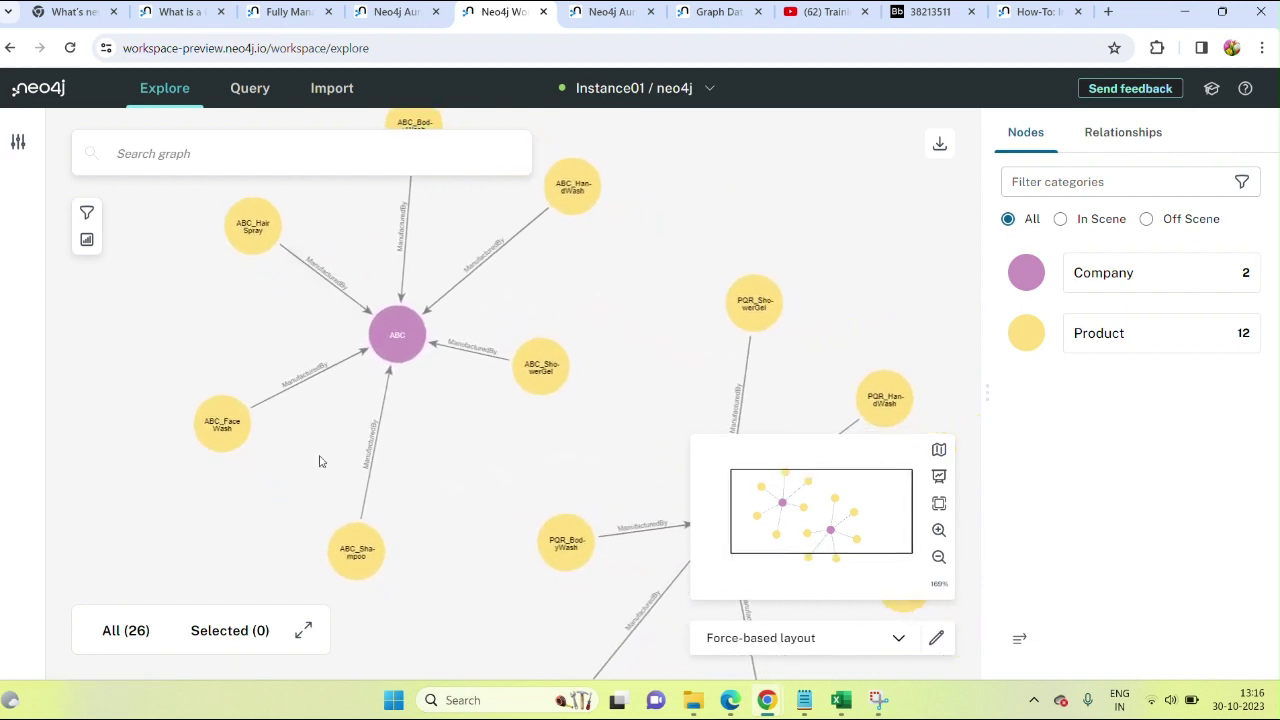
click(85, 218)
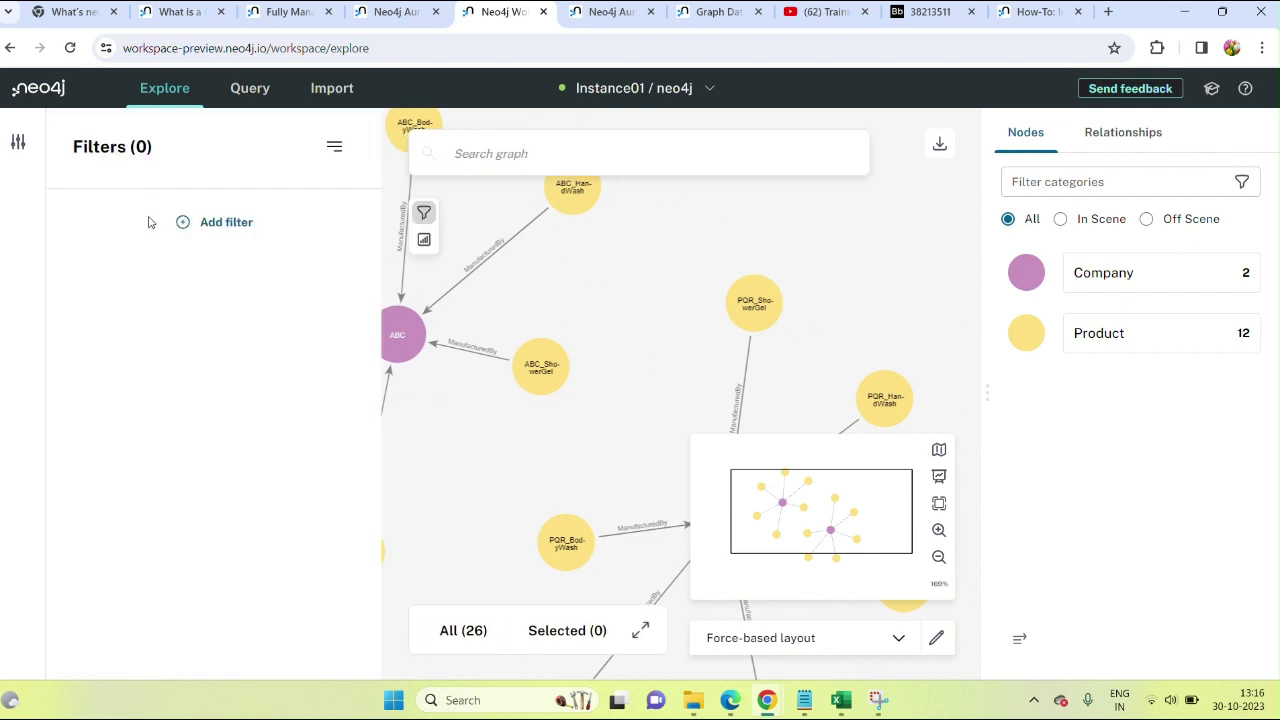
click(215, 228)
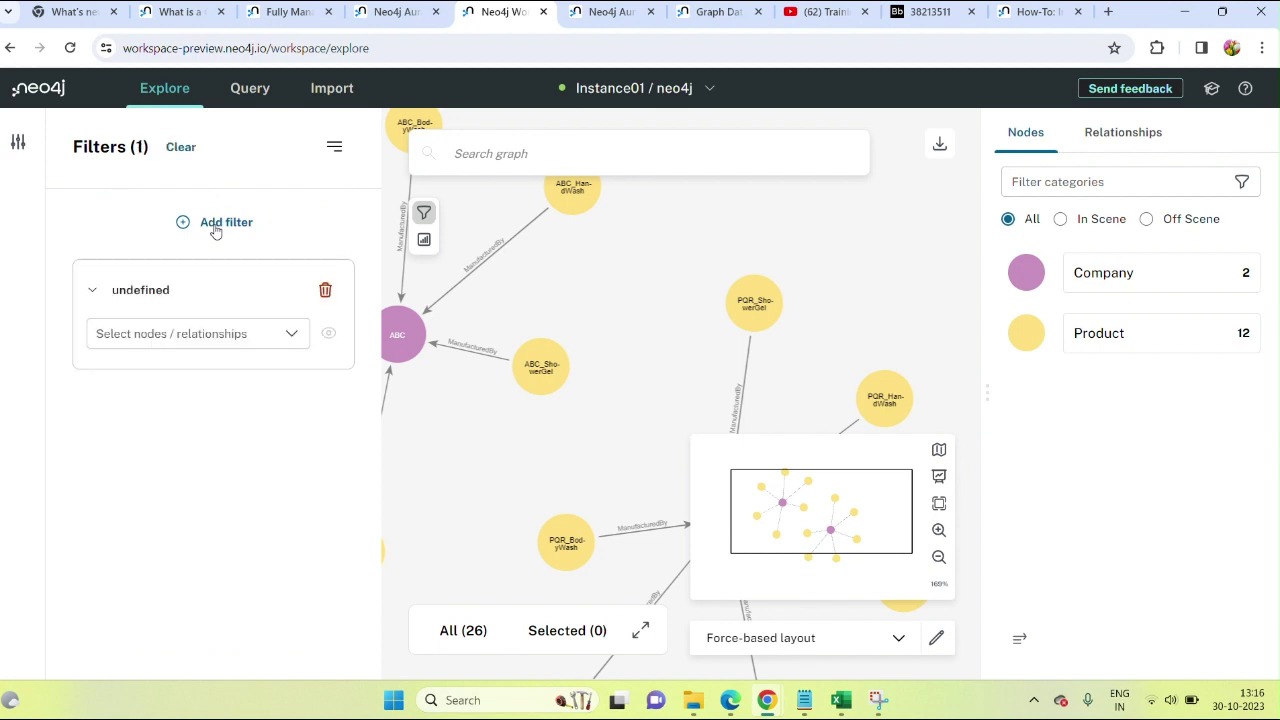
click(168, 294)
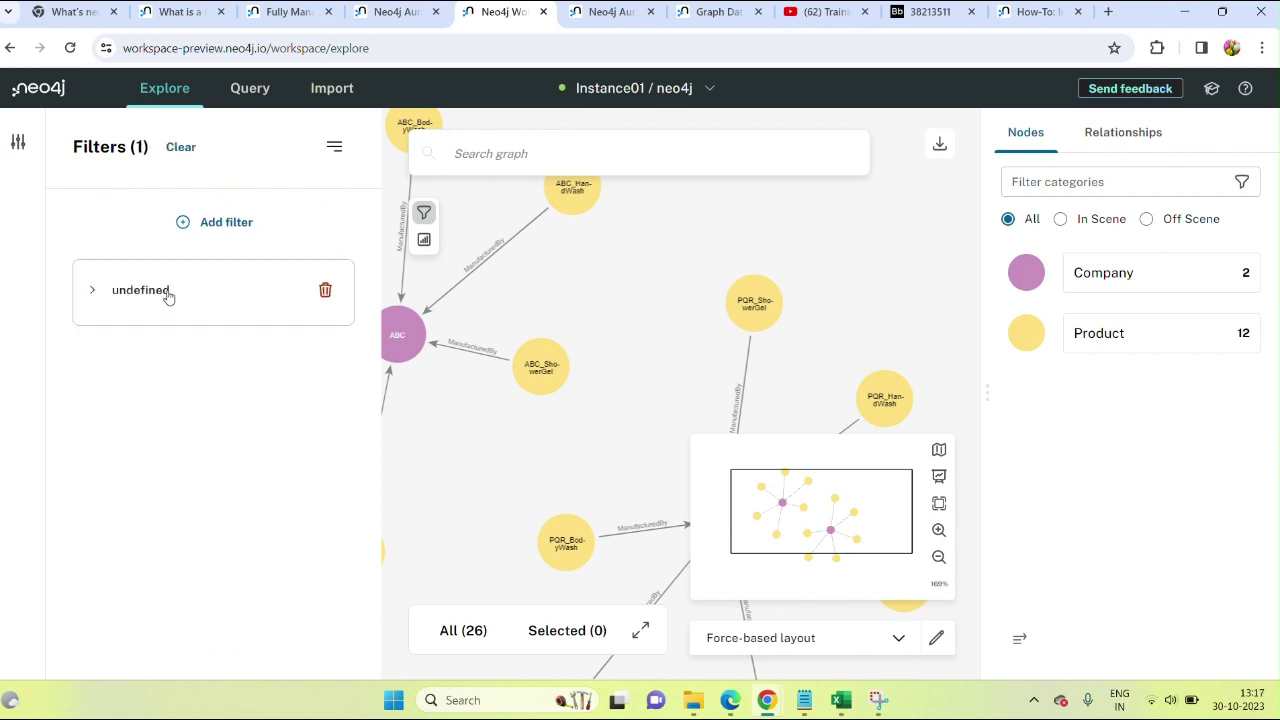
click(168, 294)
click(258, 336)
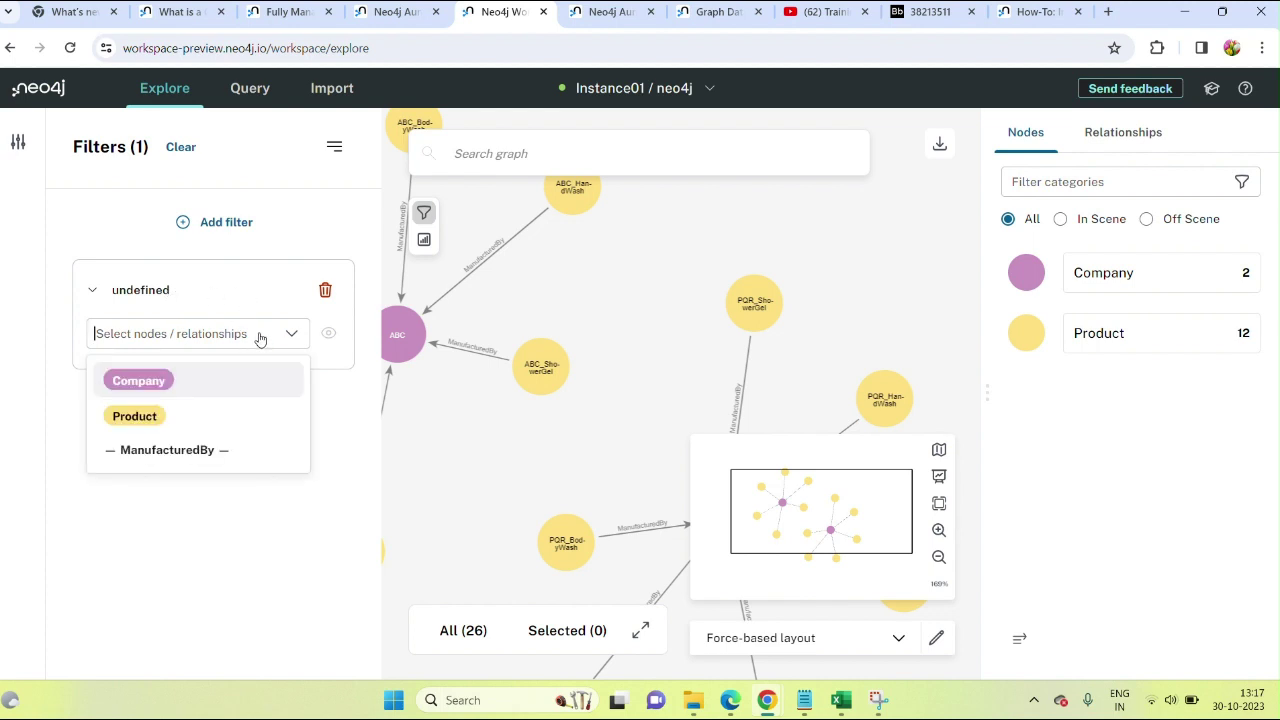
click(146, 384)
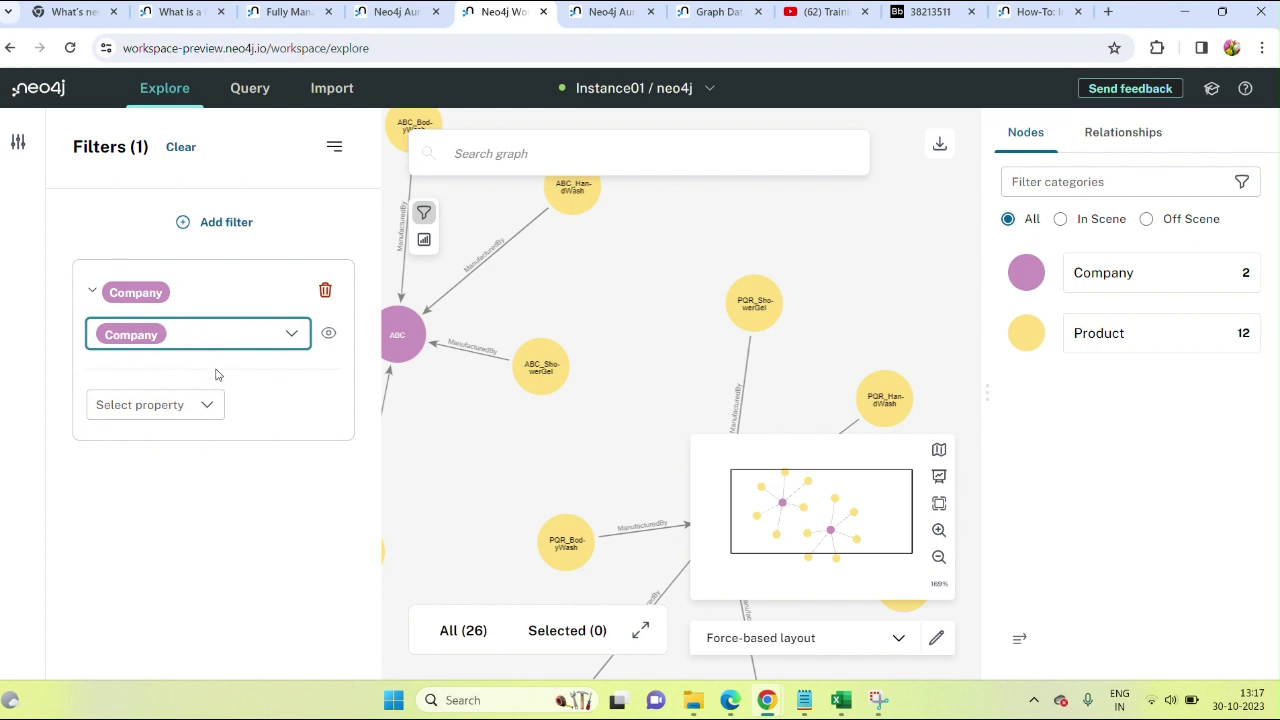
- Restrict the Company filter to CompName ABC, apply it, and view its effect on both company clusters
click(178, 405)
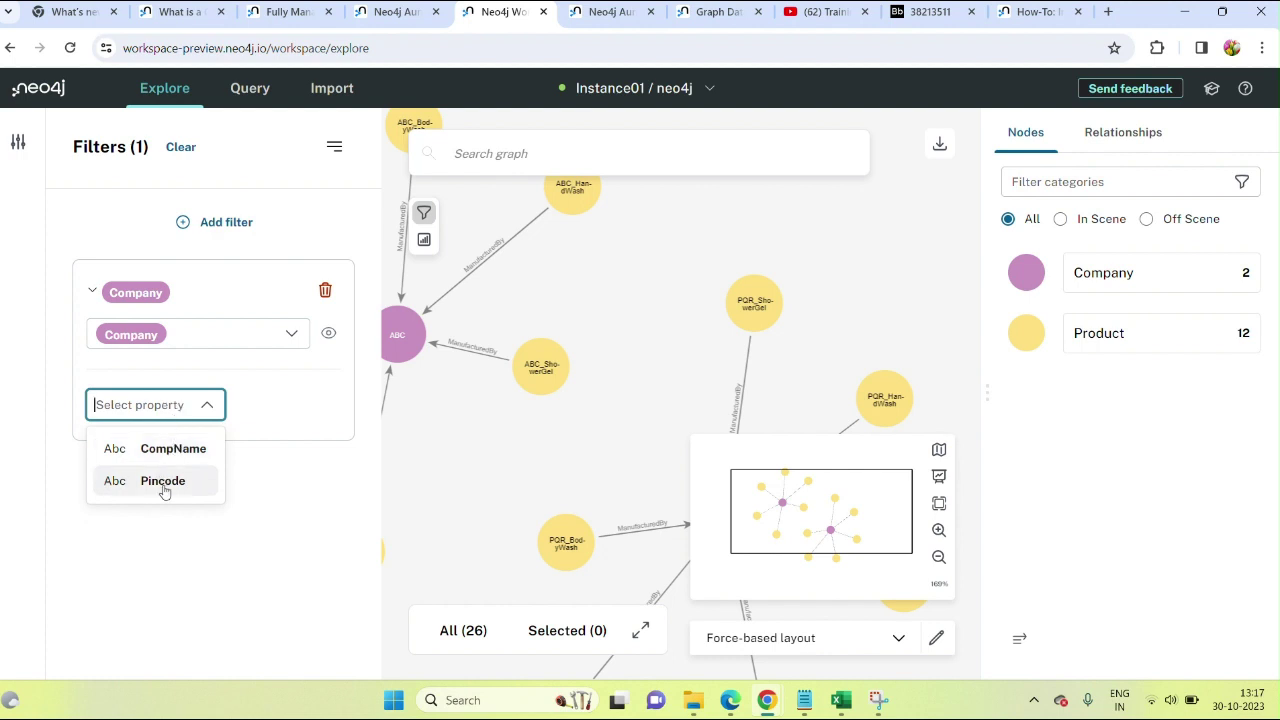
click(172, 449)
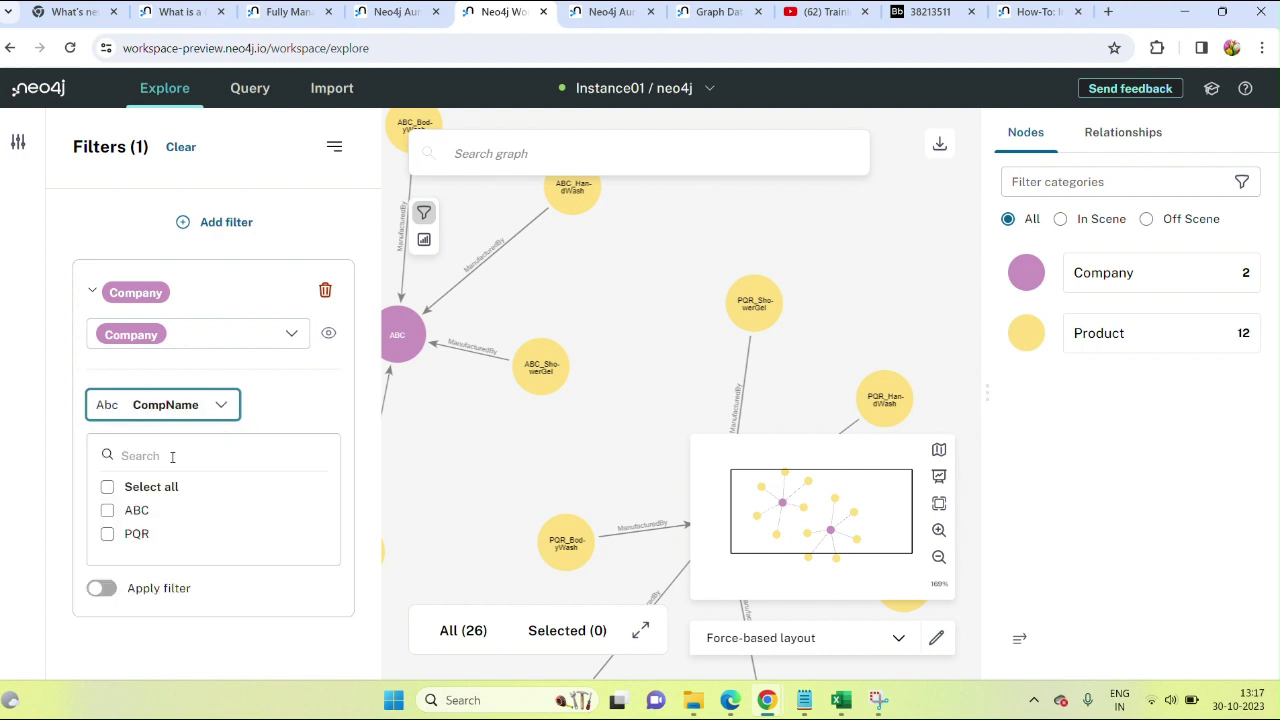
click(110, 511)
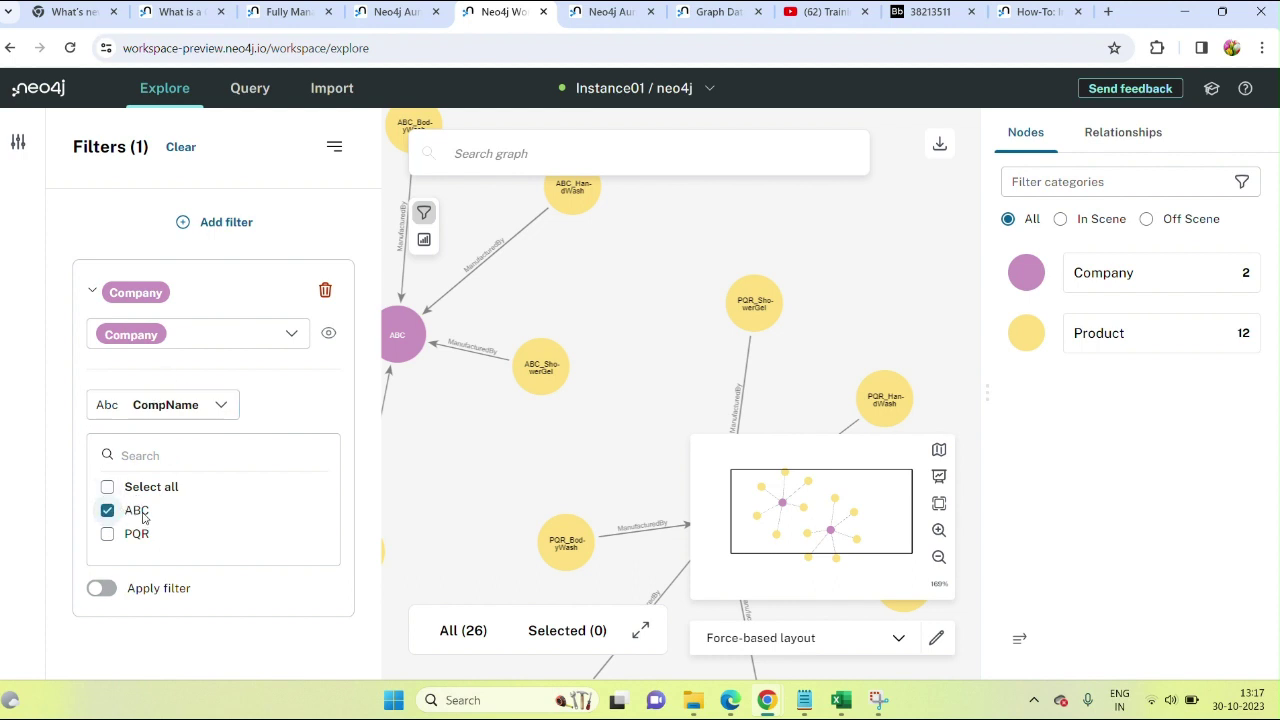
click(104, 590)
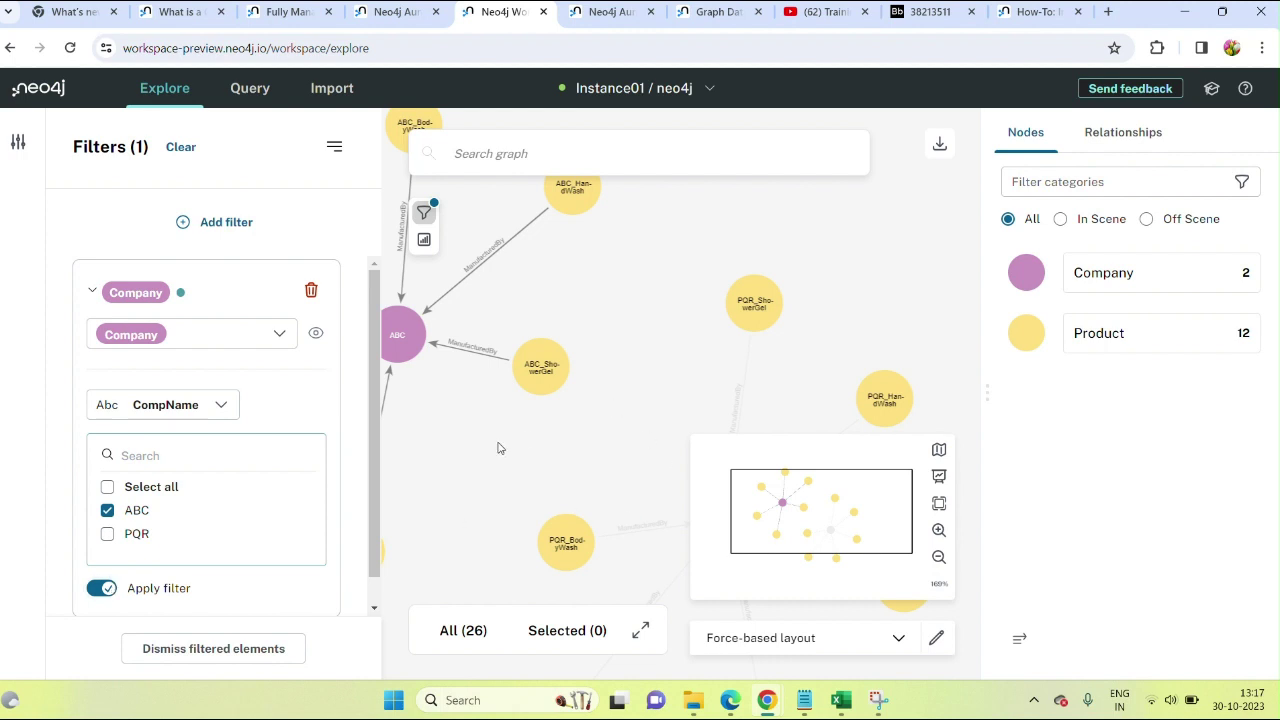
drag(506, 449, 690, 459)
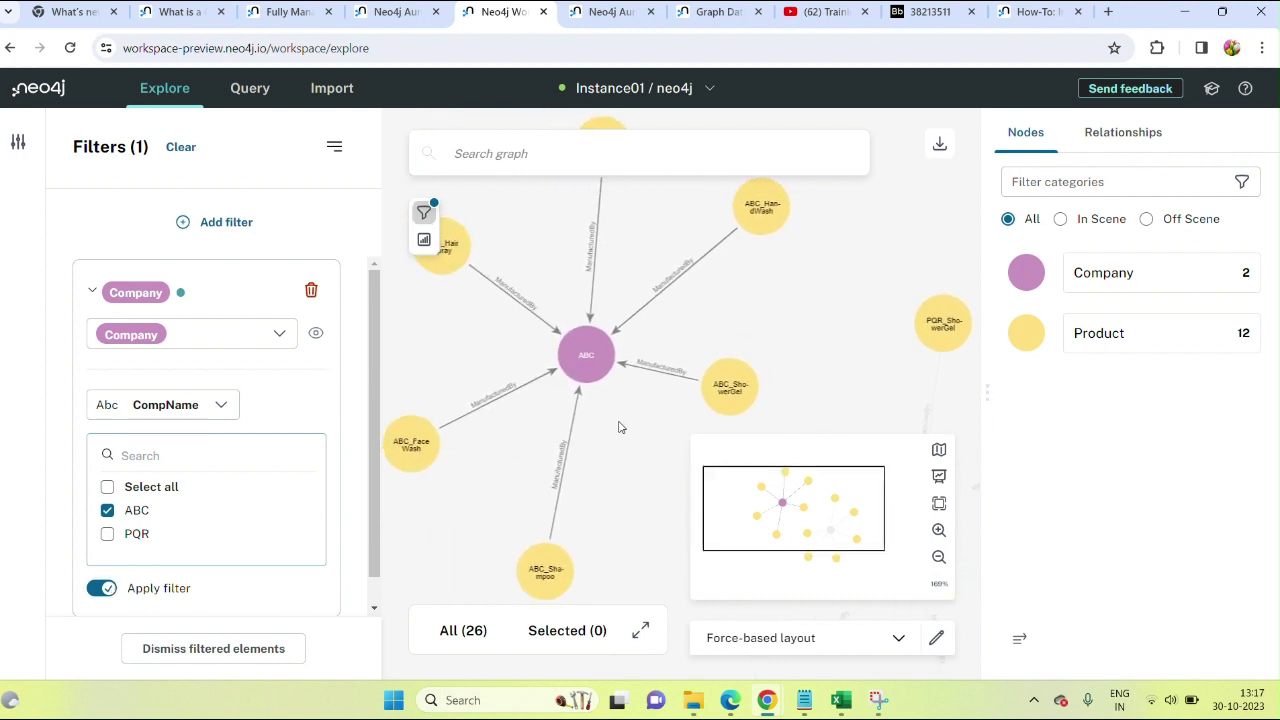
drag(611, 449, 392, 368)
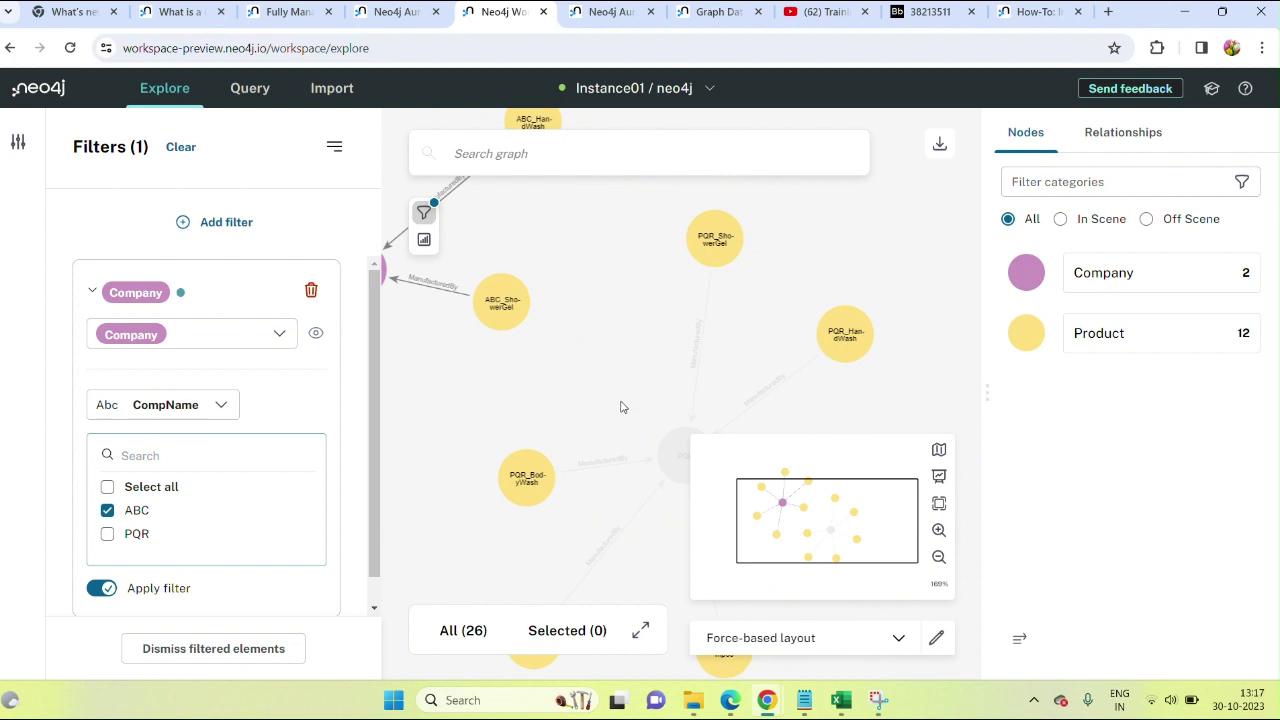
drag(623, 443, 793, 394)
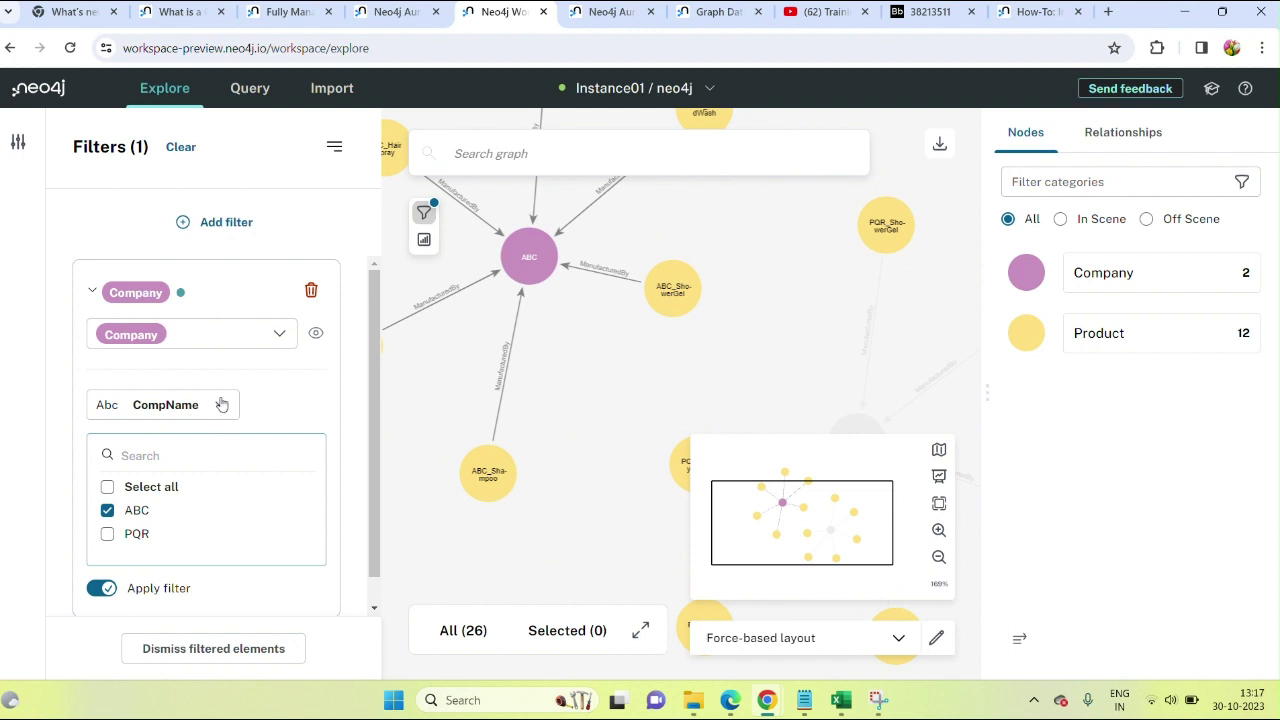
- Add a second filter on Product nodes using the Quantity property
click(245, 226)
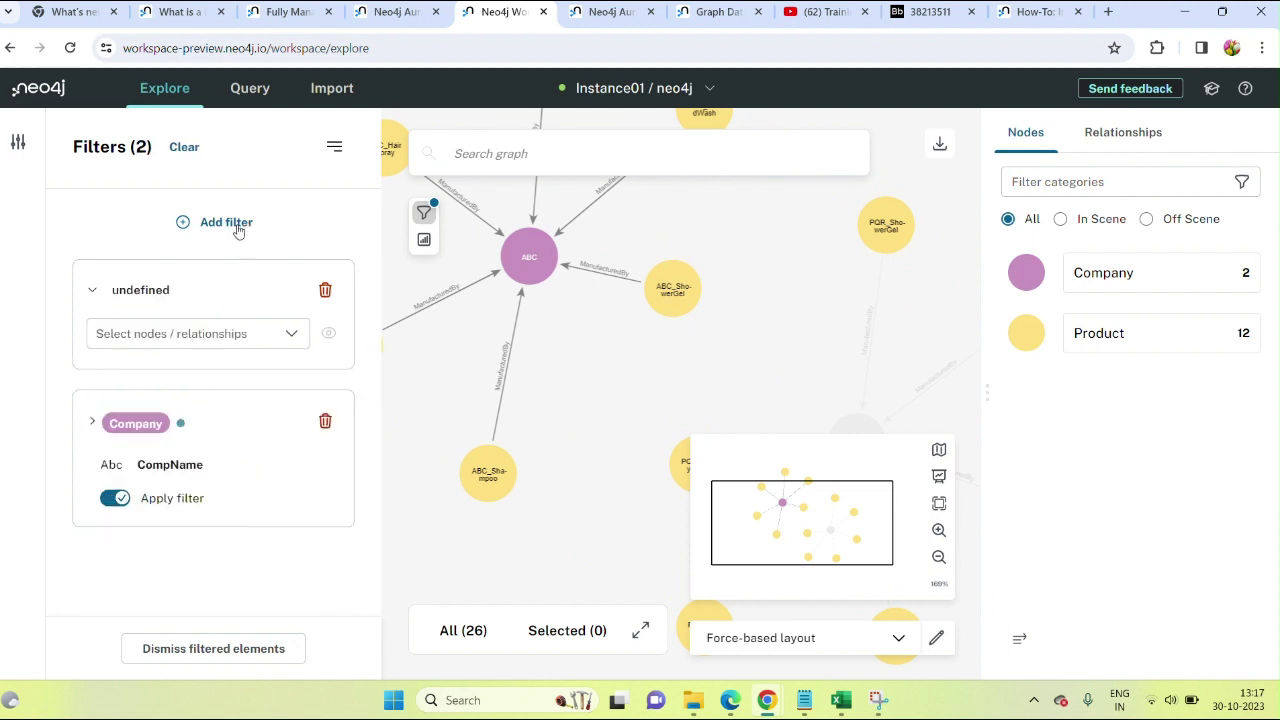
click(157, 342)
click(147, 416)
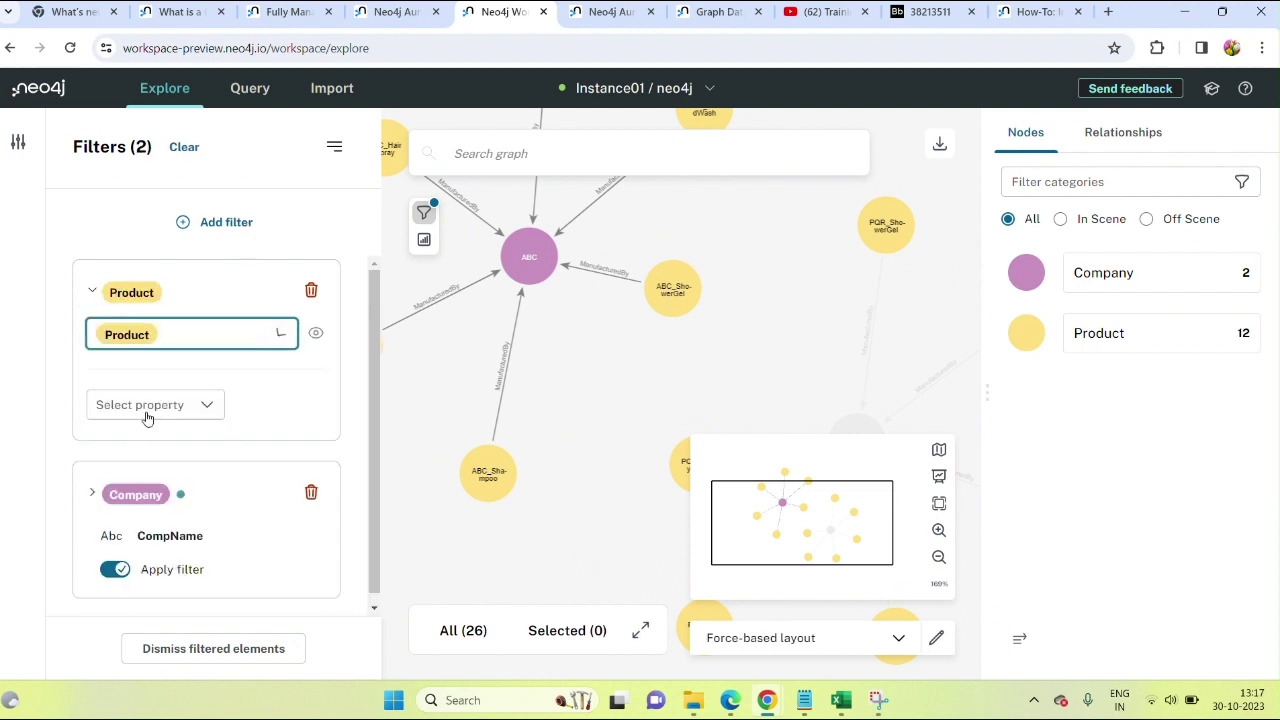
click(156, 410)
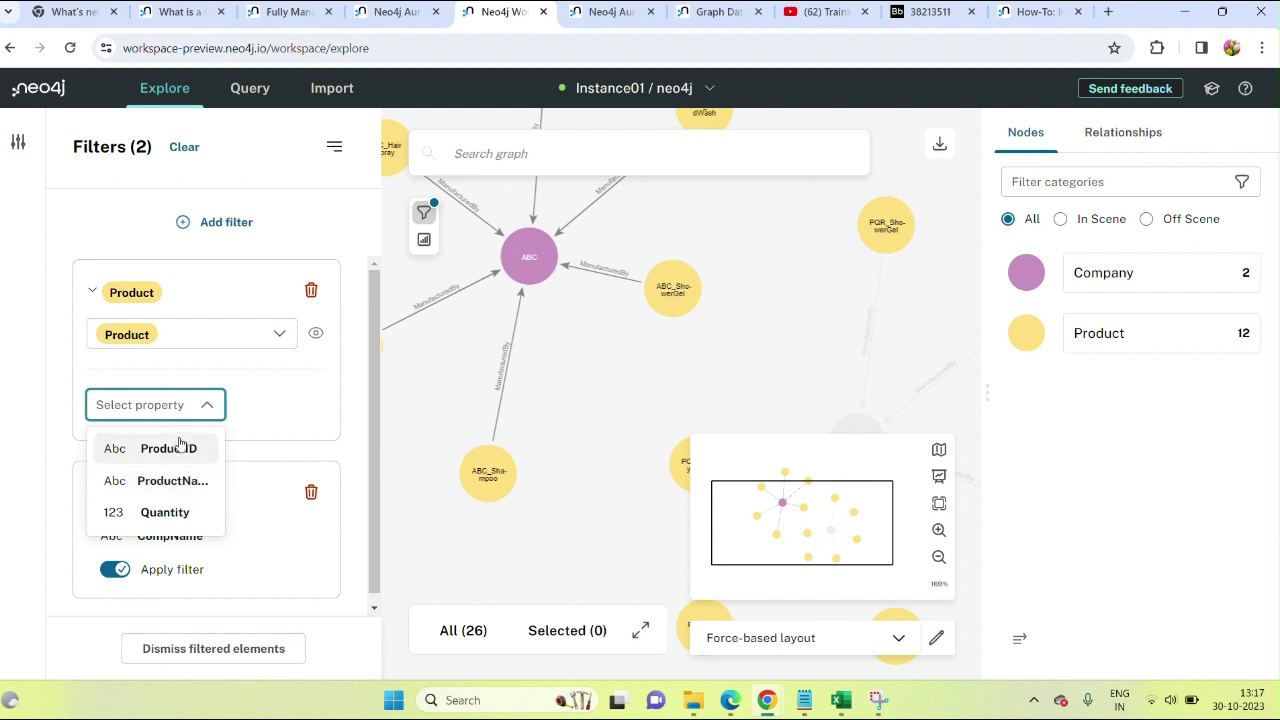
click(165, 512)
scroll(175, 517, down, 2)
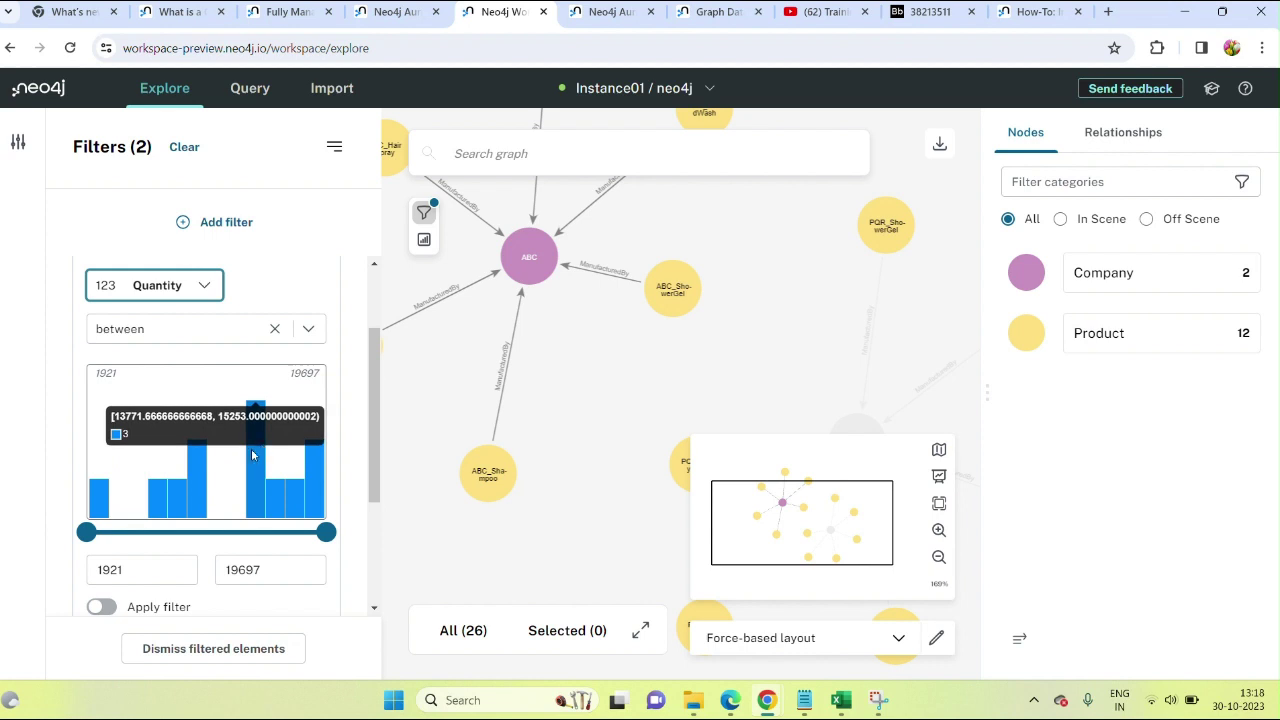
- Limit the Product filter to Quantity between 14206 and 19697, apply it, and examine the matching ABC and PQR products
mouse_move(88, 532)
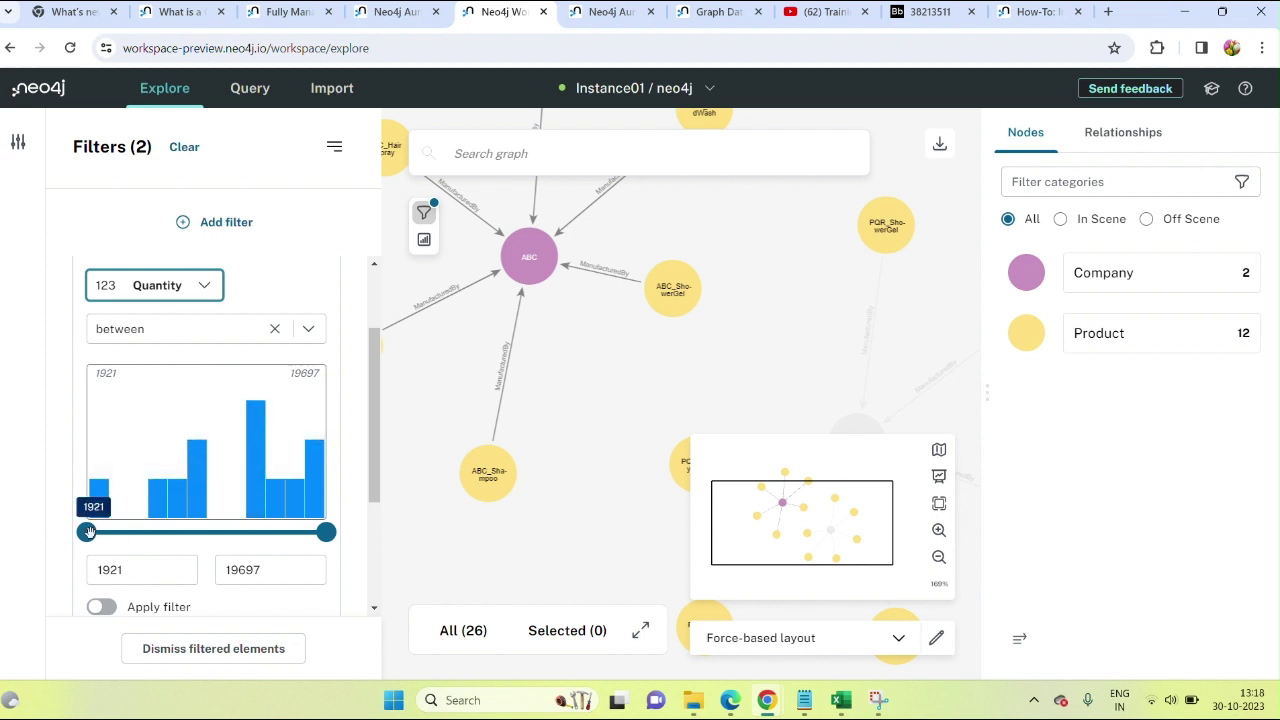
drag(88, 532, 252, 537)
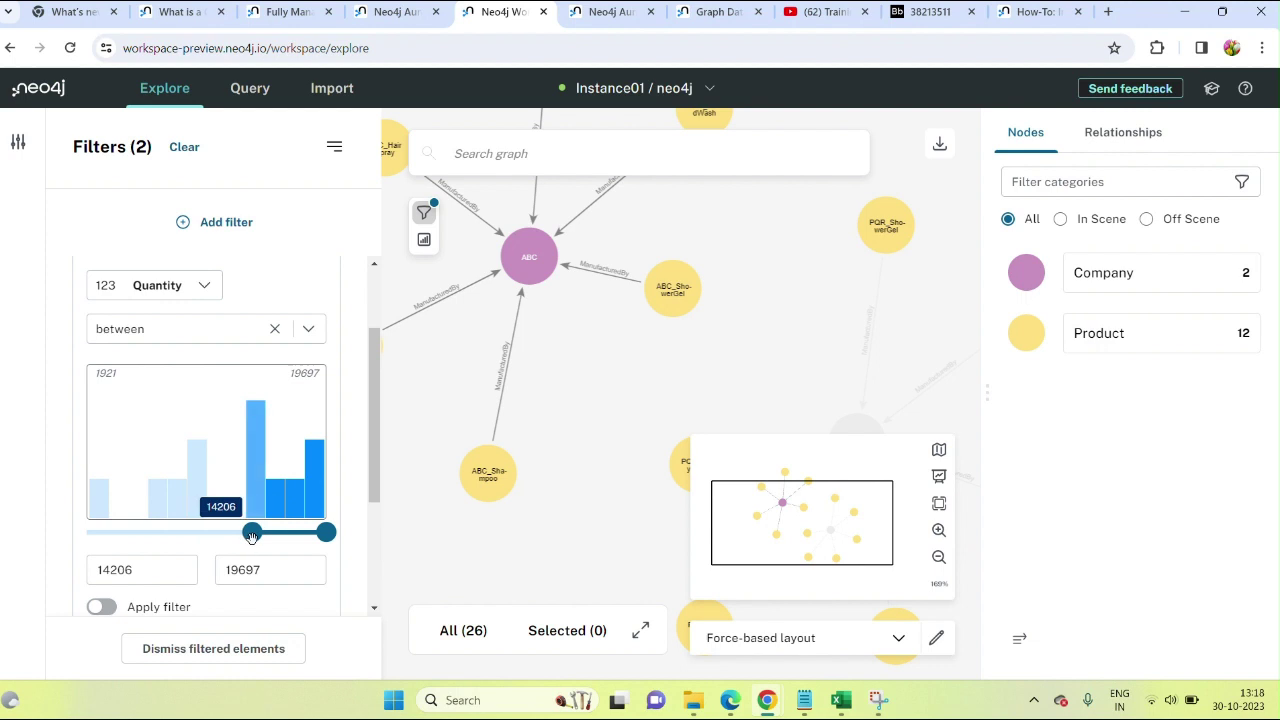
drag(252, 537, 252, 537)
scroll(252, 530, down, 1)
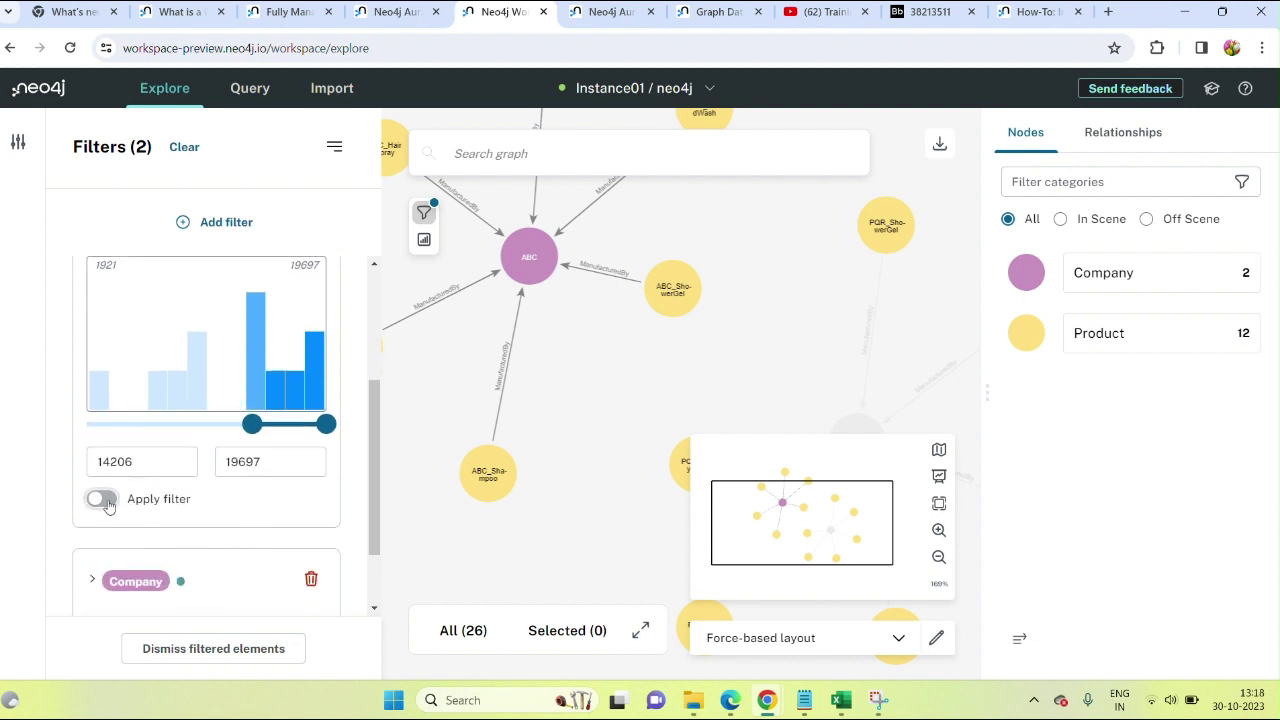
click(103, 499)
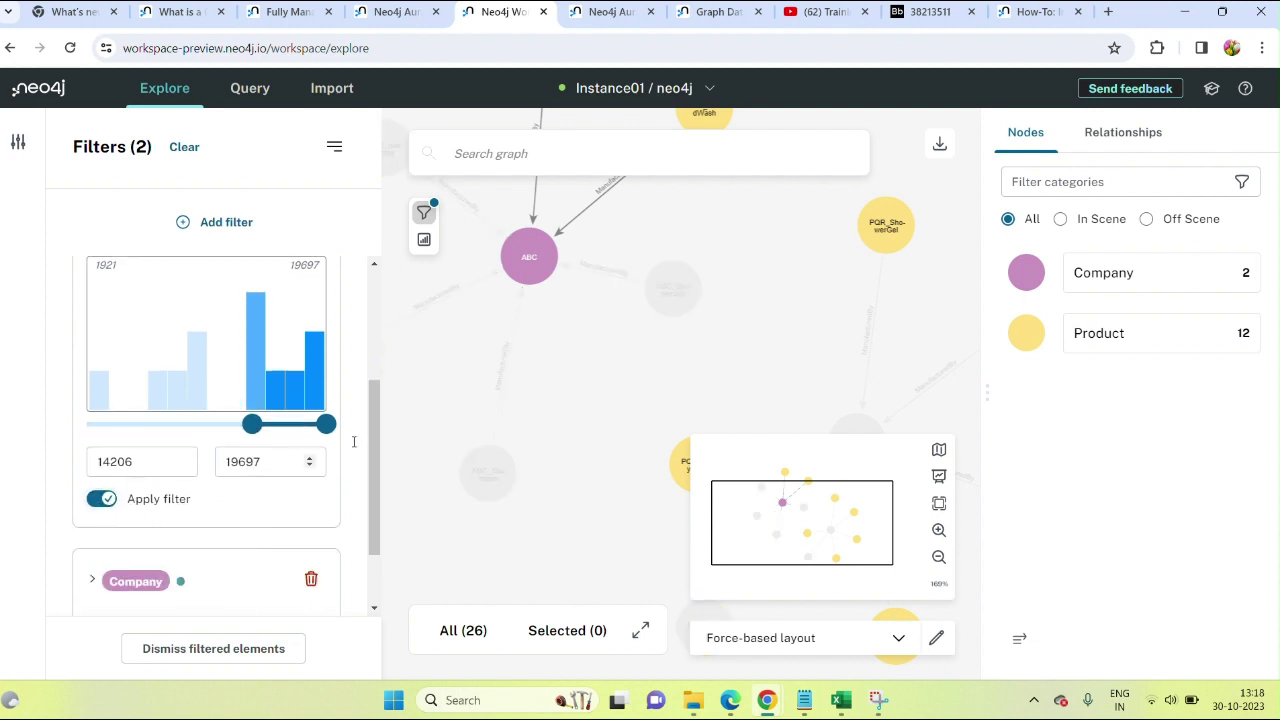
drag(628, 344, 577, 528)
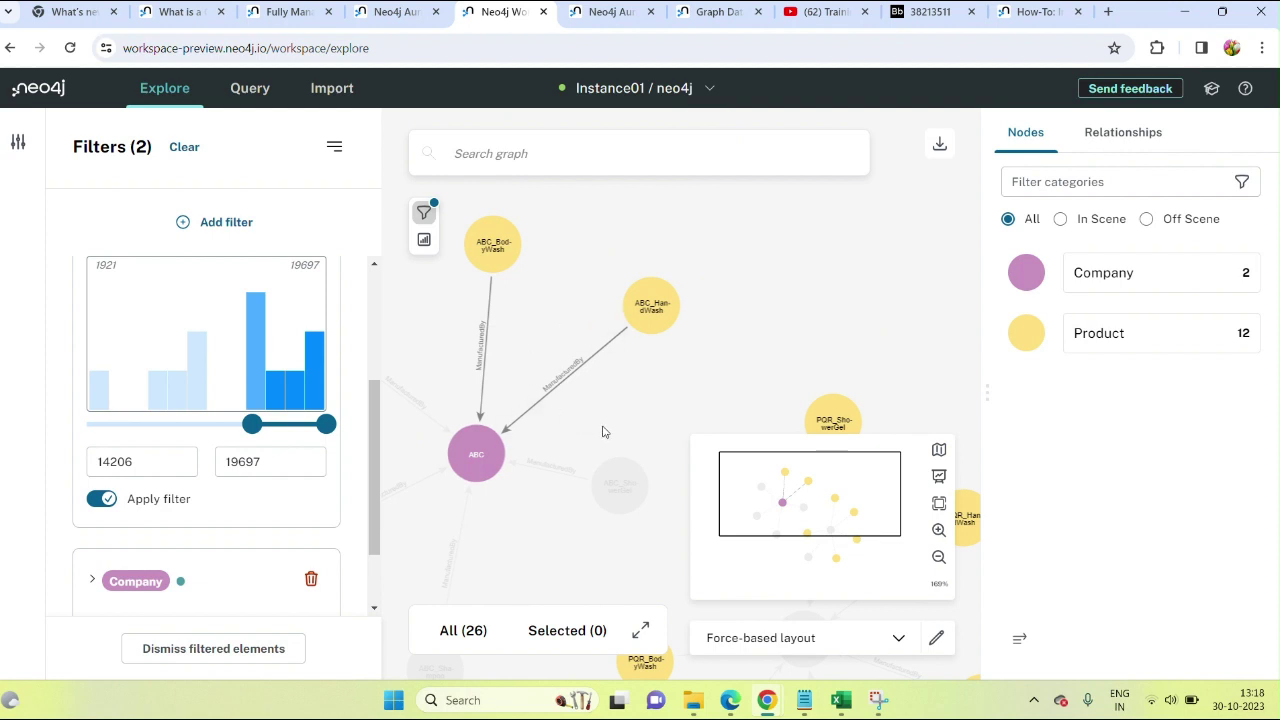
drag(599, 427, 534, 286)
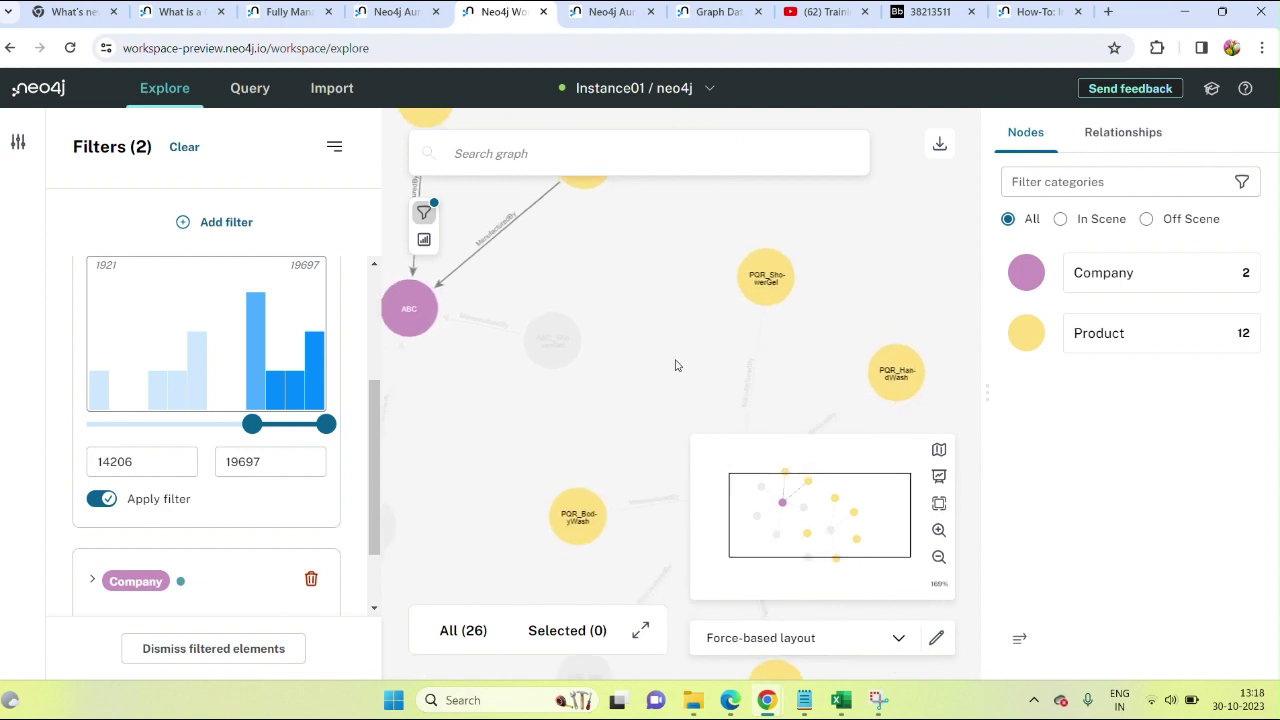
drag(677, 363, 566, 291)
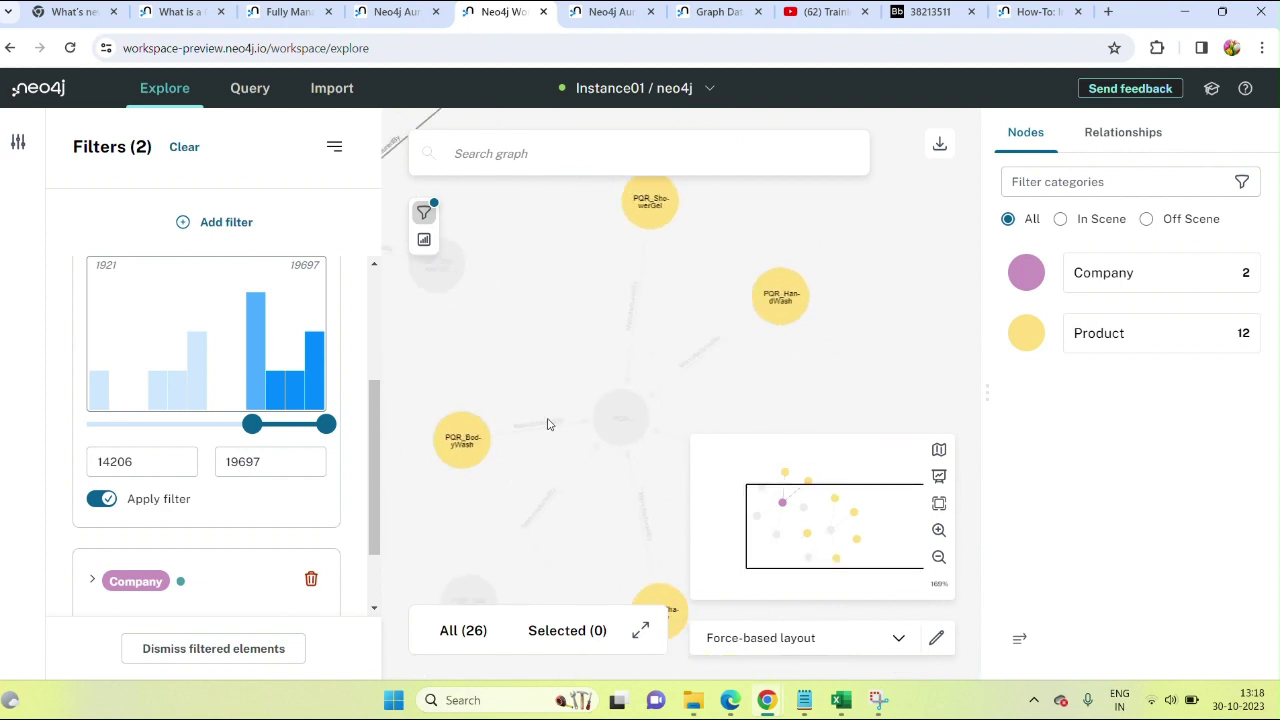
mouse_move(462, 427)
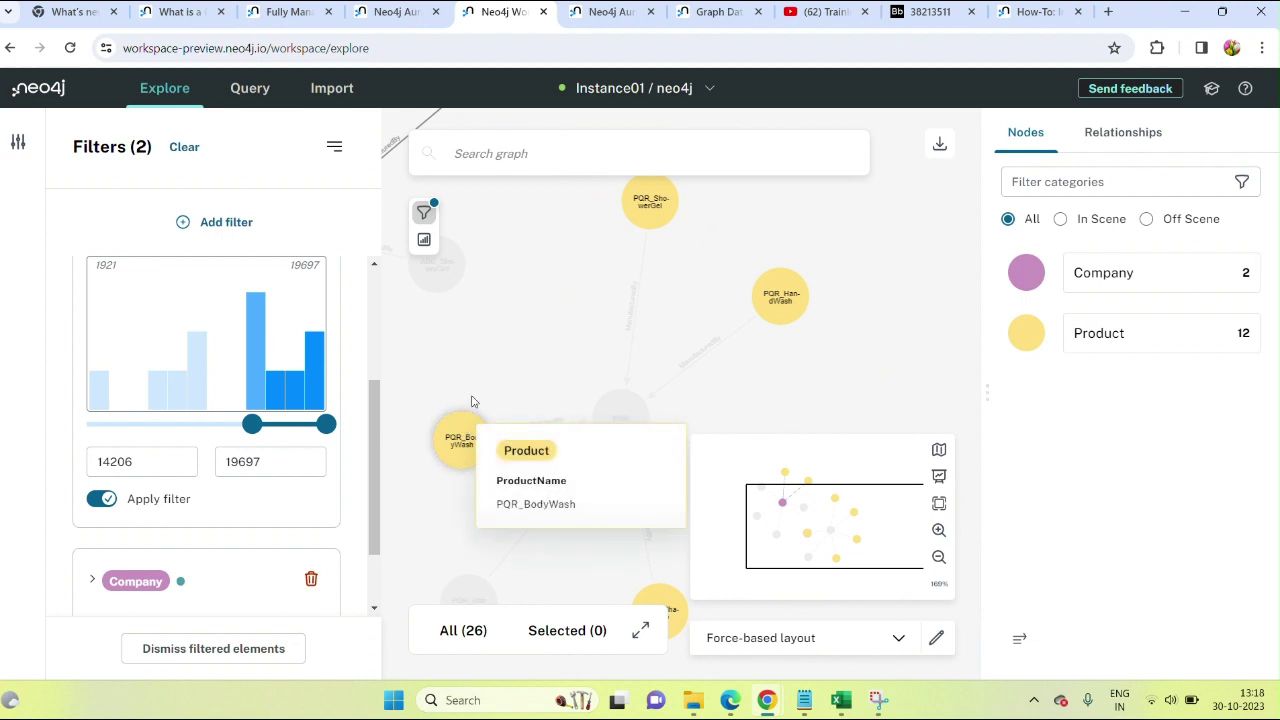
drag(471, 320, 647, 511)
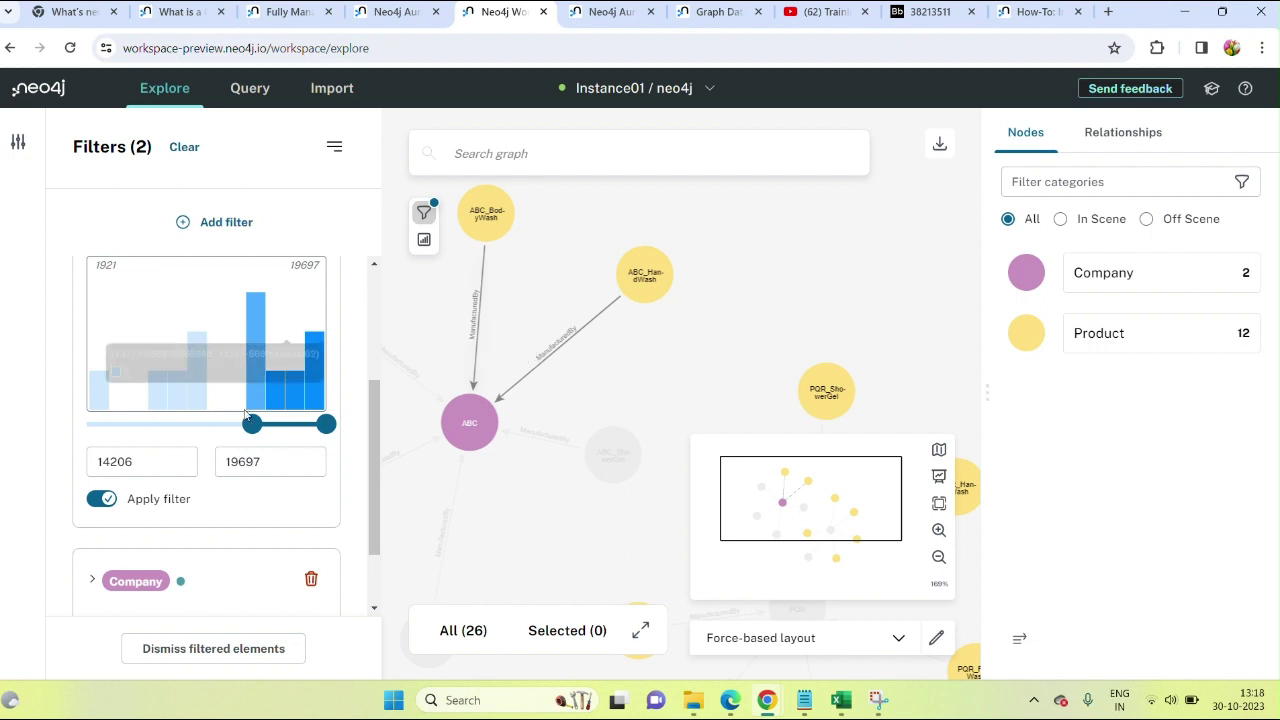
click(549, 28)
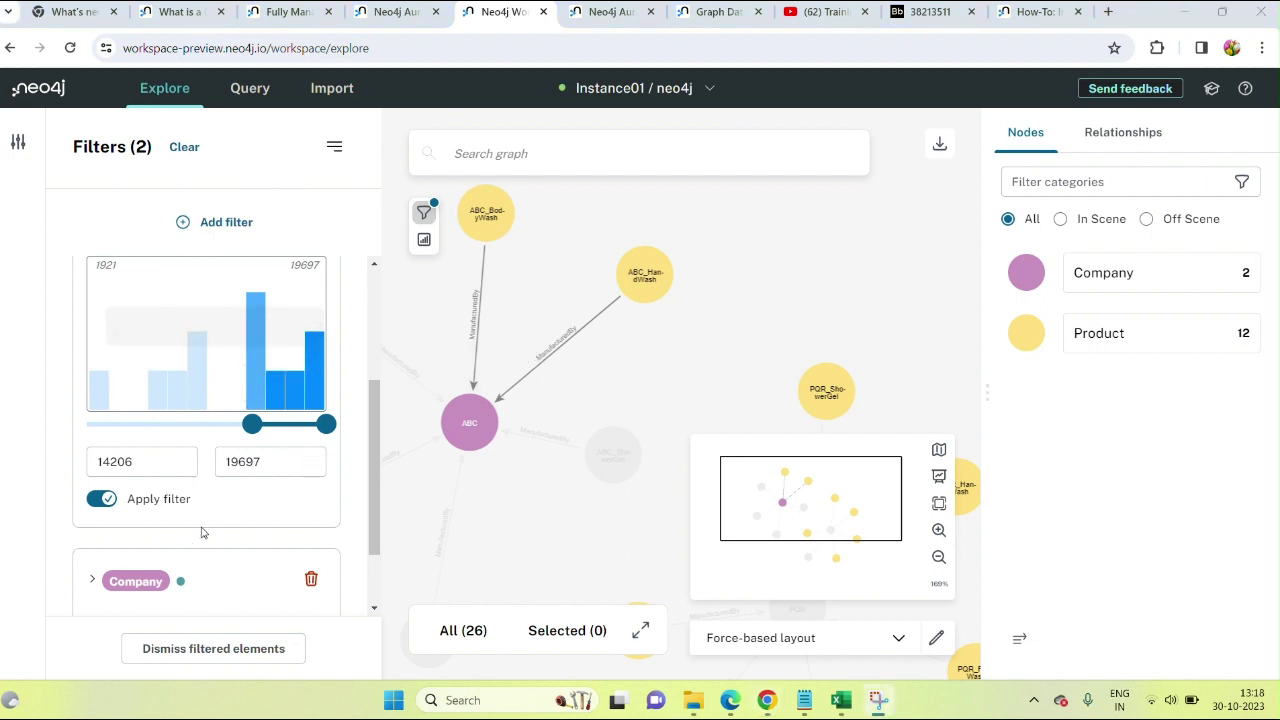
- Delete the Company and Product filters and close the filter settings
scroll(310, 585, down, 1)
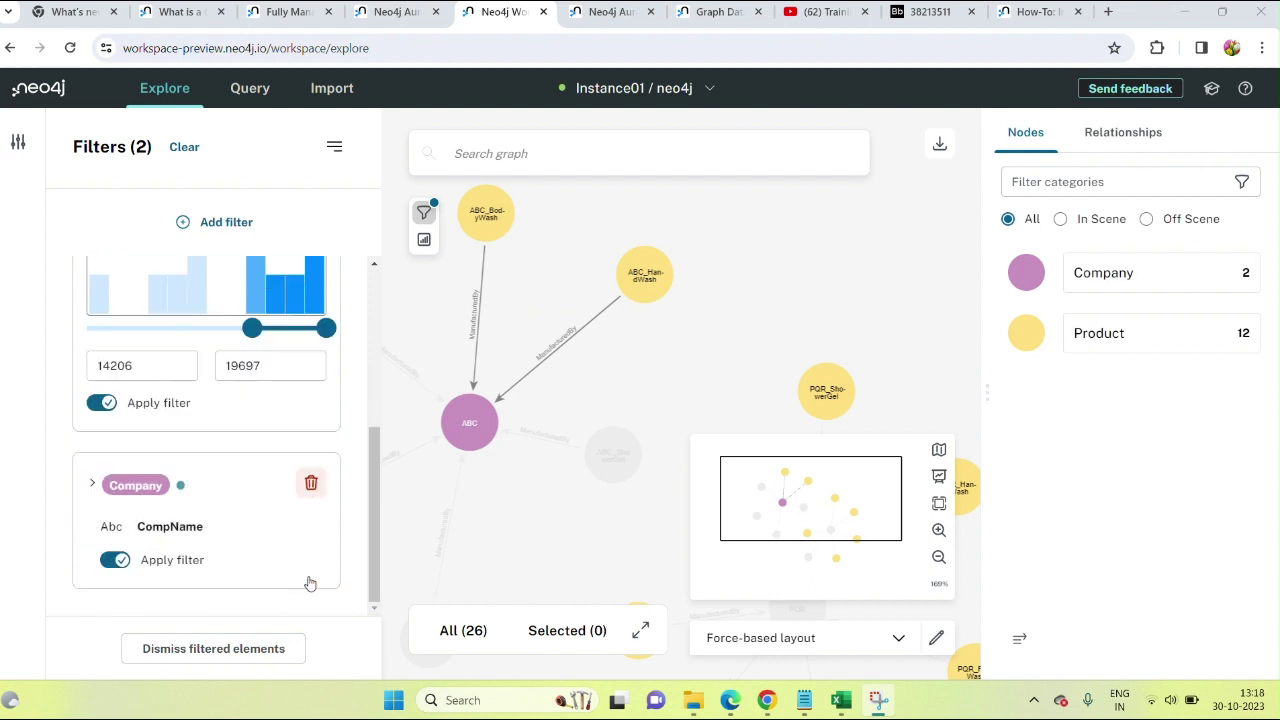
click(310, 484)
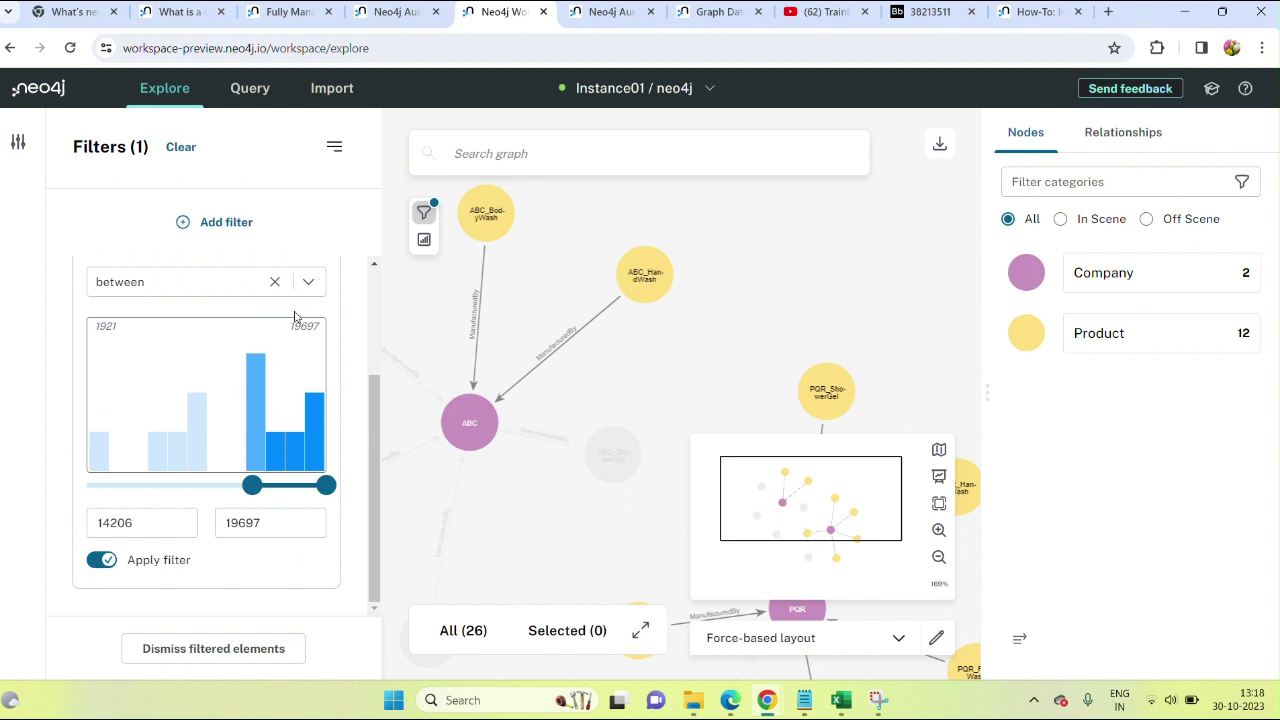
scroll(294, 314, up, 2)
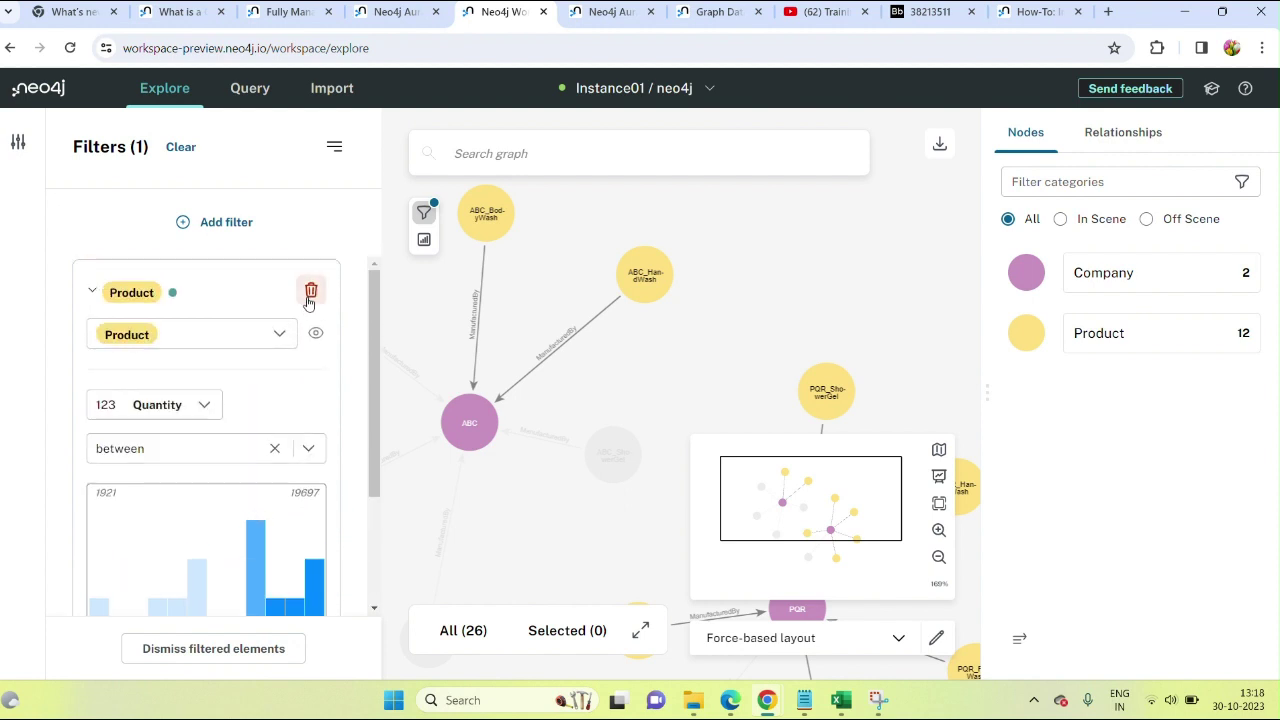
click(310, 292)
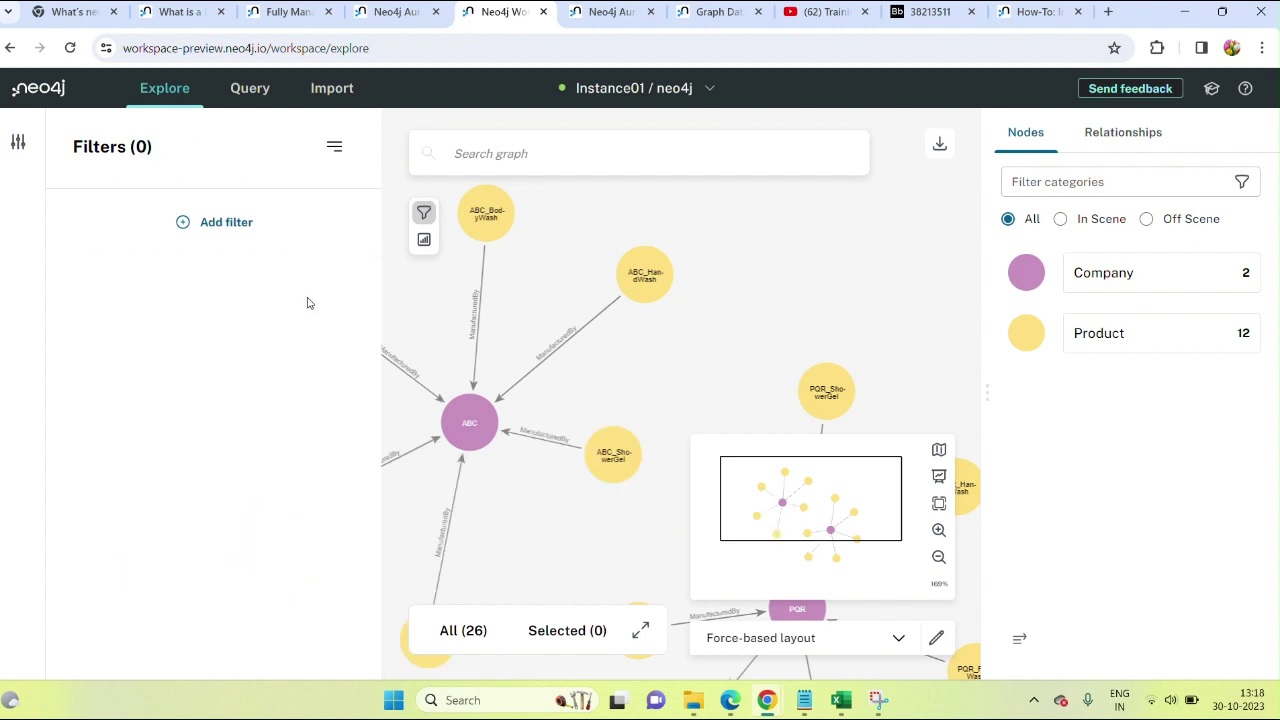
click(335, 150)
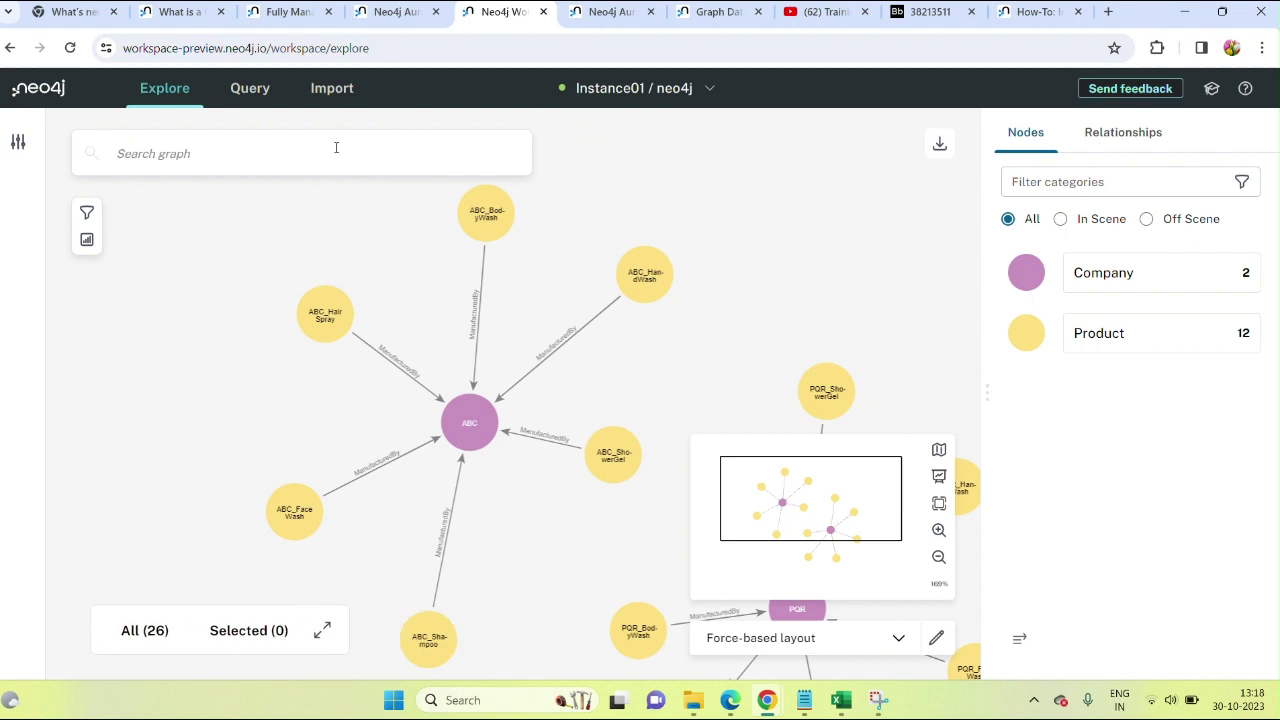
- Open the slicer and add a range for the Product Quantity property
click(87, 242)
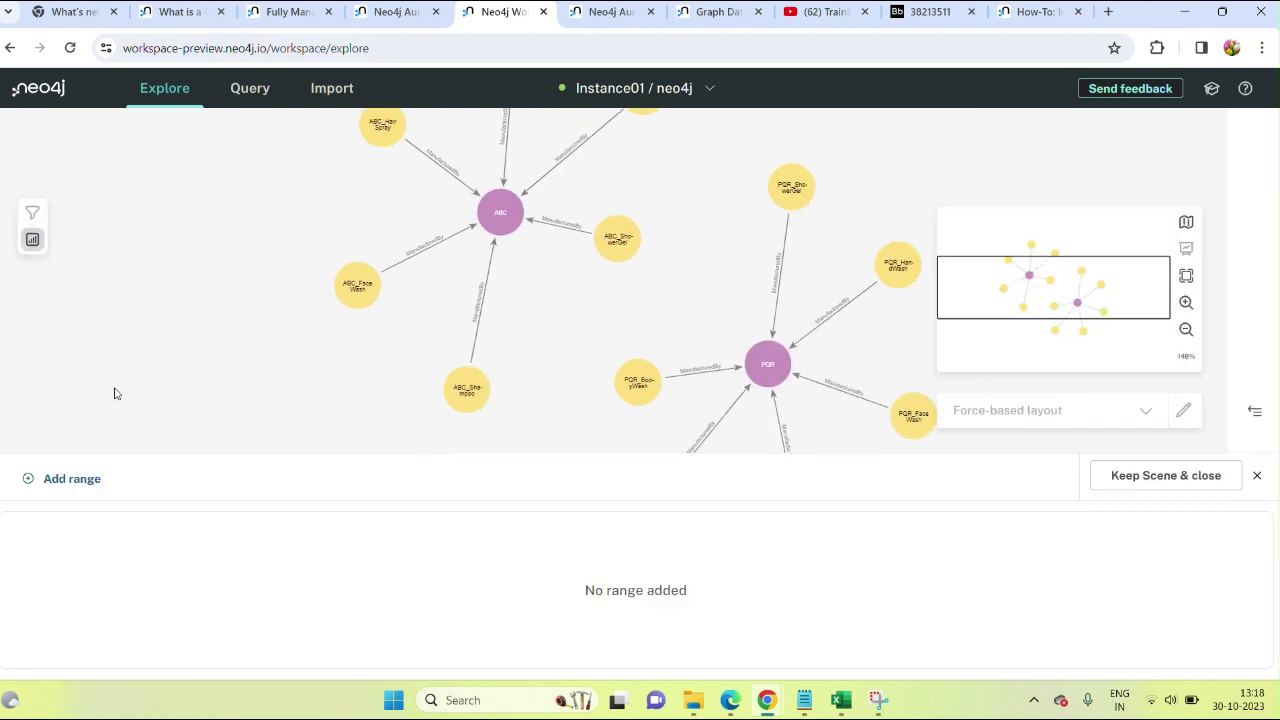
click(100, 489)
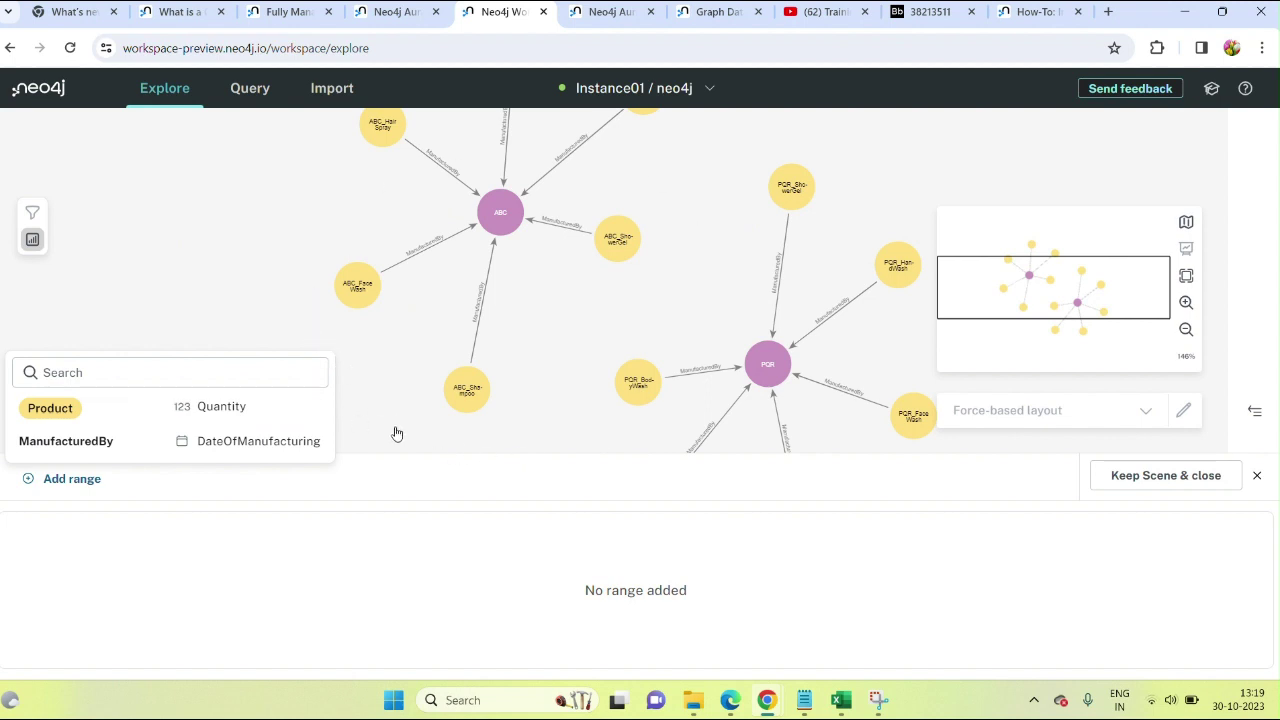
click(259, 413)
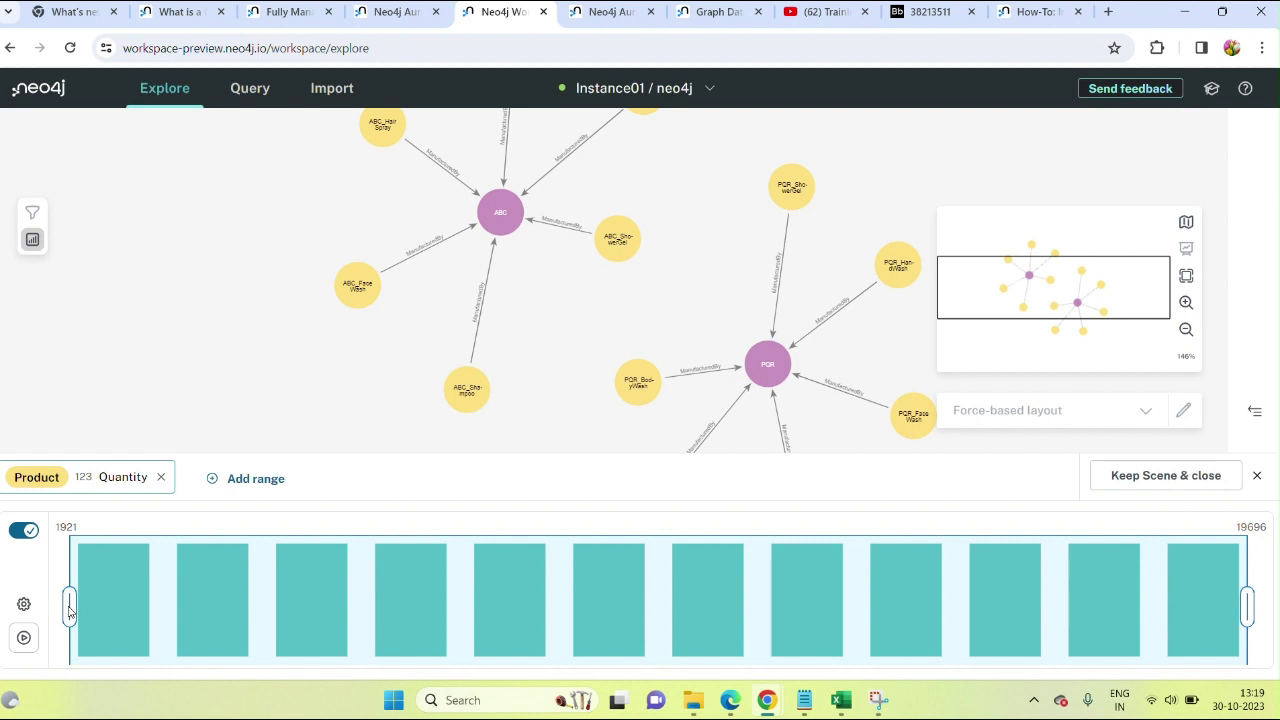
- Narrow the slicer's Product Quantity range to its six highest bars and examine the remaining ABC and PQR products
drag(69, 612, 666, 612)
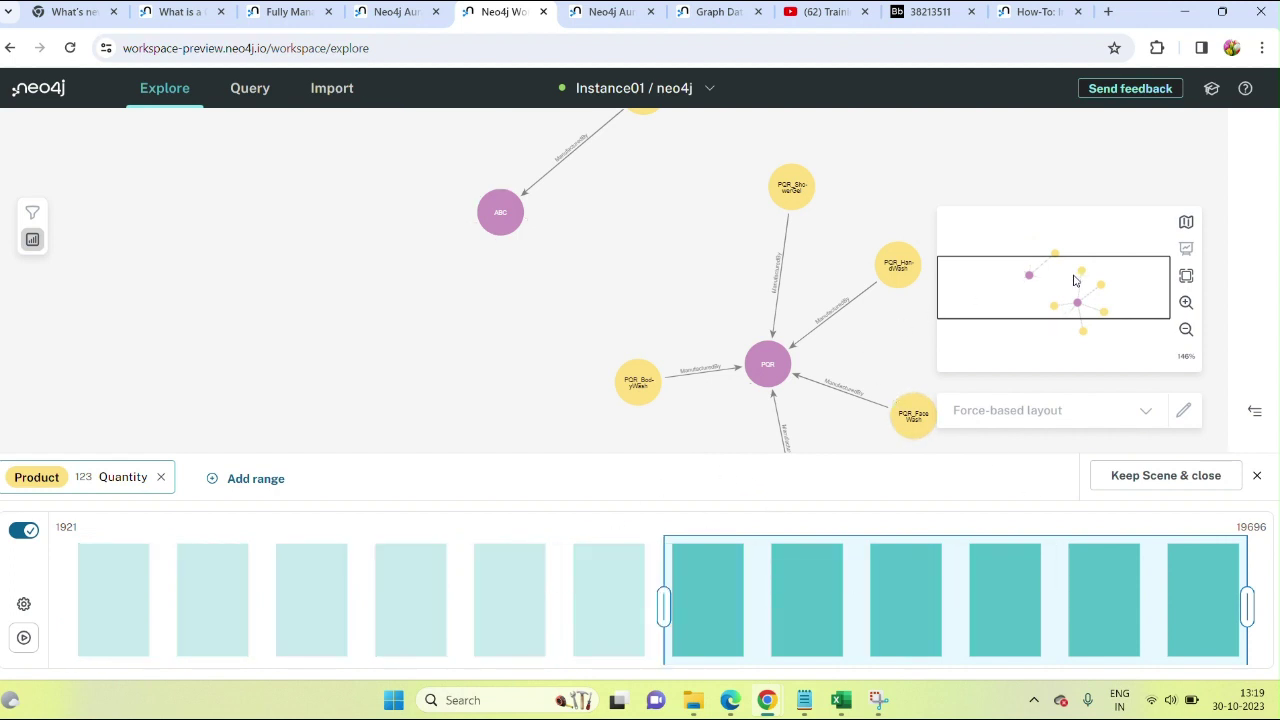
drag(723, 313, 503, 306)
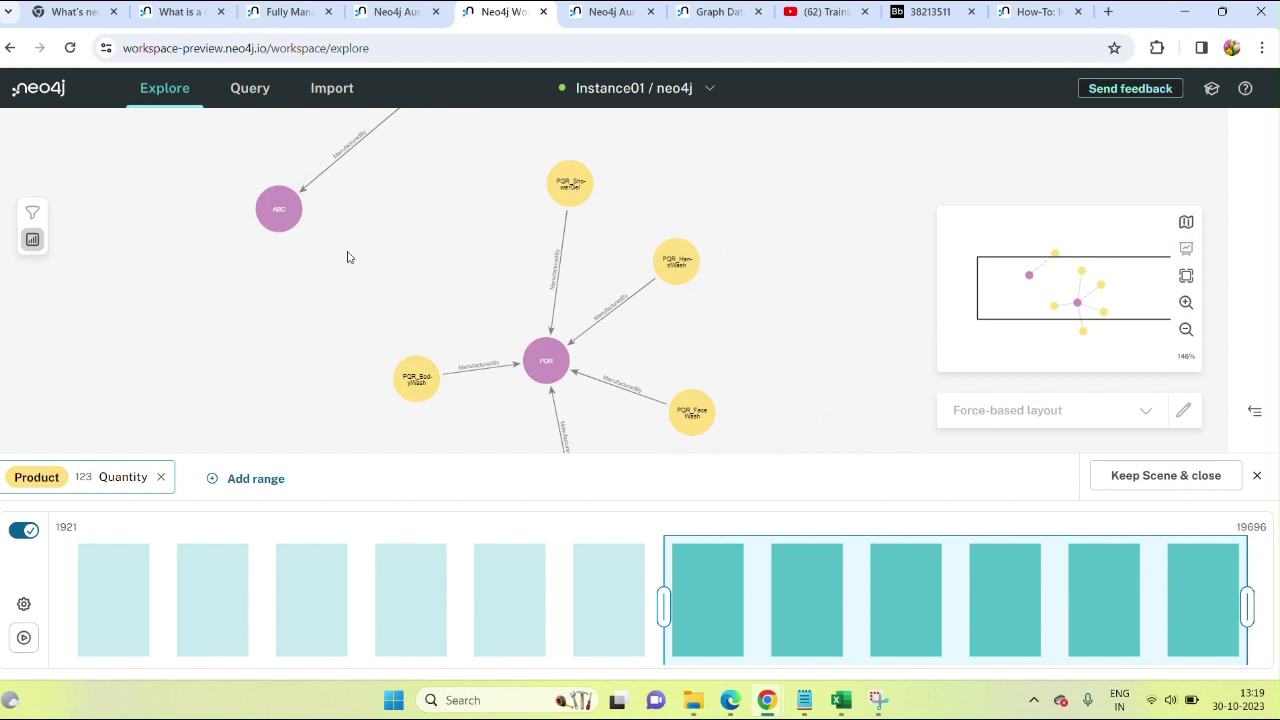
drag(396, 293, 491, 314)
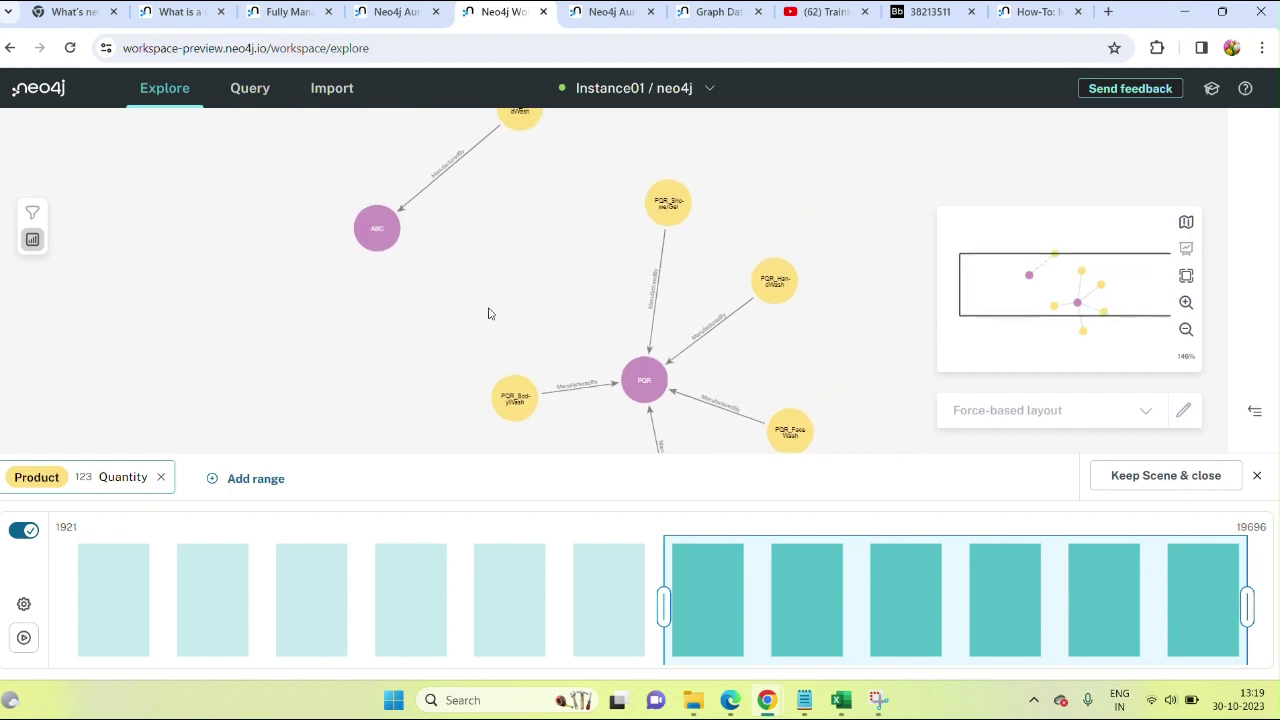
- Add a slicer range for the ManufacturedBy DateOfManufacturing property, examine its bars, and narrow it to the dates from the 2023-9-30 bar onward
click(228, 479)
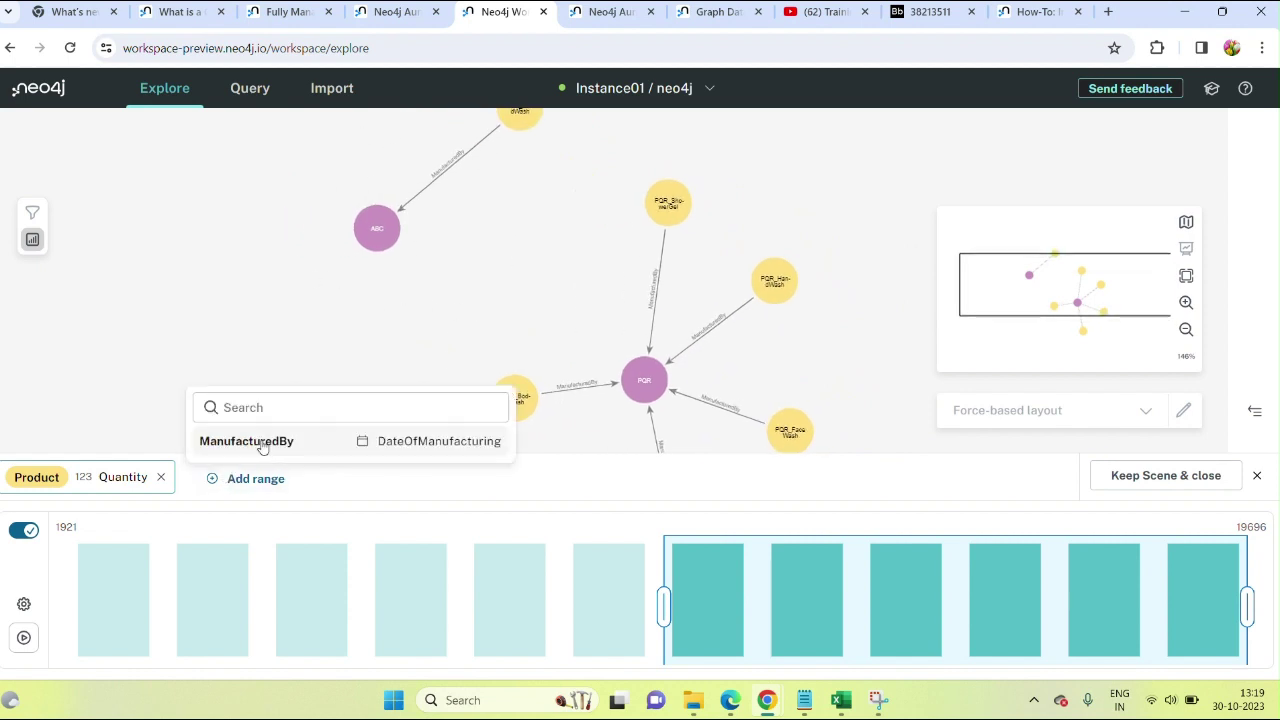
click(262, 447)
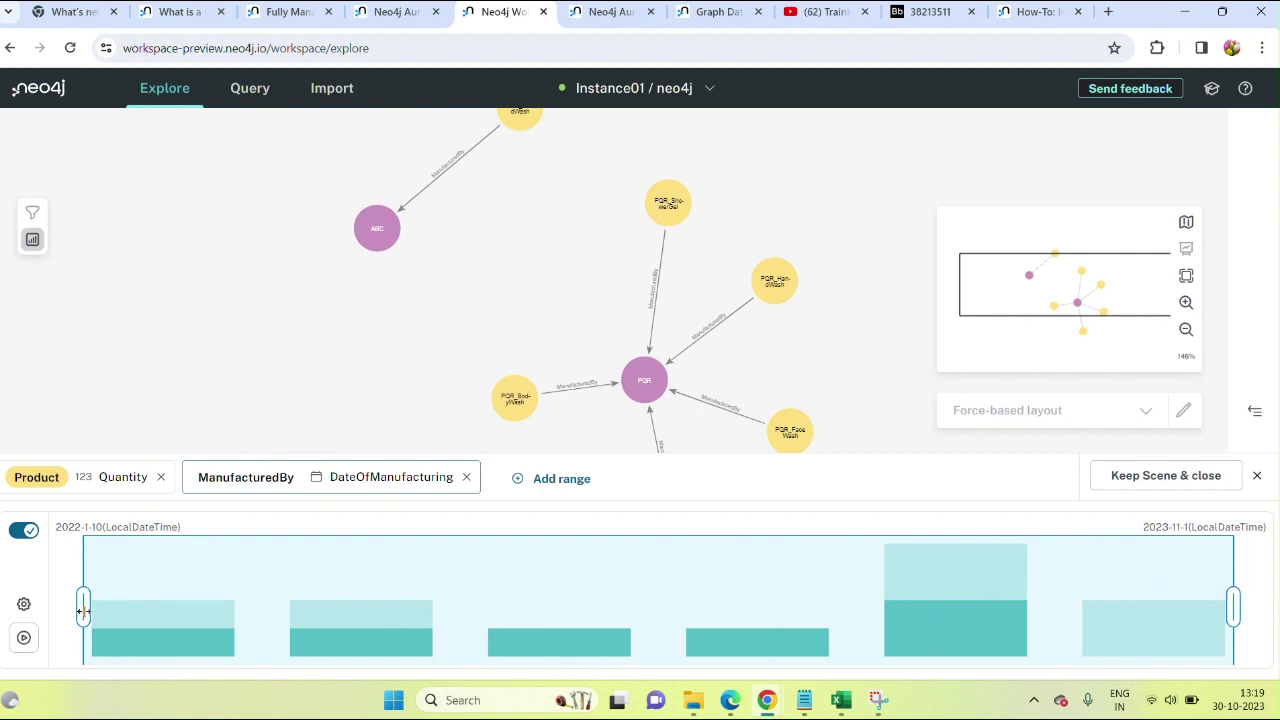
drag(95, 606, 83, 606)
mouse_move(754, 628)
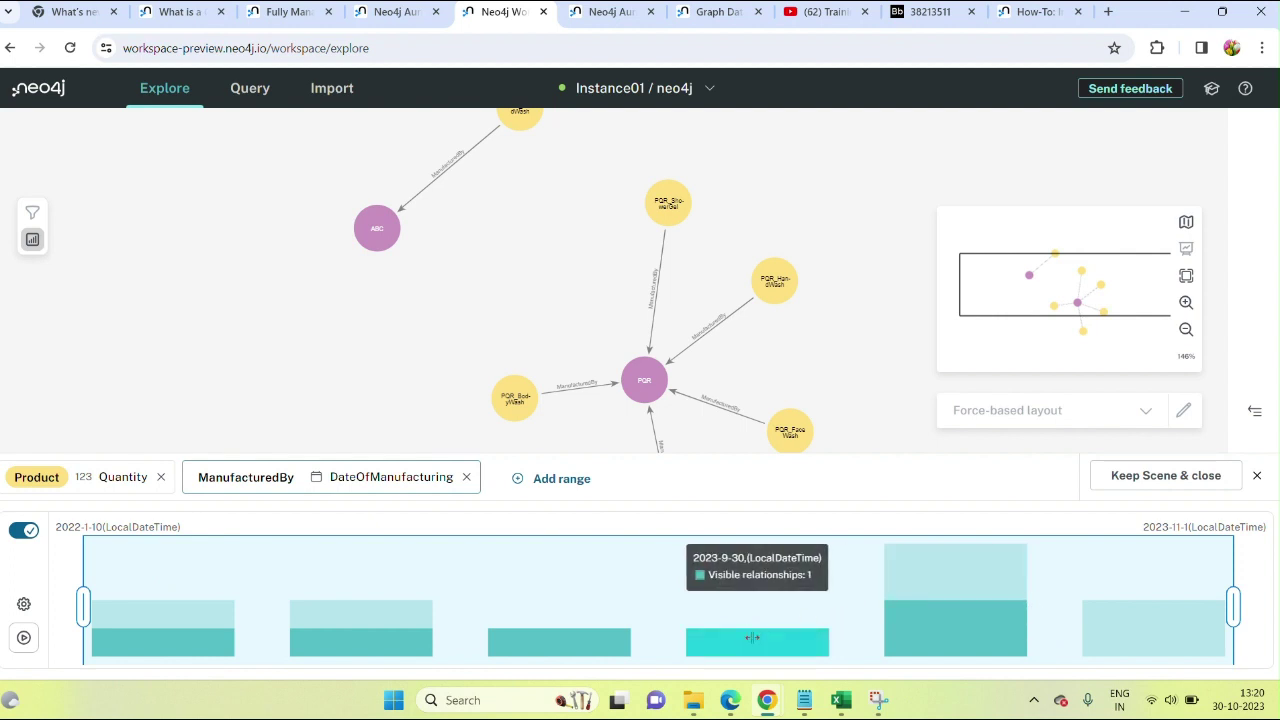
mouse_move(908, 609)
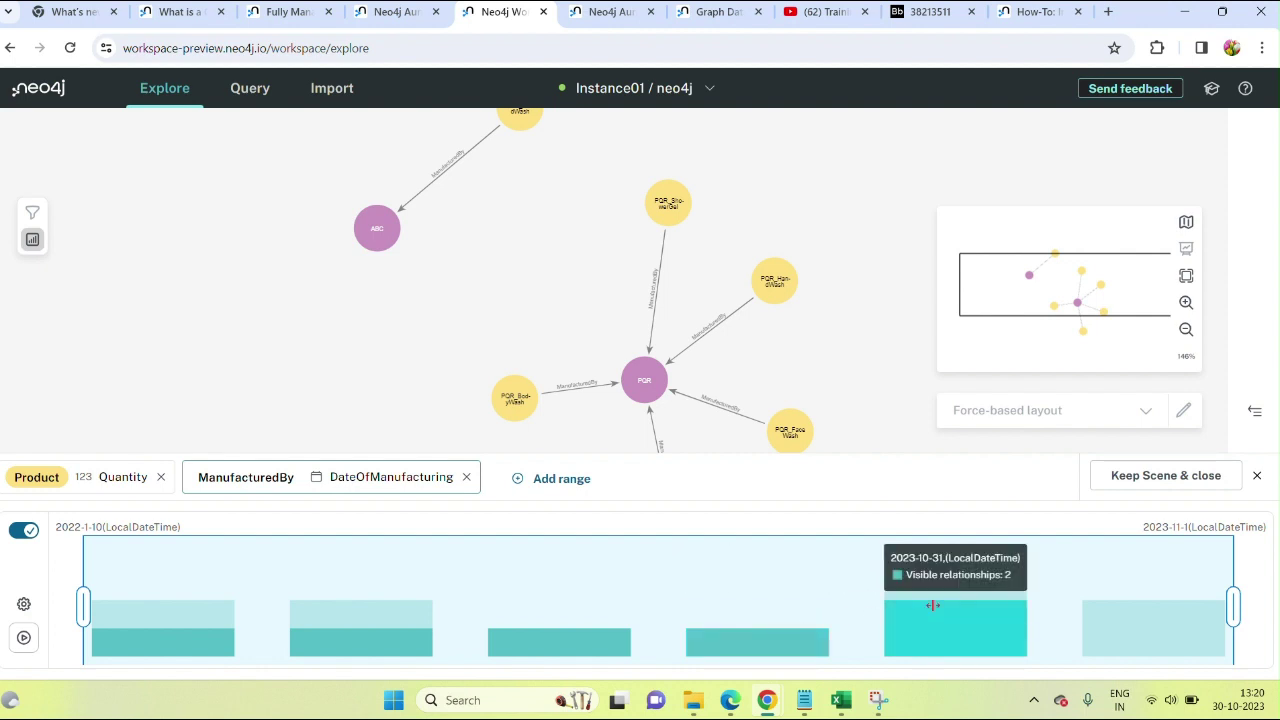
click(932, 605)
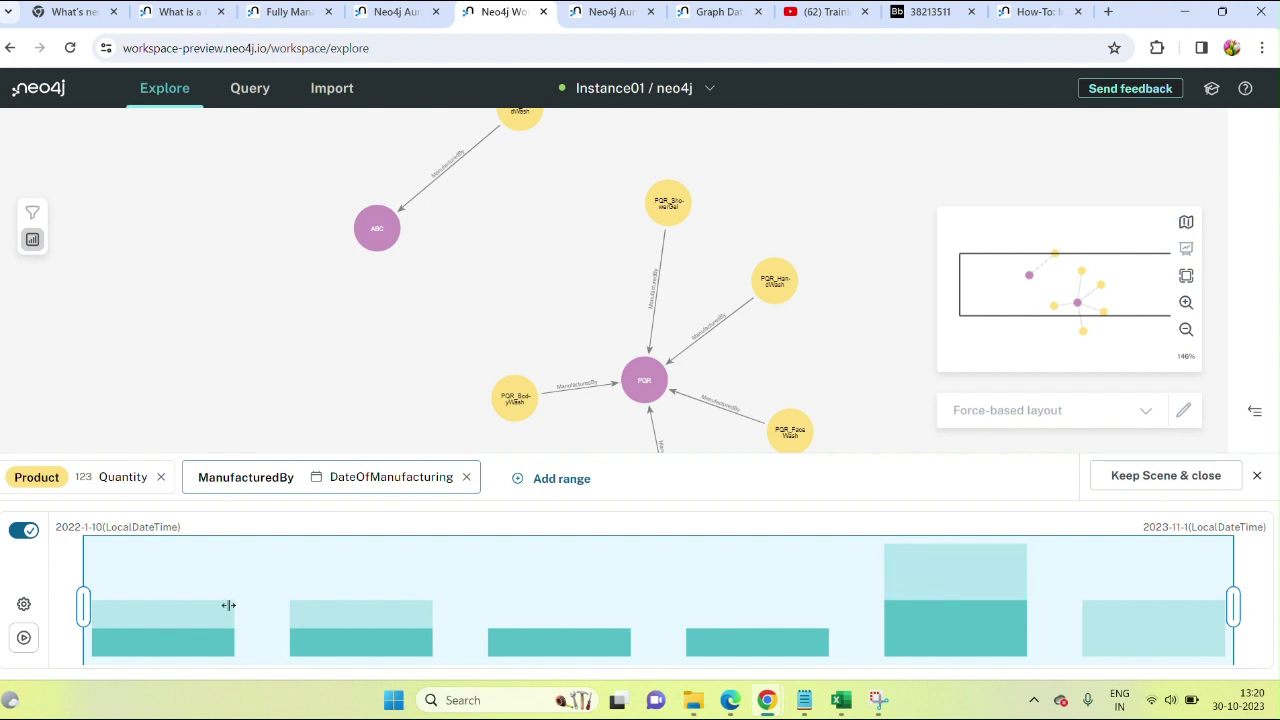
drag(83, 609, 715, 635)
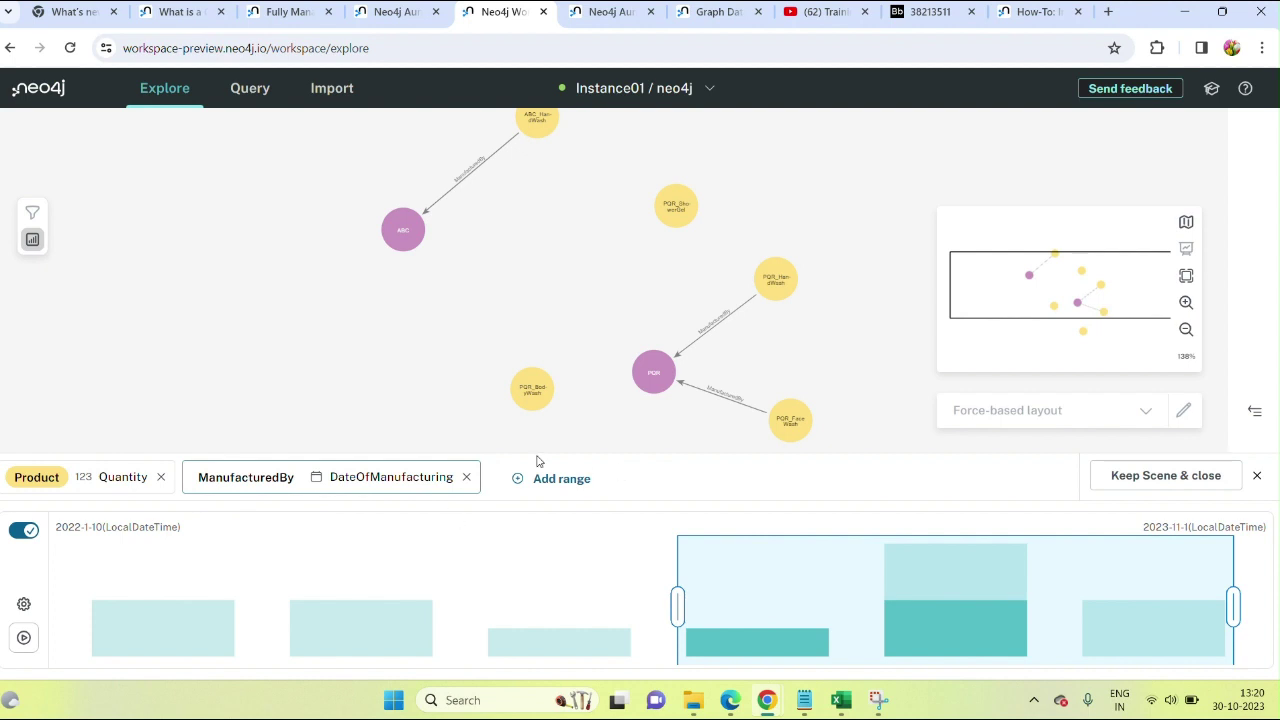
- Remove the DateOfManufacturing and Quantity ranges and close the slicer
click(466, 478)
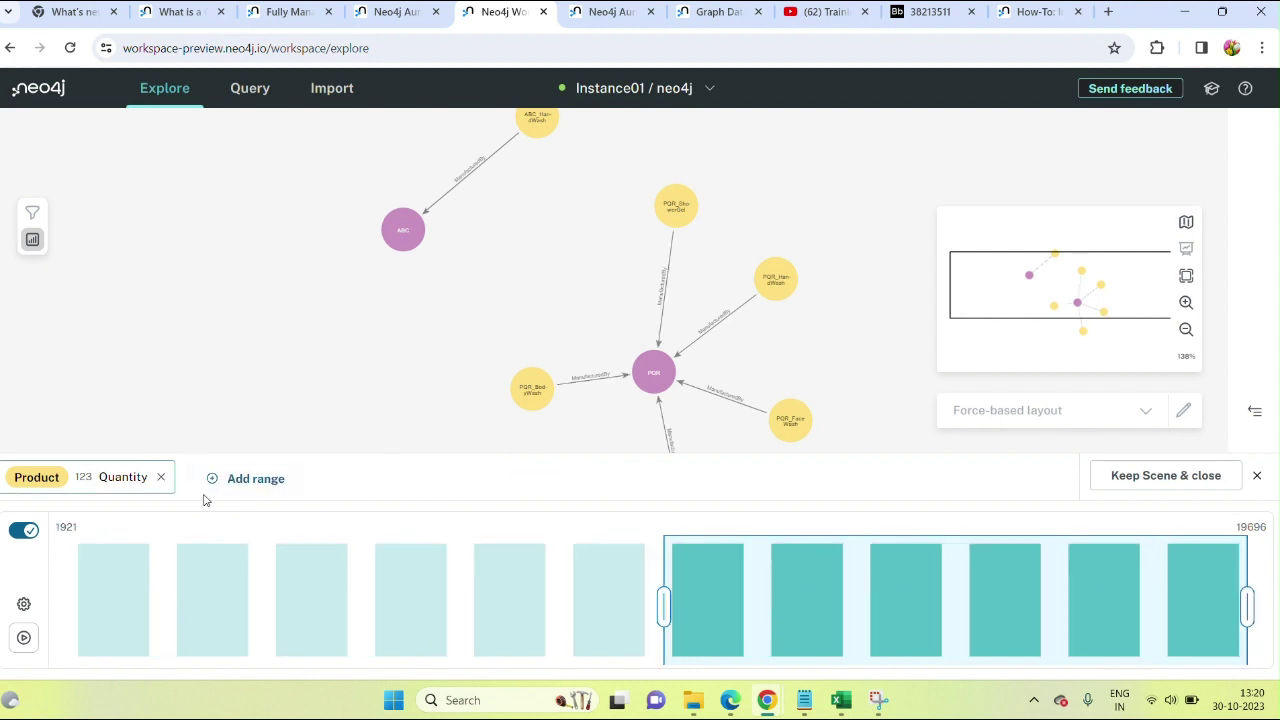
click(161, 480)
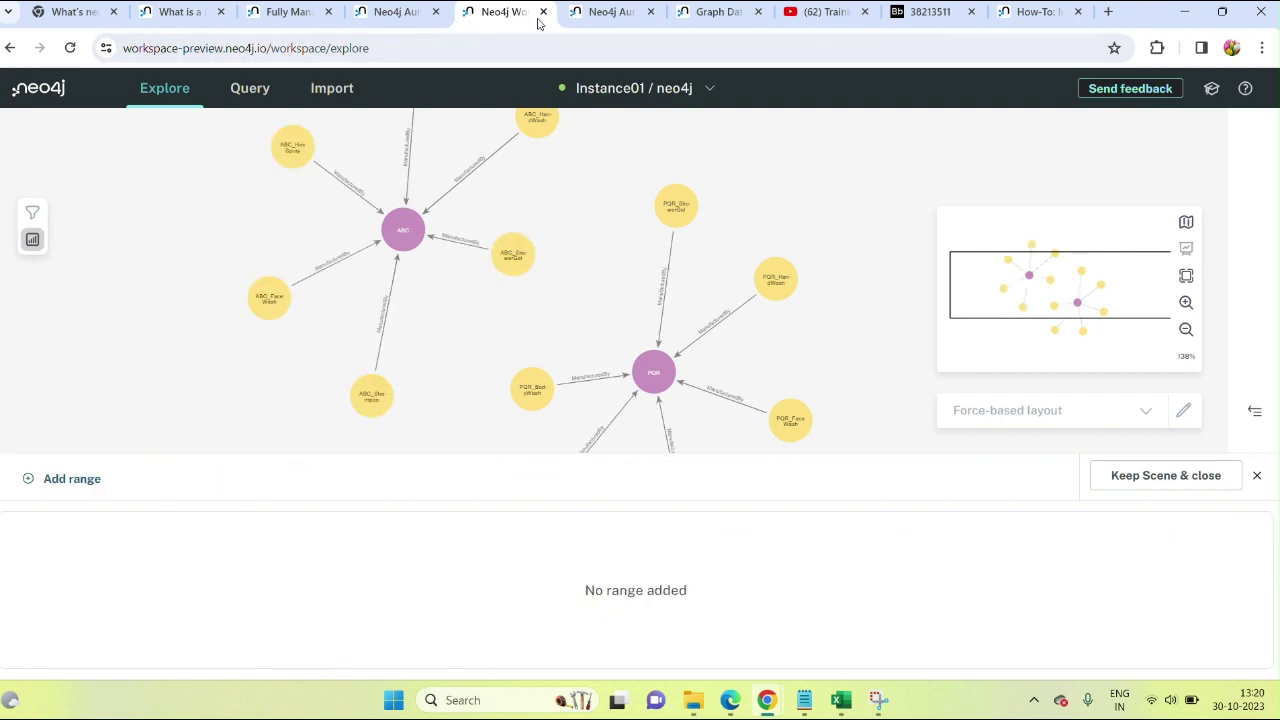
mouse_move(381, 400)
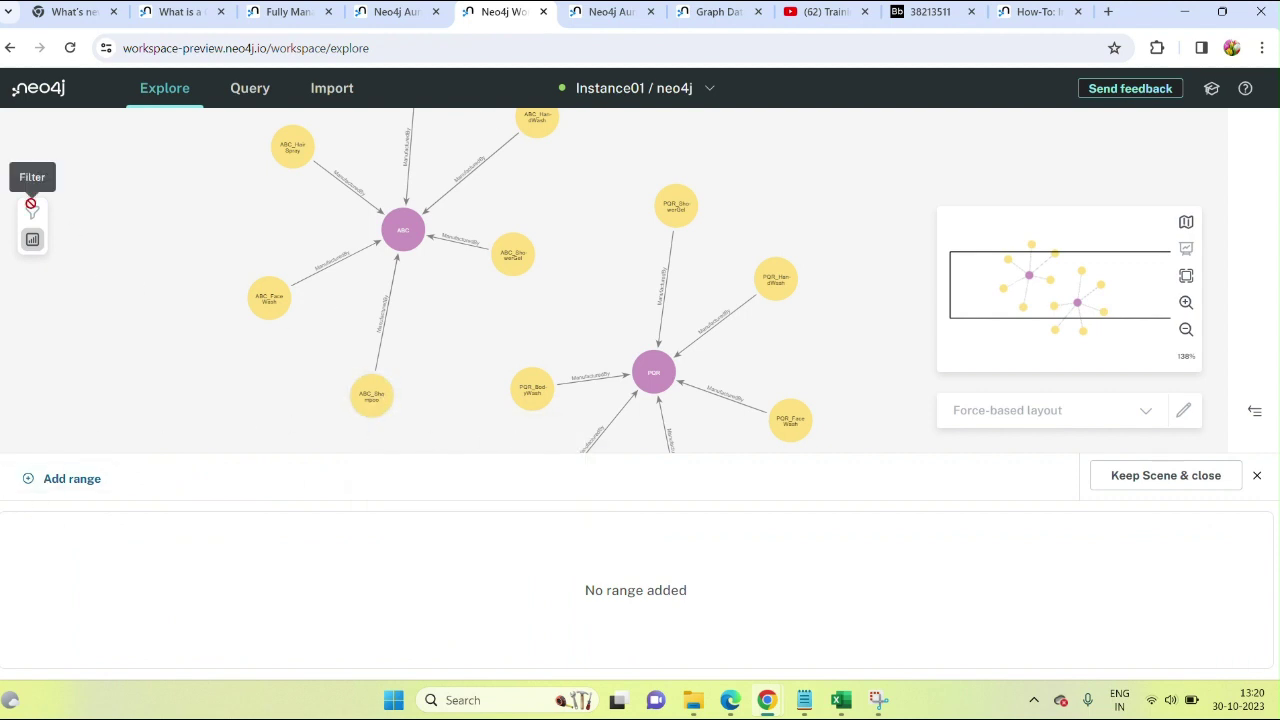
click(32, 240)
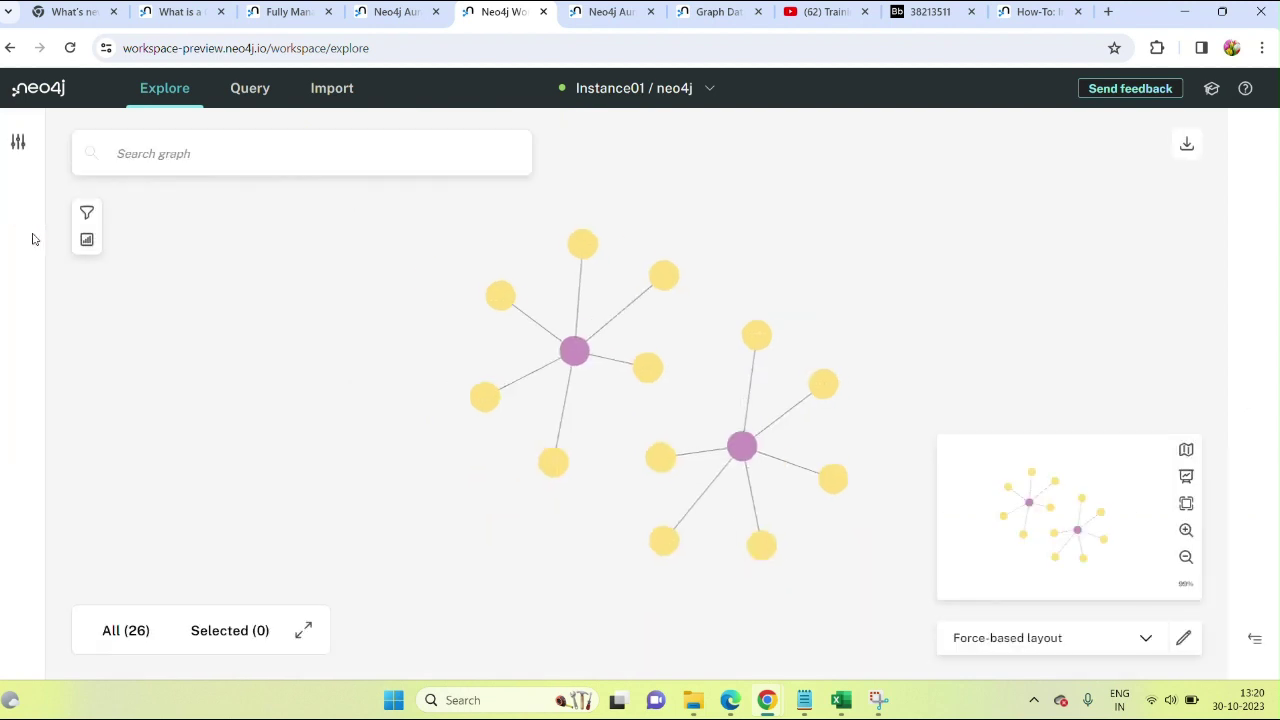
- Switch to the query workspace and return the Company nodes, the Product nodes, and the Company nodes again
click(250, 90)
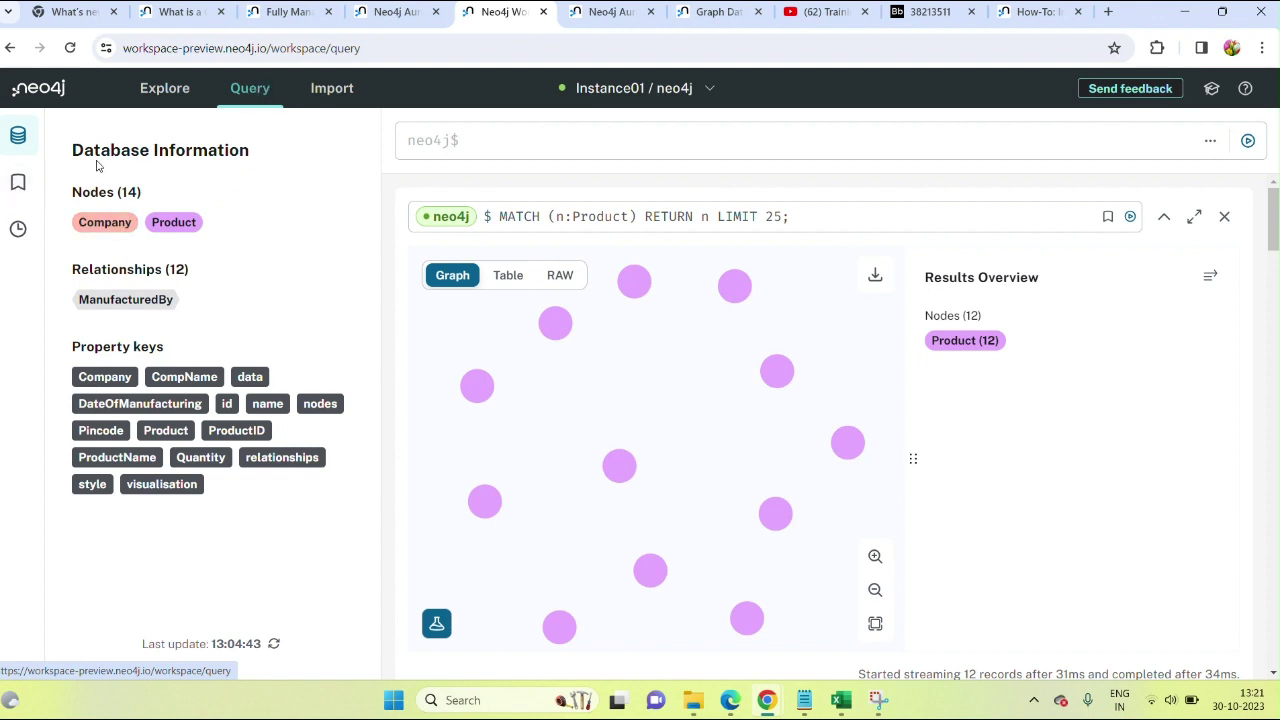
drag(74, 197, 208, 231)
click(208, 231)
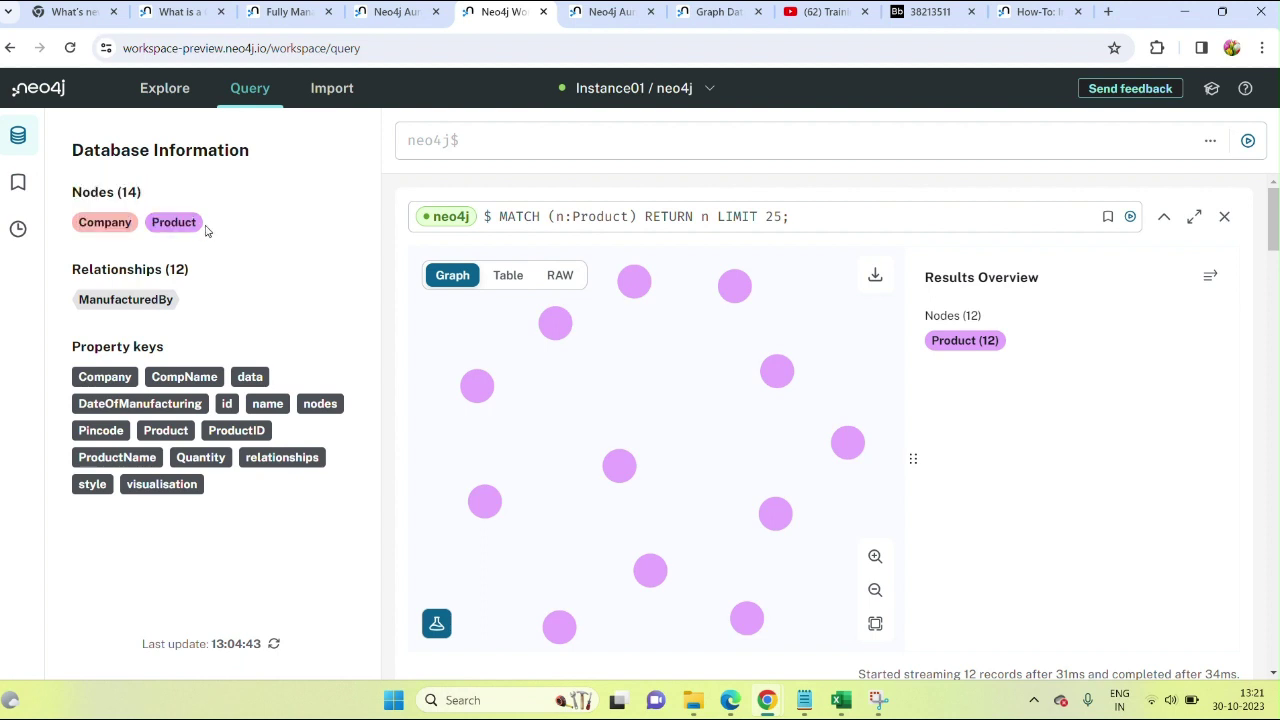
click(121, 229)
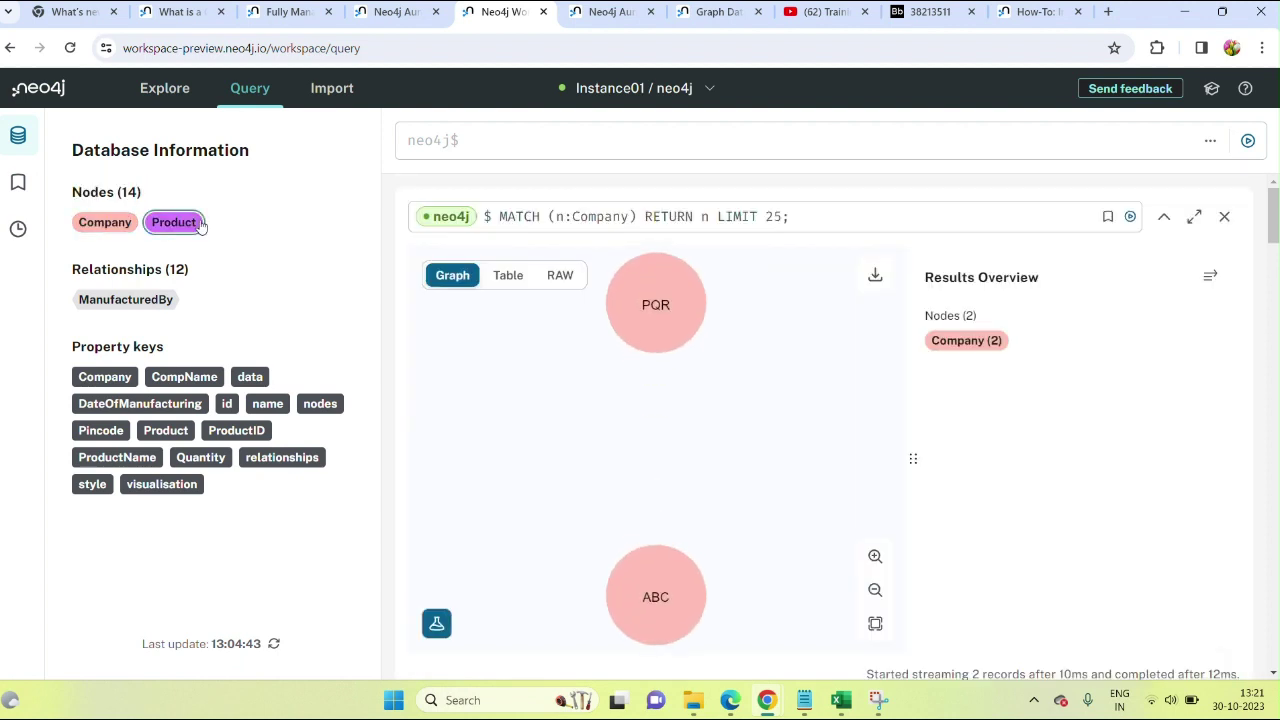
click(195, 224)
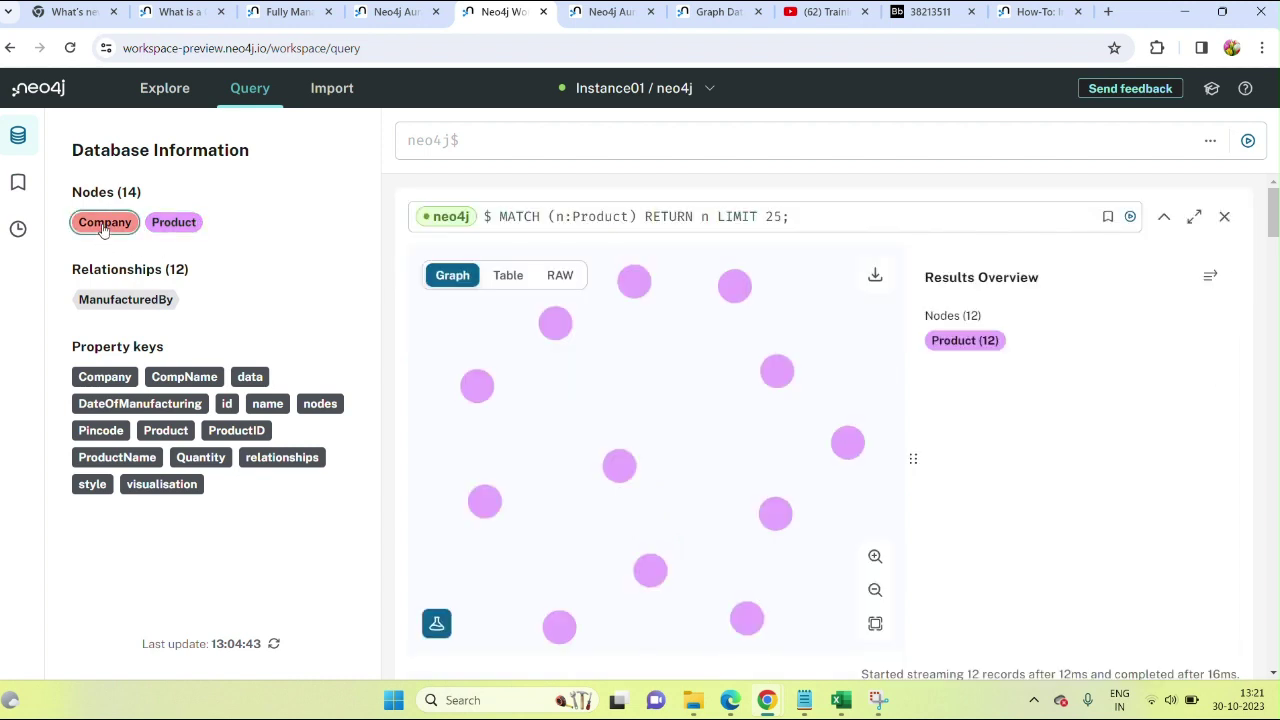
click(104, 224)
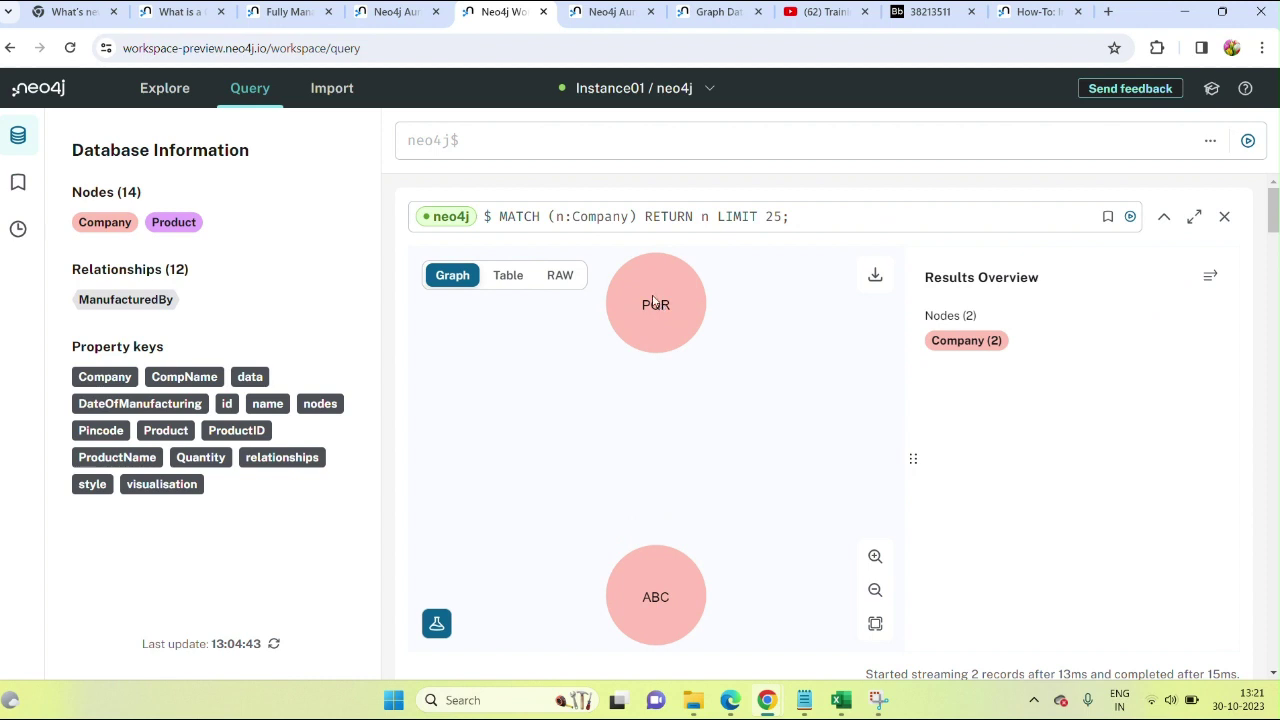
- View the Company query results as a table and as raw data with the summary expanded, and return to the graph view
click(530, 276)
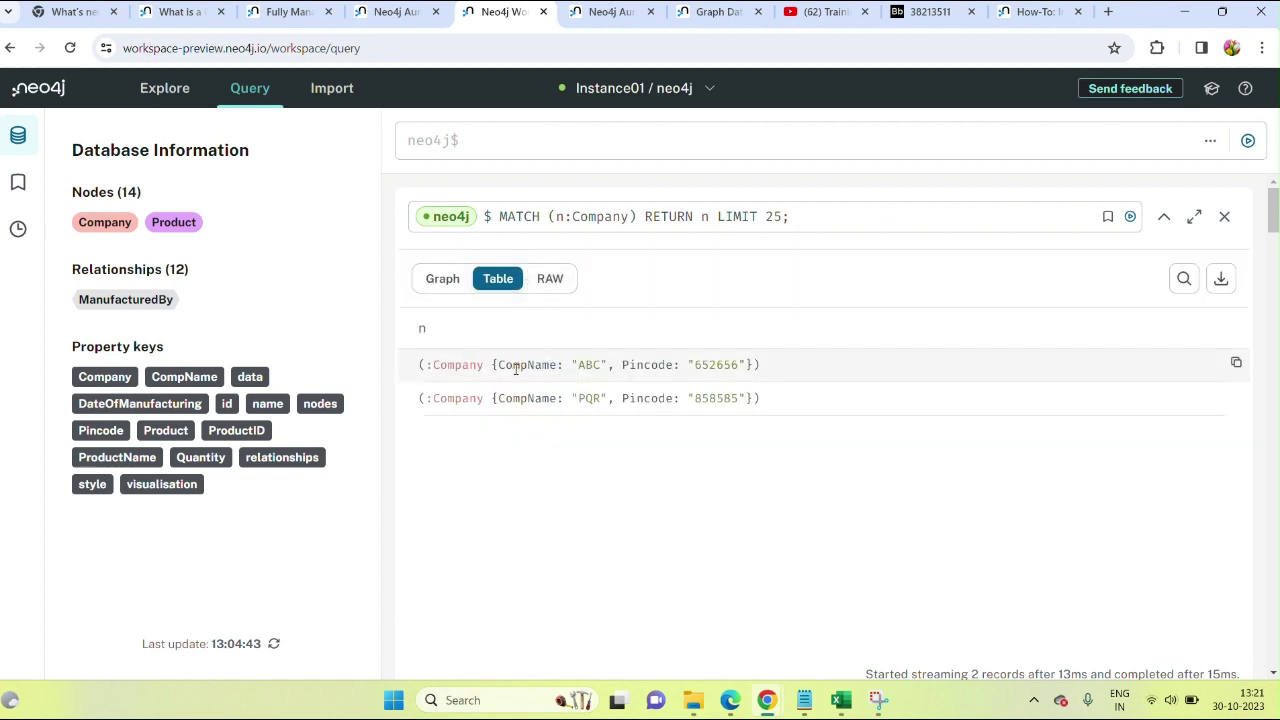
drag(498, 364, 747, 367)
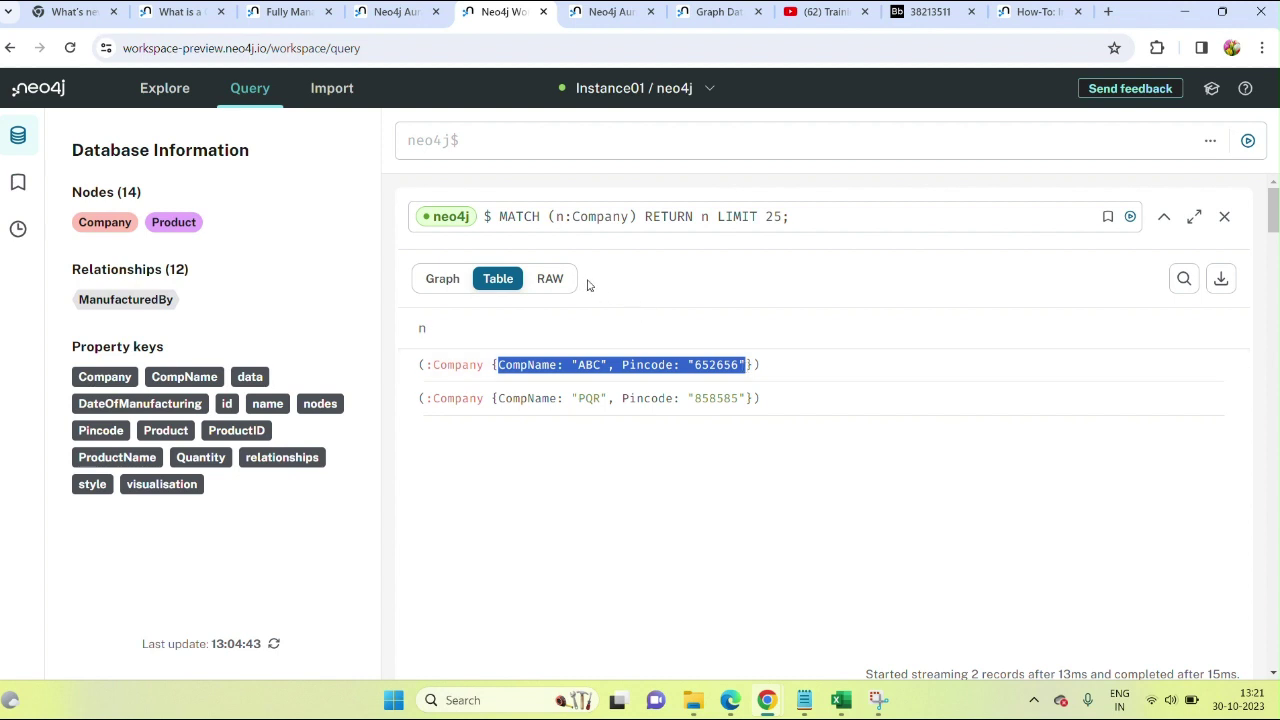
click(552, 280)
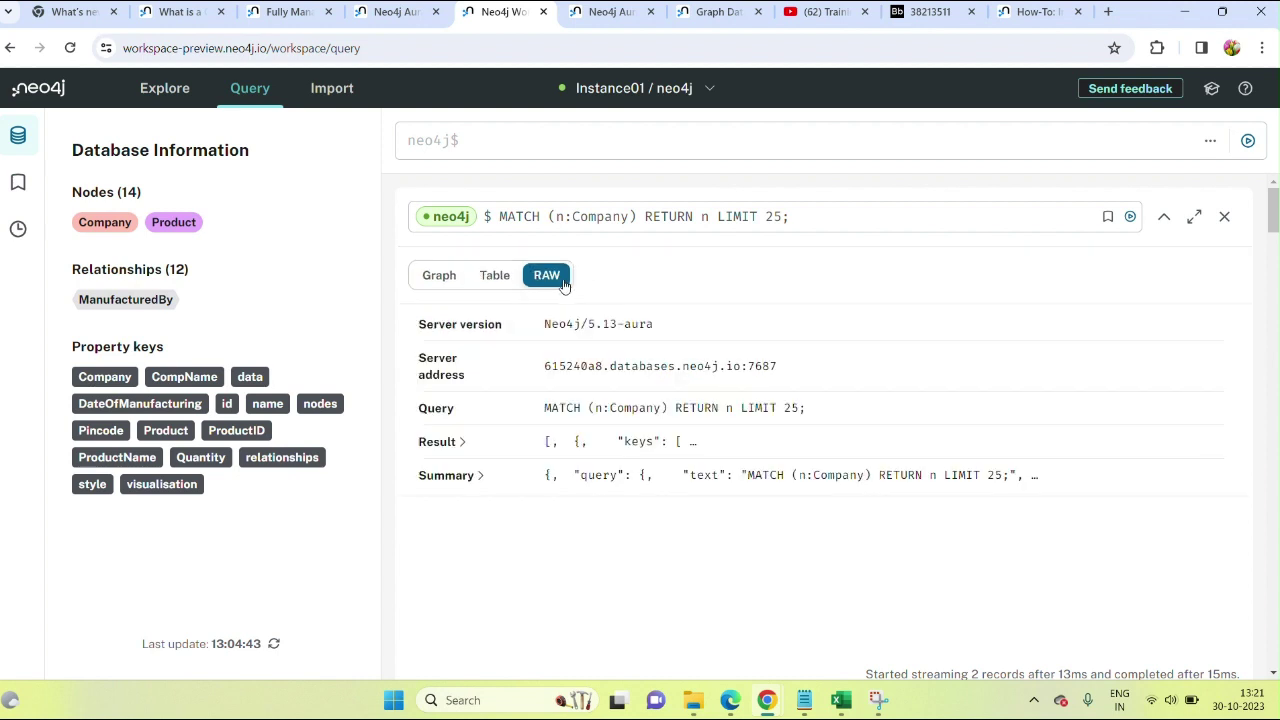
click(477, 476)
scroll(477, 476, down, 2)
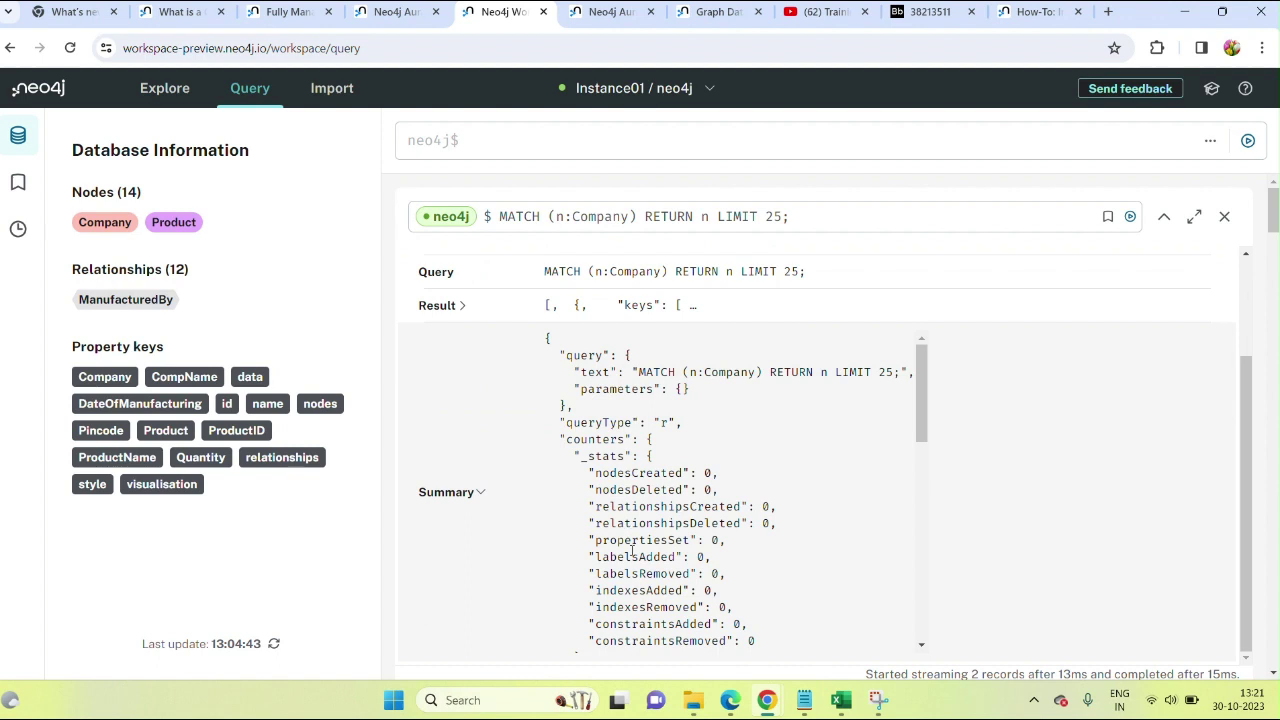
scroll(632, 550, up, 2)
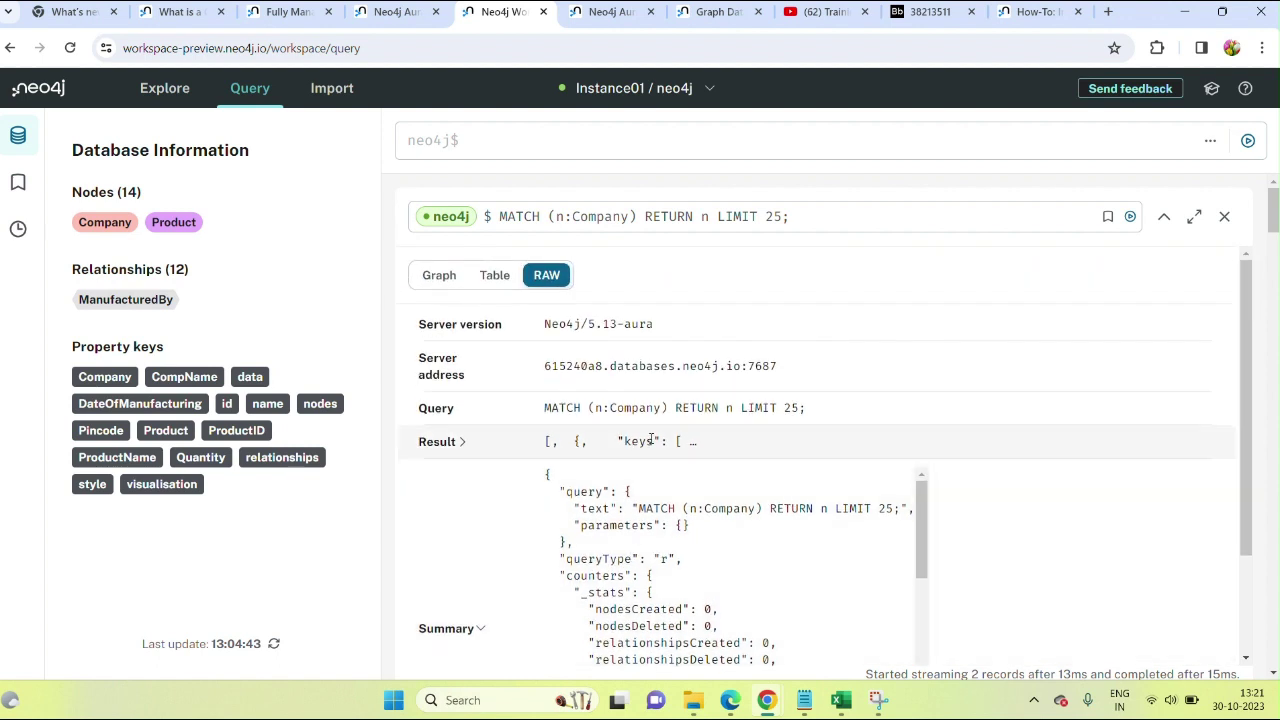
click(438, 278)
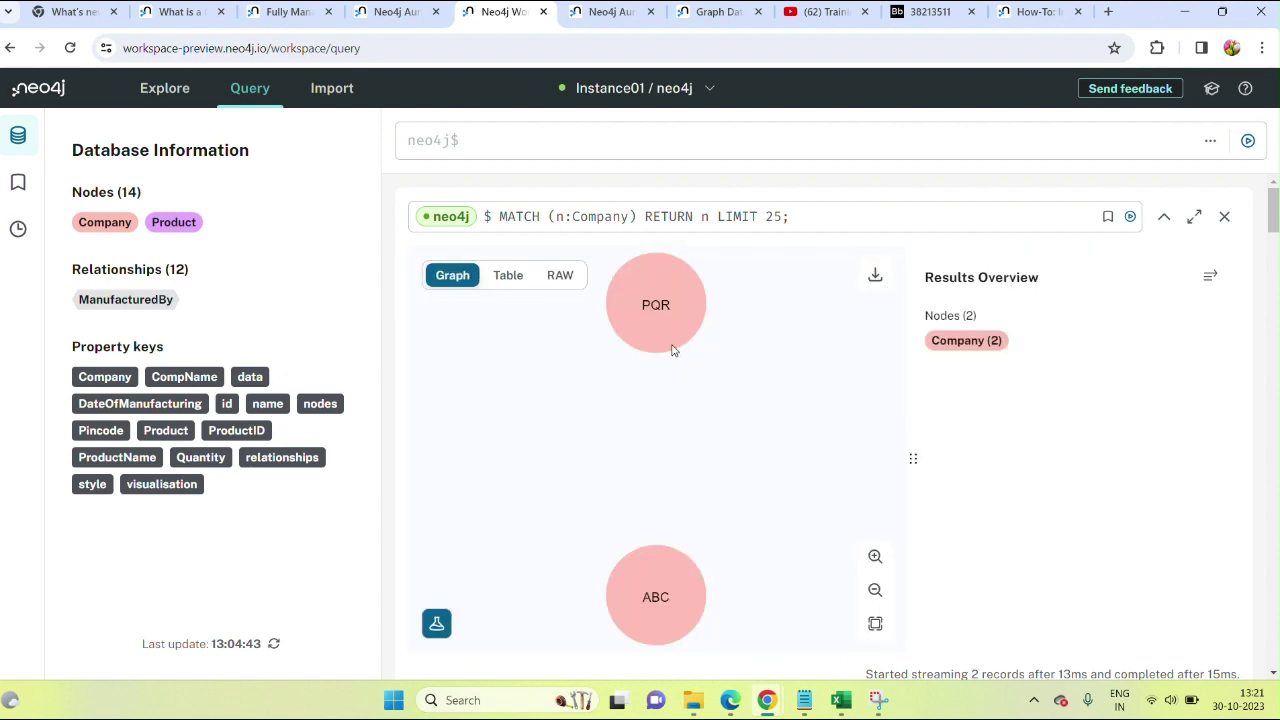
- Query the ManufacturedBy relationships as graph, table and raw results, and list the values of the Company property key
click(113, 302)
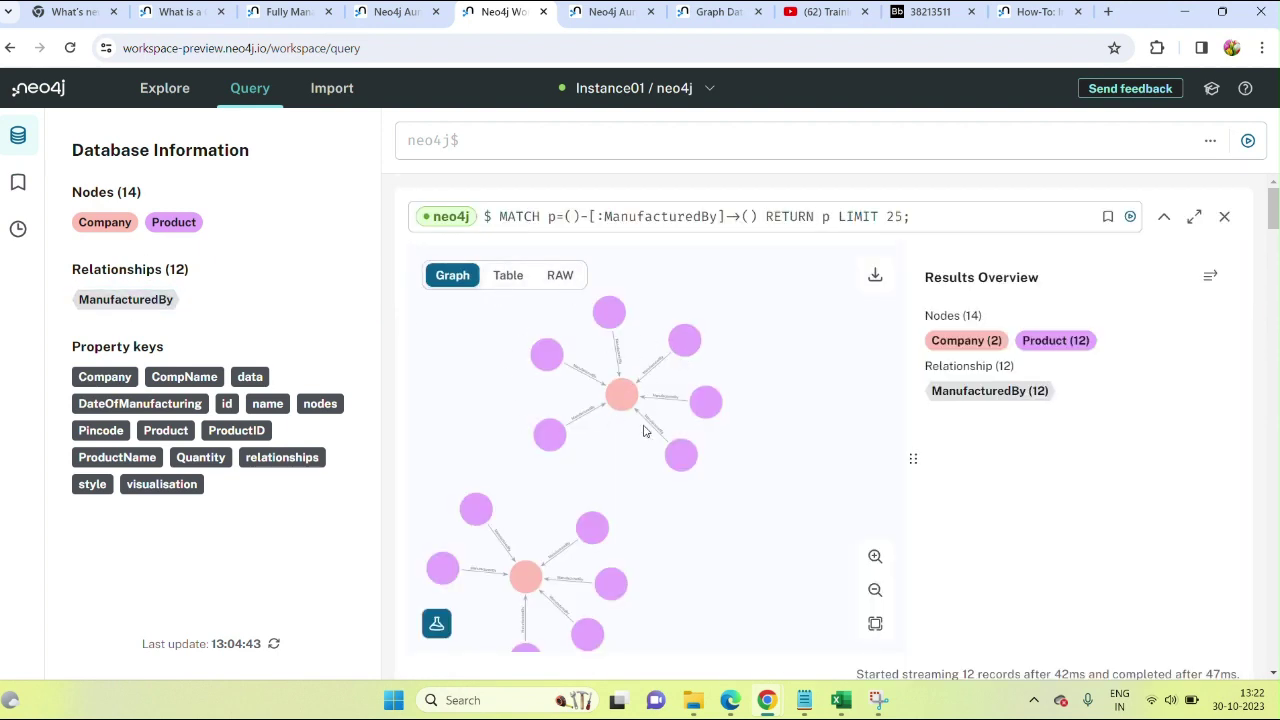
click(507, 283)
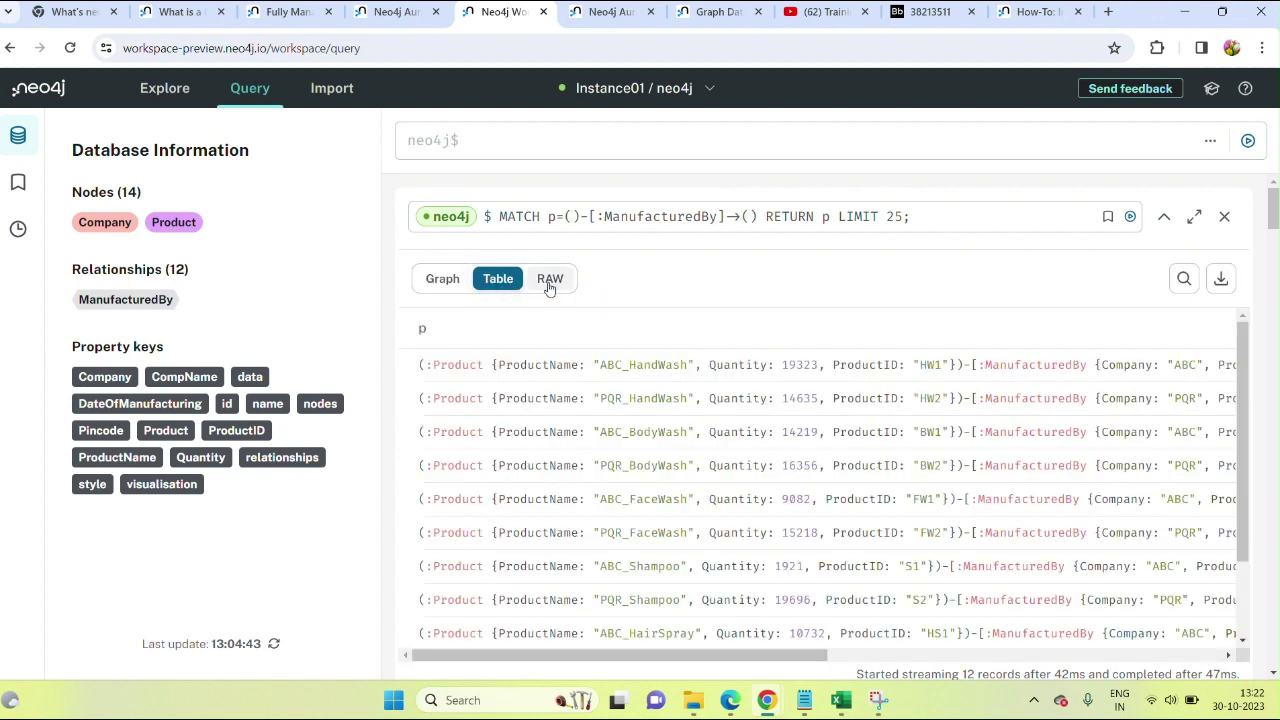
click(548, 287)
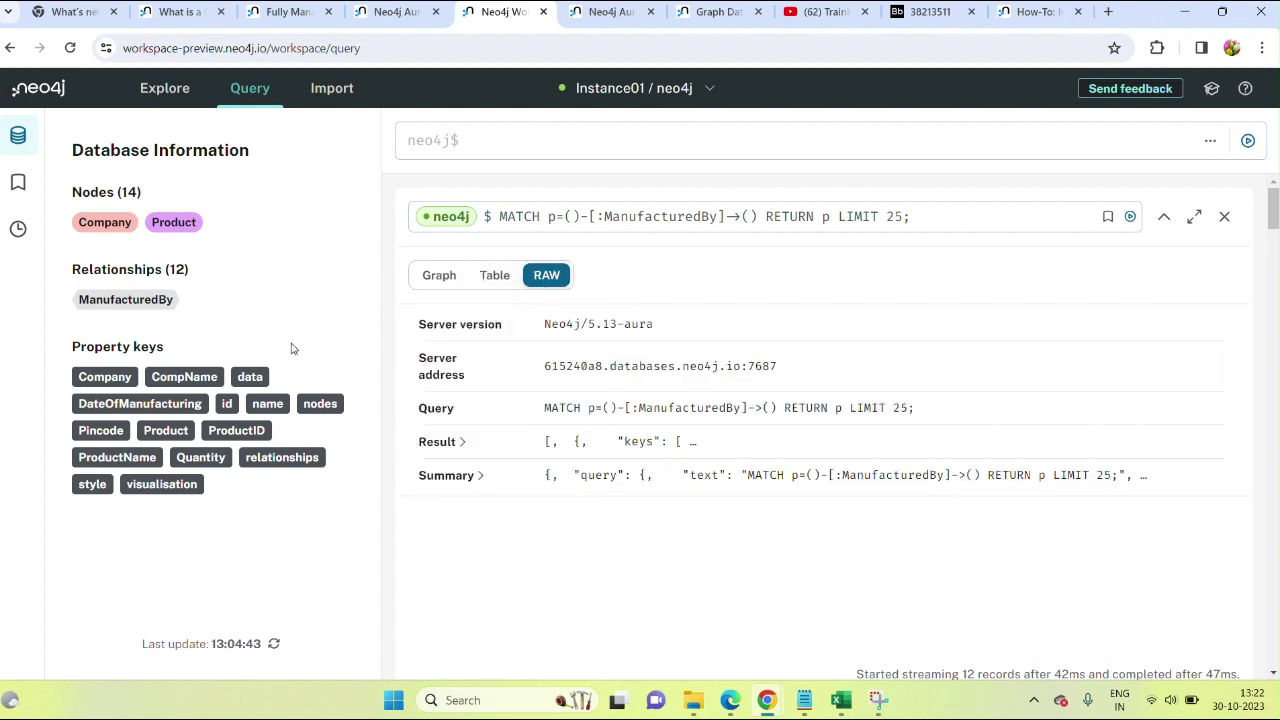
click(116, 380)
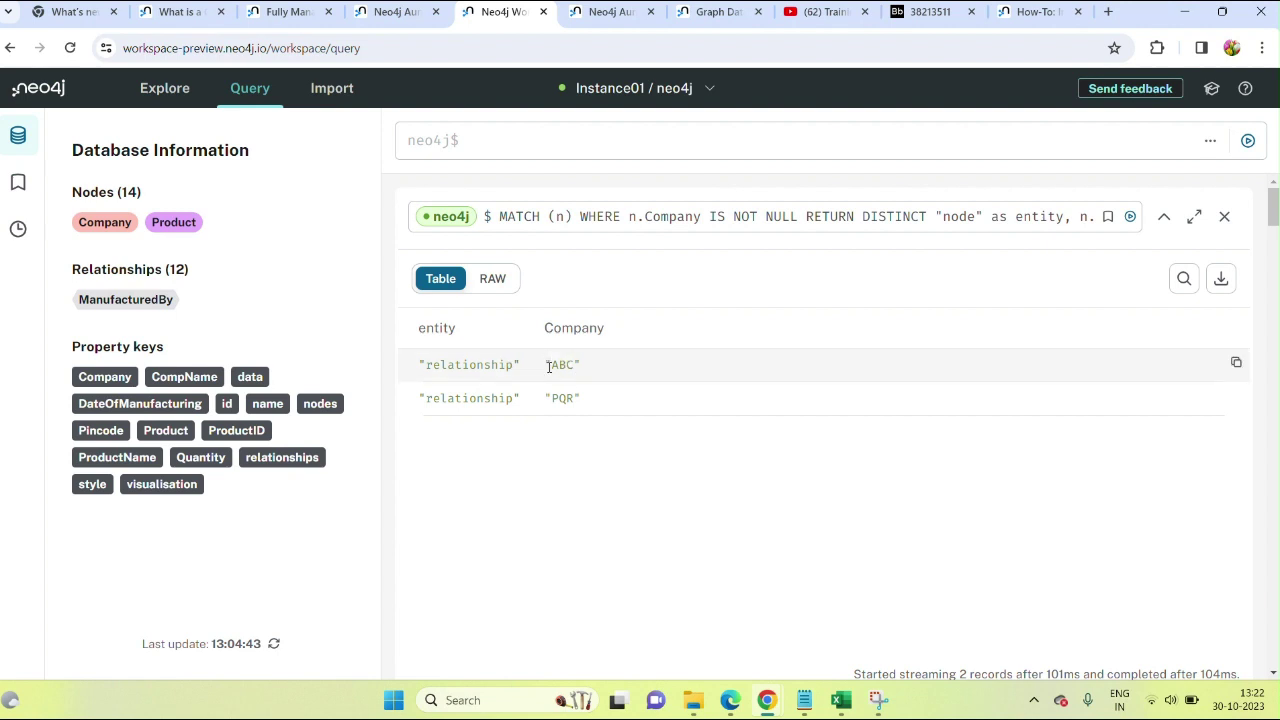
drag(548, 366, 581, 366)
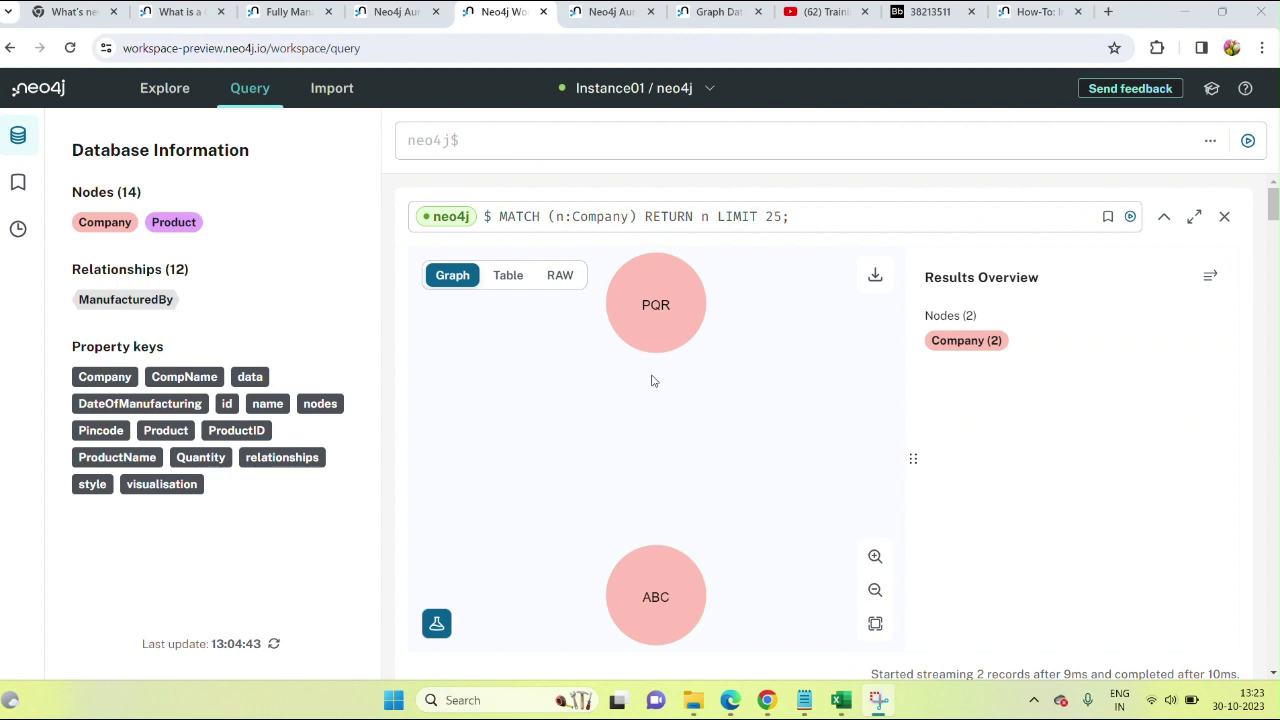
- Expand the PQR company node into its connected products, hide the node details, and examine the graph down to the ABC node
double_click(673, 318)
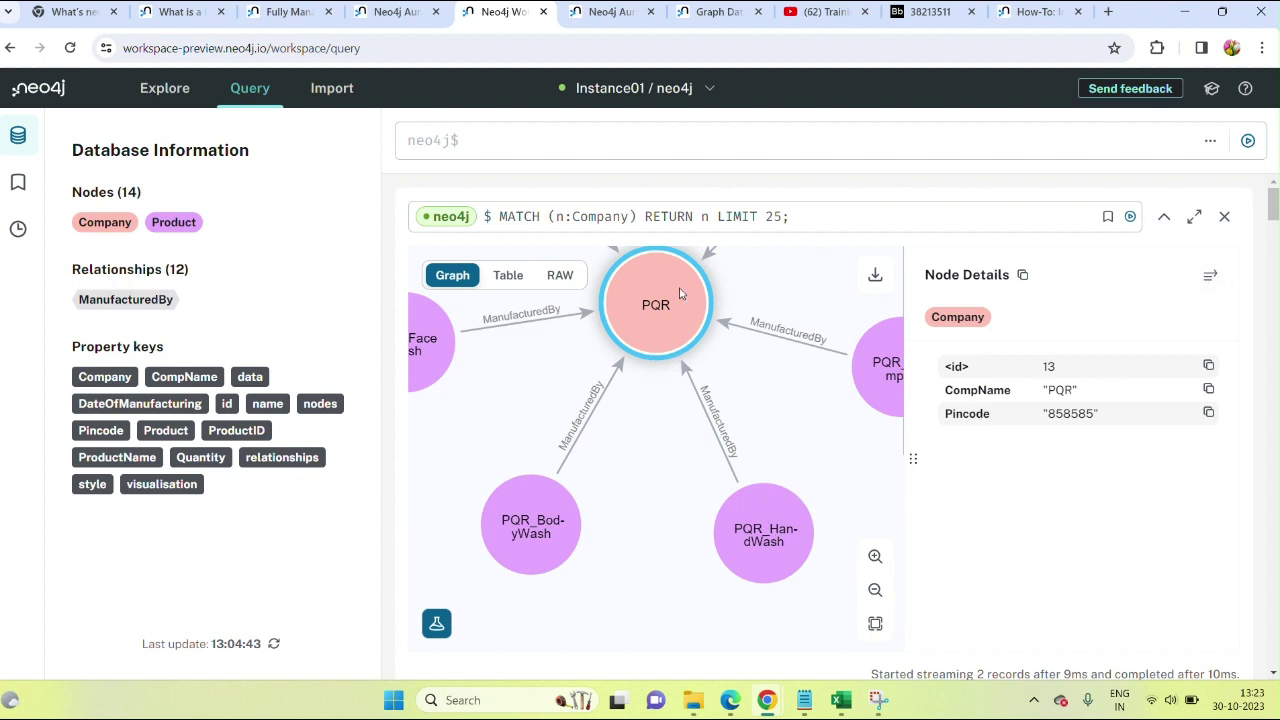
click(1210, 277)
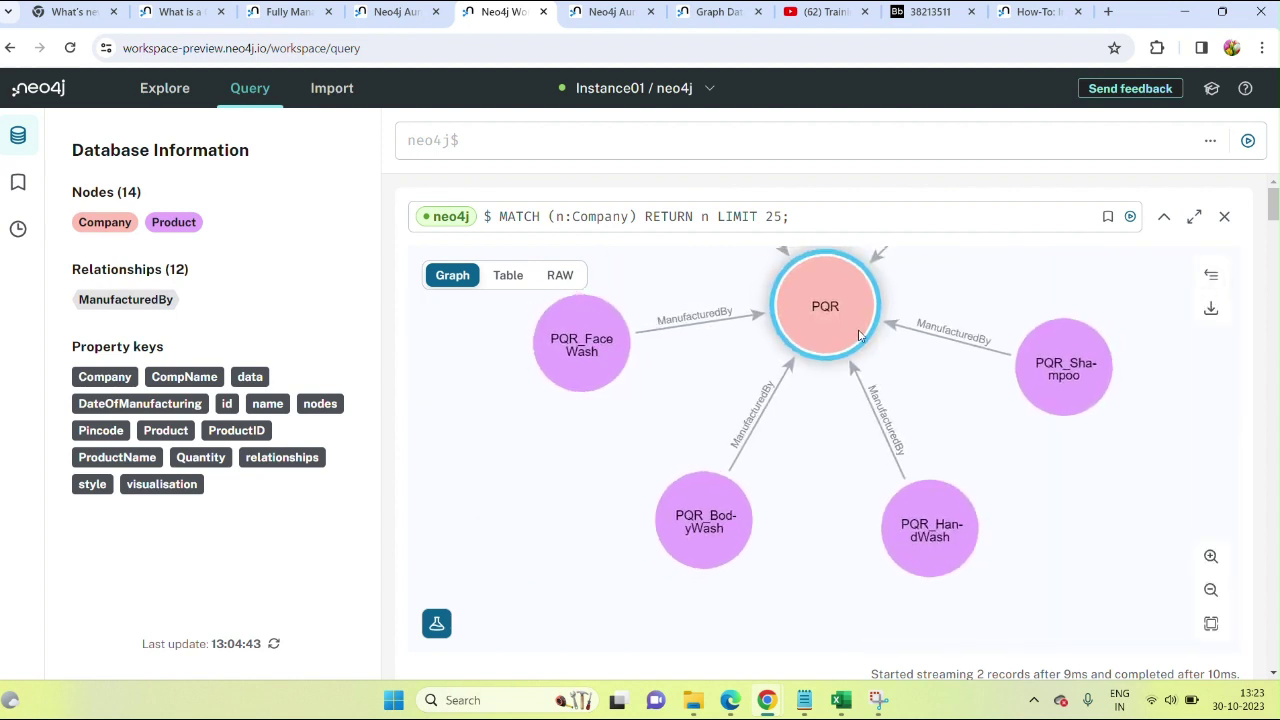
drag(982, 293, 988, 432)
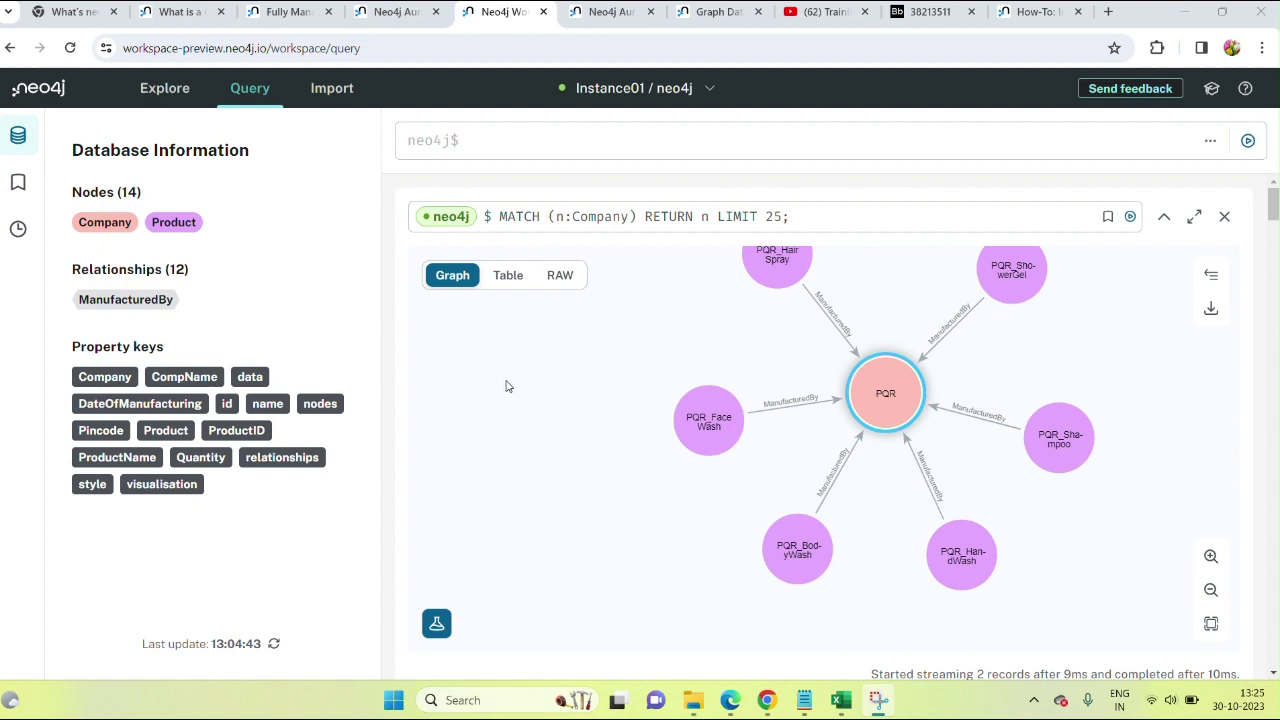
drag(540, 417, 540, 300)
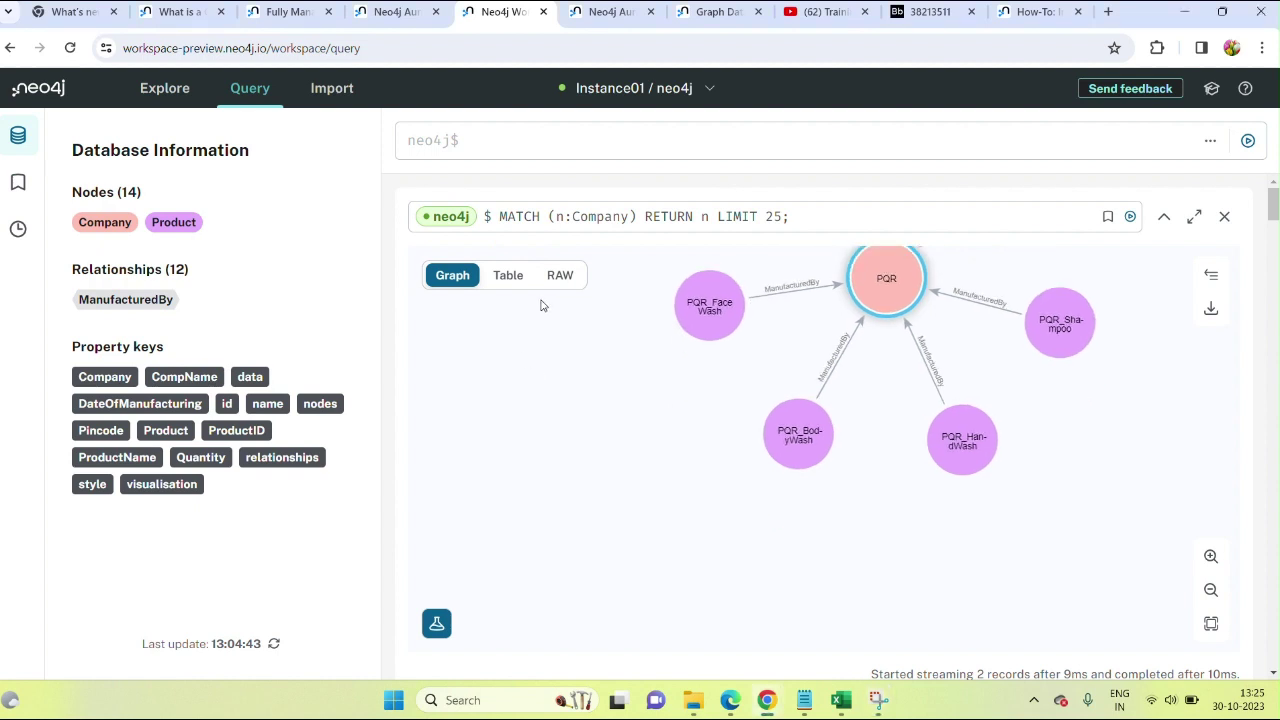
drag(554, 434, 526, 234)
click(612, 425)
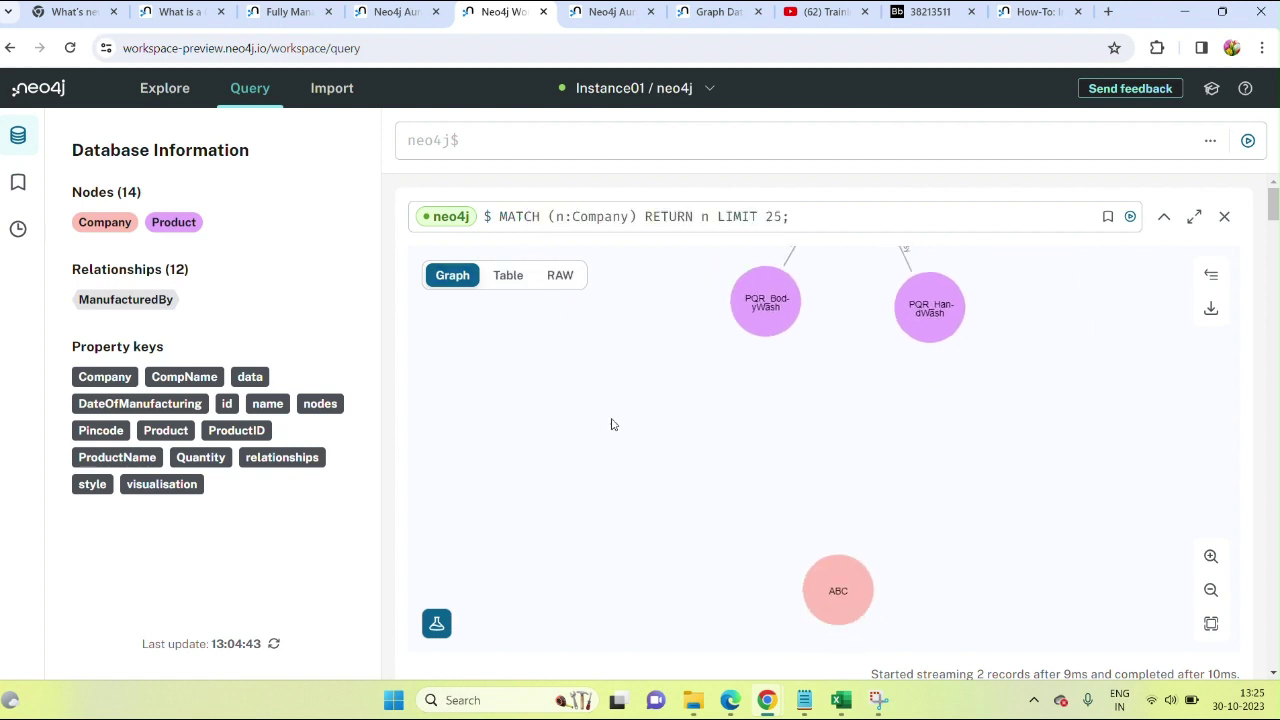
drag(817, 349, 821, 306)
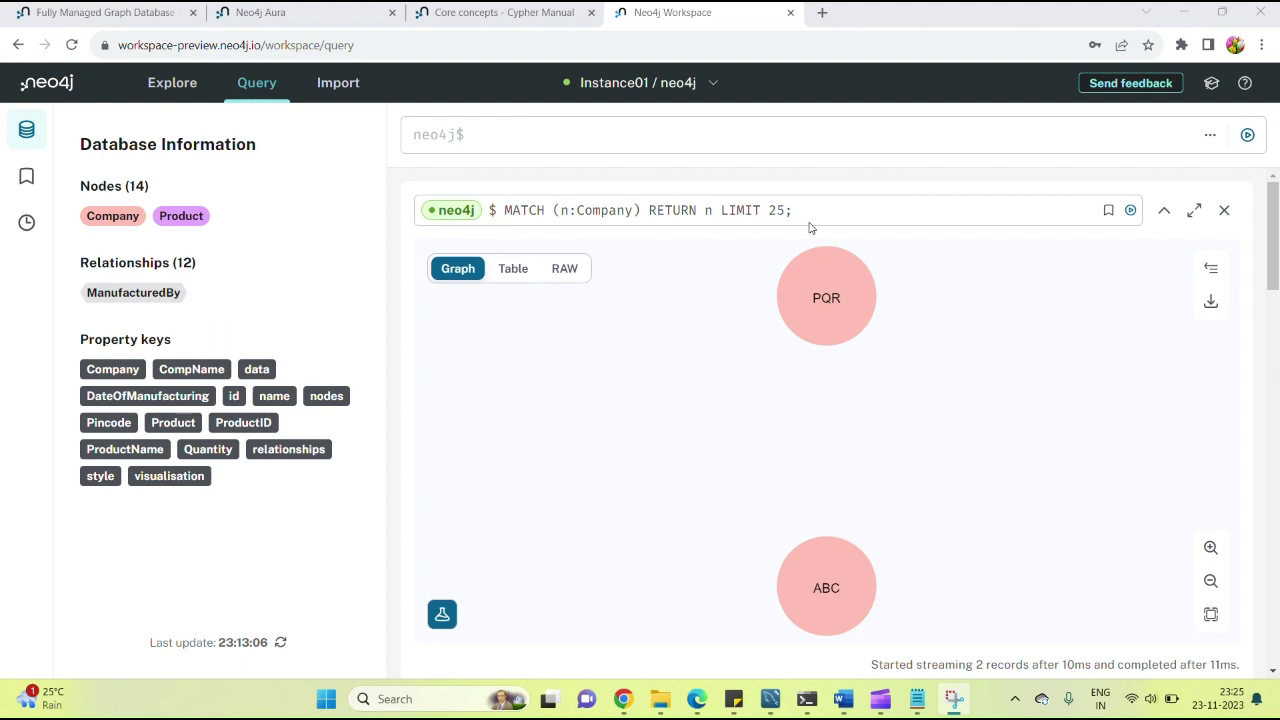
- Start a Cypher query that matches Company nodes whose CompName is "PQR", with n as the variable
click(733, 132)
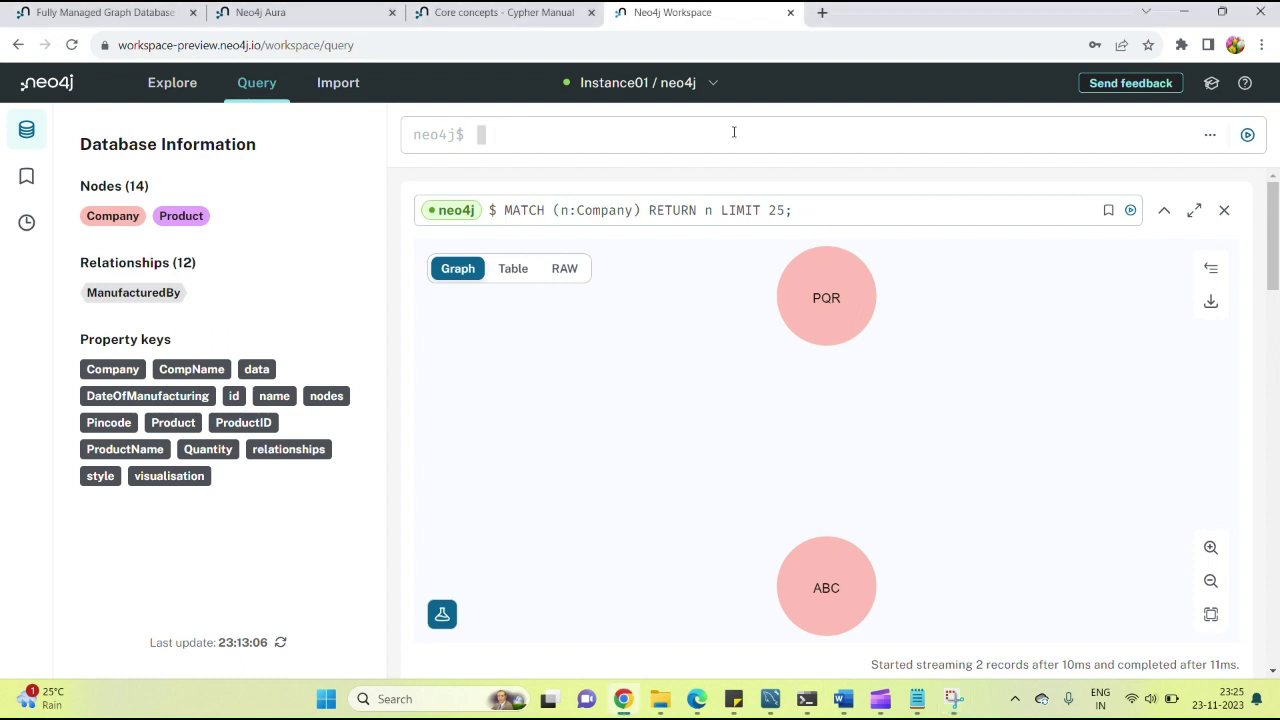
text(M)
text(ac)
text(t)
text(h)
key(BackSpace)
key(BackSpace)
key(BackSpace)
key(BackSpace)
text(tch(n:co)
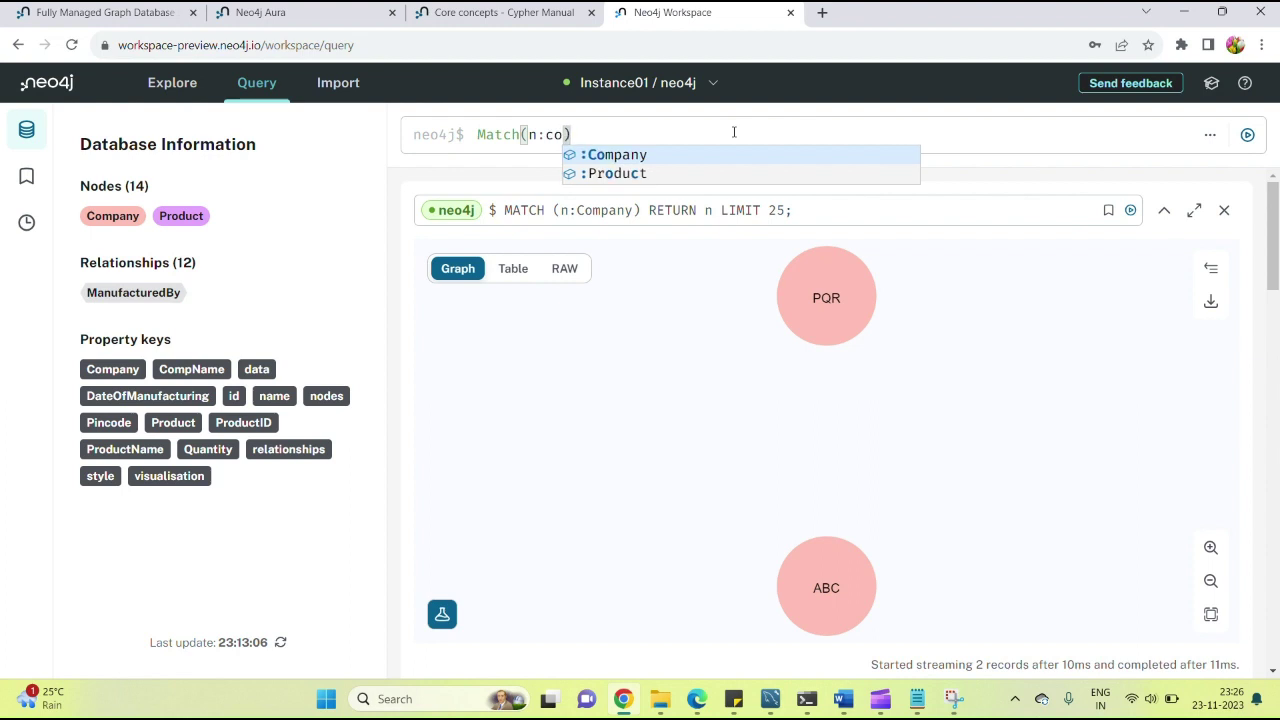
key(Return)
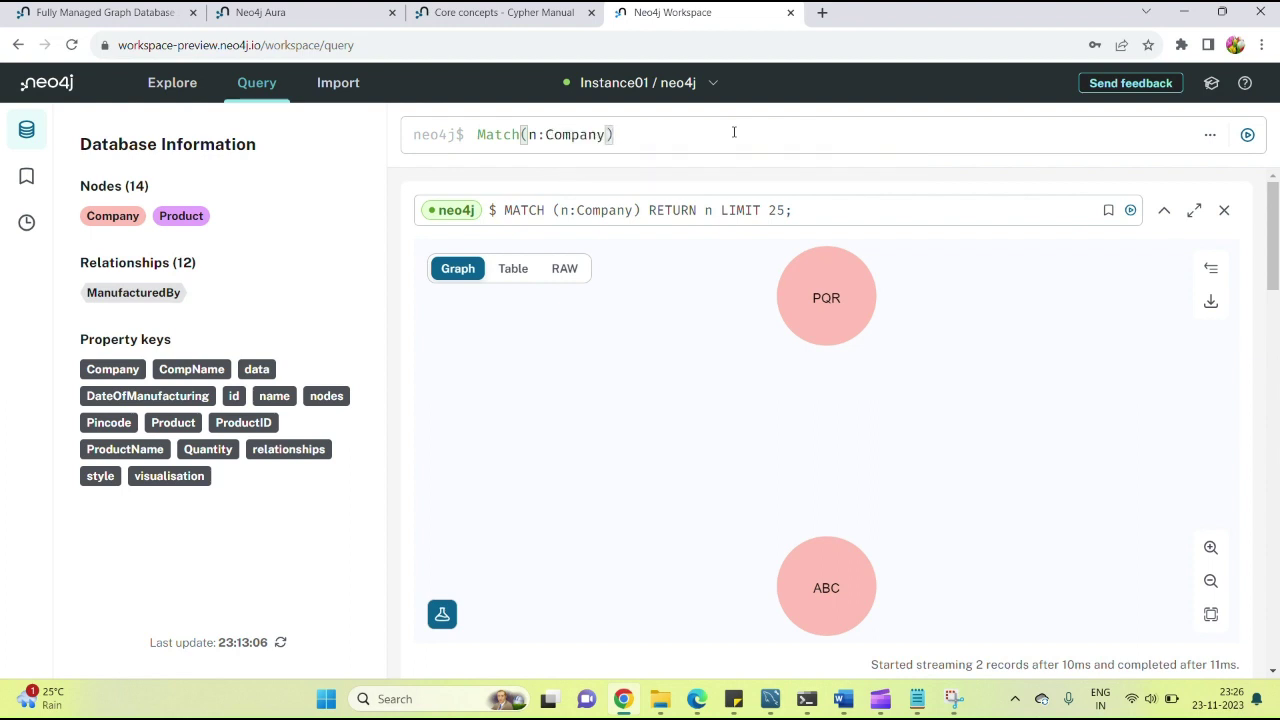
text({CompName:)
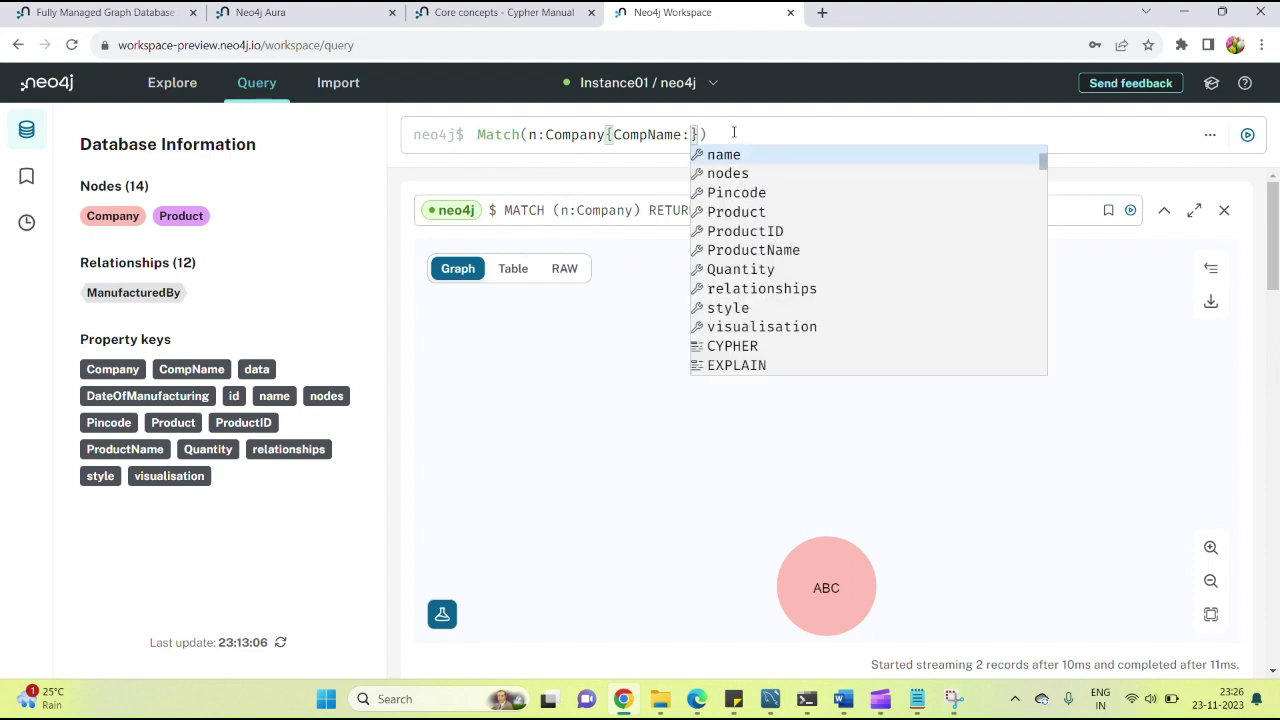
text("PQR)
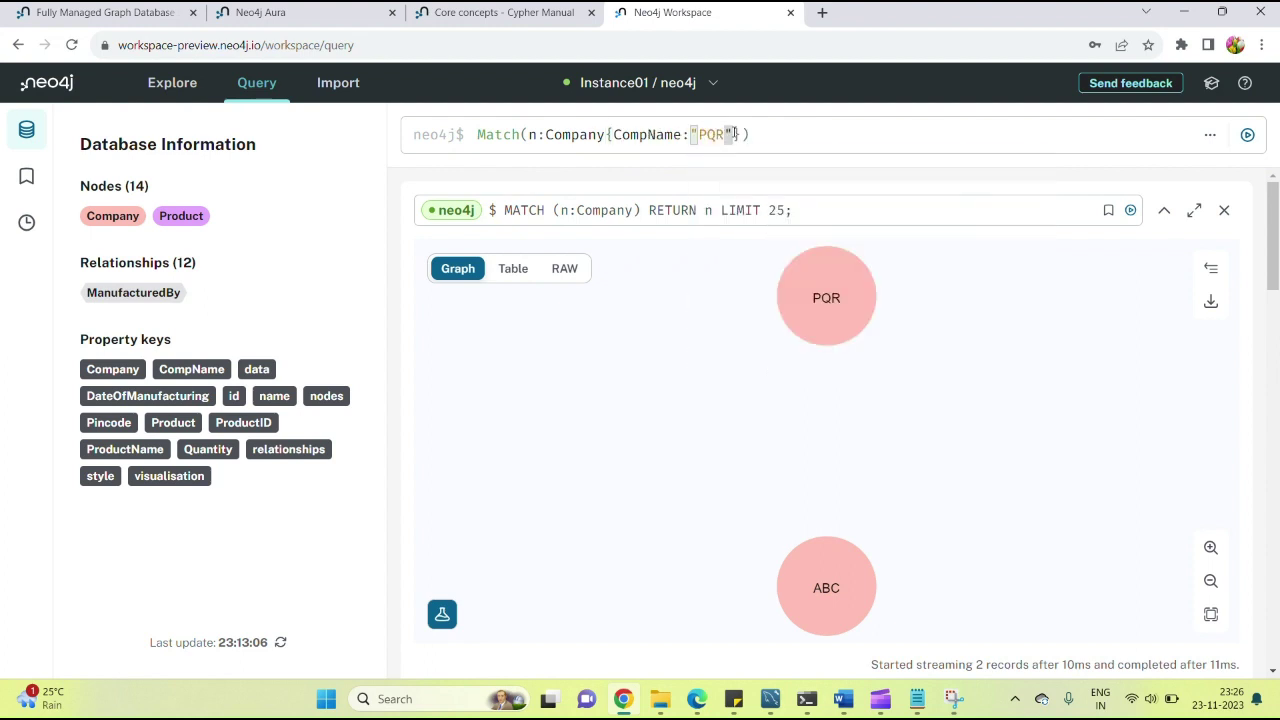
- Complete the query with "Return n Litmit 25;" after the match pattern and run it
key(Right)
key(Right)
key(Right)
text(Return)
text(n )
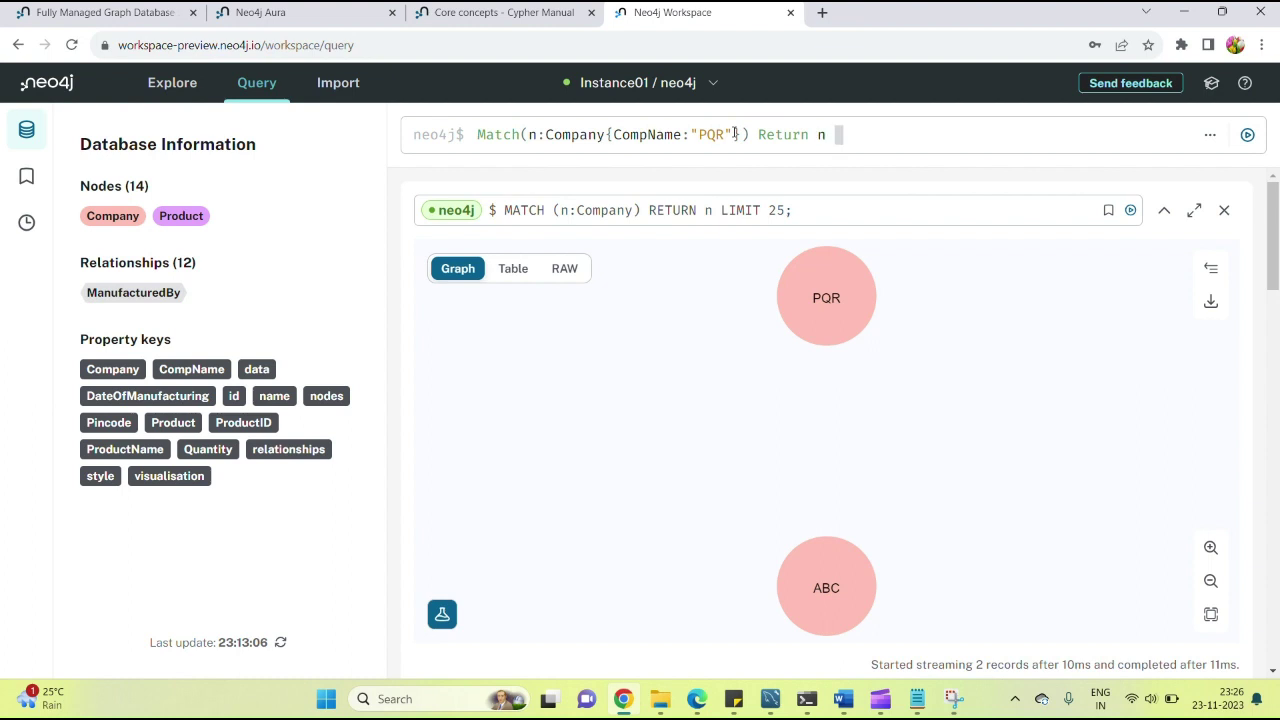
text(Litmit 25;)
click(1247, 134)
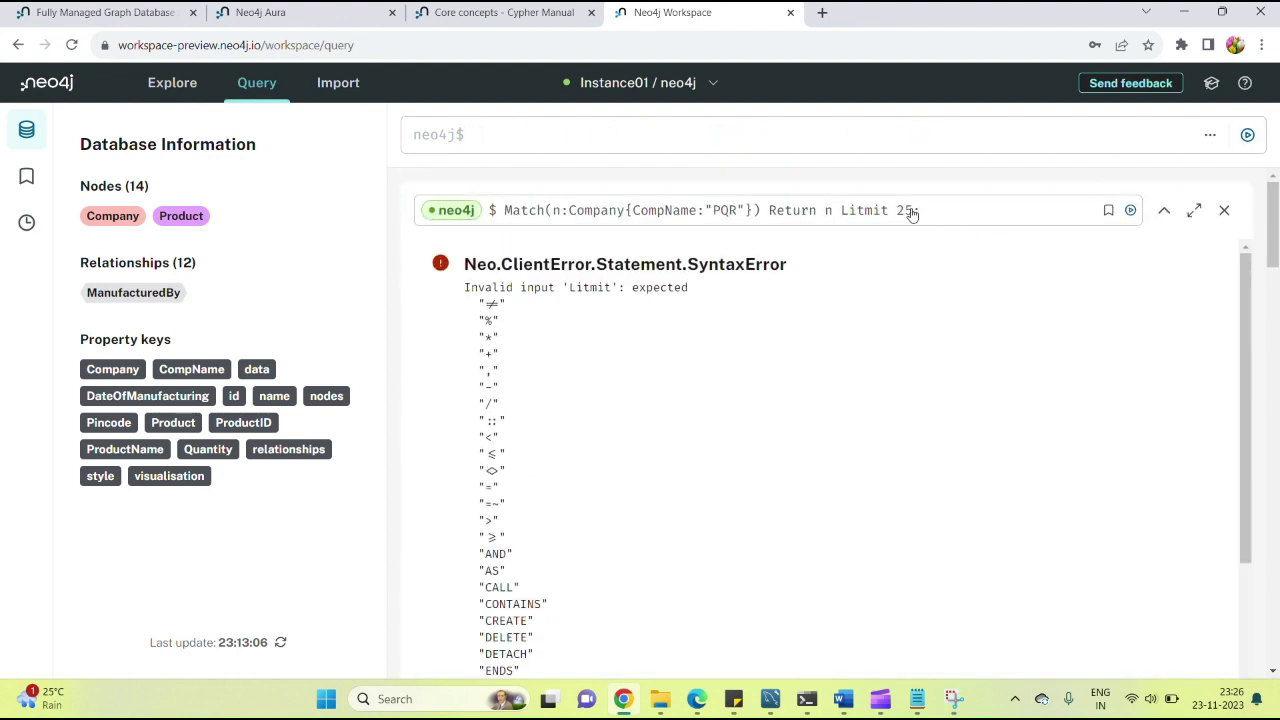
- Correct the misspelled keyword in the submitted query to Limit and run the query again
click(884, 212)
double_click(876, 210)
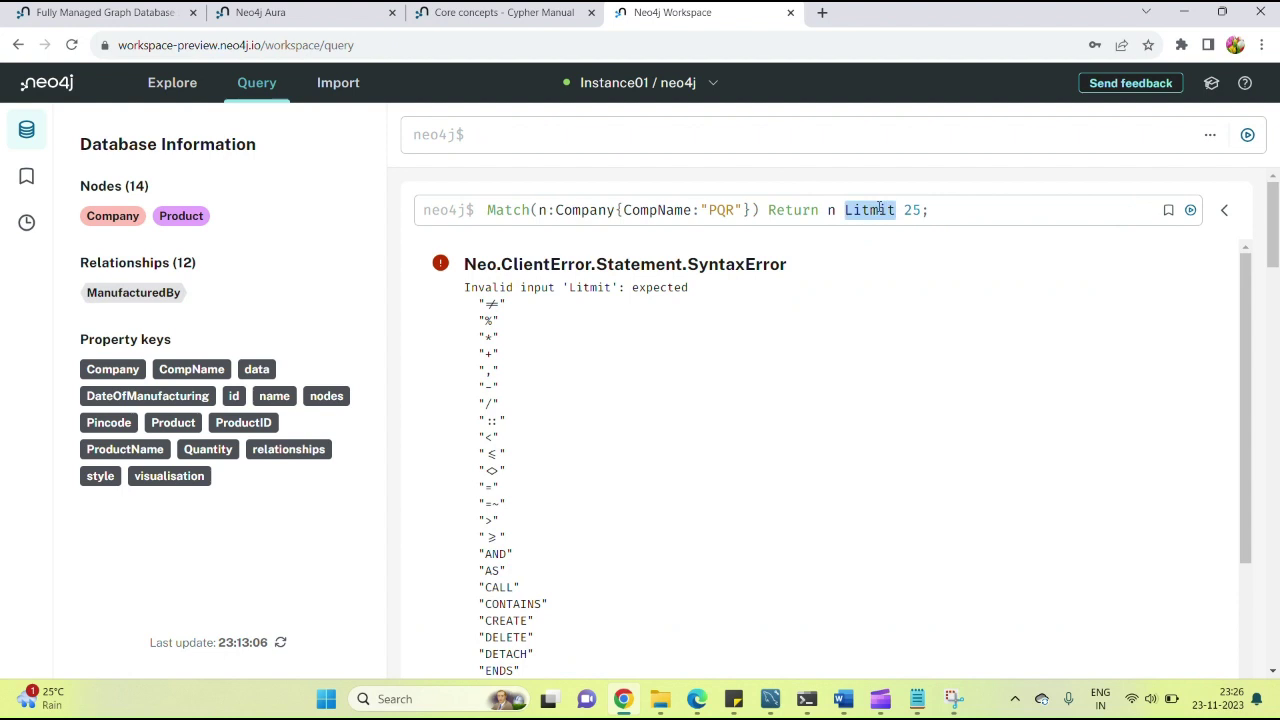
click(878, 210)
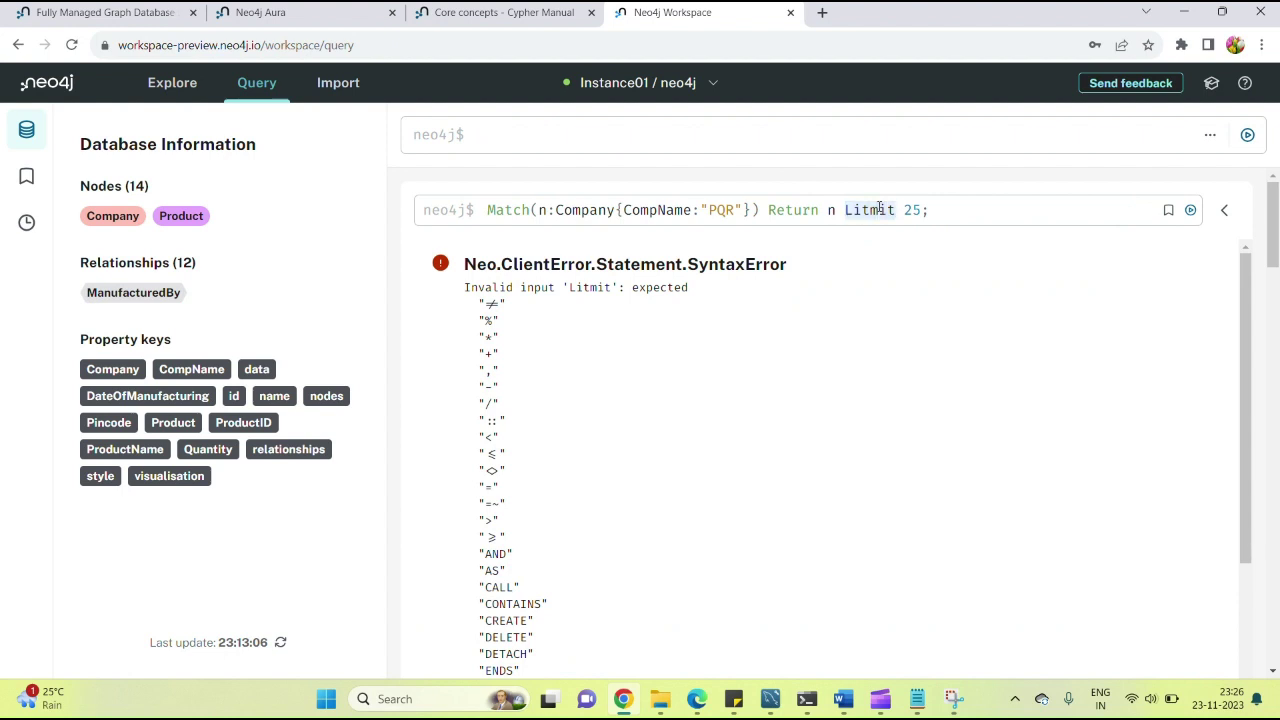
key(Left)
key(Left)
key(BackSpace)
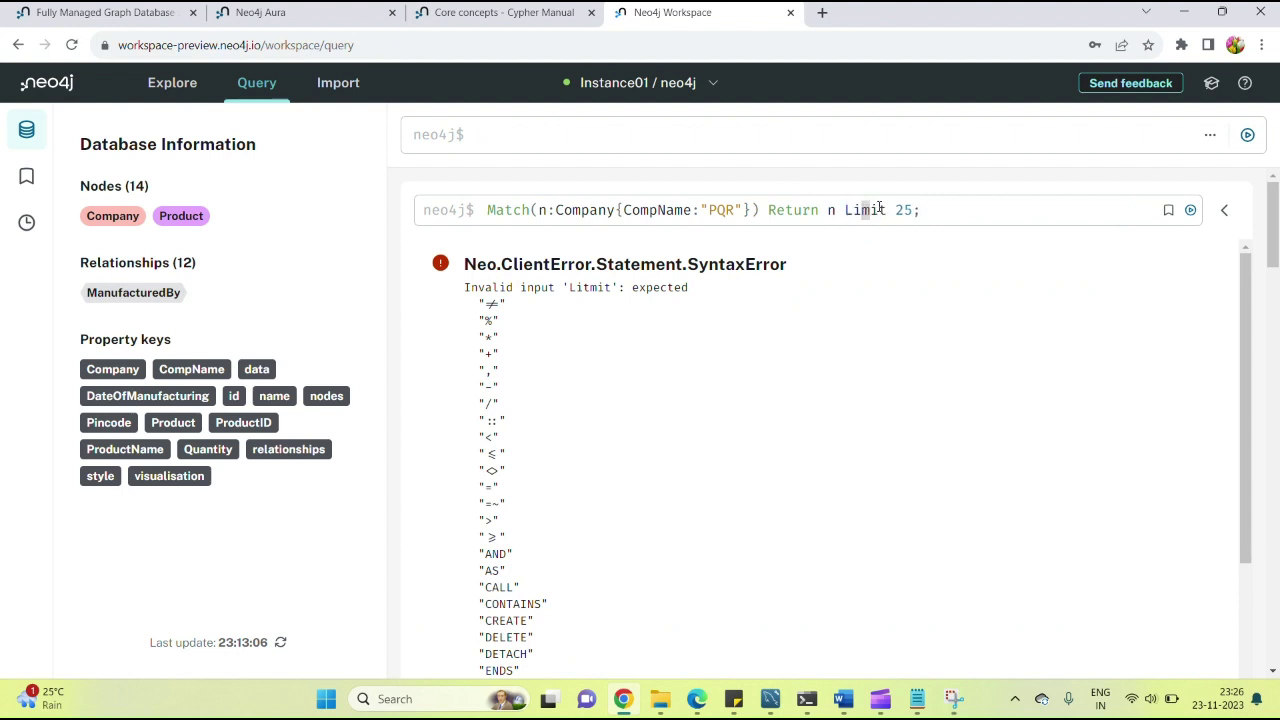
click(1190, 211)
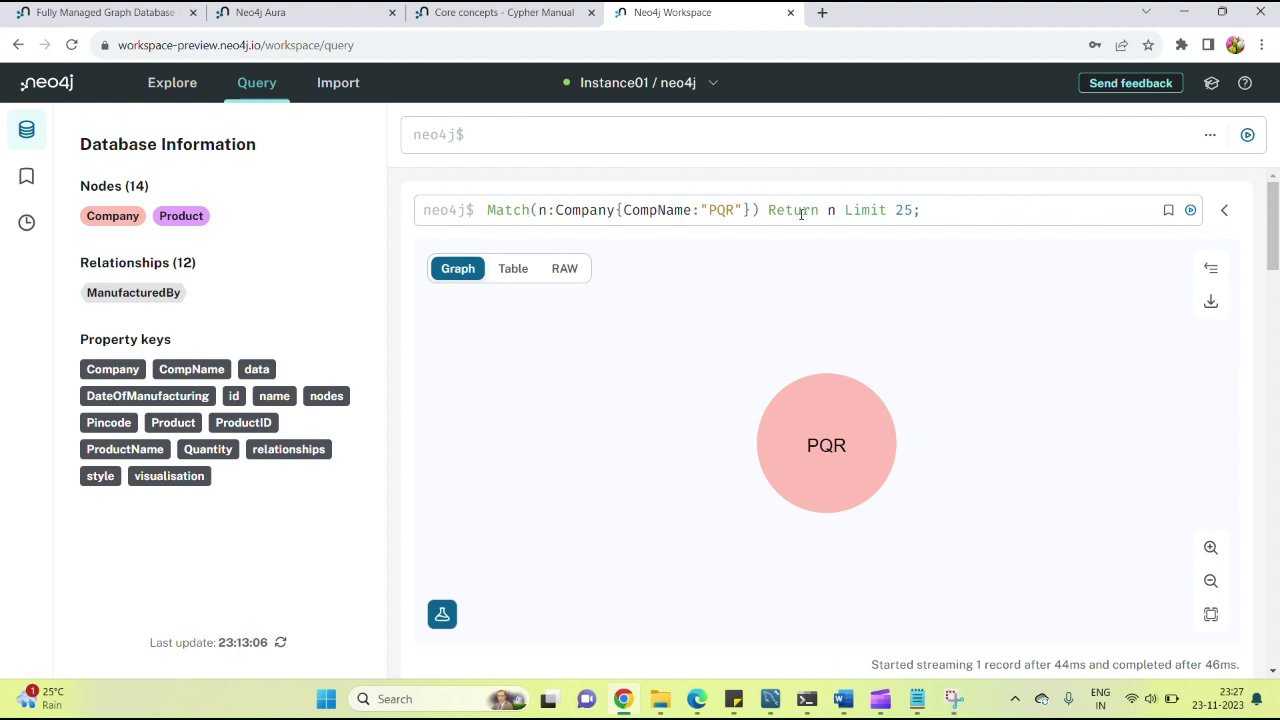
- Save the PQR company query under the name MyFirstCyp in a new folder
click(1168, 210)
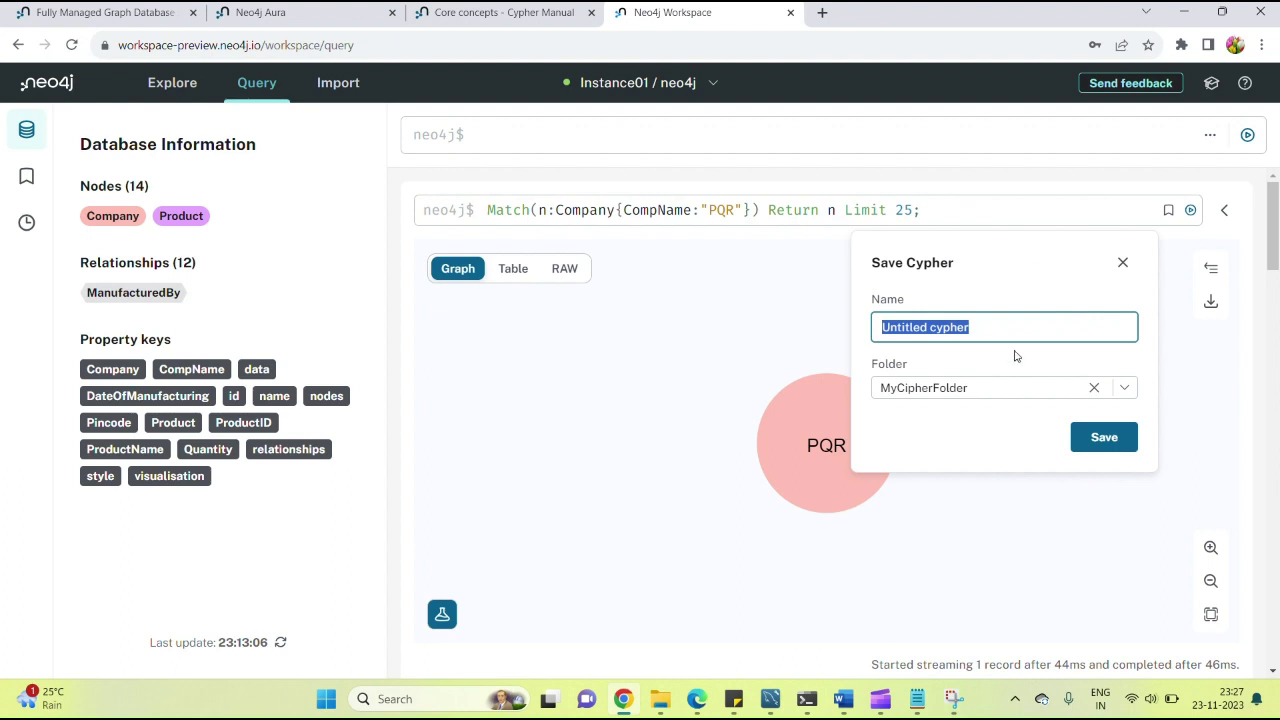
click(980, 327)
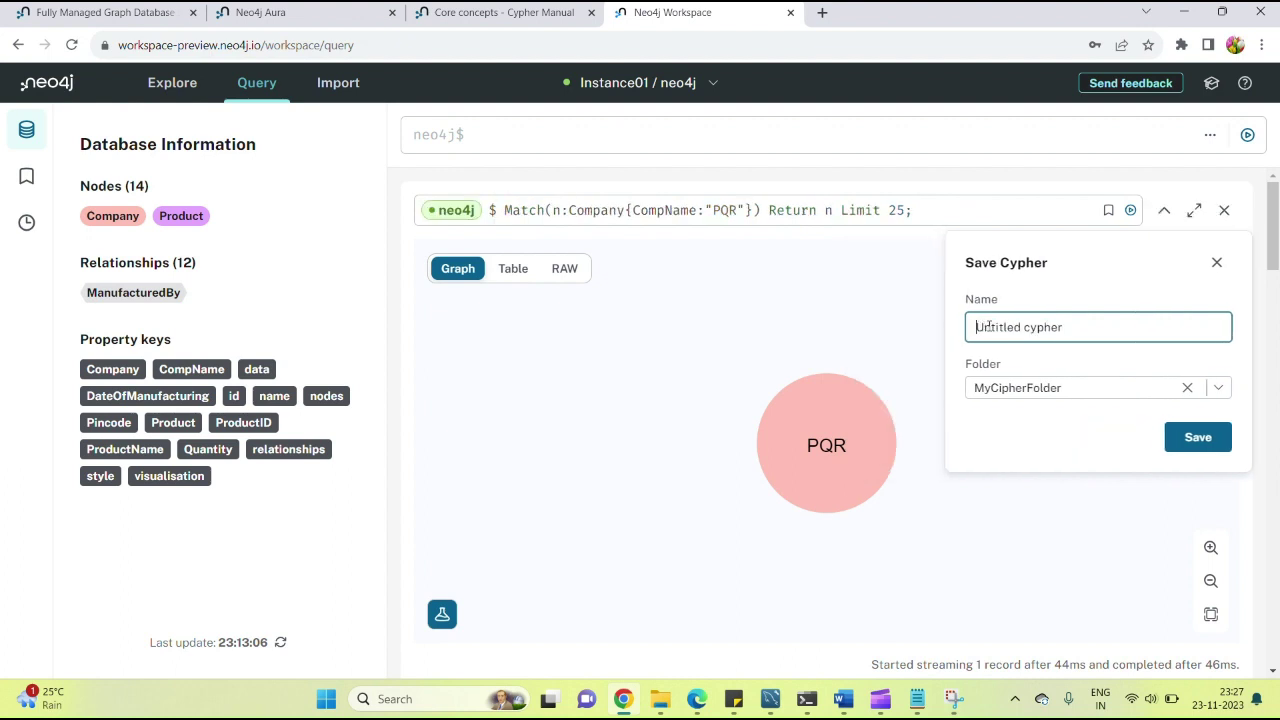
drag(981, 327, 1067, 326)
text(MyFirstCyp)
click(1066, 386)
click(1023, 446)
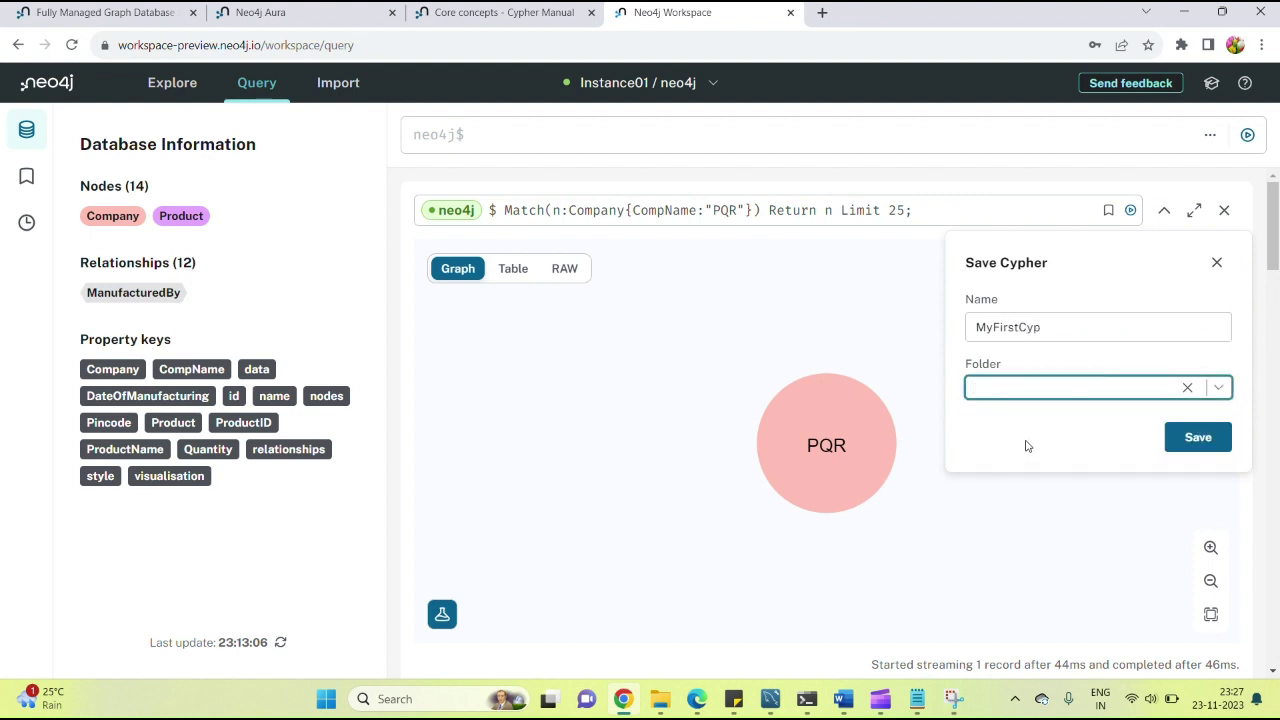
click(1099, 389)
click(1057, 446)
click(1197, 435)
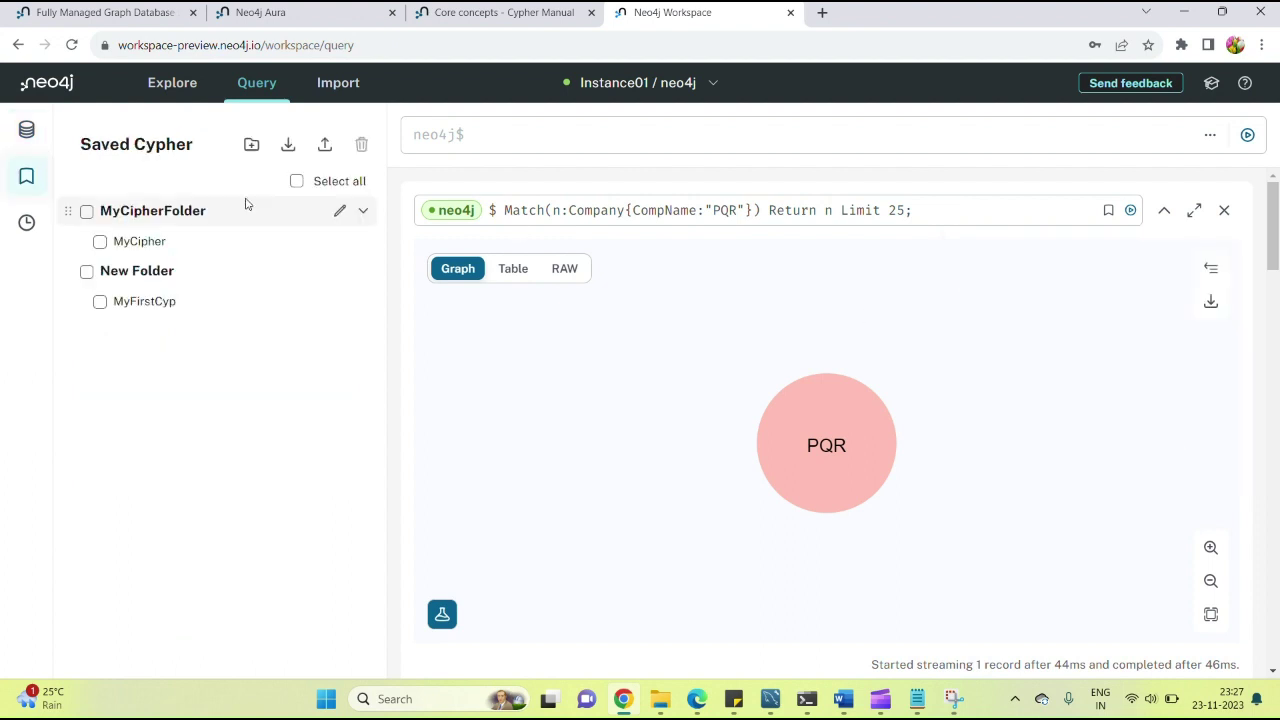
- Rename the new folder holding the saved MyFirstCyp query to FirstCipher
click(340, 270)
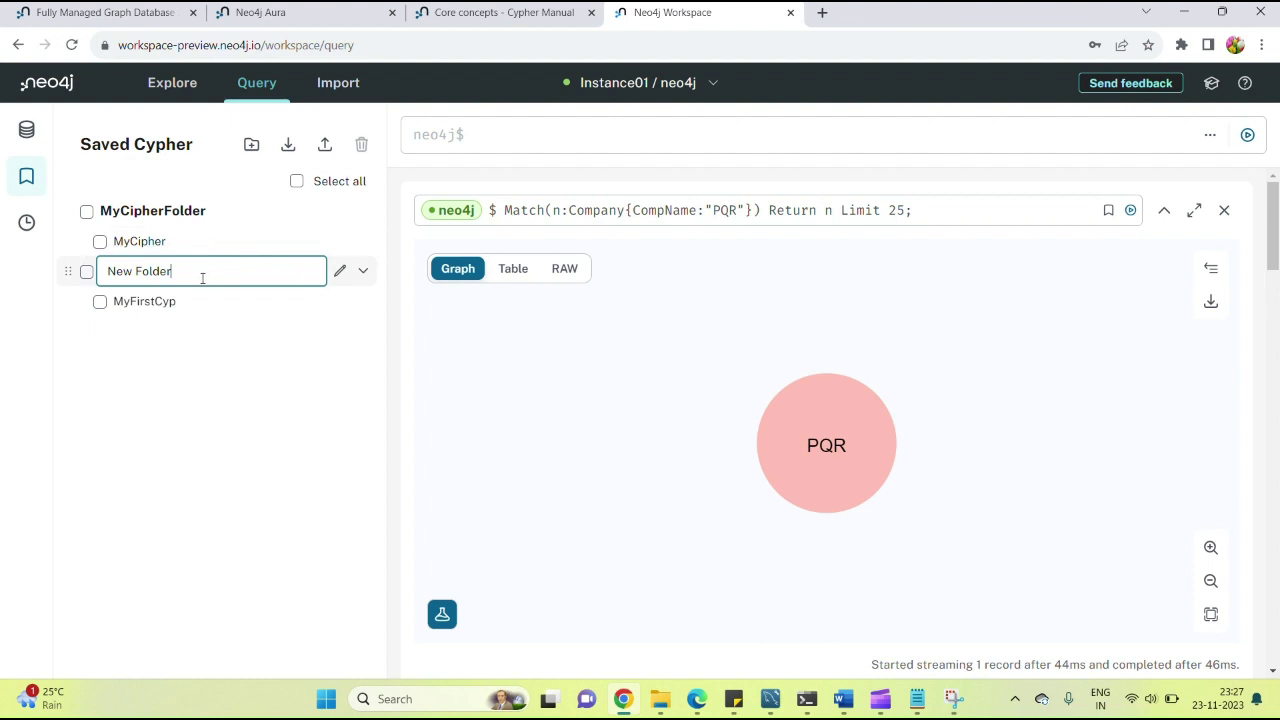
key(BackSpace)
key(BackSpace)
key(BackSpace)
key(BackSpace)
key(BackSpace)
key(BackSpace)
key(BackSpace)
key(BackSpace)
text(F)
click(171, 354)
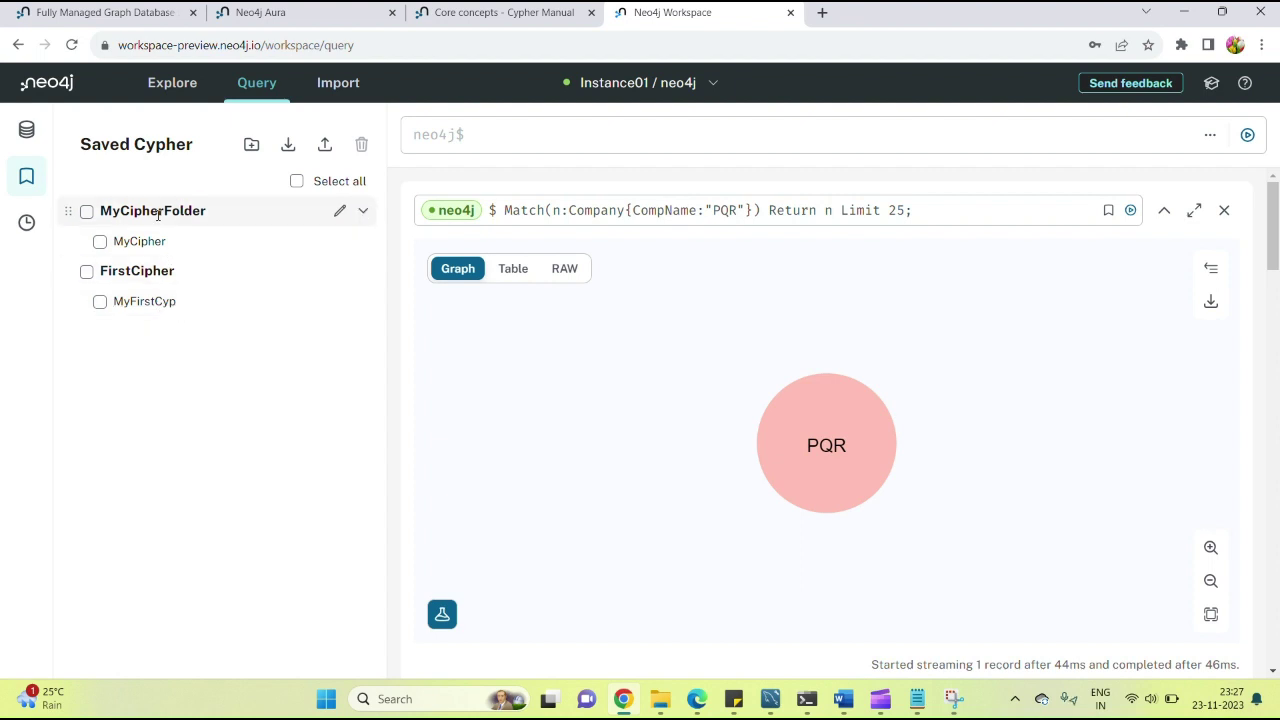
- Delete MyCipherFolder together with its saved MyCipher query
click(86, 211)
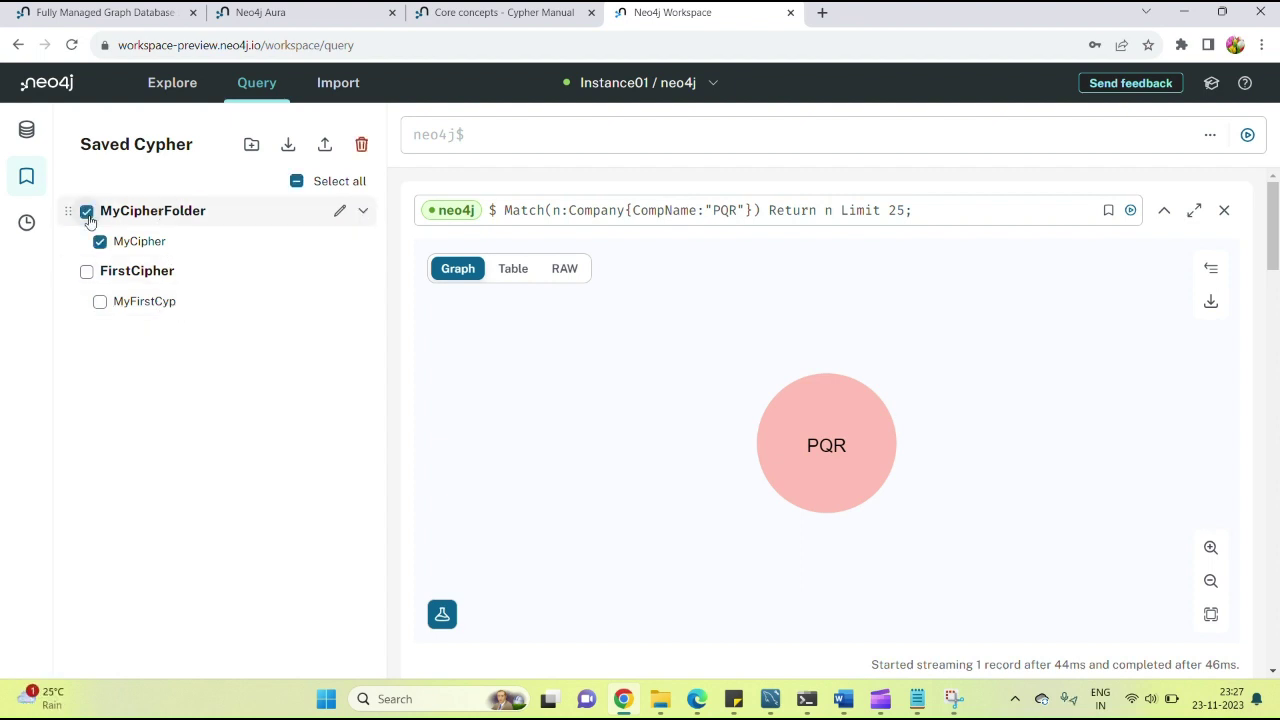
click(362, 145)
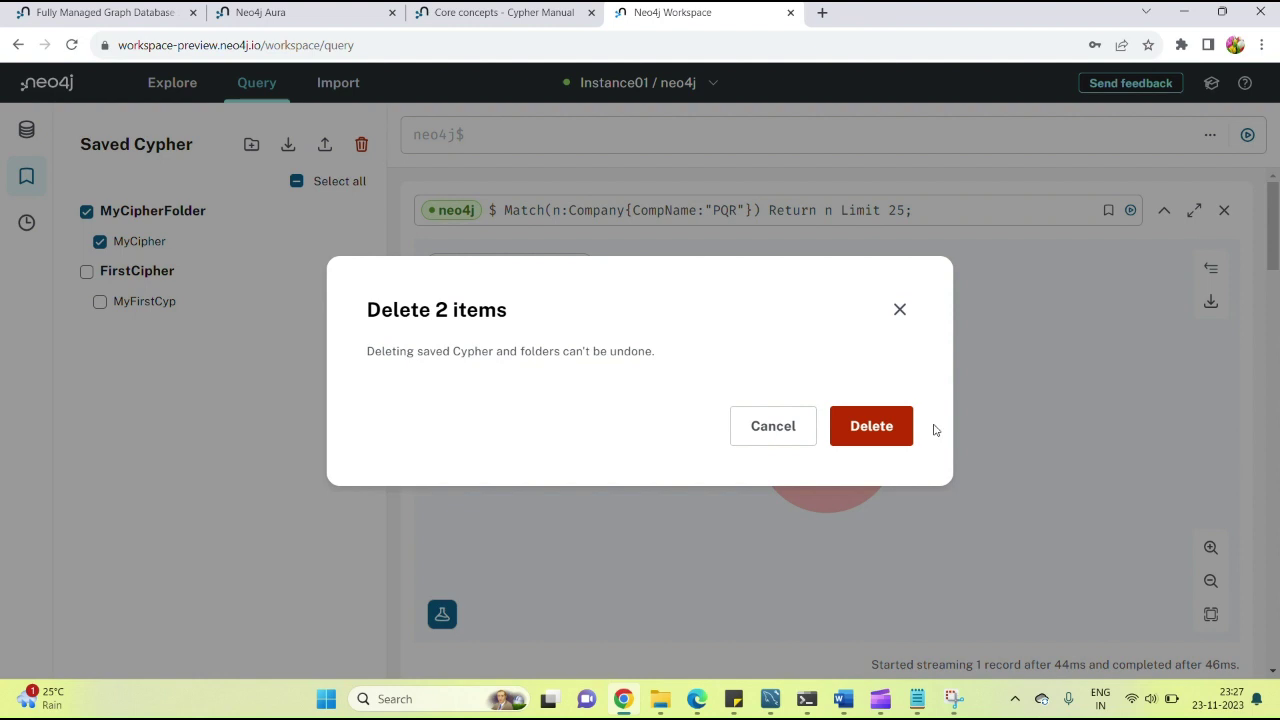
click(885, 425)
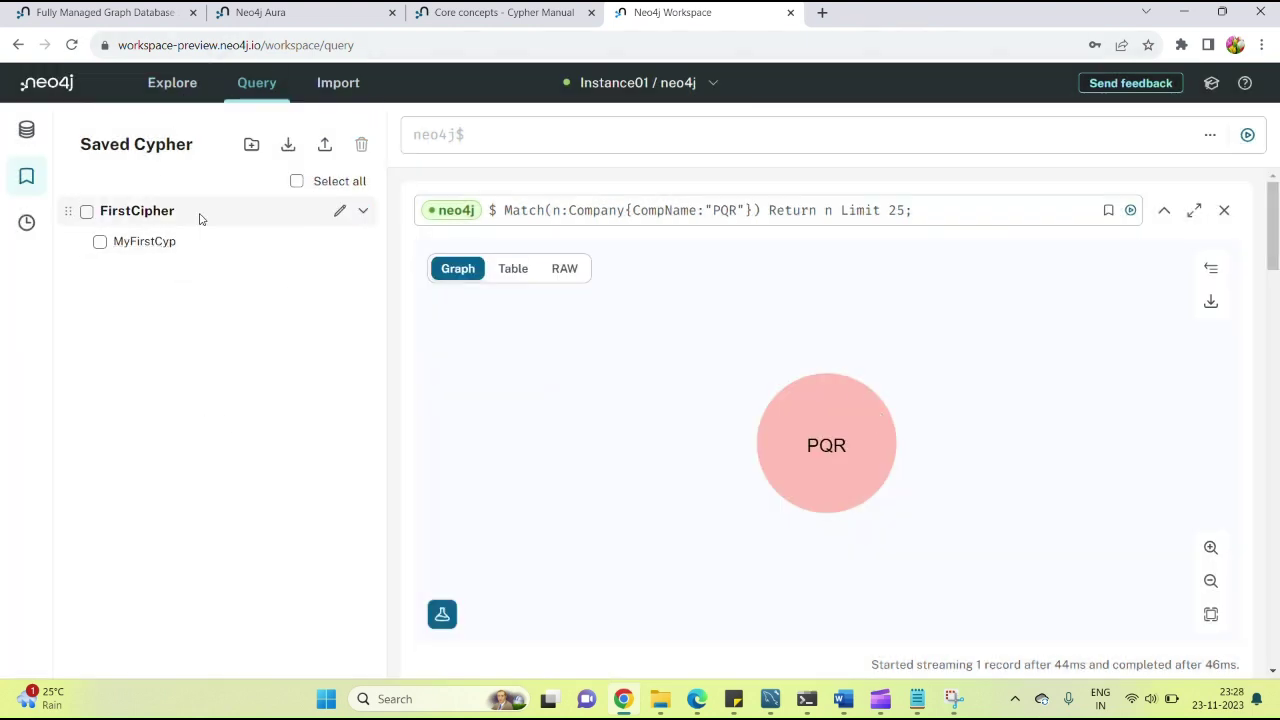
- Correct the remaining saved-query folder's name to FirstCypher and return to the database information
click(339, 212)
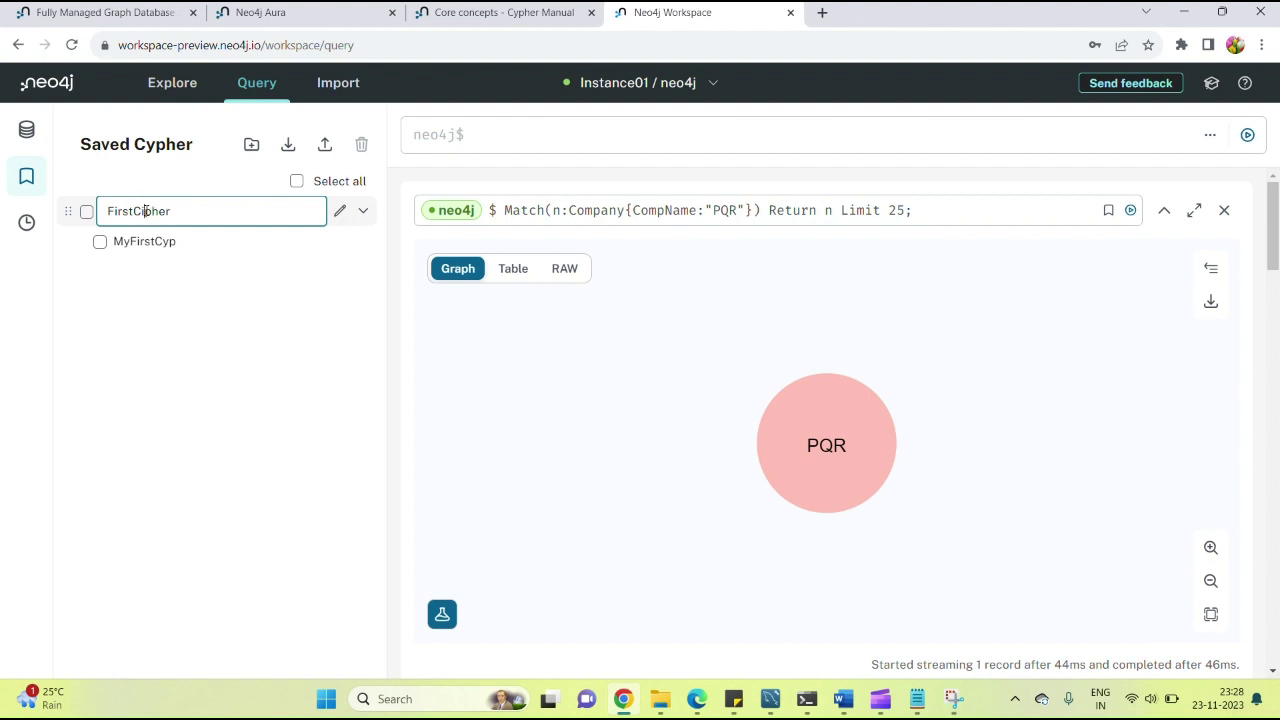
click(146, 211)
key(BackSpace)
text(y)
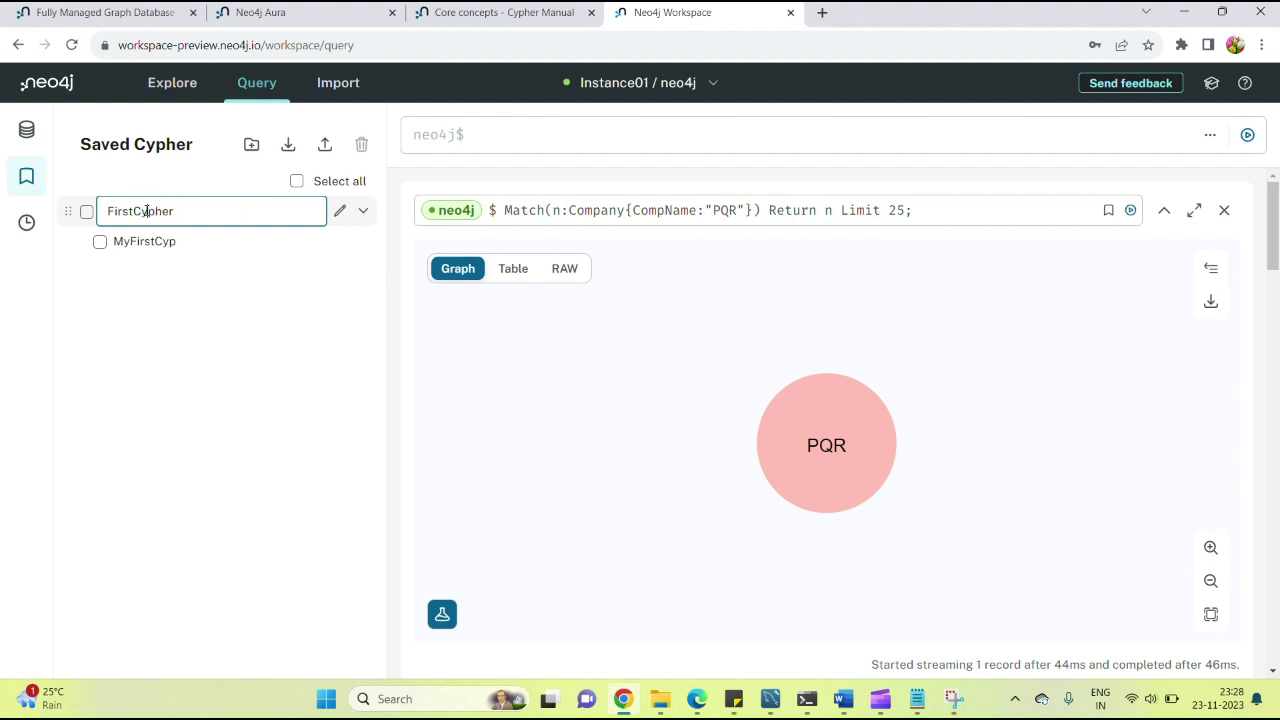
click(299, 348)
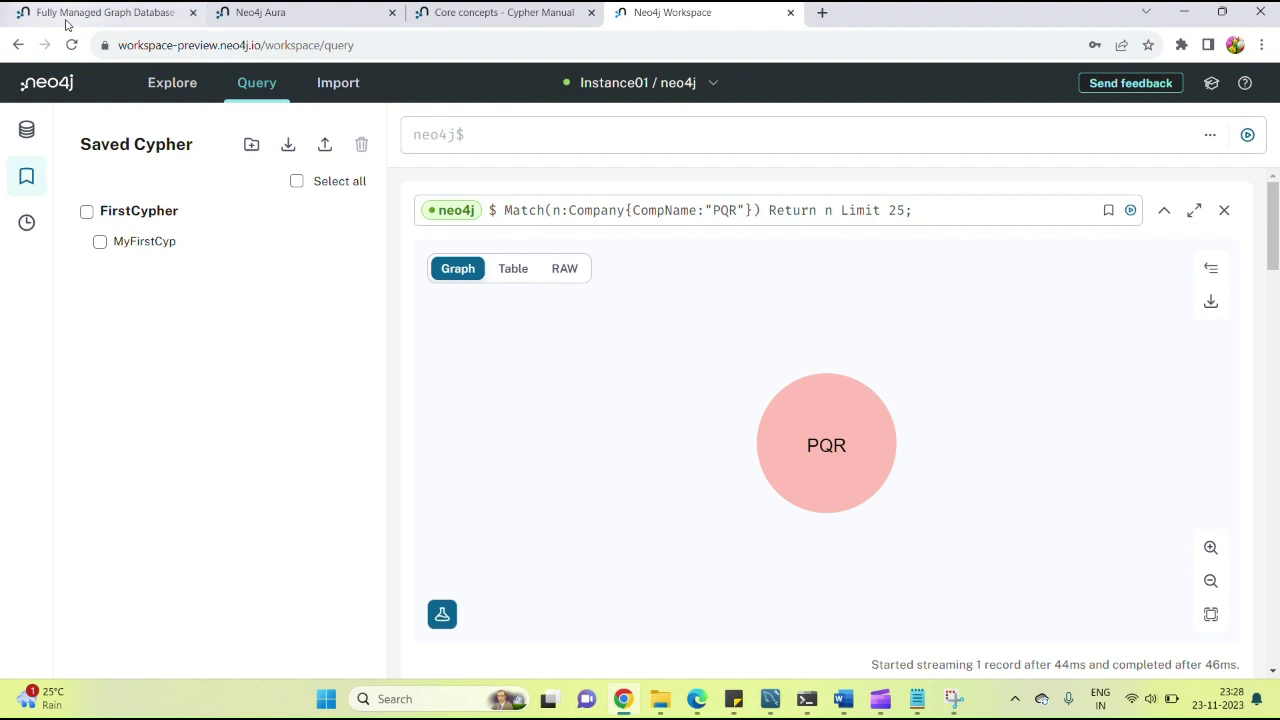
click(28, 138)
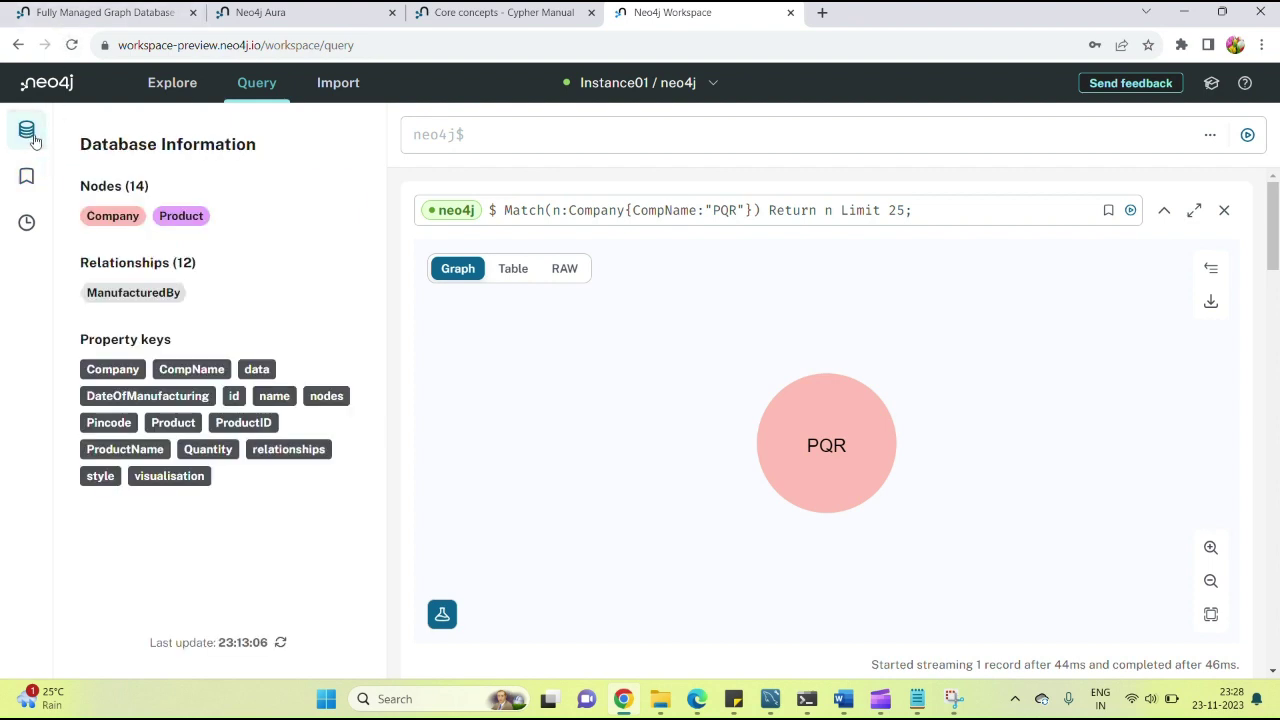